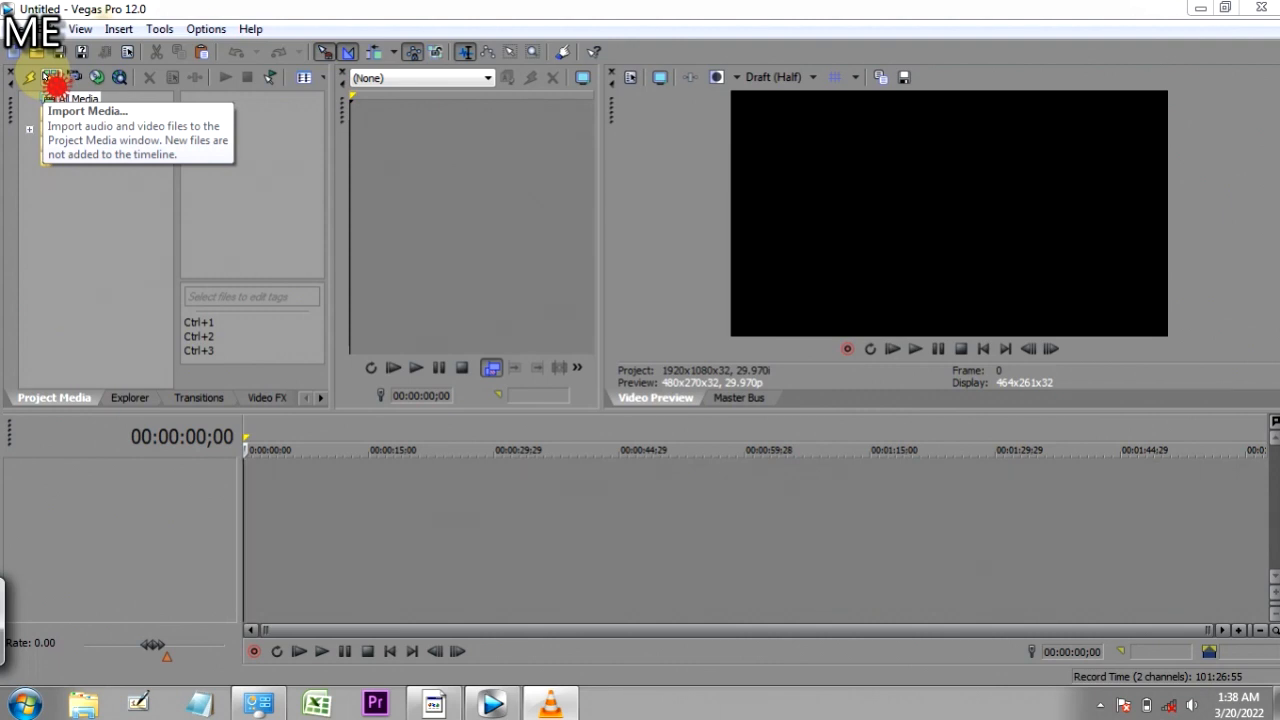
click(50, 78)
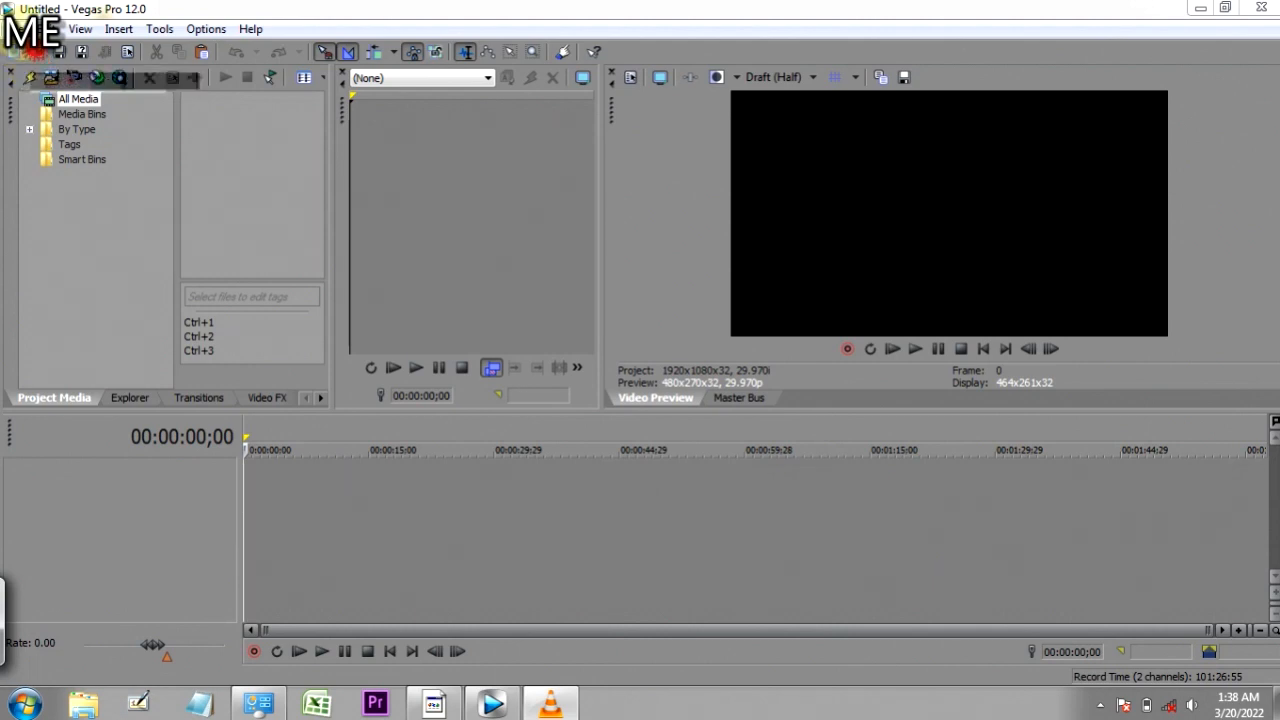
click(14, 28)
click(14, 28)
click(45, 28)
click(80, 28)
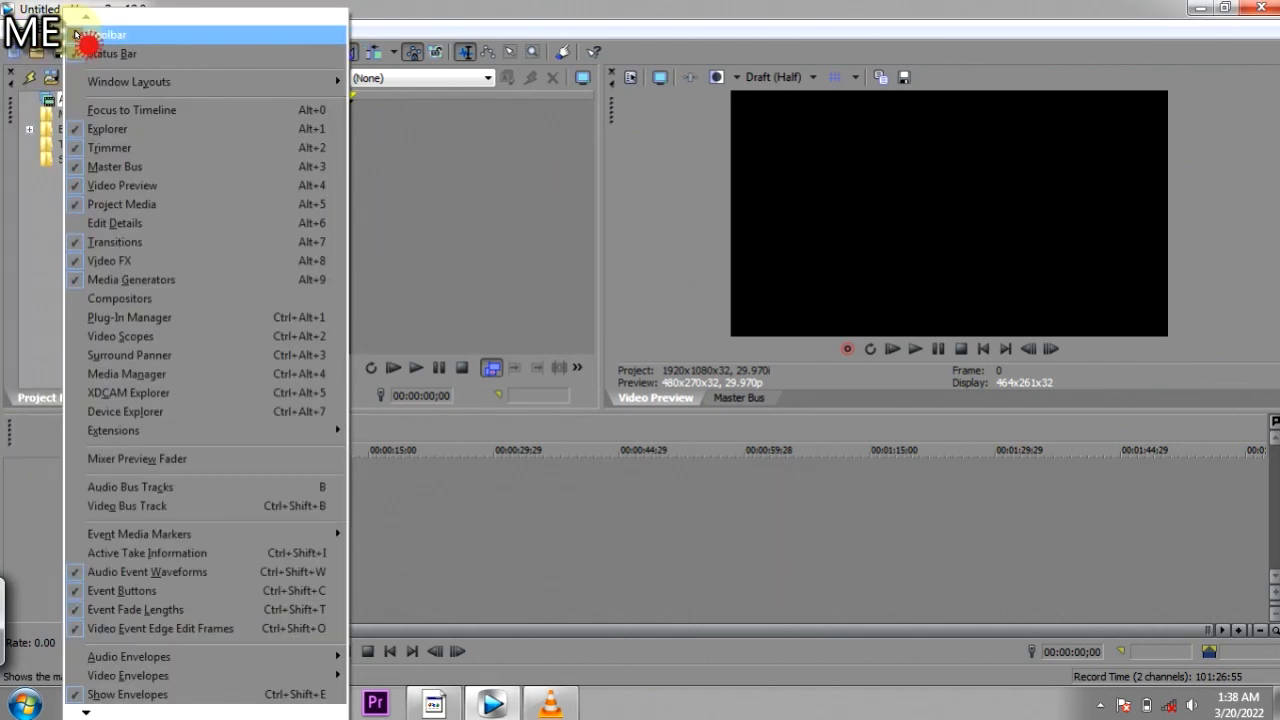
click(393, 10)
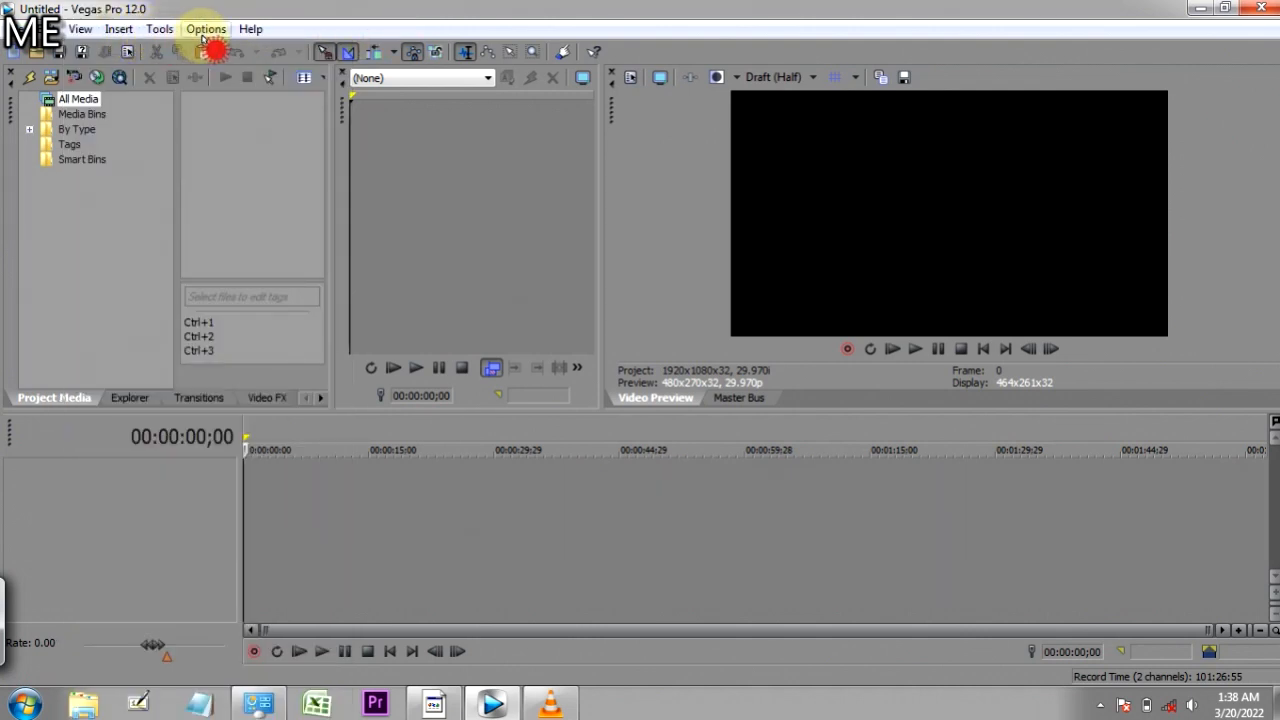
Step: Start a new project and enable adjusting source media to match project settings and starting all new projects with these settings
click(22, 30)
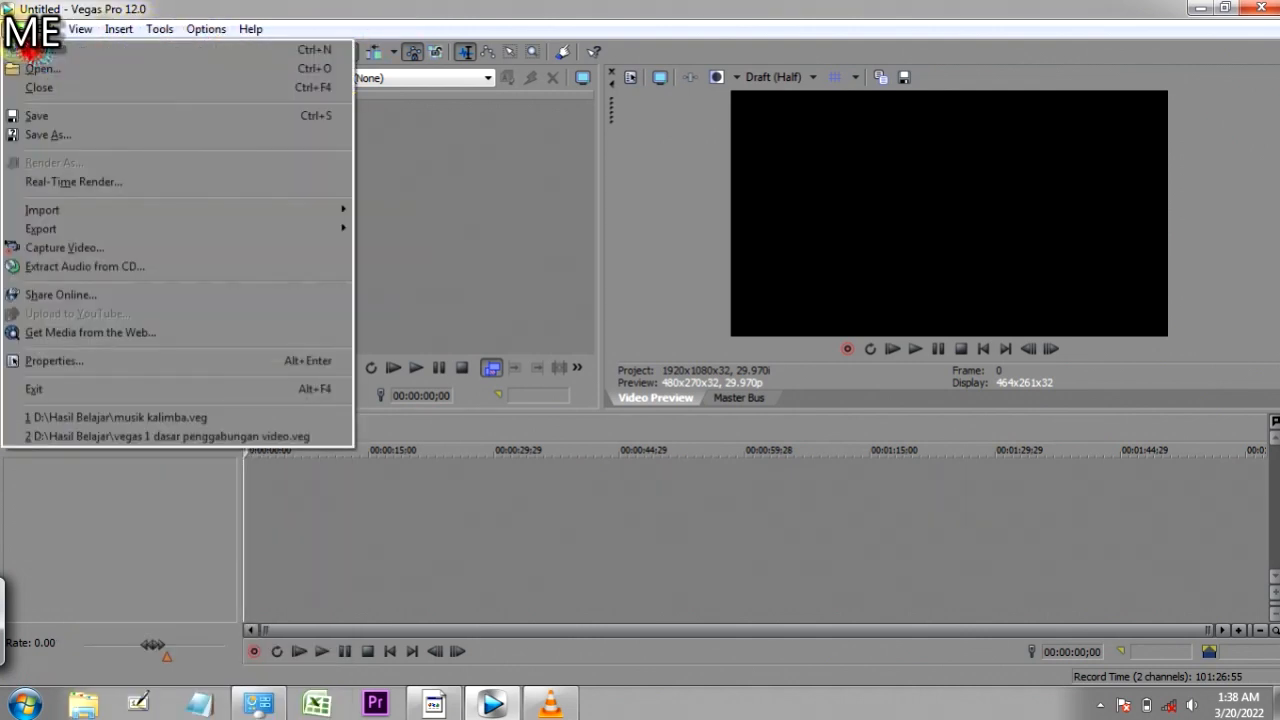
click(40, 50)
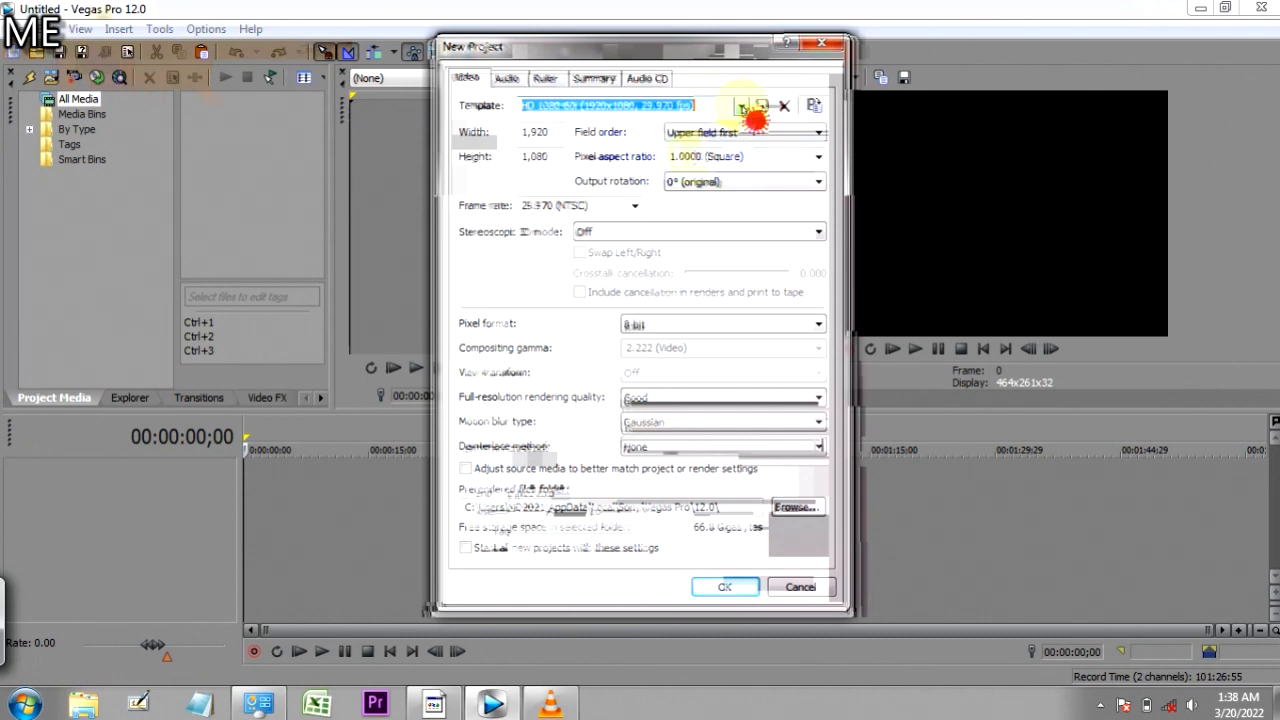
click(720, 588)
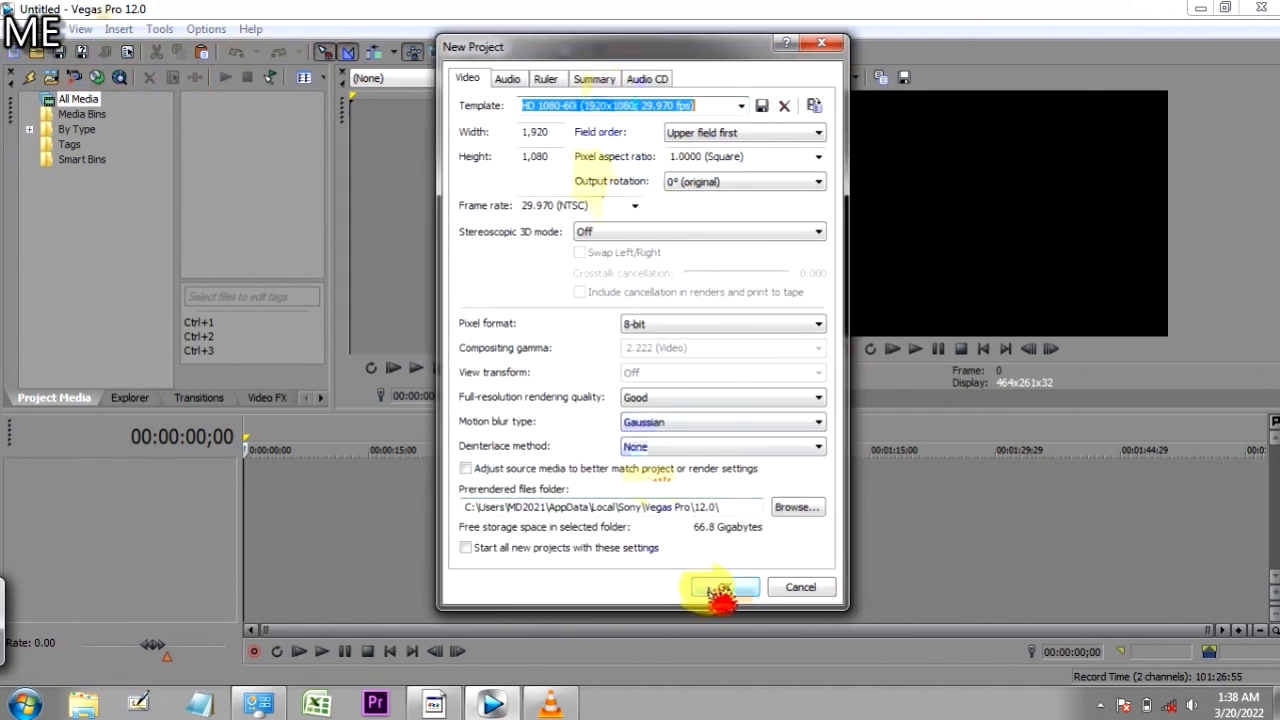
click(465, 468)
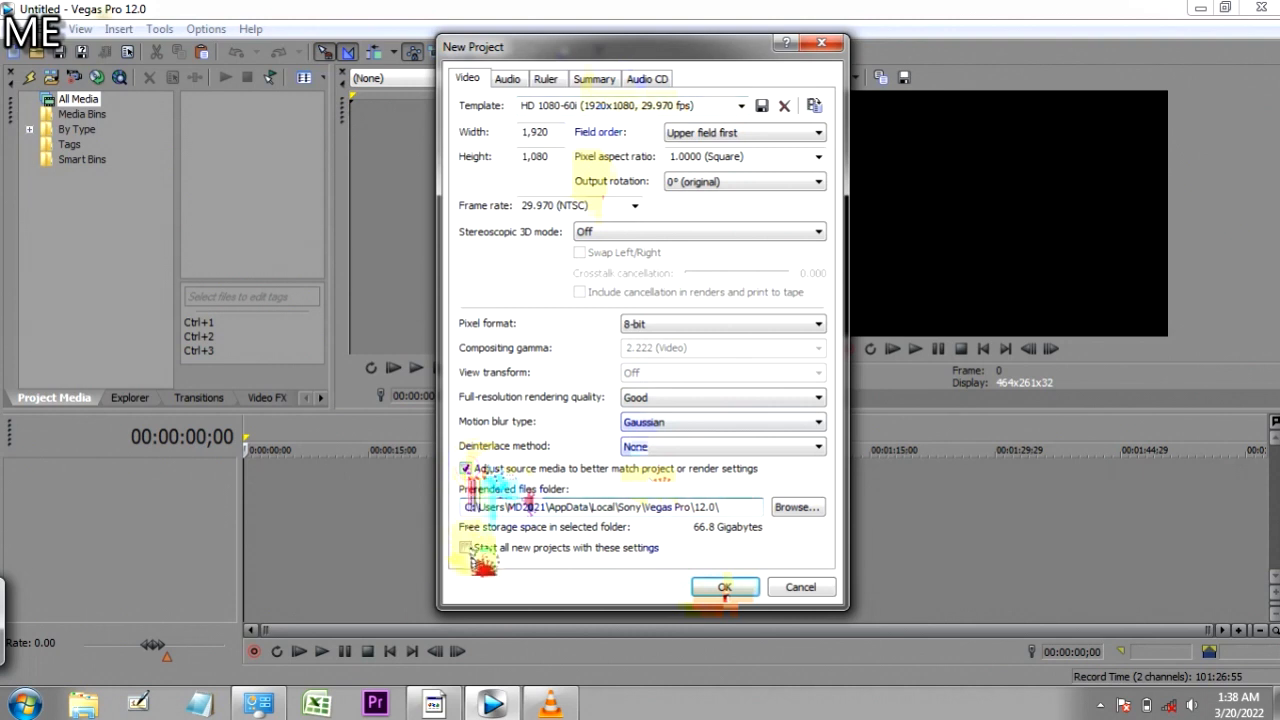
click(466, 548)
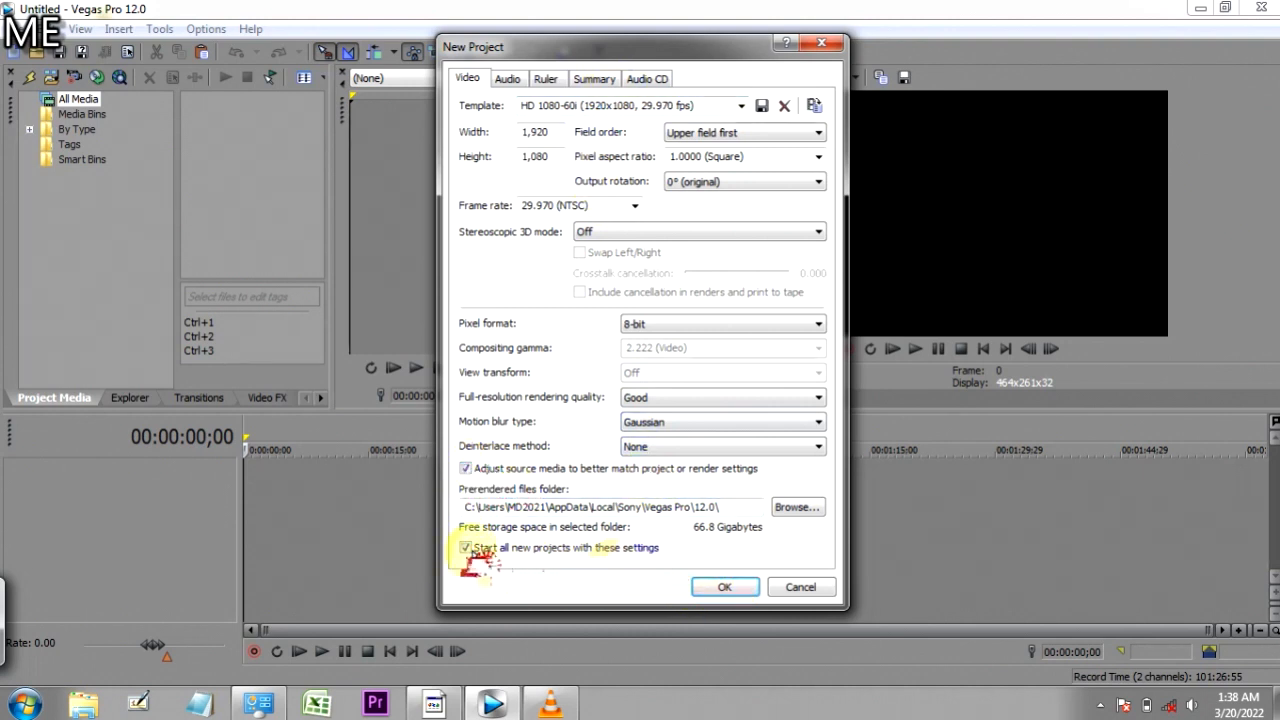
click(465, 548)
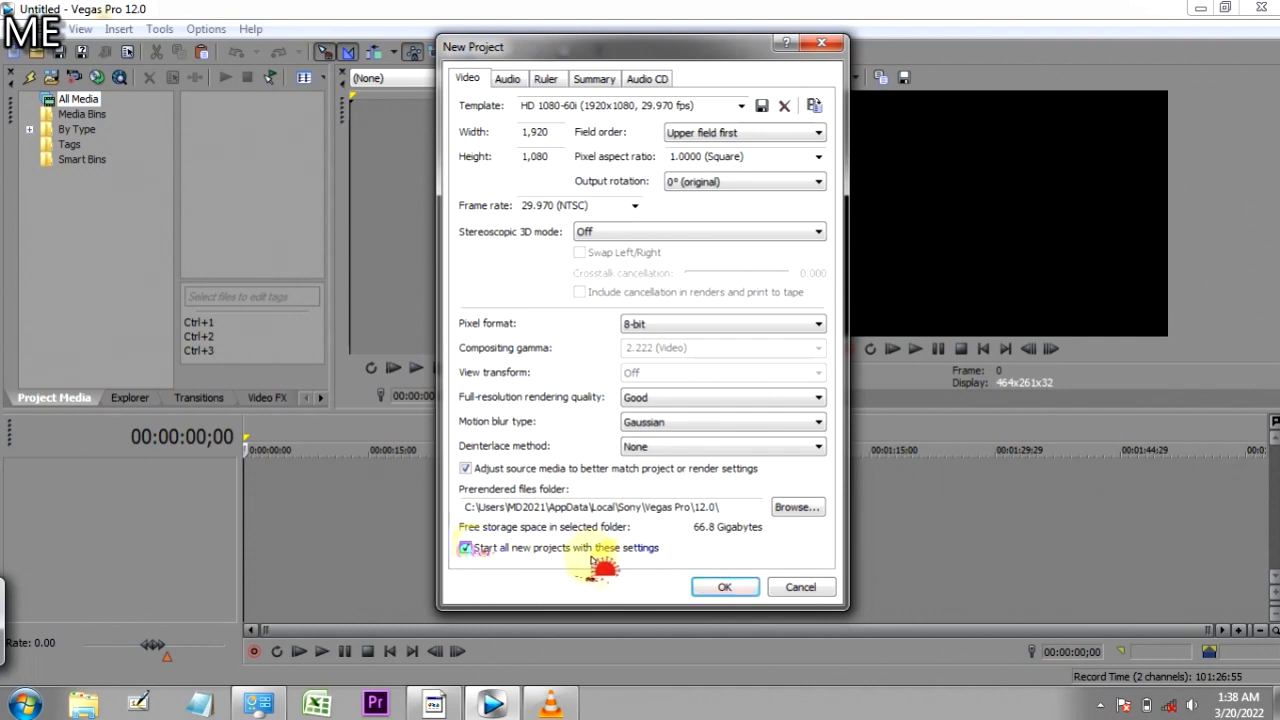
Step: Set the new project's video template to HD 720-60p (1280x720, 59.940 fps)
click(766, 446)
click(740, 330)
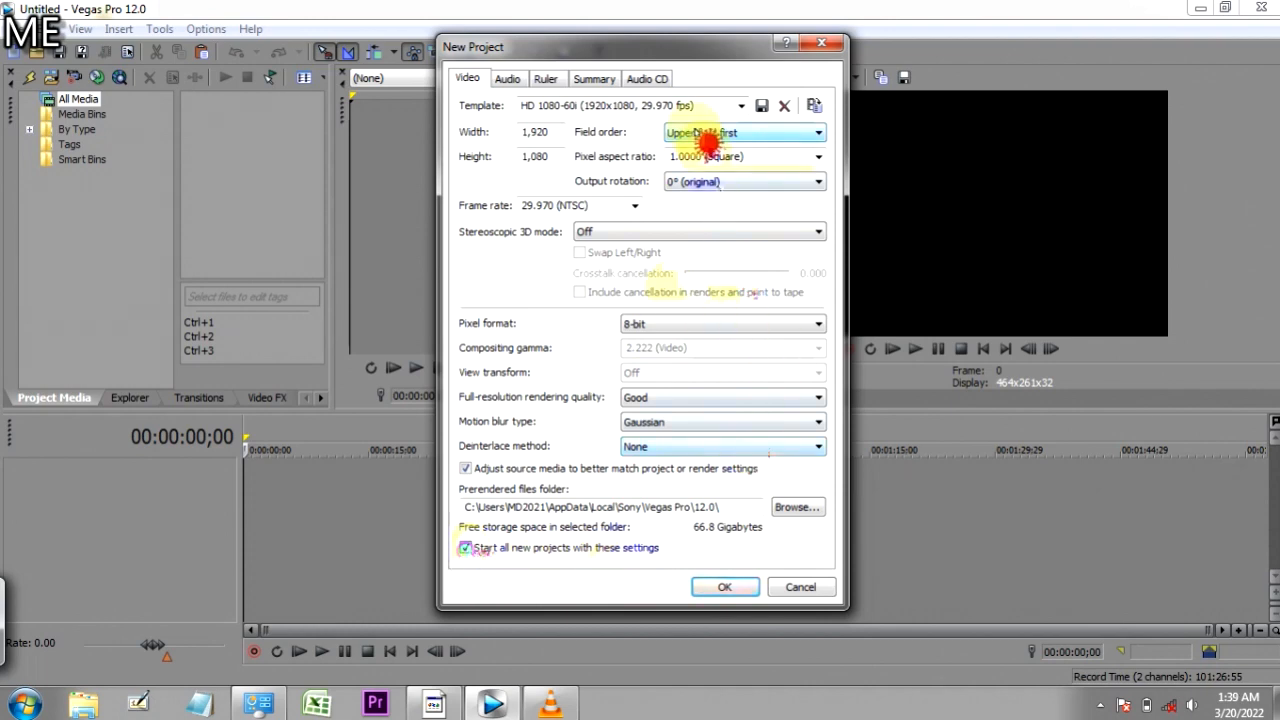
click(741, 105)
click(738, 106)
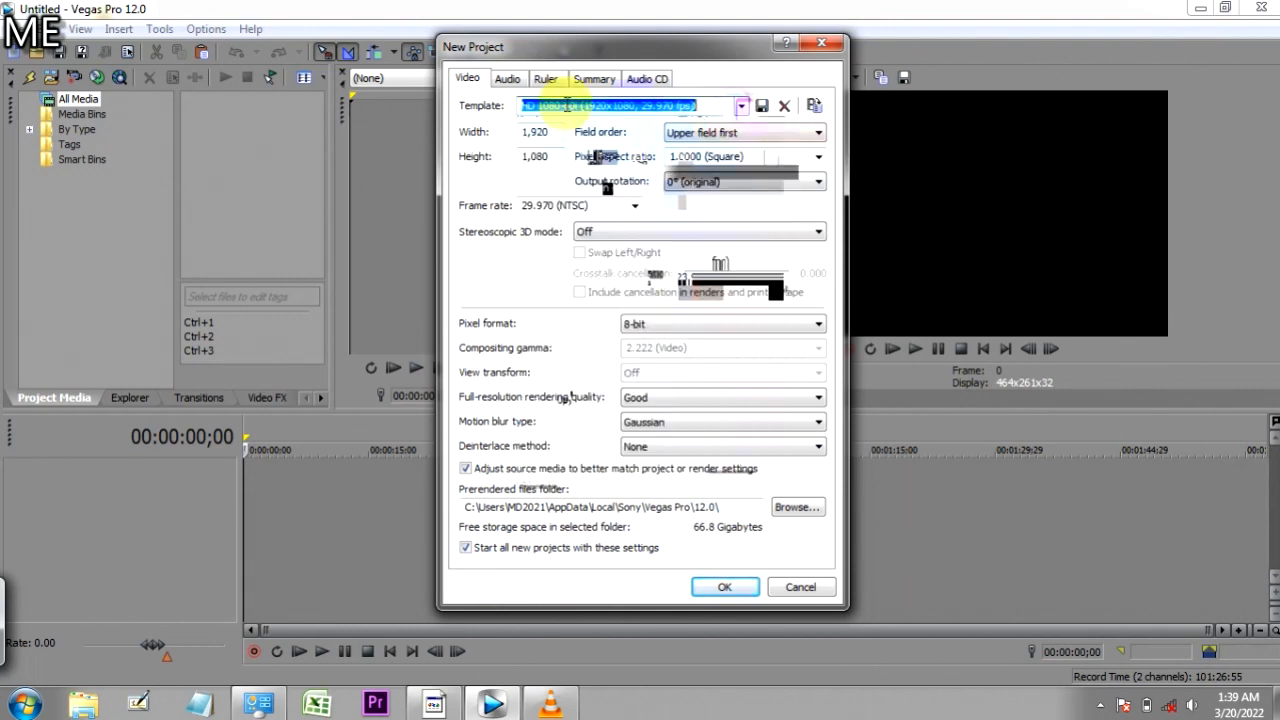
click(477, 79)
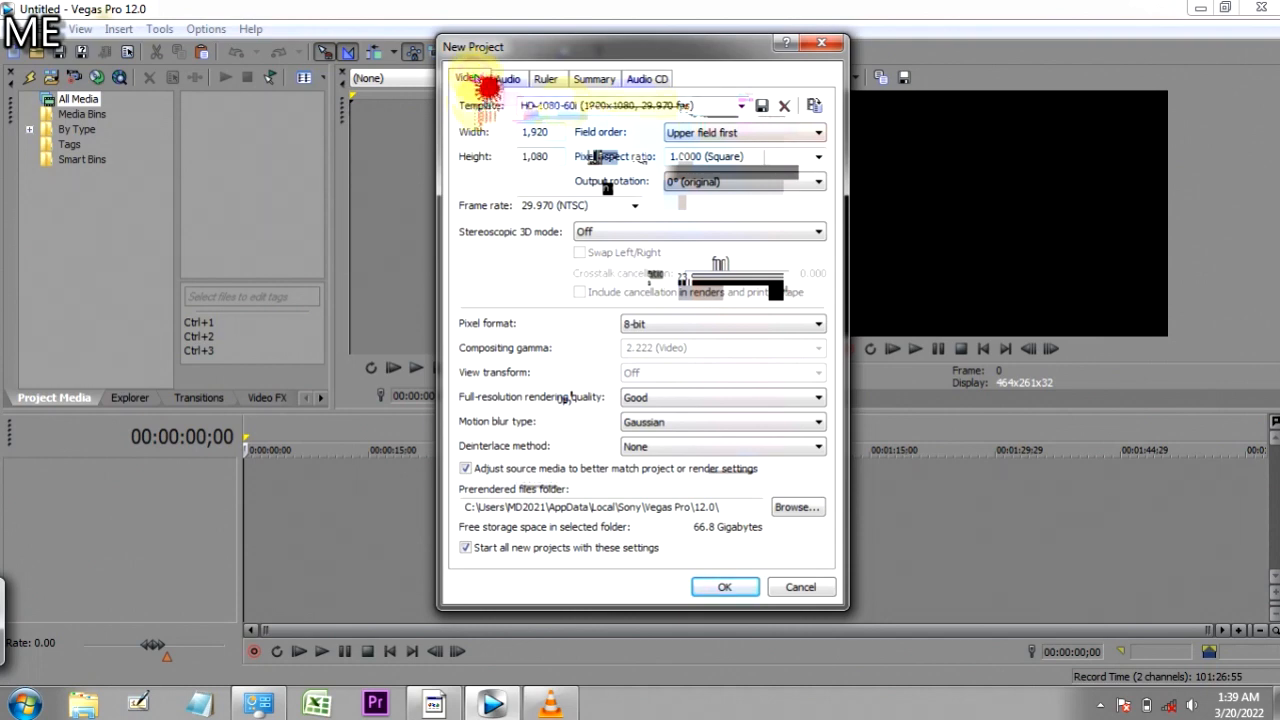
click(741, 105)
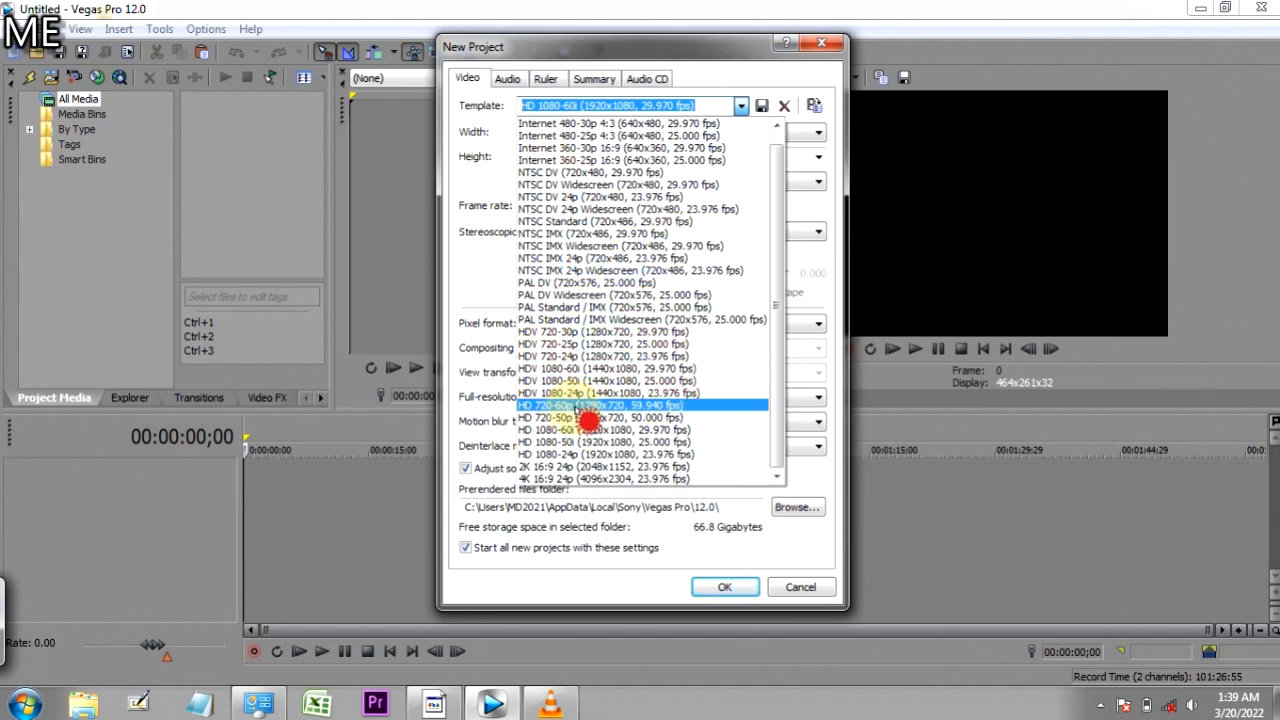
click(580, 406)
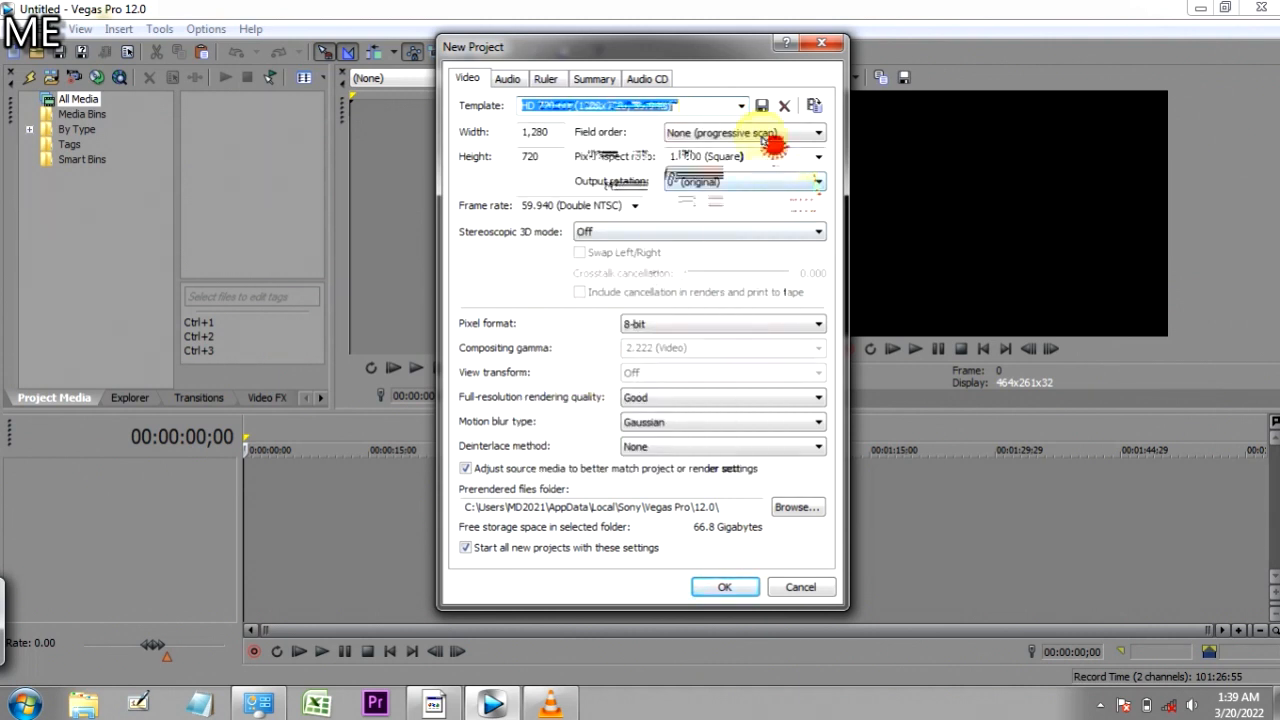
Step: Set the frame rate to 29.970 (NTSC), keeping the field order progressive and stereoscopic 3D mode off
click(765, 135)
click(768, 149)
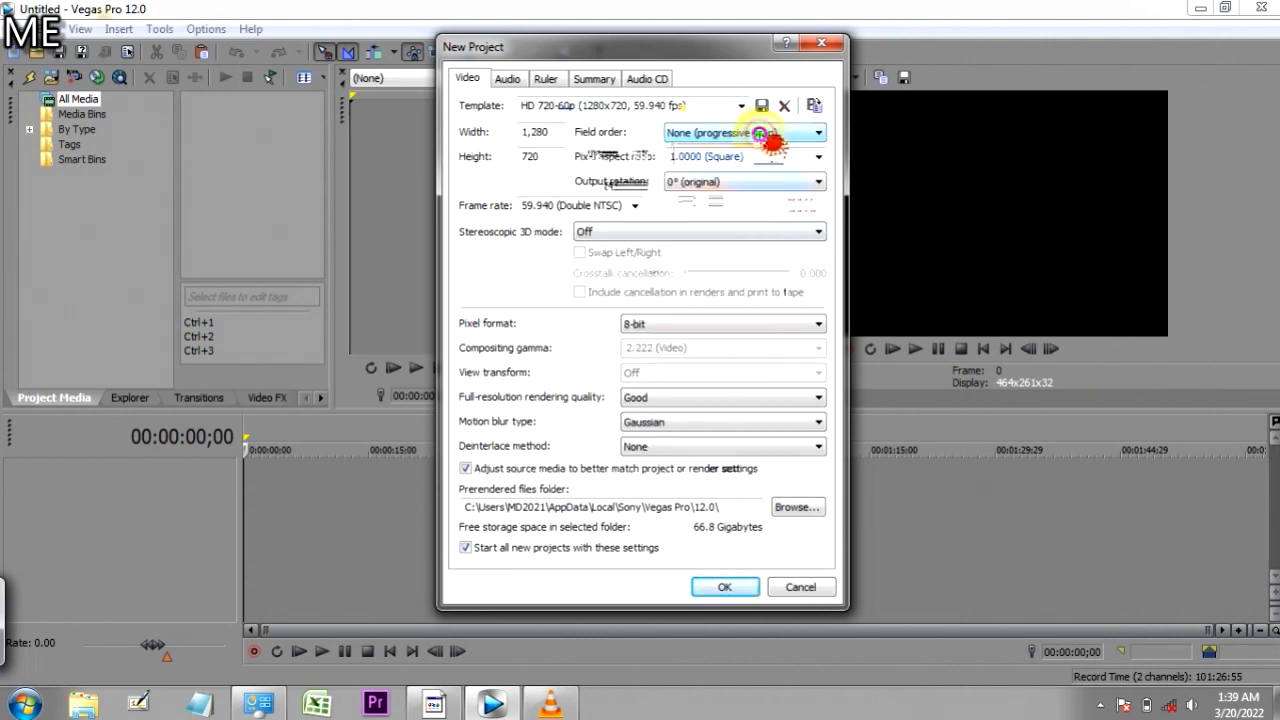
click(633, 206)
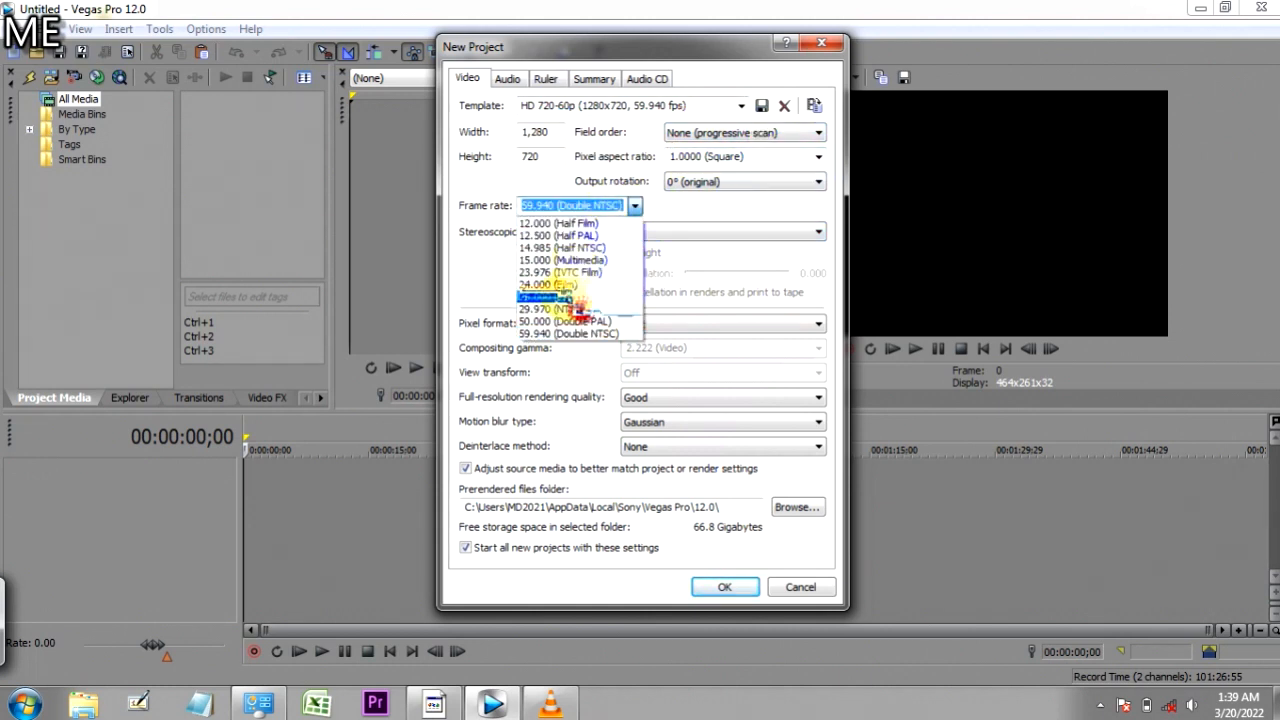
click(563, 310)
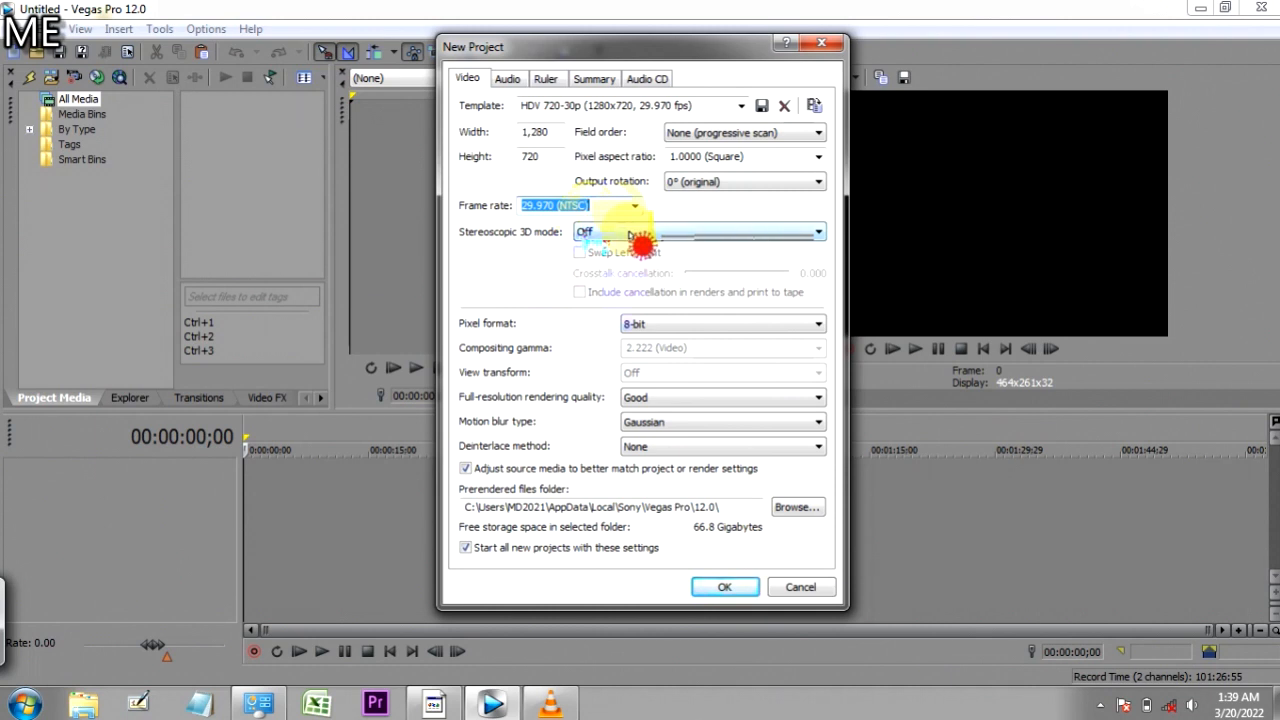
click(632, 236)
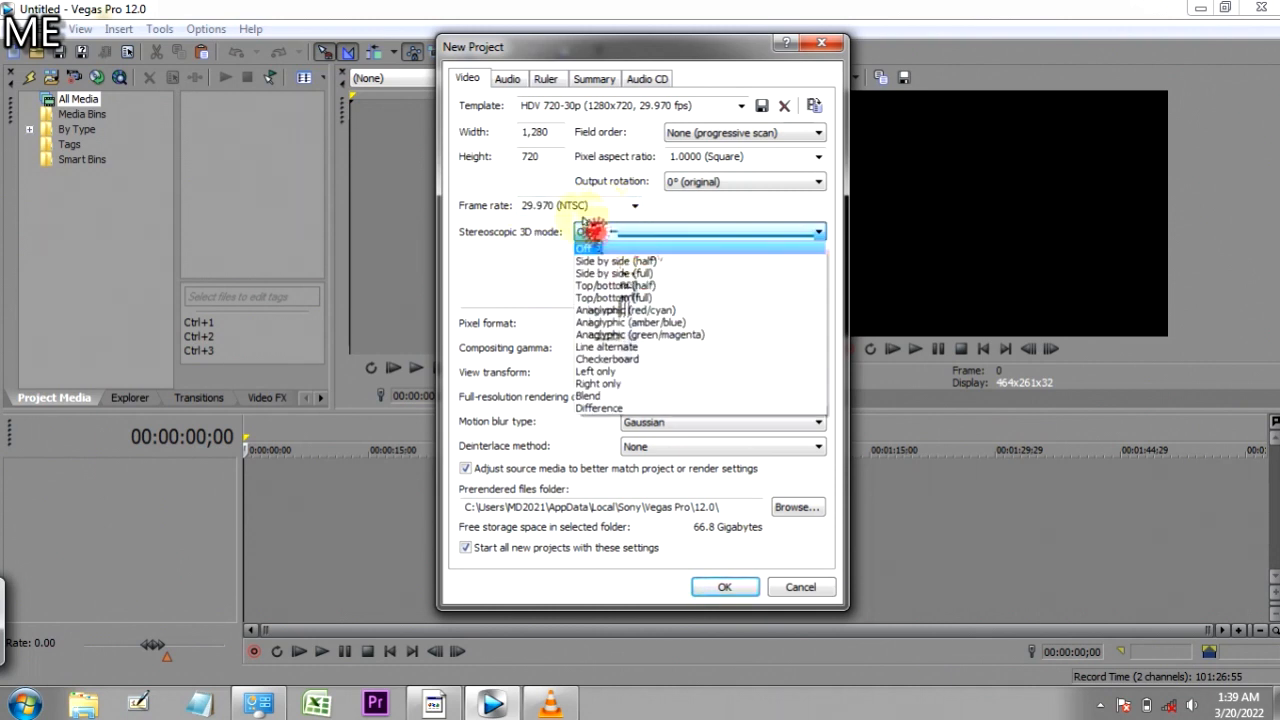
click(591, 205)
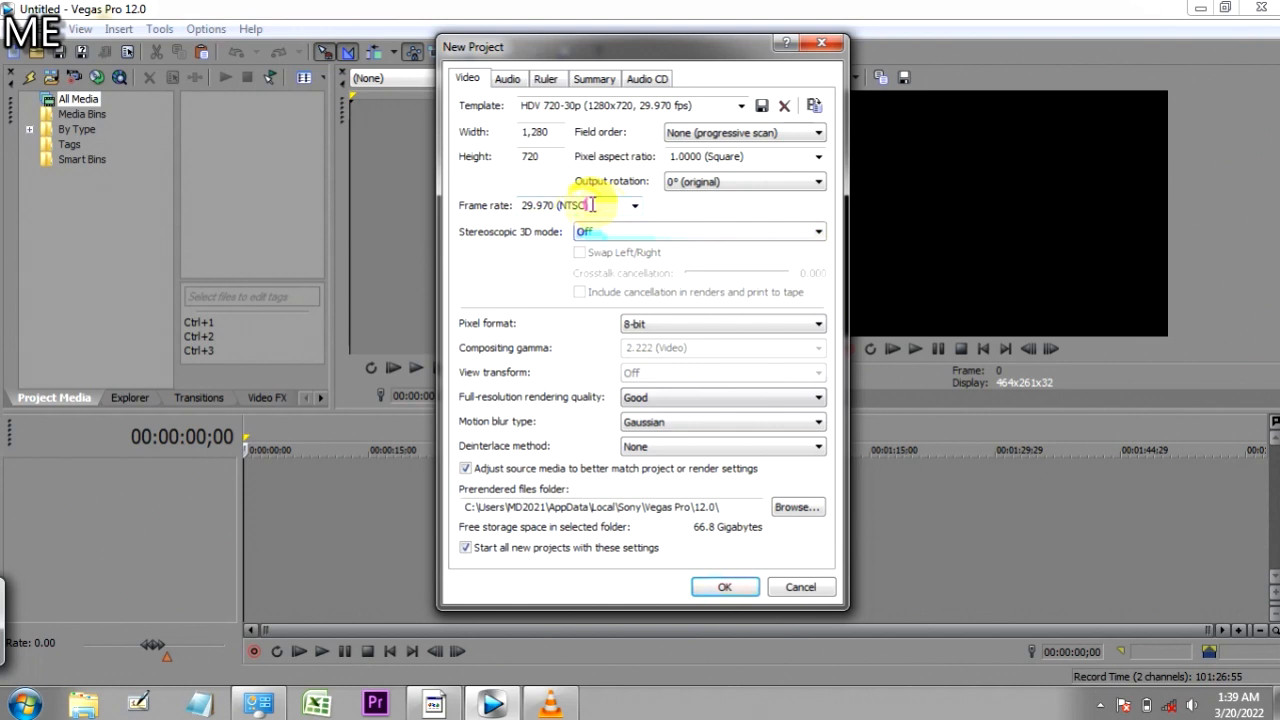
click(618, 240)
click(610, 240)
Step: Keep the pixel format at 8-bit and set the full-resolution rendering quality to Preview
click(686, 347)
click(686, 326)
click(686, 325)
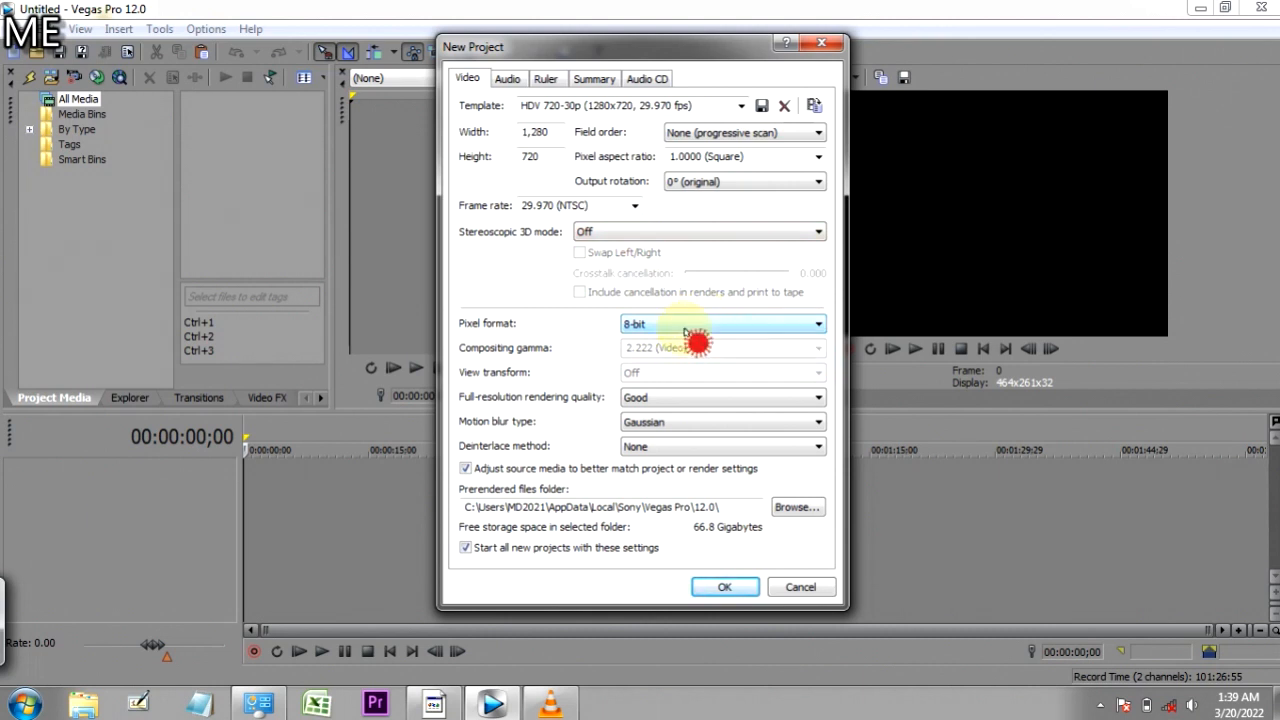
click(686, 398)
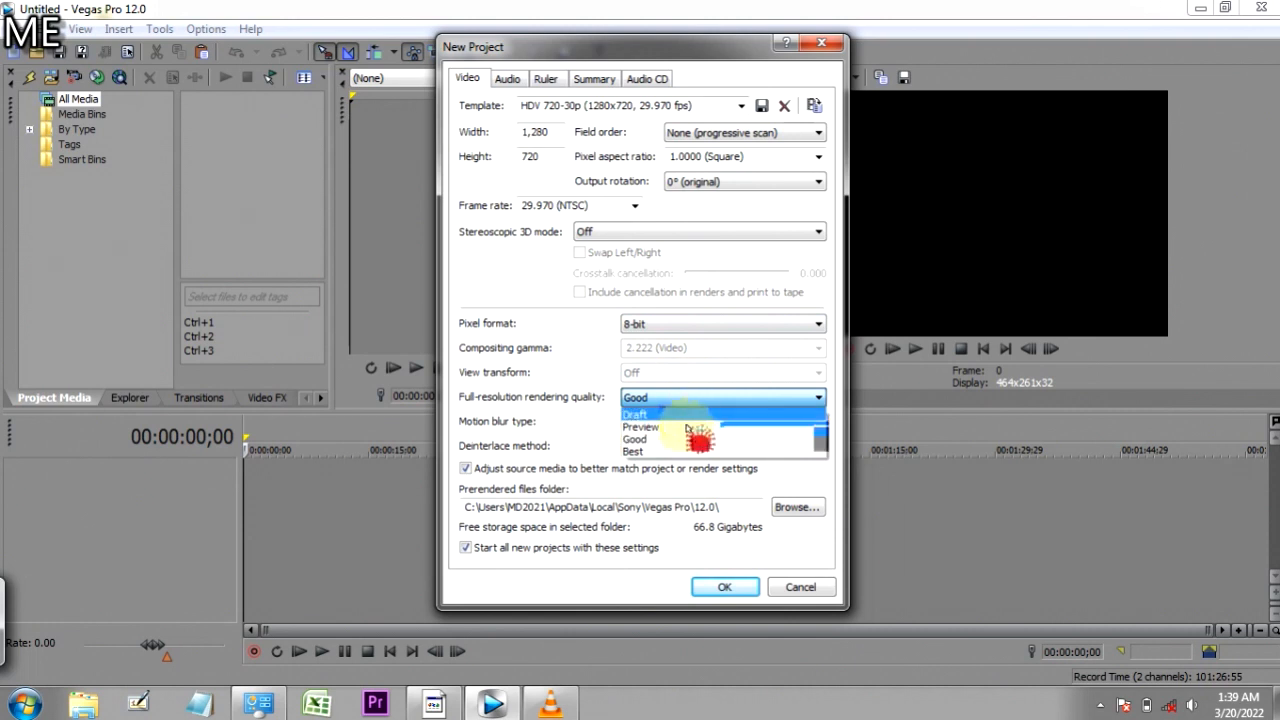
click(687, 428)
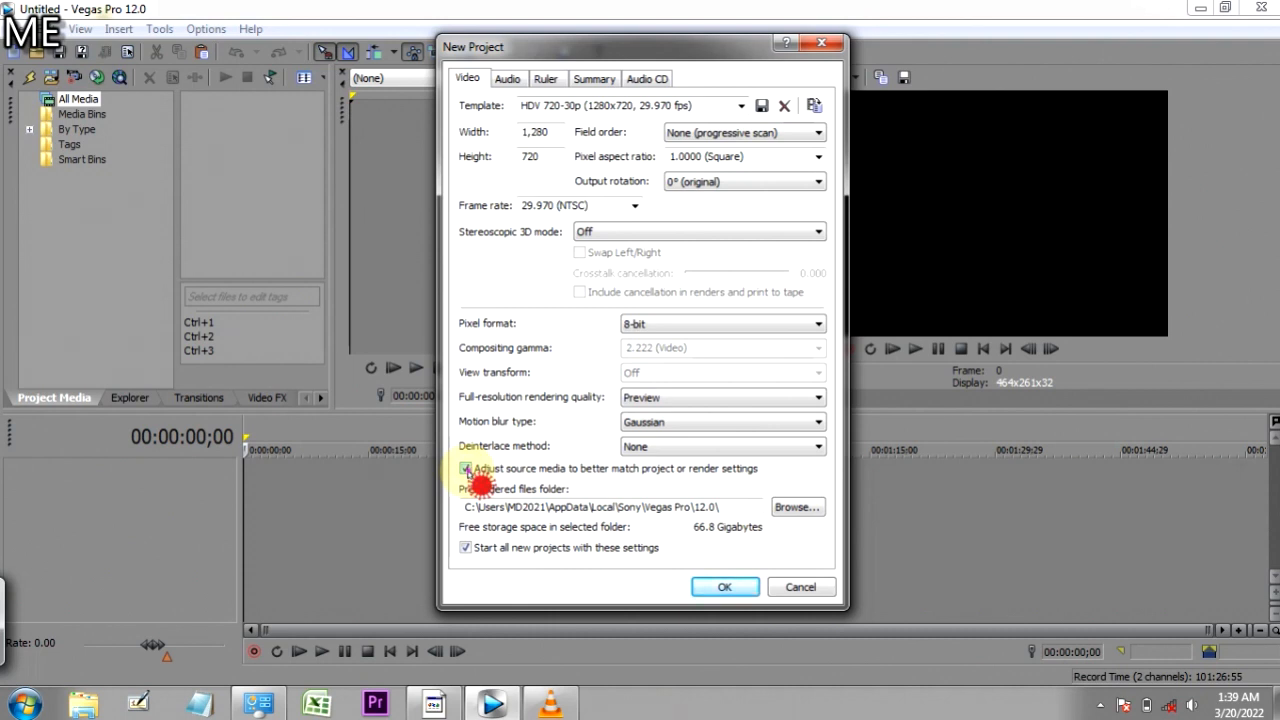
Step: Review the option to start all new projects with these settings and create the project
click(465, 548)
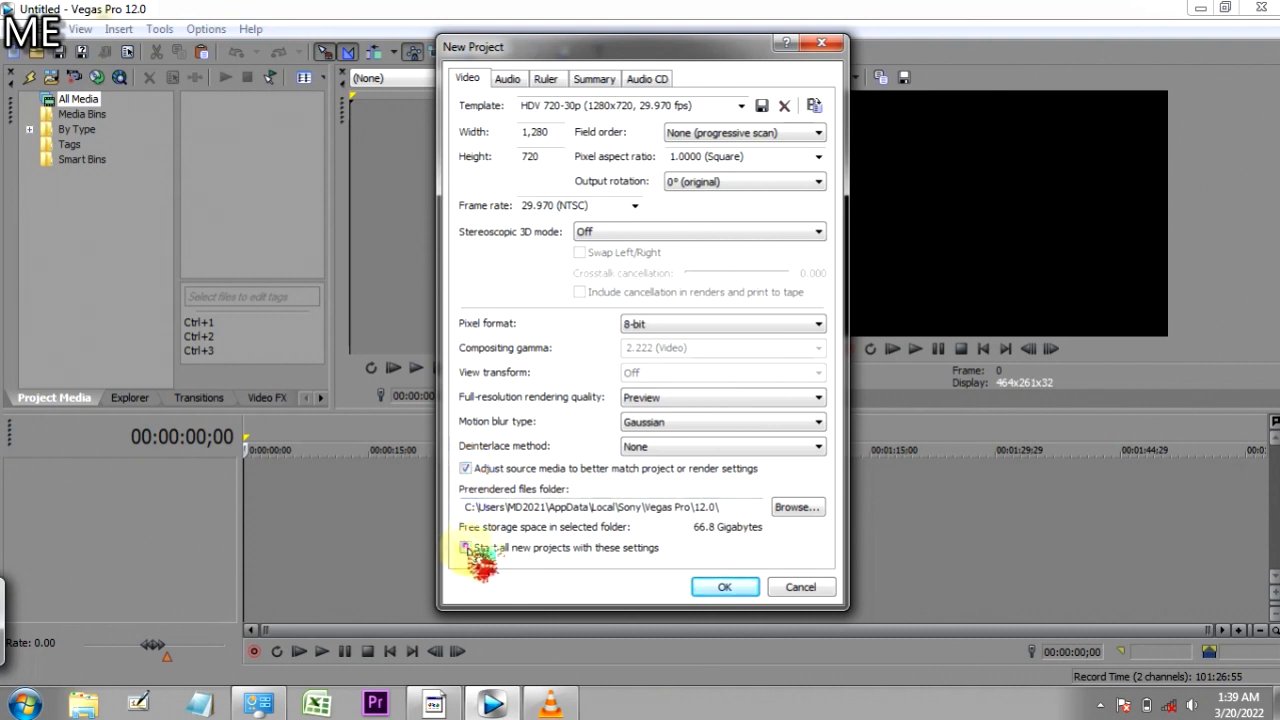
click(466, 548)
click(467, 549)
click(726, 588)
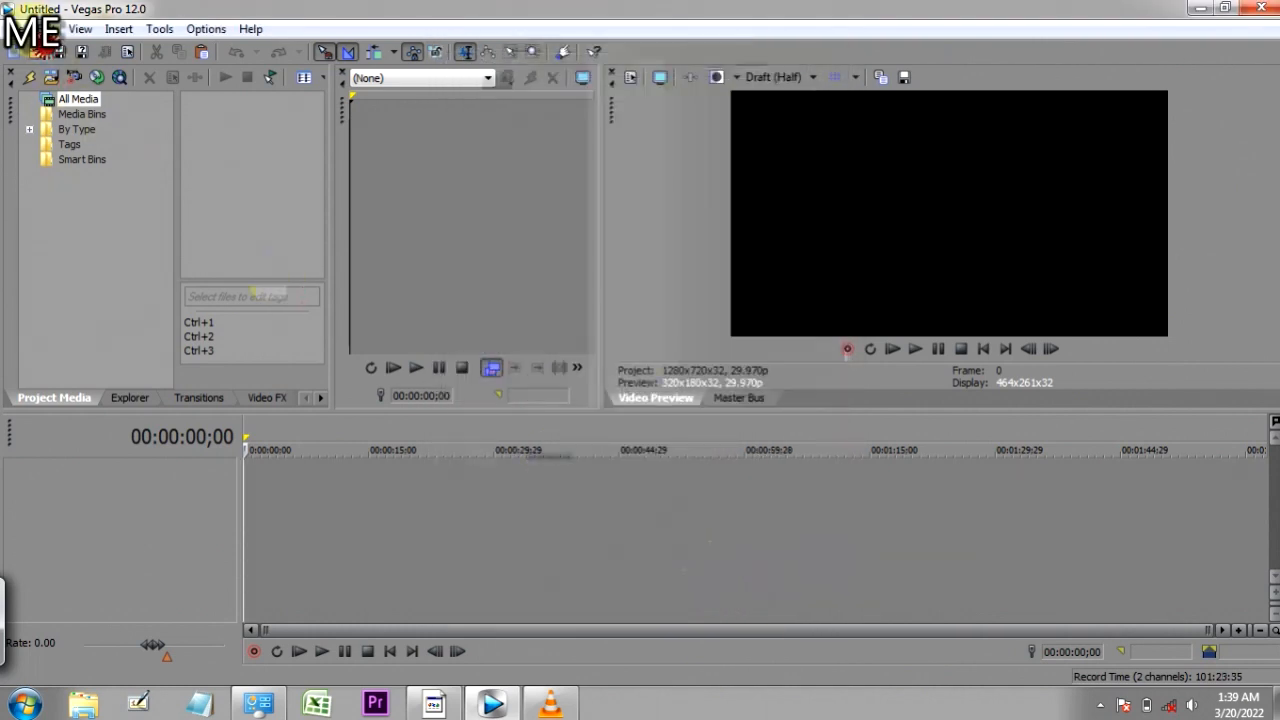
click(46, 30)
click(20, 30)
click(19, 30)
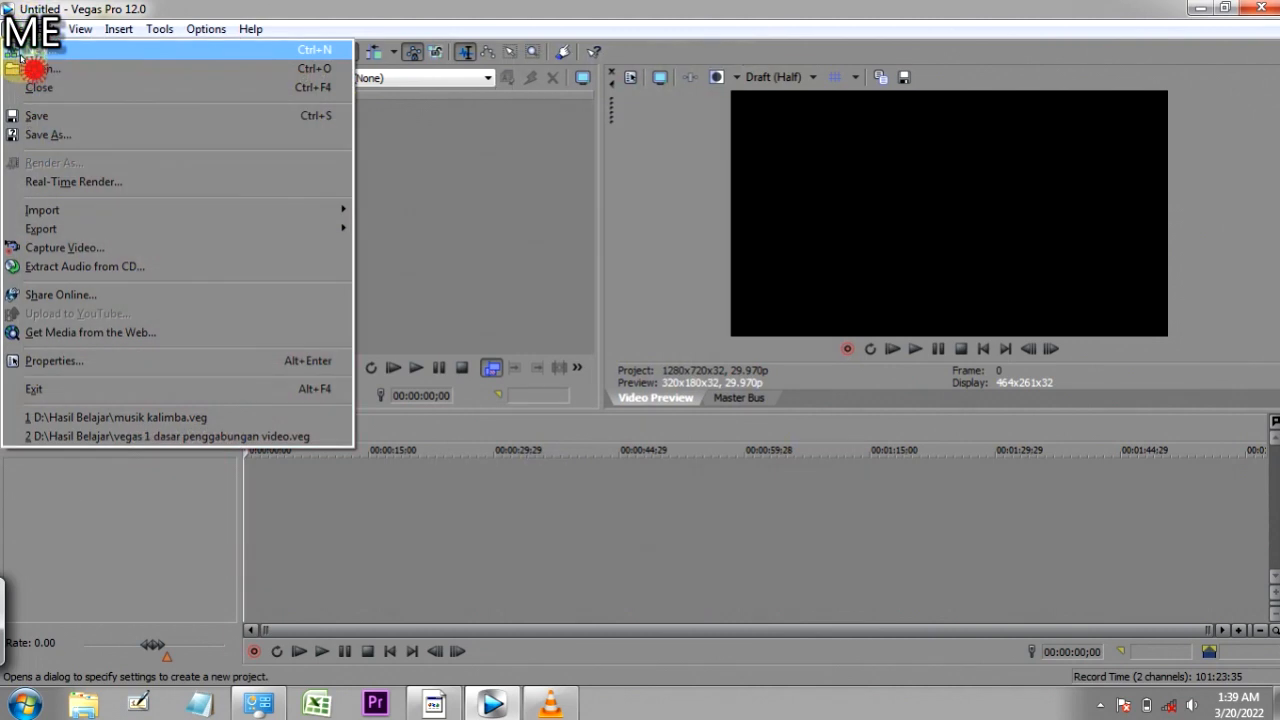
click(19, 30)
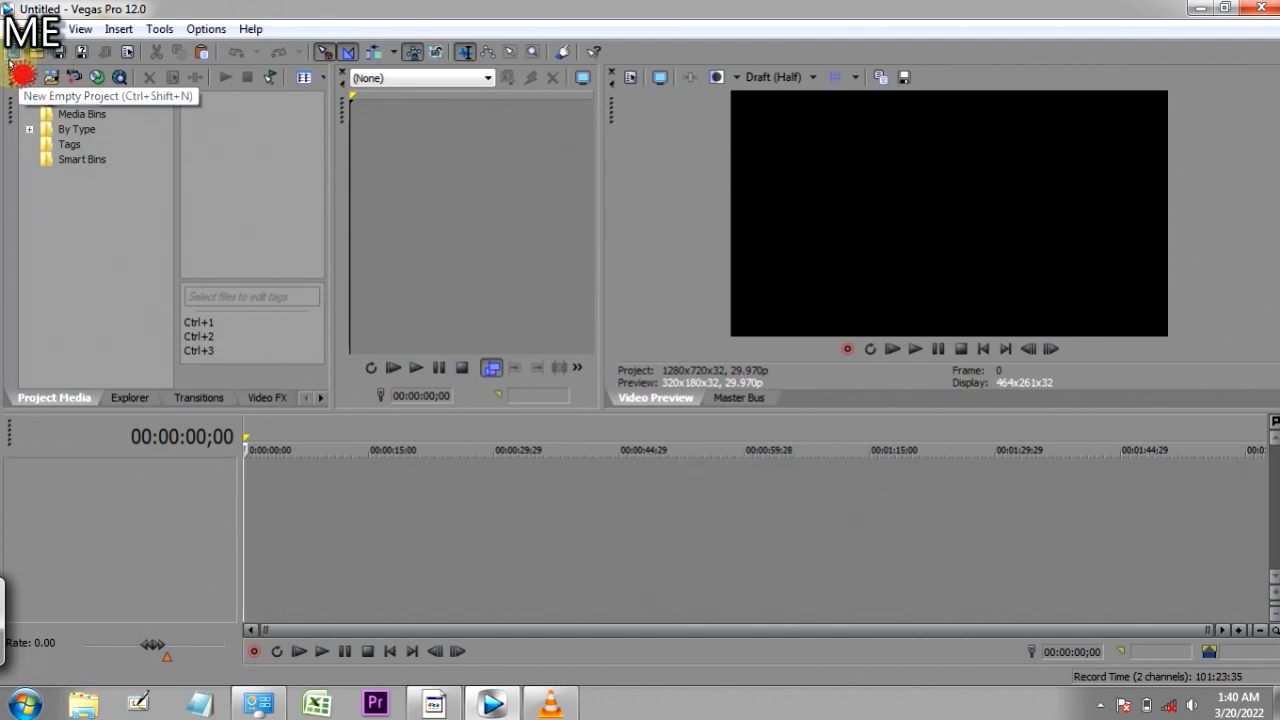
click(22, 75)
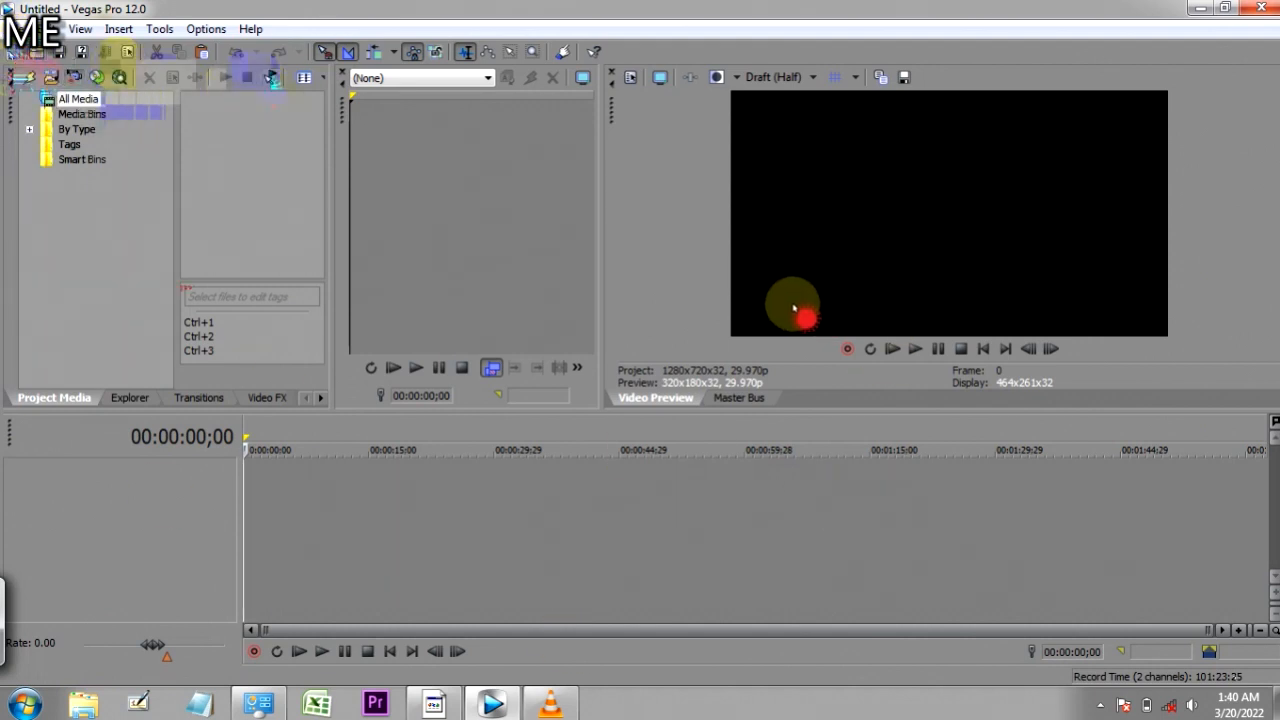
Step: Start saving the project under a new name and choose the Hasil Belajar folder on the SARANA (D:) drive
click(36, 29)
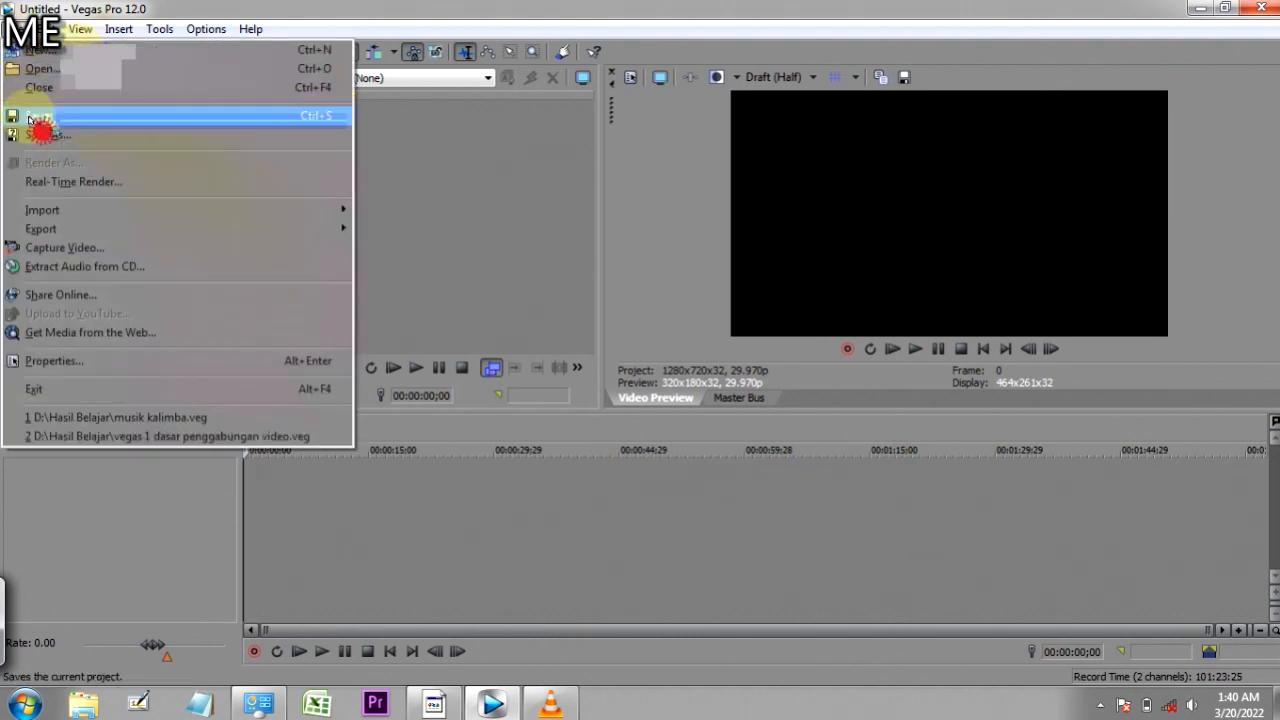
click(45, 134)
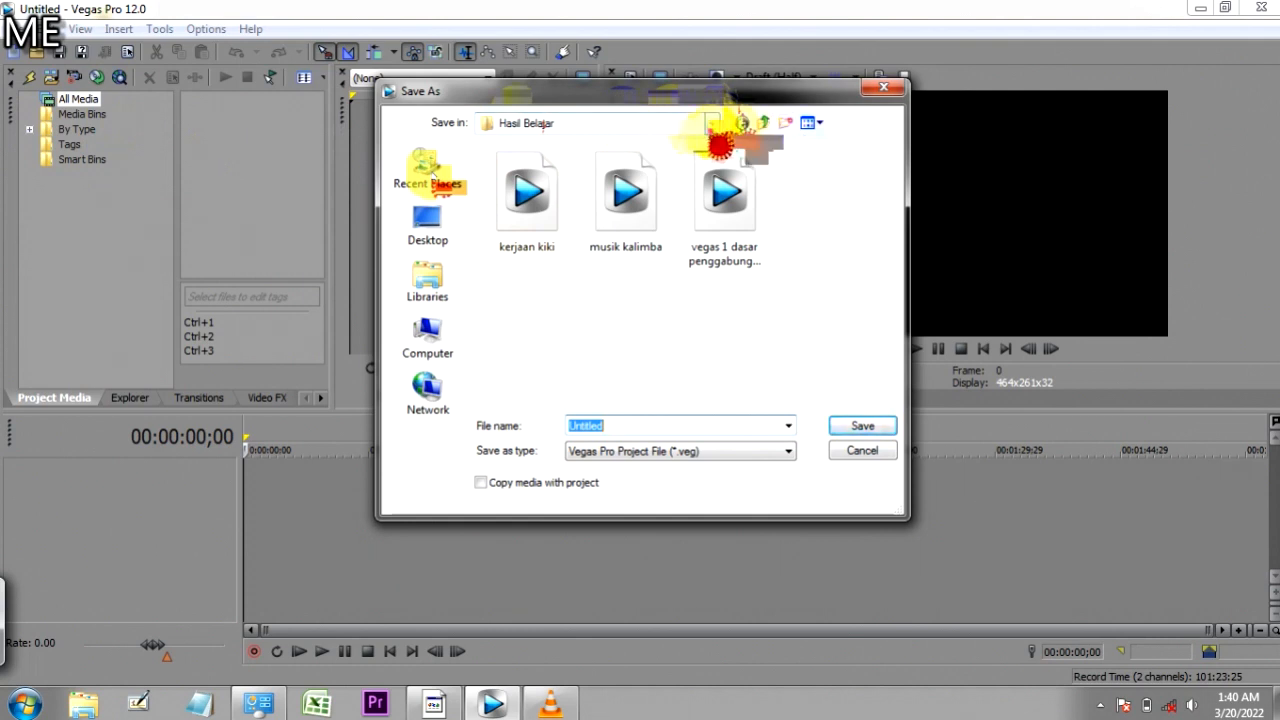
click(711, 123)
click(711, 123)
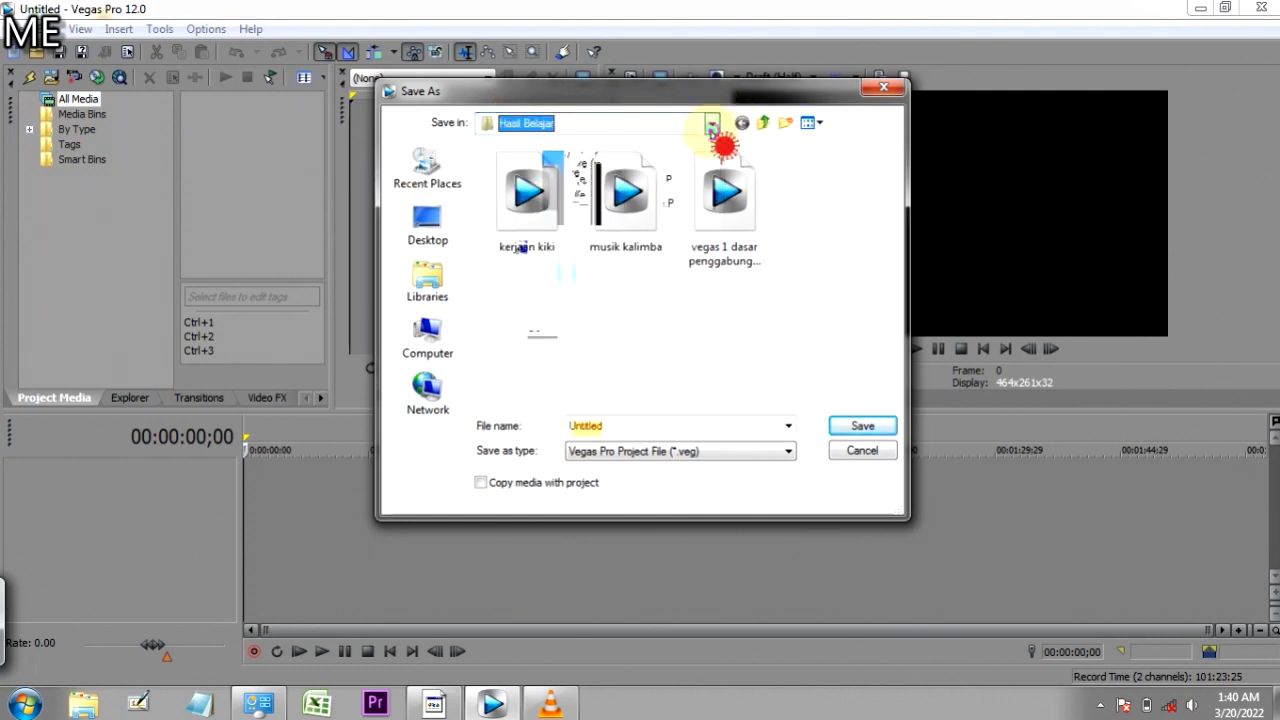
click(711, 123)
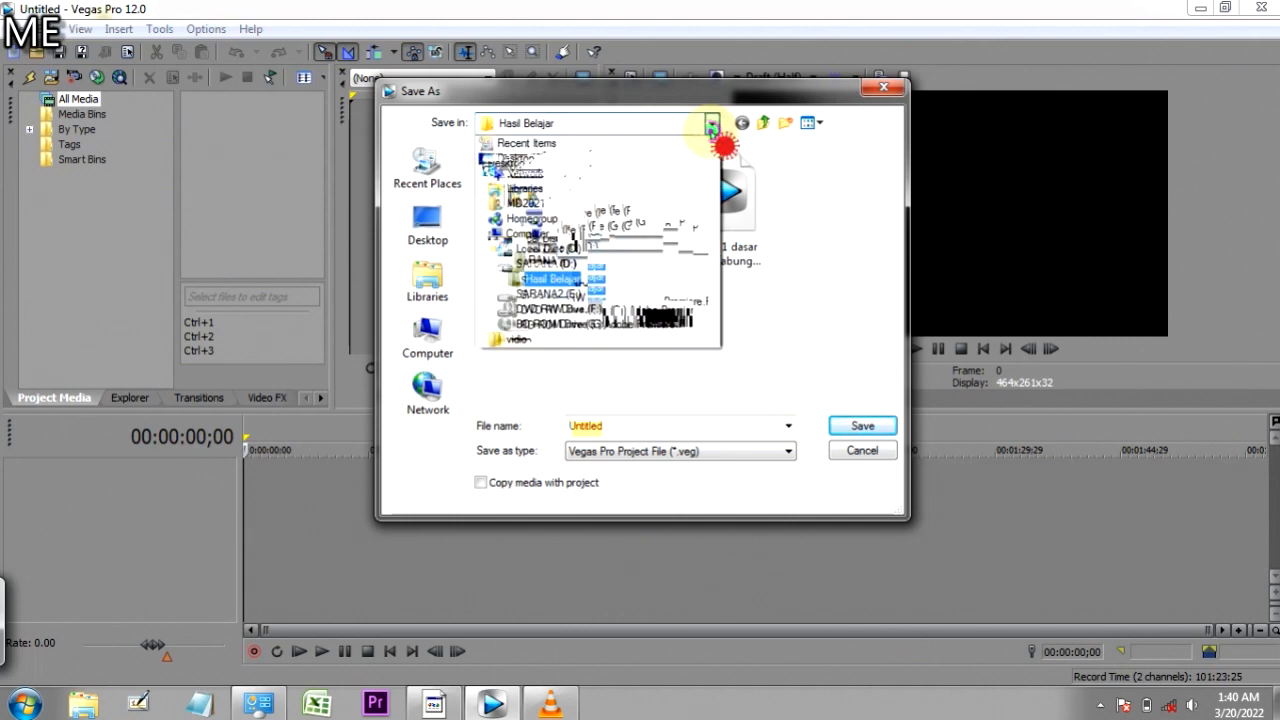
click(576, 284)
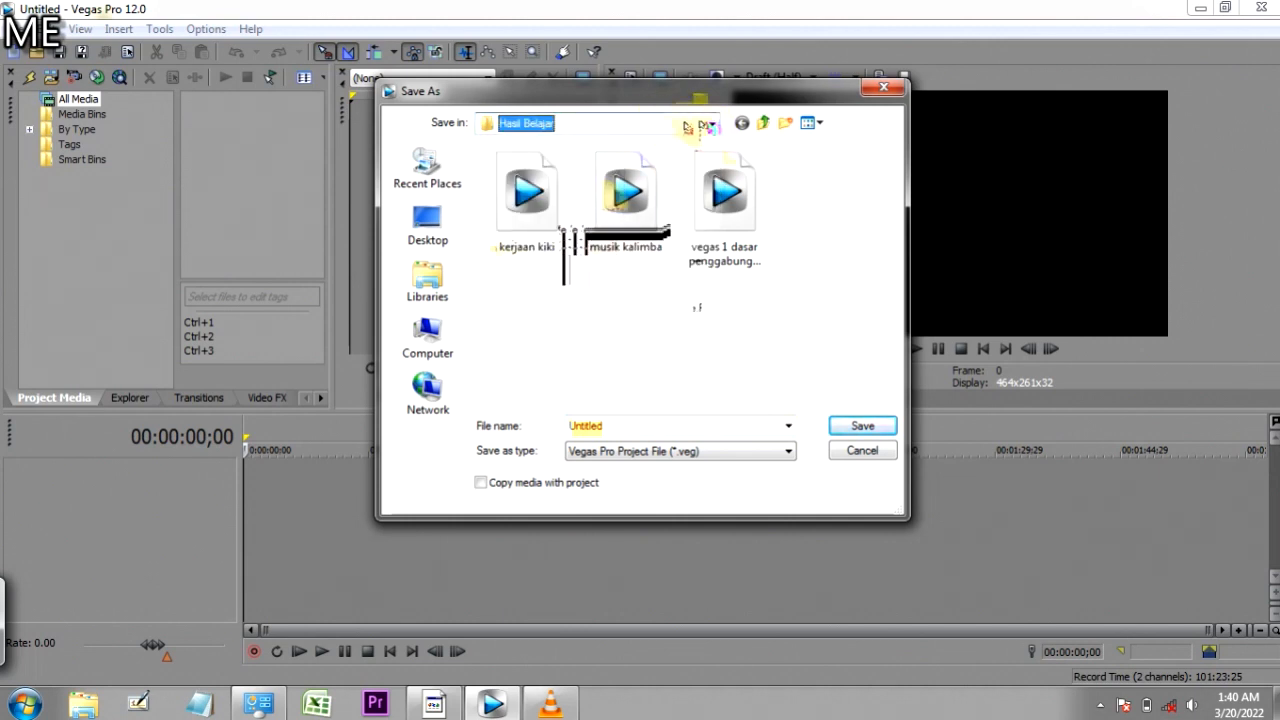
click(711, 123)
click(563, 264)
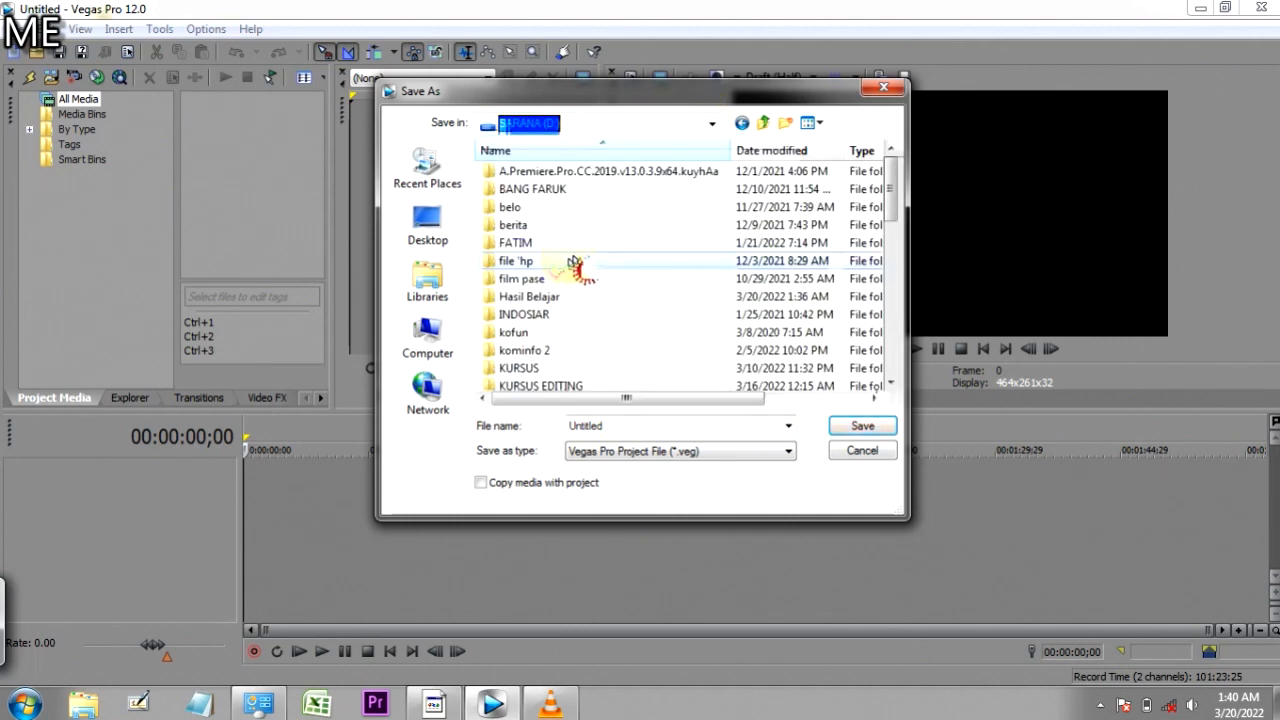
click(711, 123)
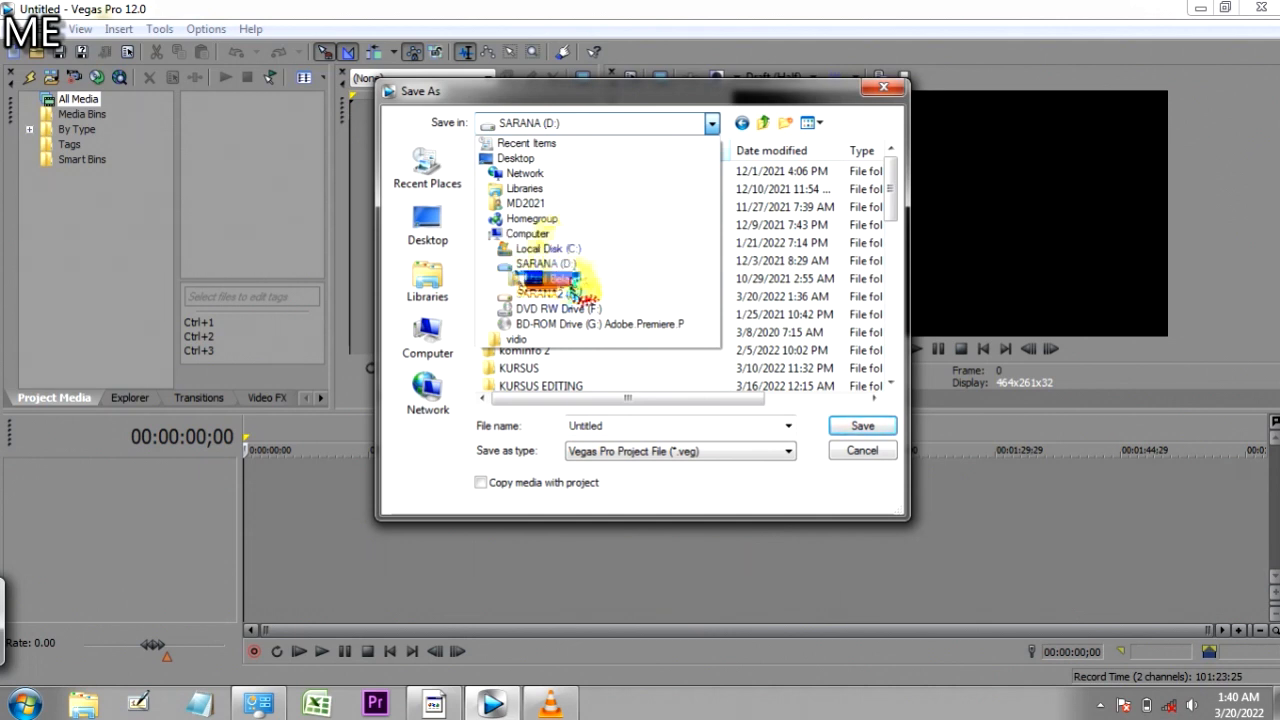
click(565, 280)
Step: Name the project file "kiki belajar 1 editing" and save it as a Vegas Pro project
double_click(552, 432)
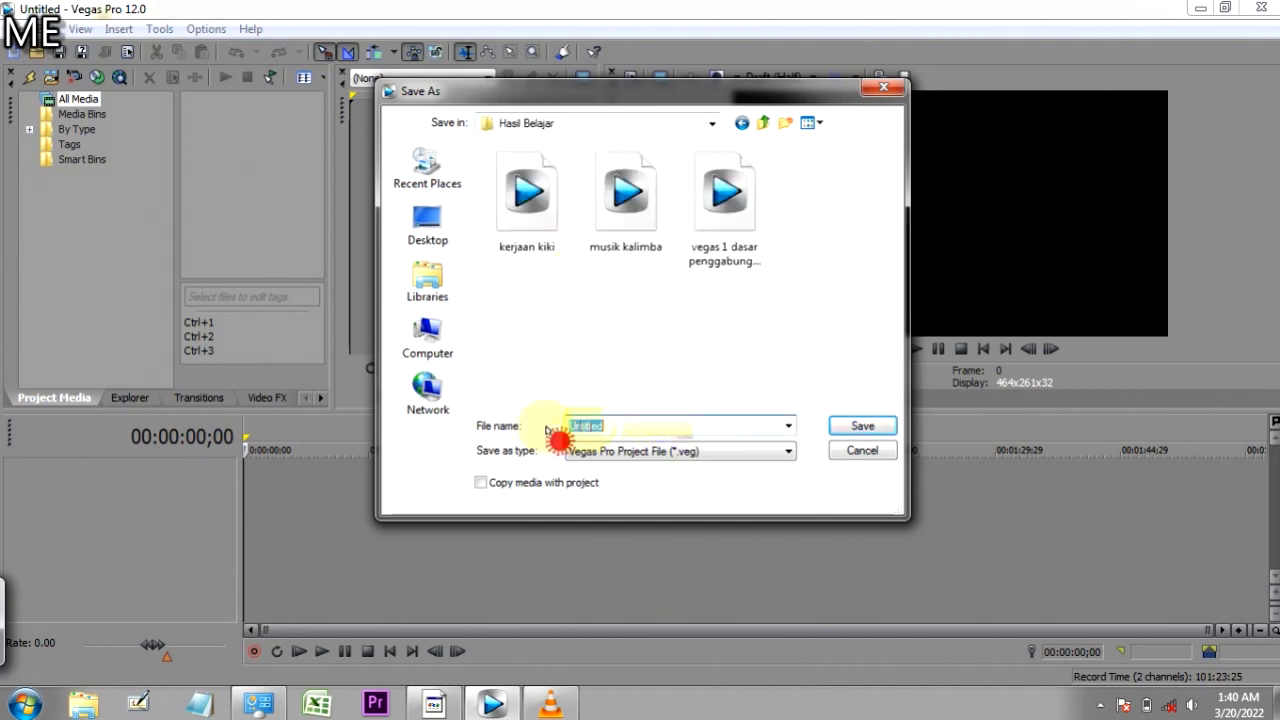
text(kiki belaja)
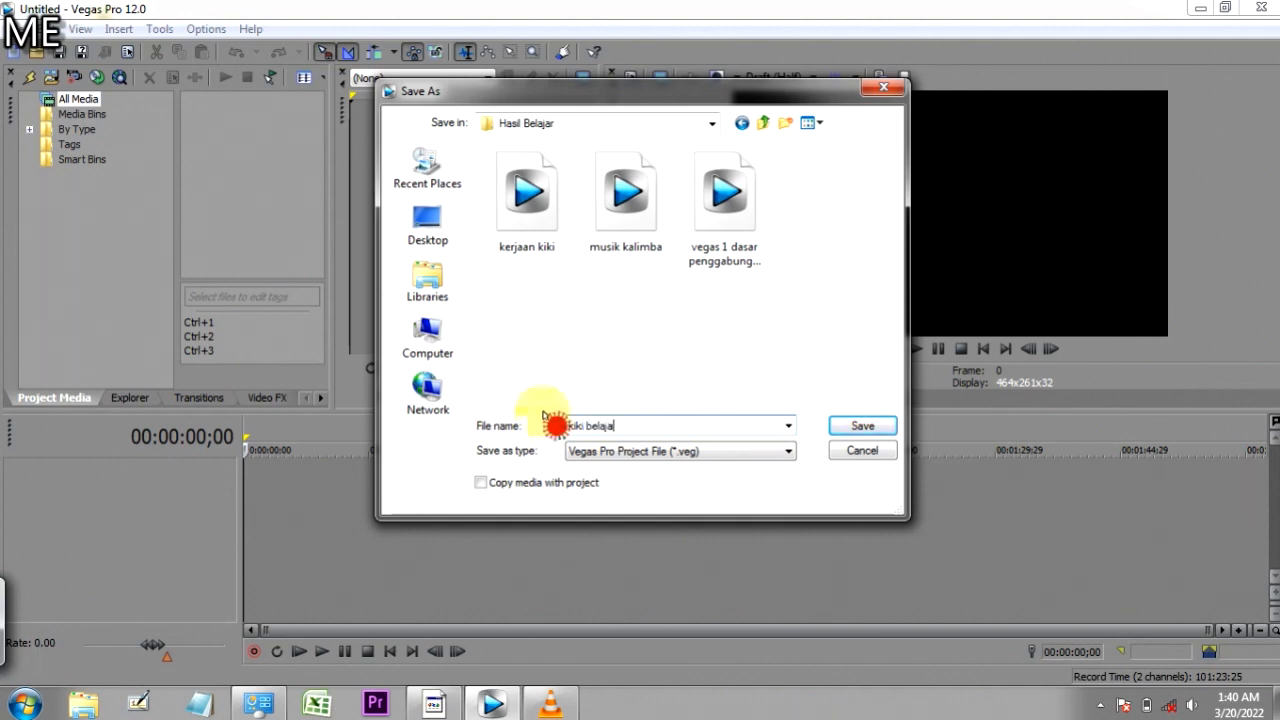
text(e)
text(r )
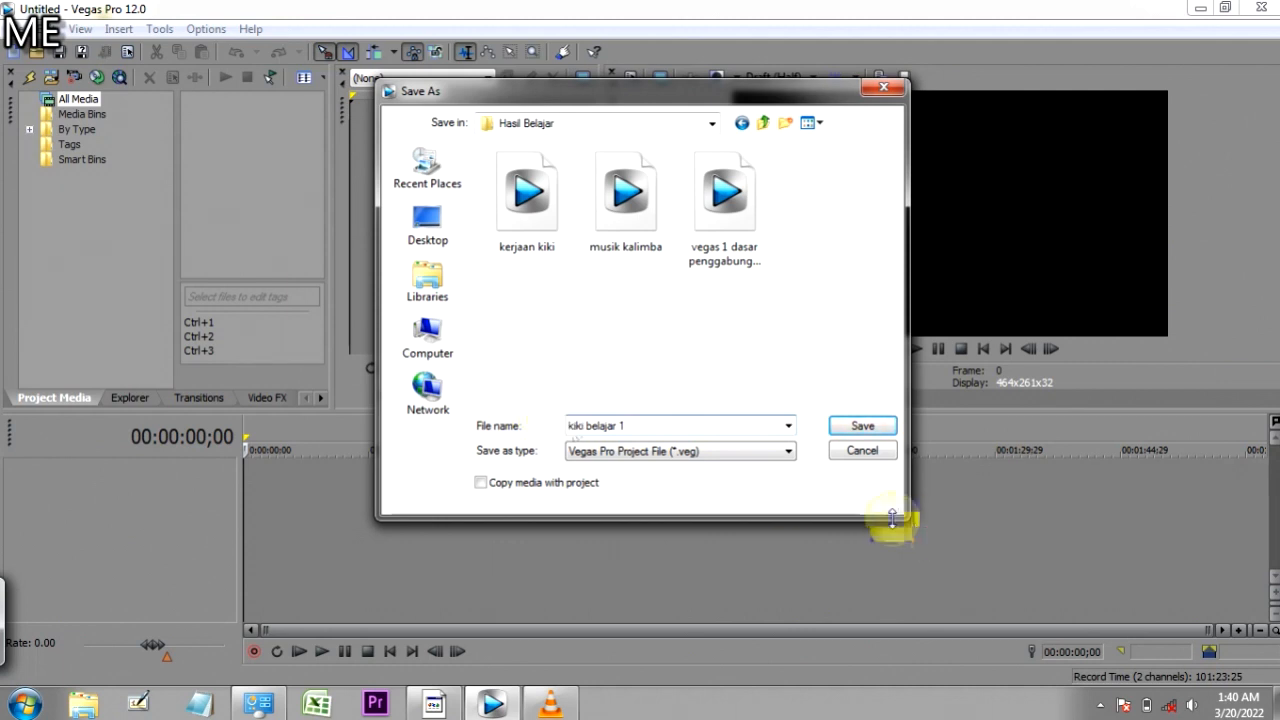
text(1 e)
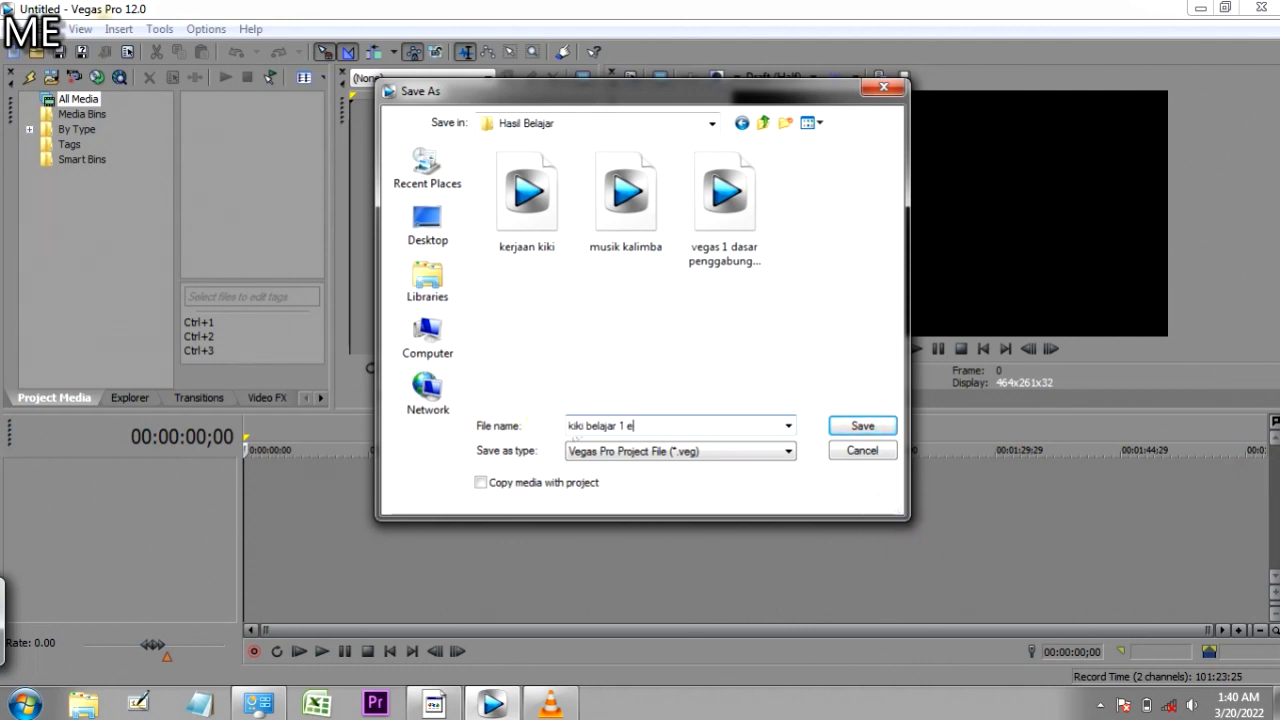
text(diting)
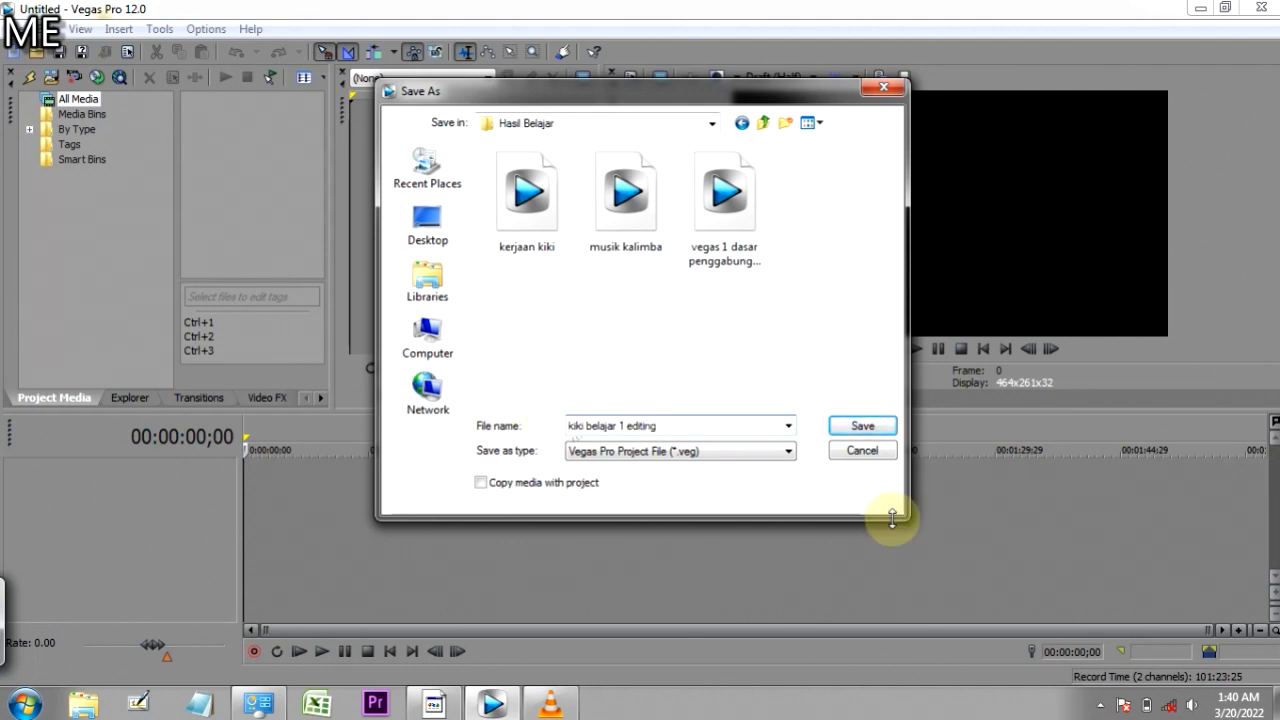
click(855, 428)
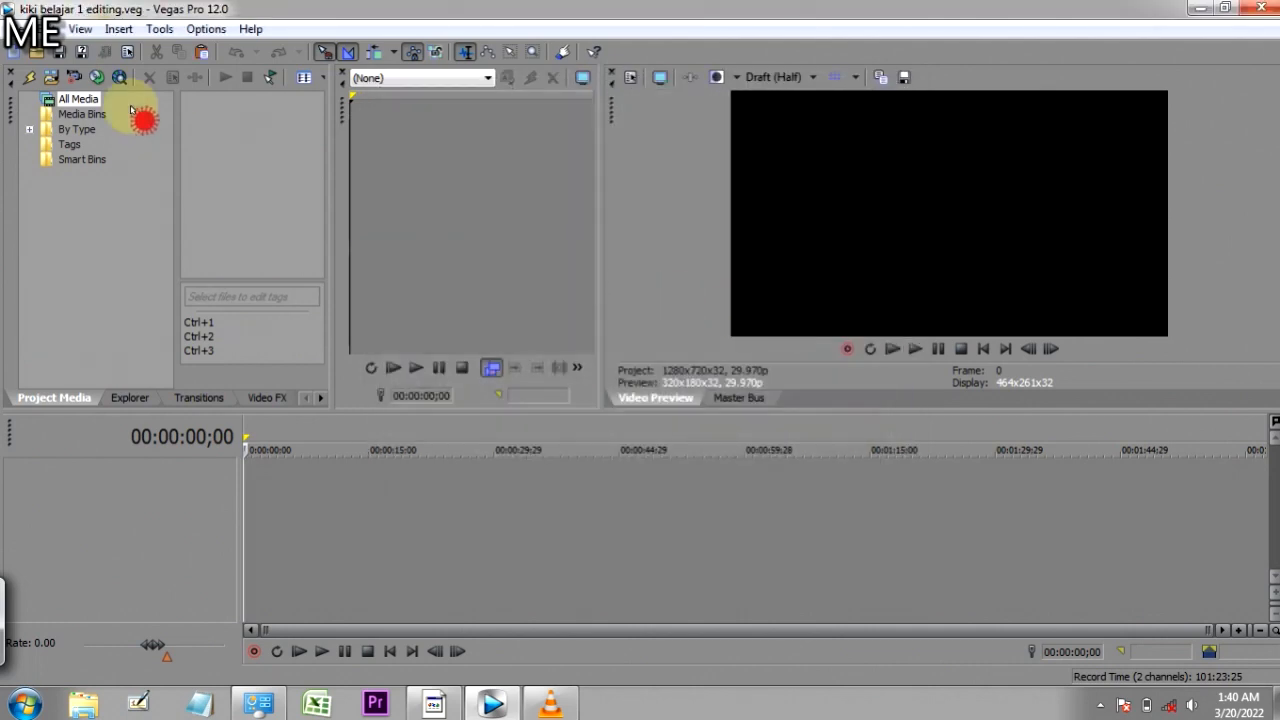
click(25, 30)
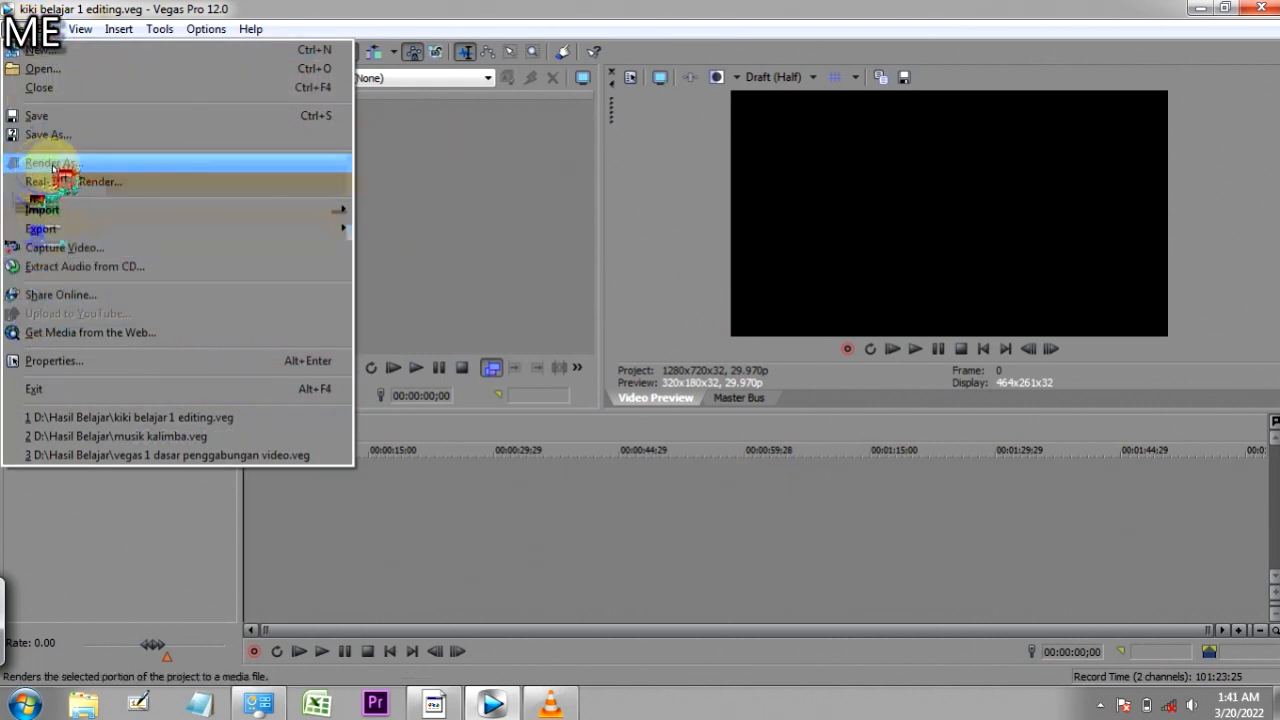
click(370, 510)
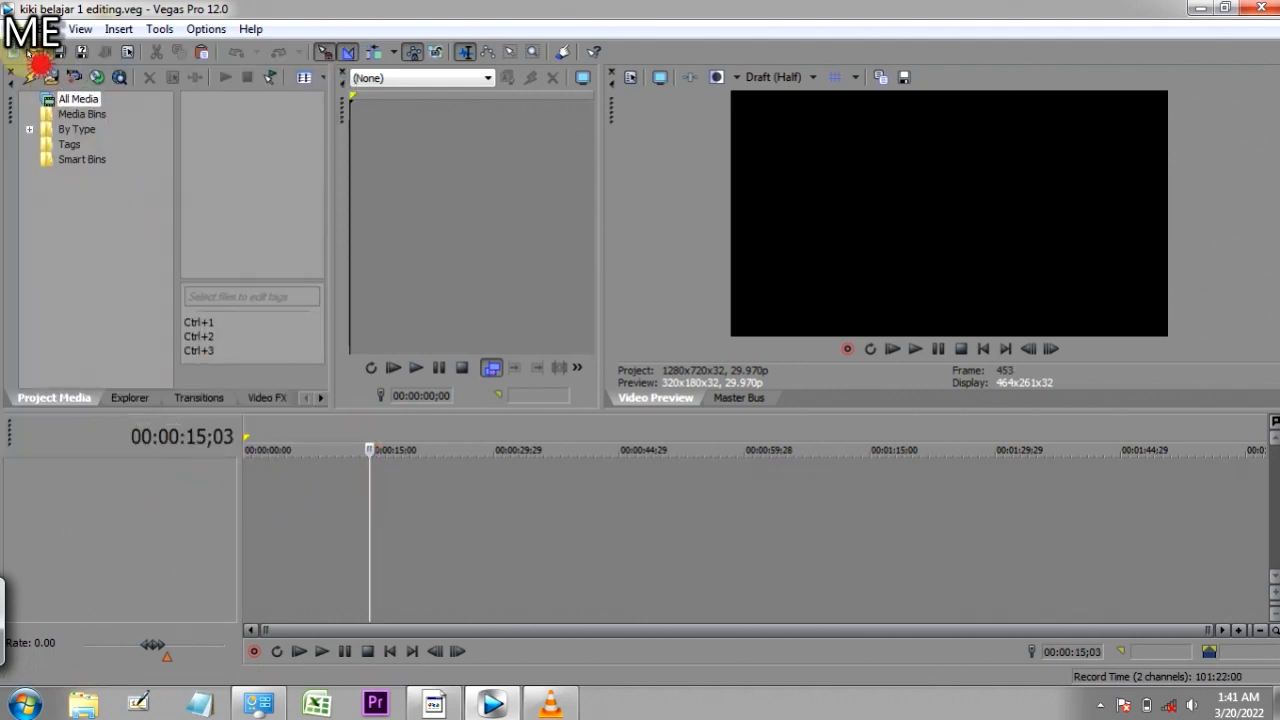
click(50, 29)
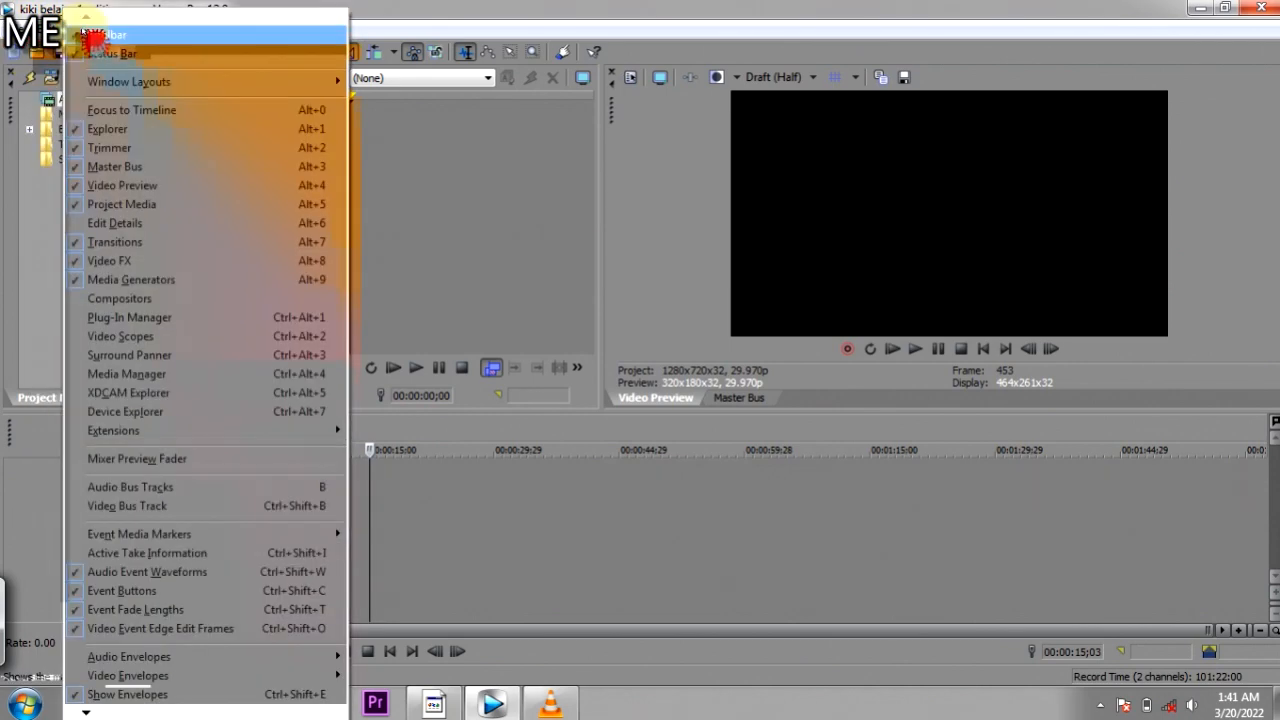
Step: Hide the main toolbar and show it again
click(83, 31)
click(86, 30)
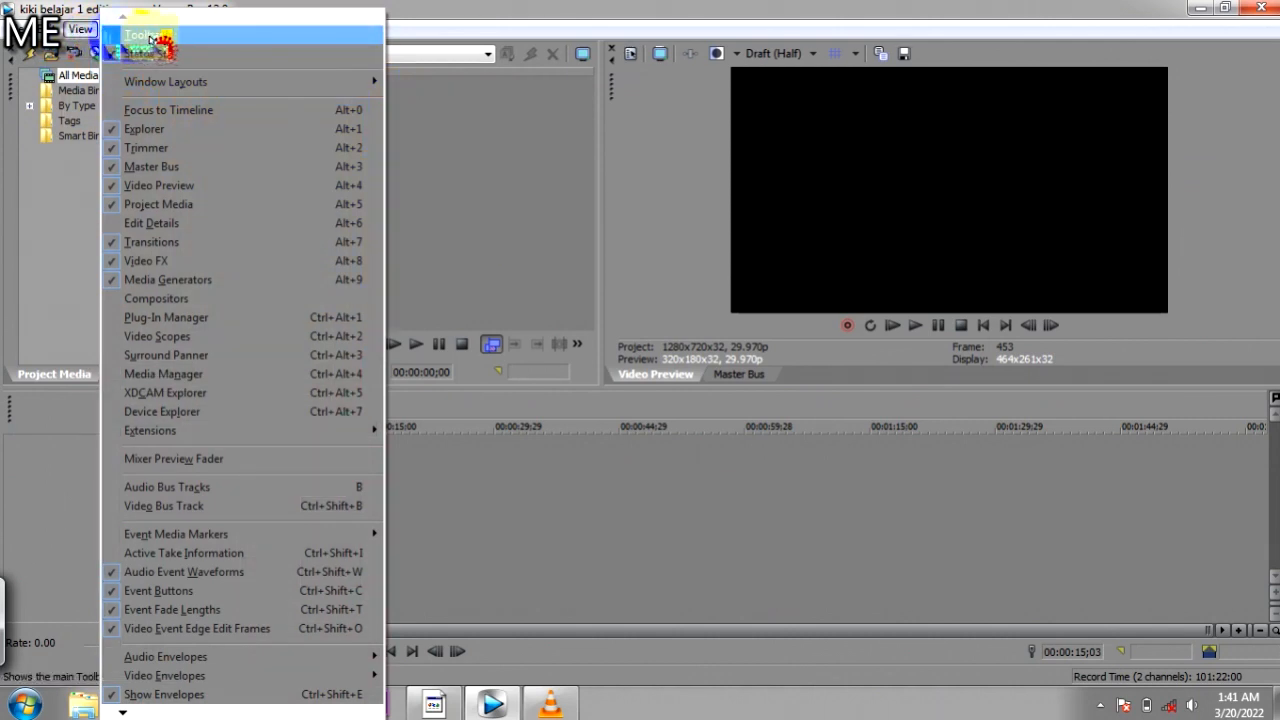
click(138, 37)
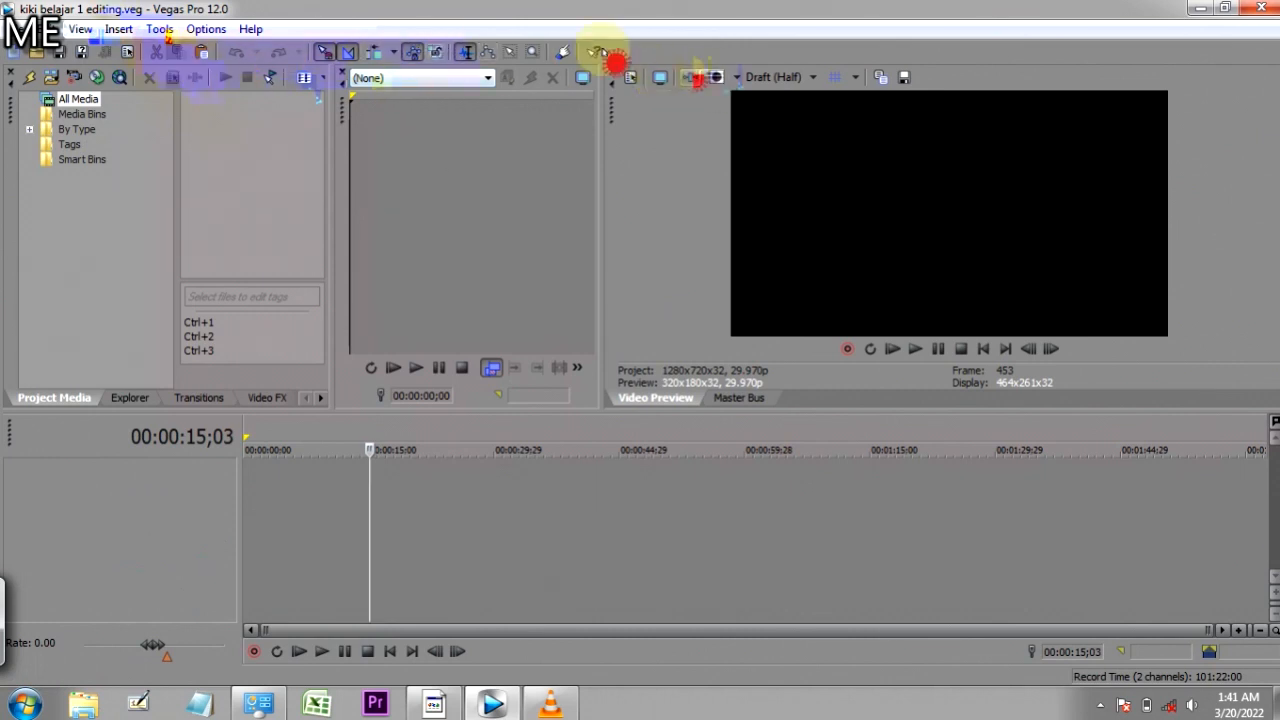
Step: Hide the Video Preview window and bring it back into the layout
click(82, 31)
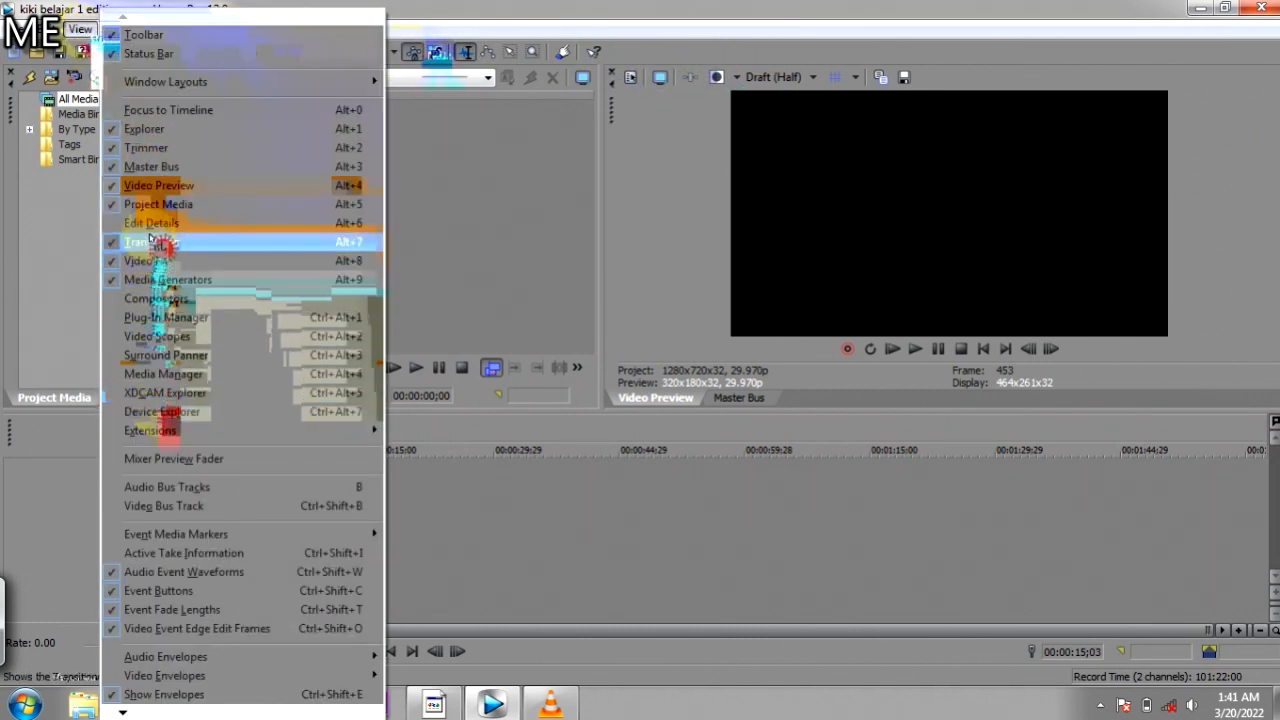
click(160, 186)
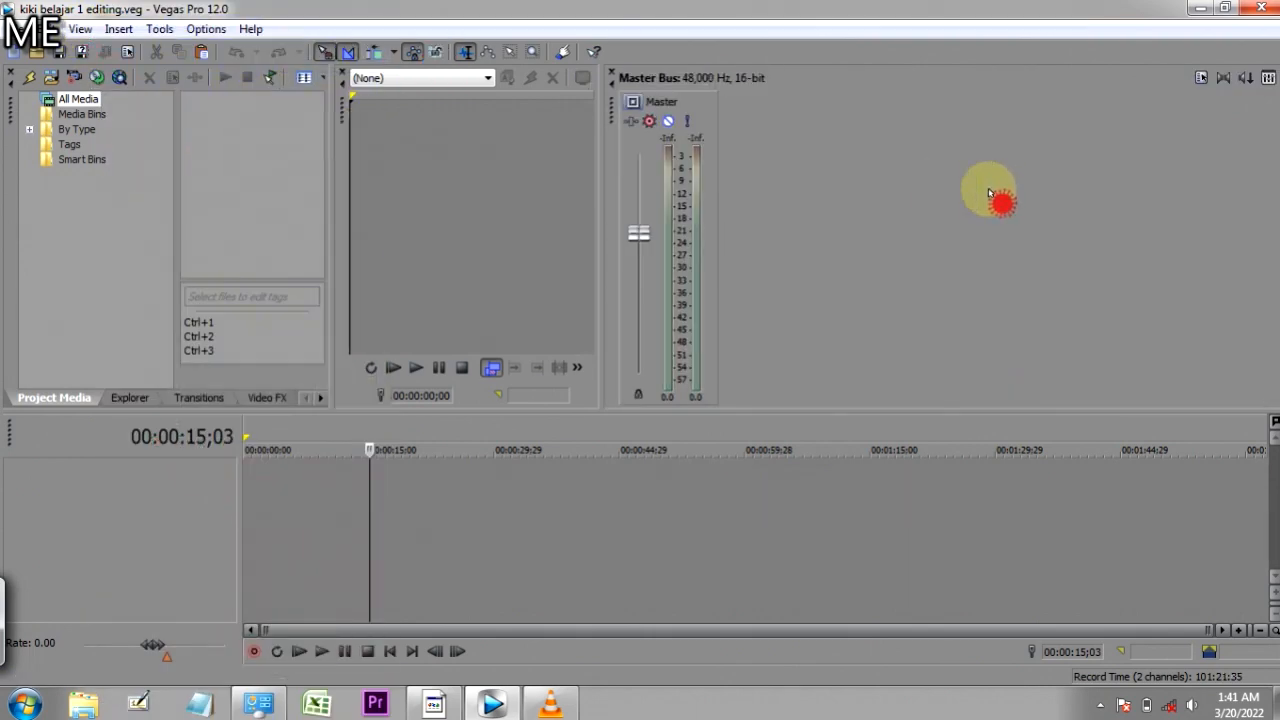
click(93, 30)
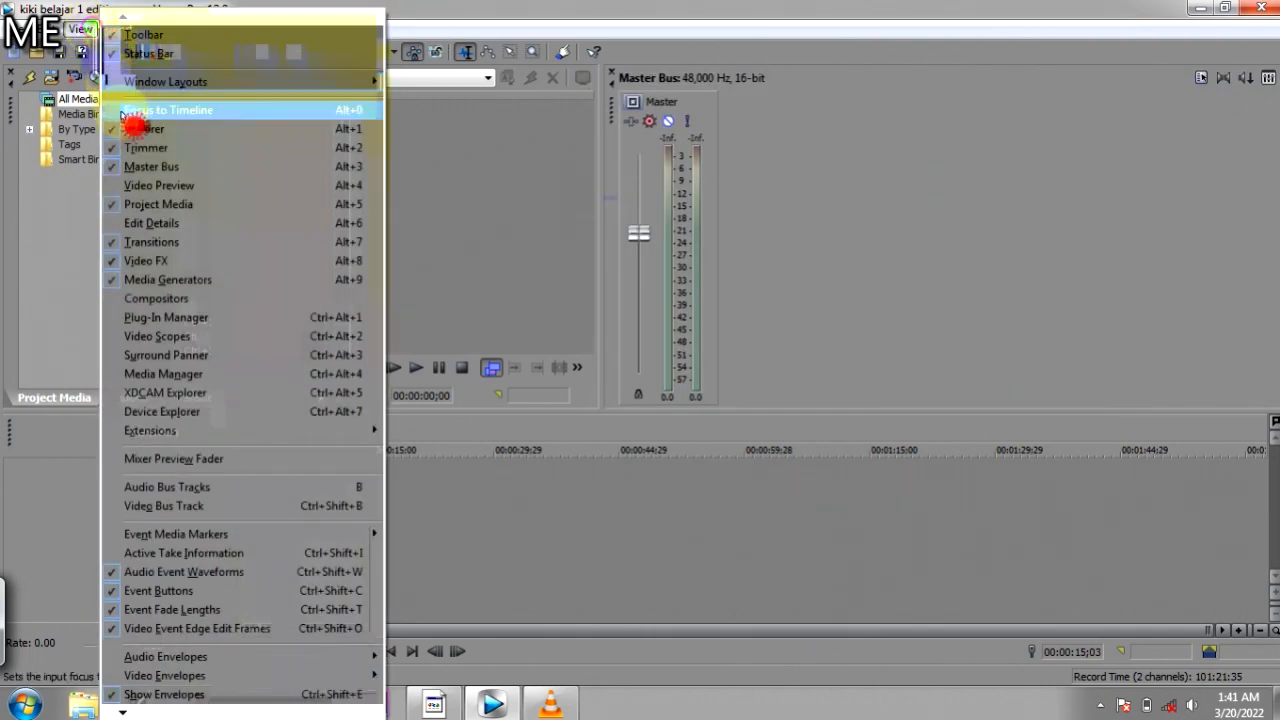
click(148, 165)
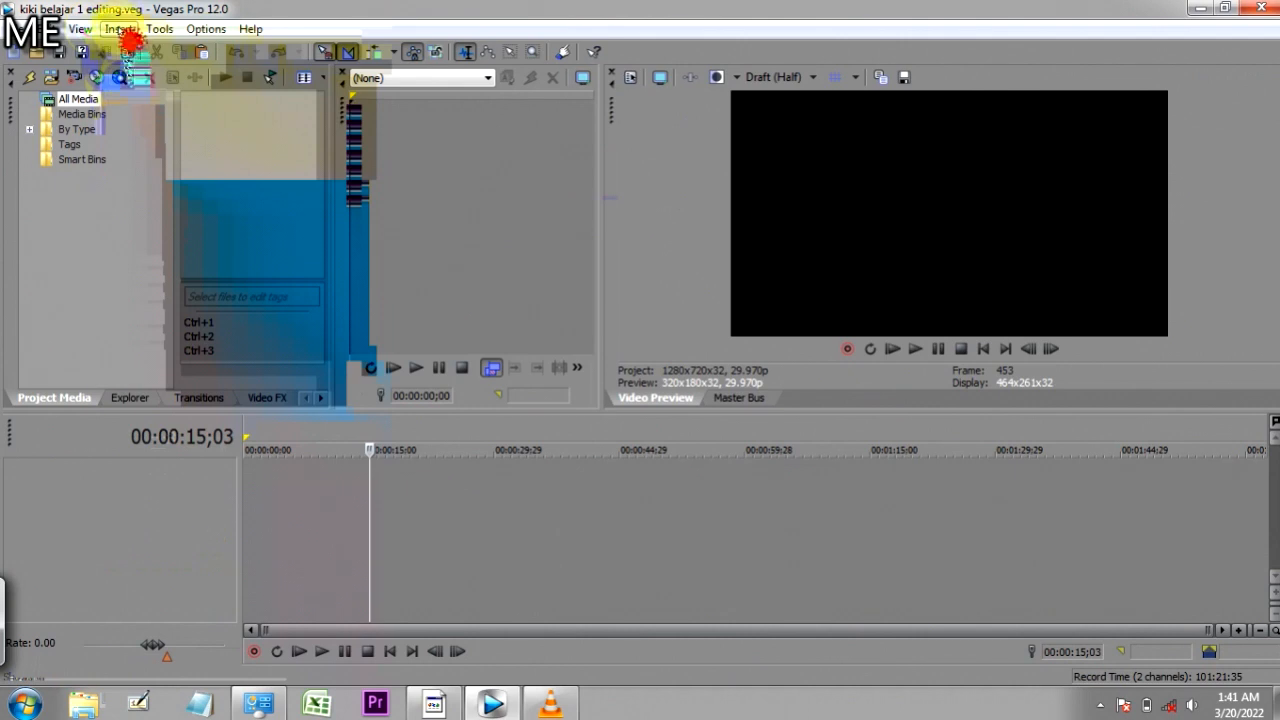
click(120, 30)
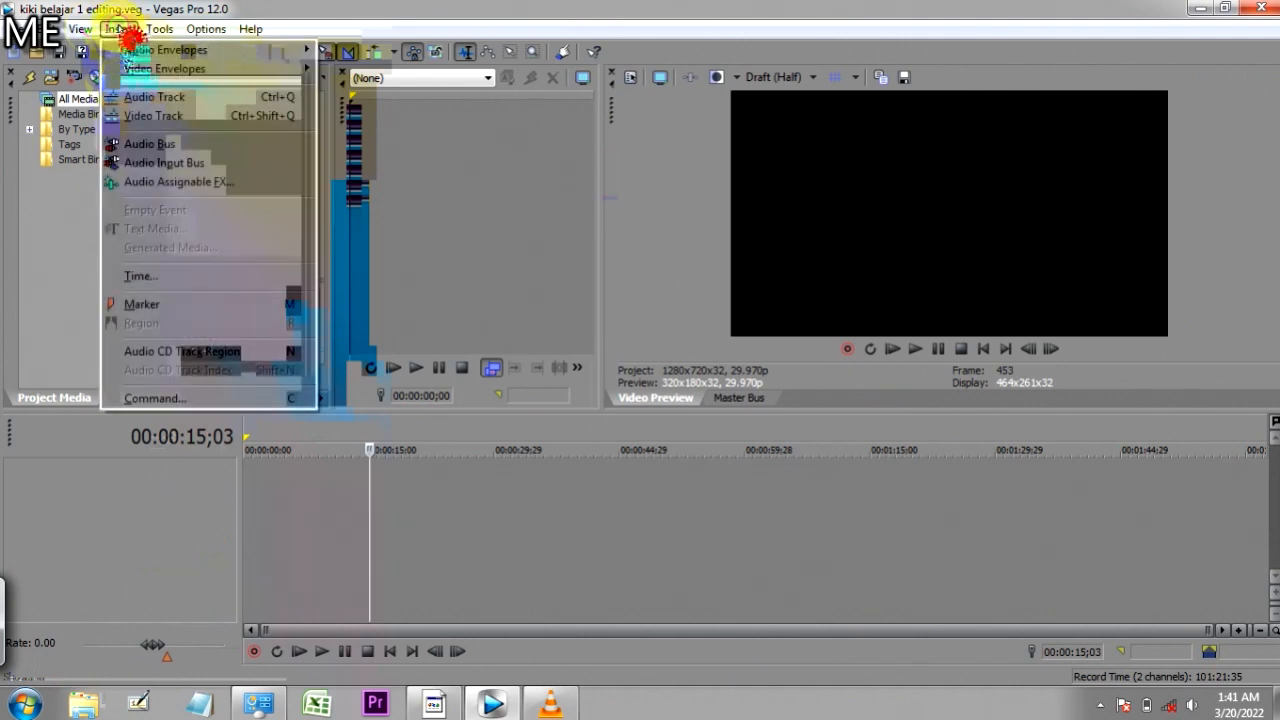
click(160, 30)
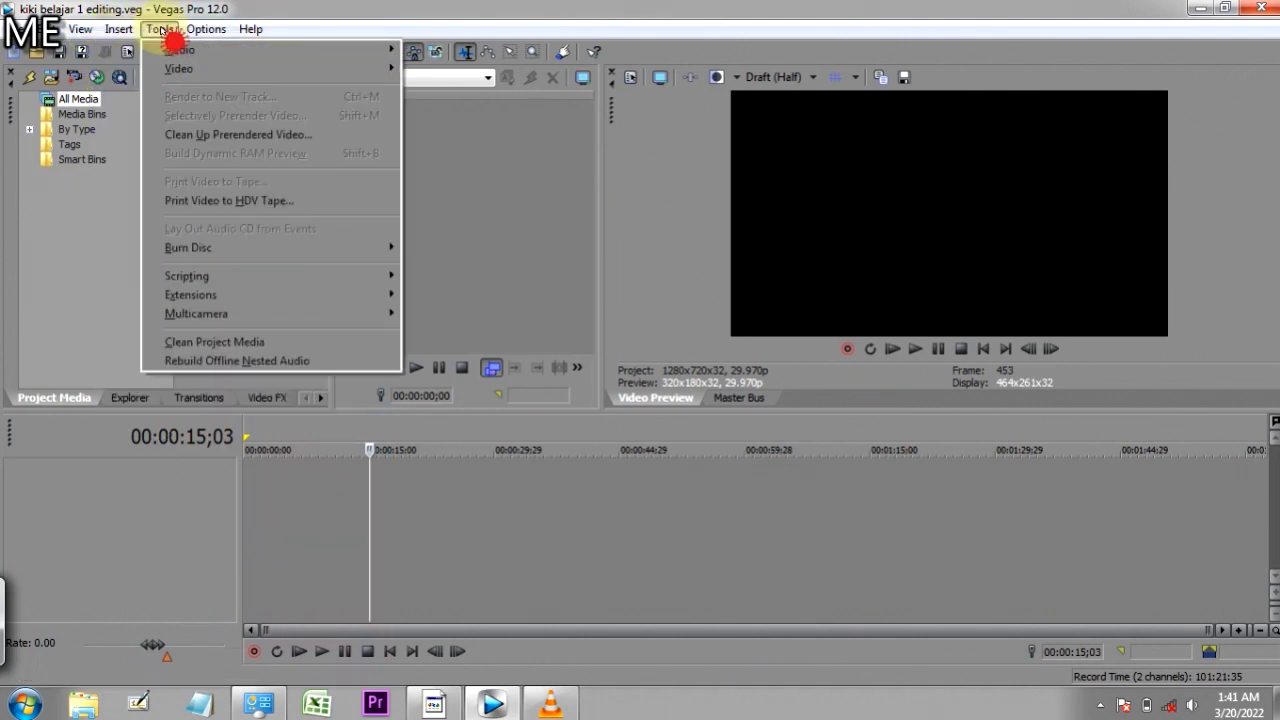
mouse_move(188, 58)
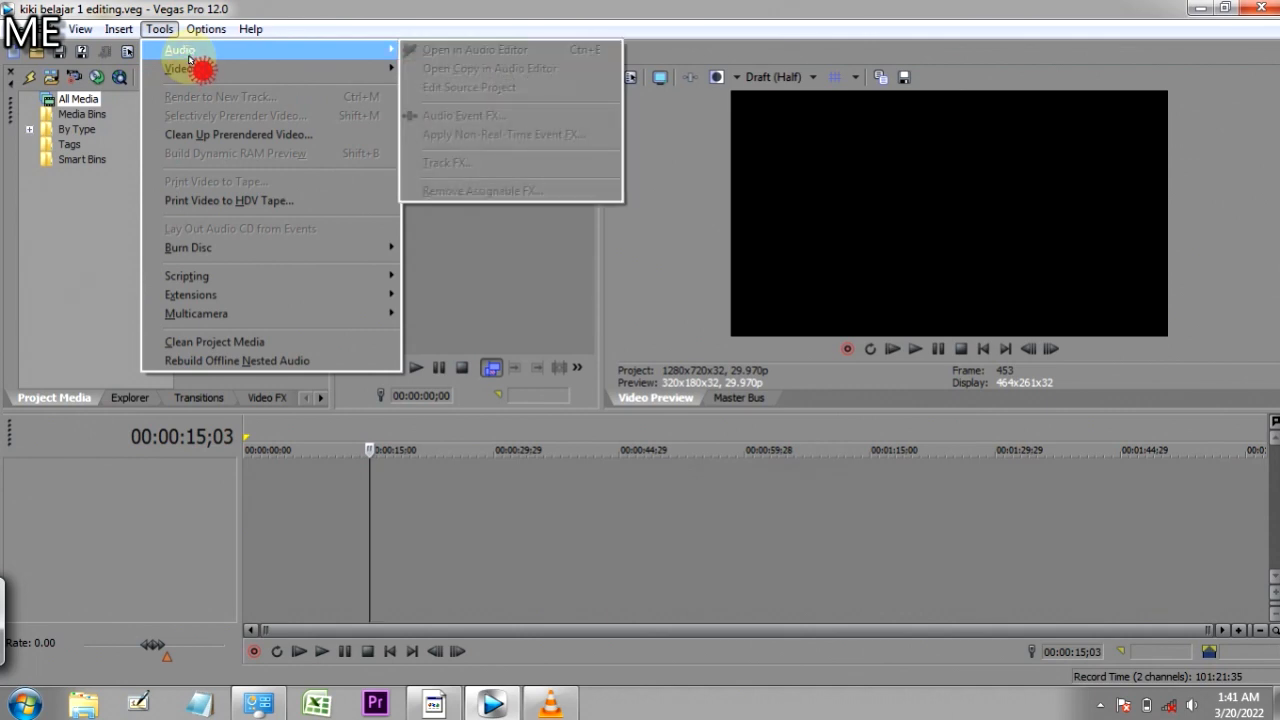
Step: Open the program preferences and review the list of general preferences
click(206, 30)
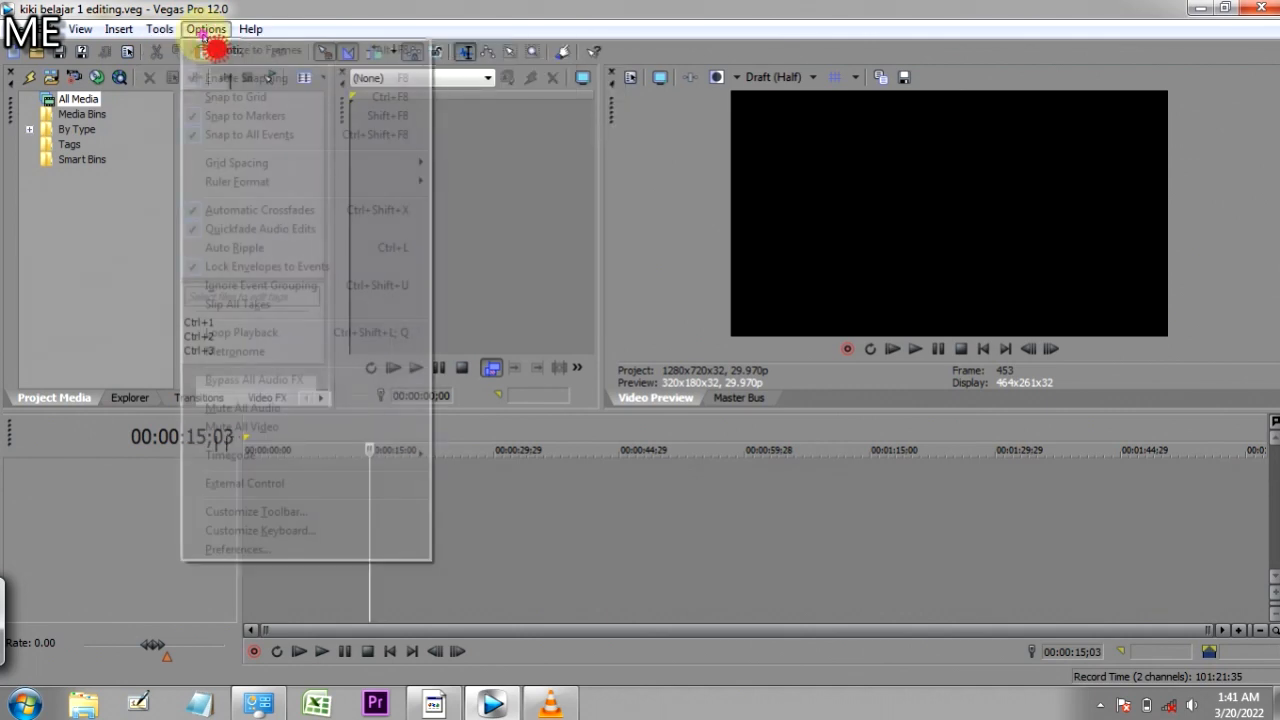
click(206, 30)
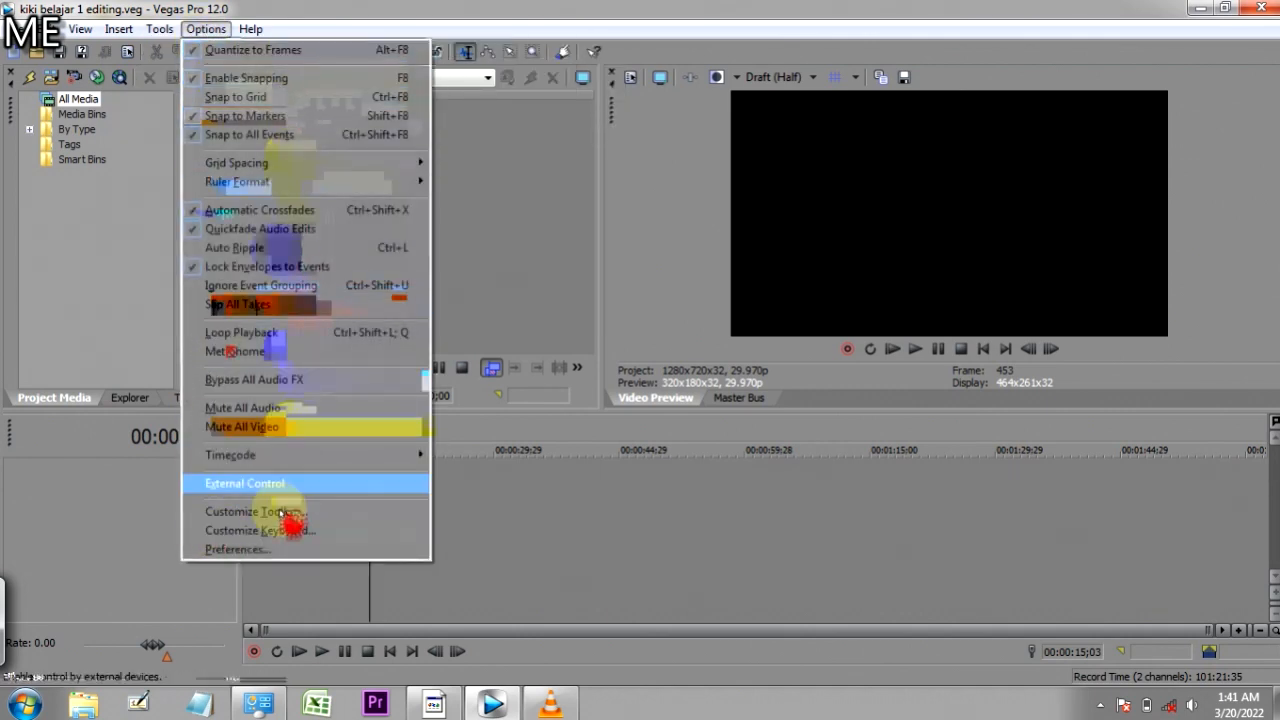
click(268, 550)
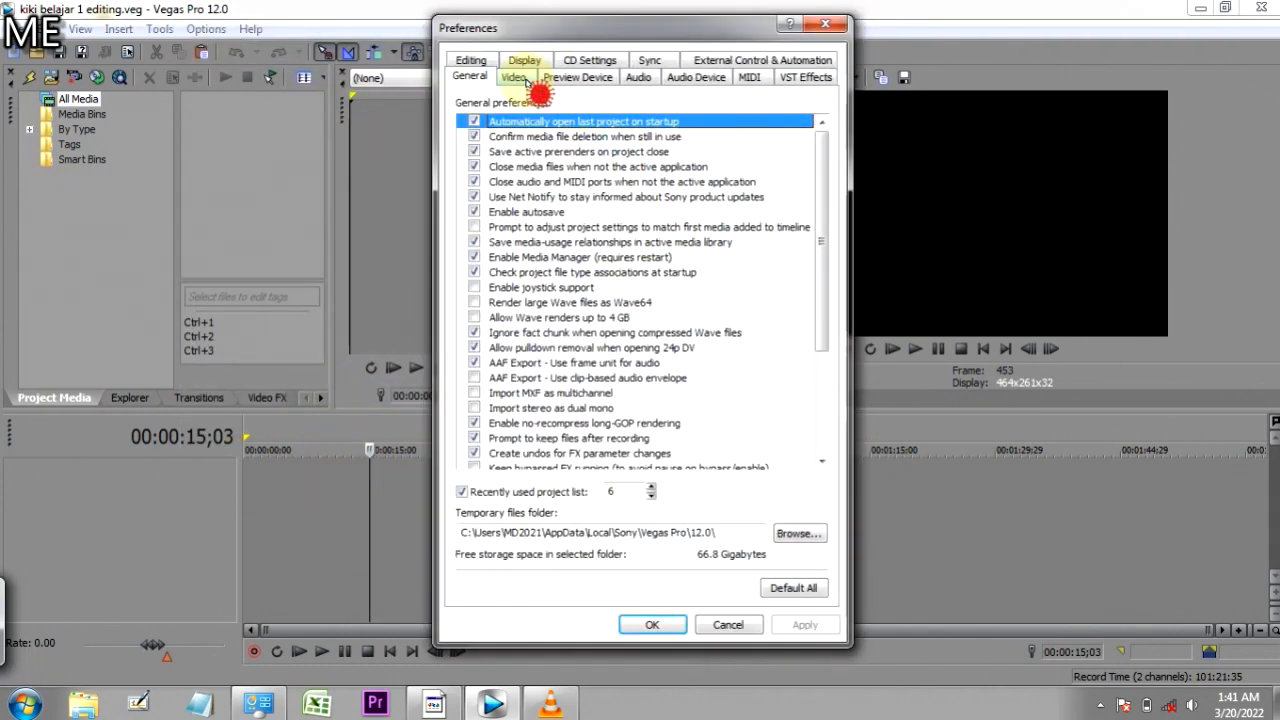
click(476, 79)
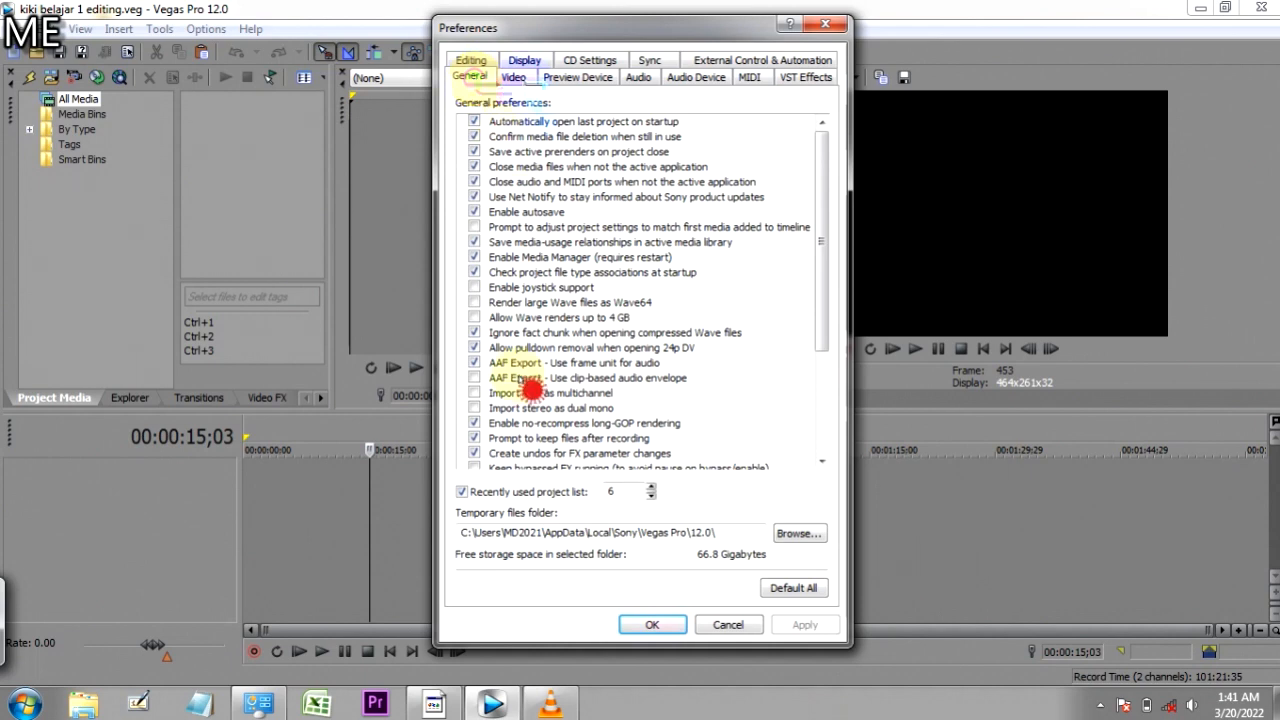
mouse_move(828, 238)
mouse_down()
mouse_move(832, 338)
mouse_move(605, 66)
mouse_move(520, 95)
mouse_move(520, 222)
mouse_move(535, 172)
mouse_move(530, 92)
mouse_up()
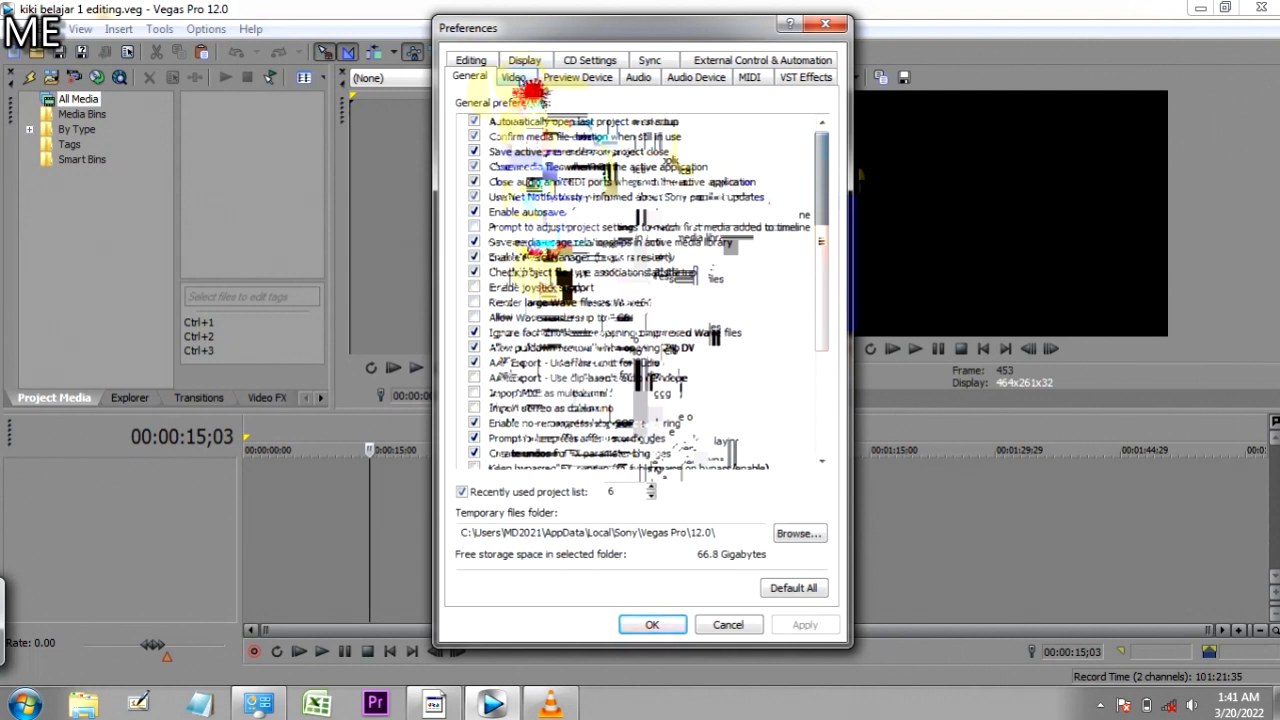
Step: In the video preferences, set Dynamic RAM Preview max to 0 MB with a maximum of 1 rendering thread, and apply the settings
click(516, 79)
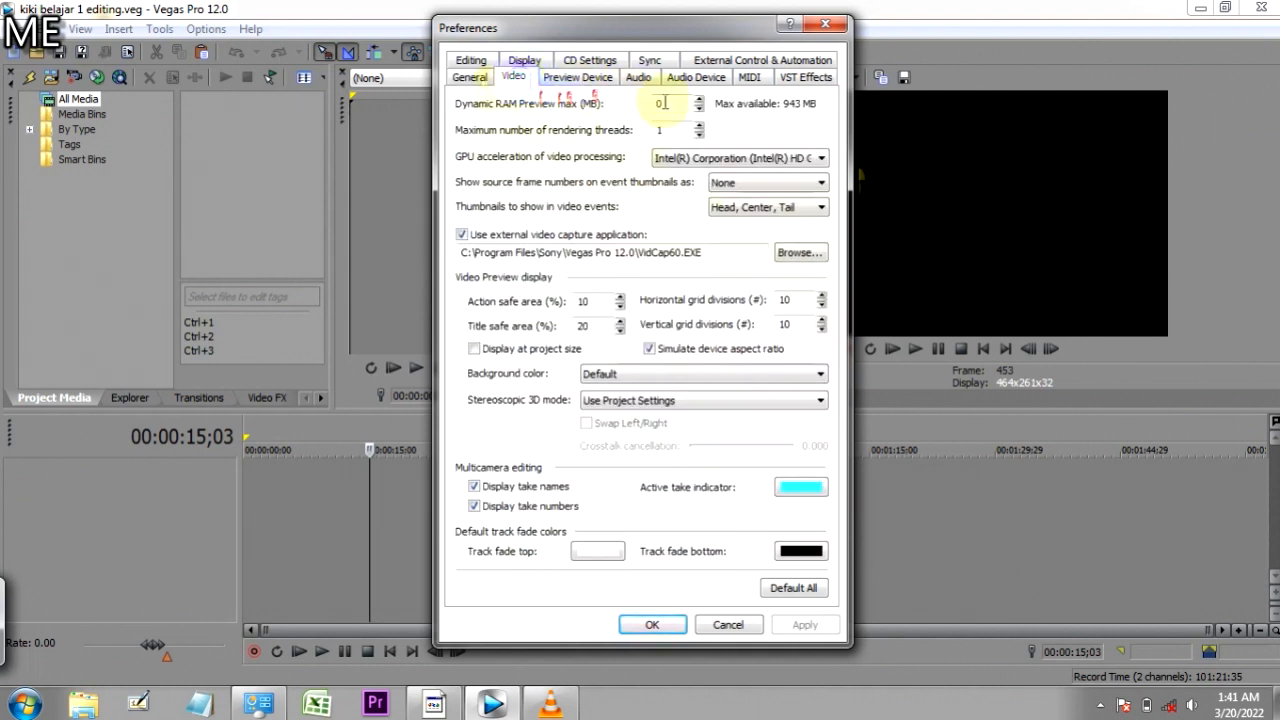
click(634, 104)
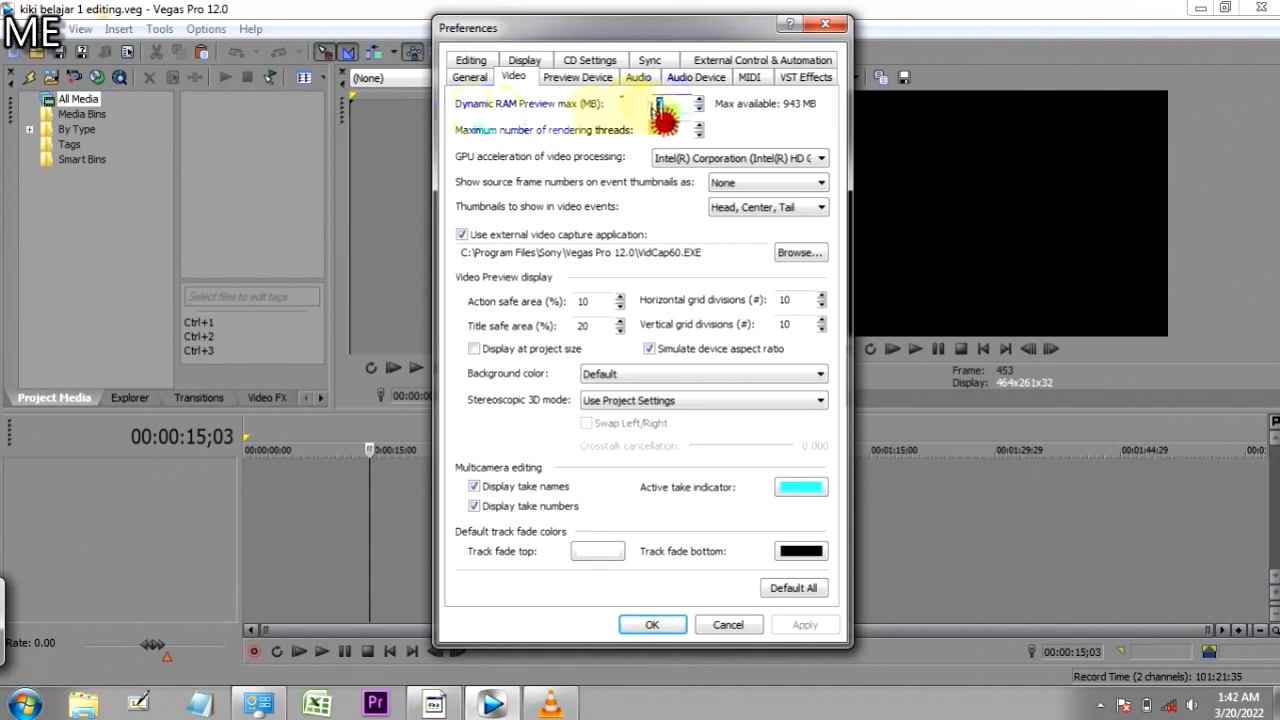
click(20, 640)
click(782, 588)
click(795, 576)
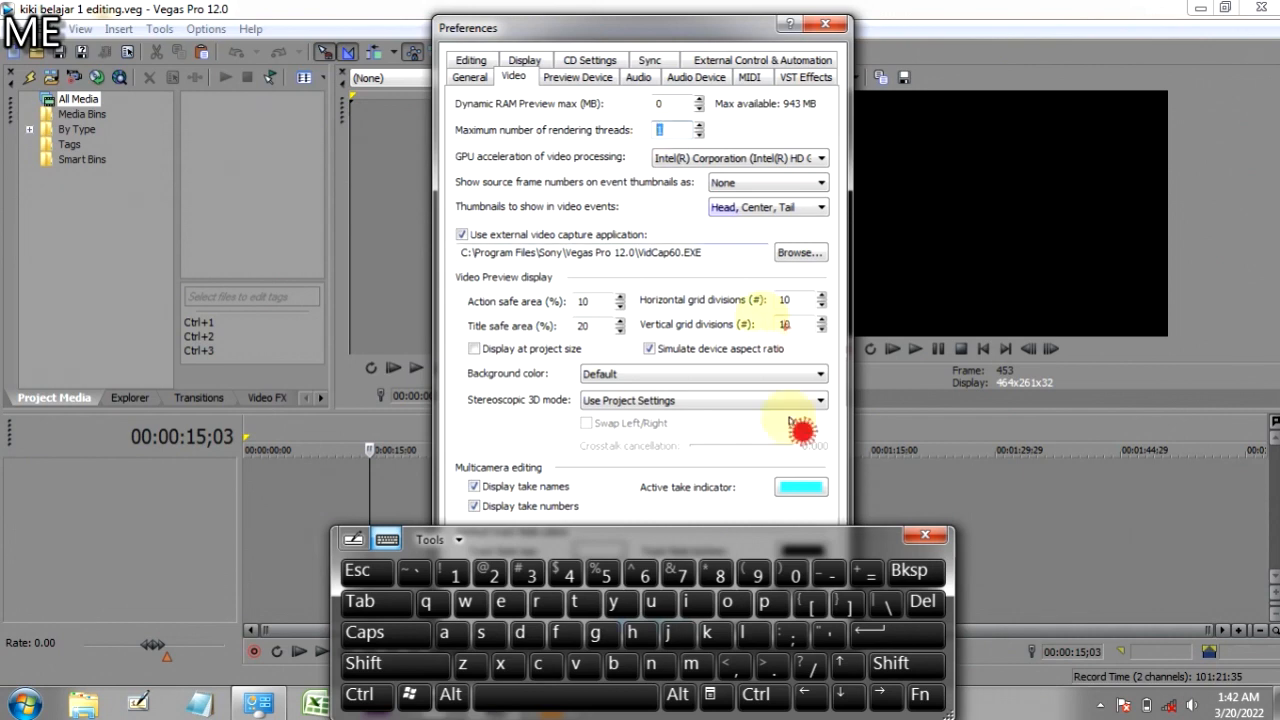
click(924, 535)
click(805, 625)
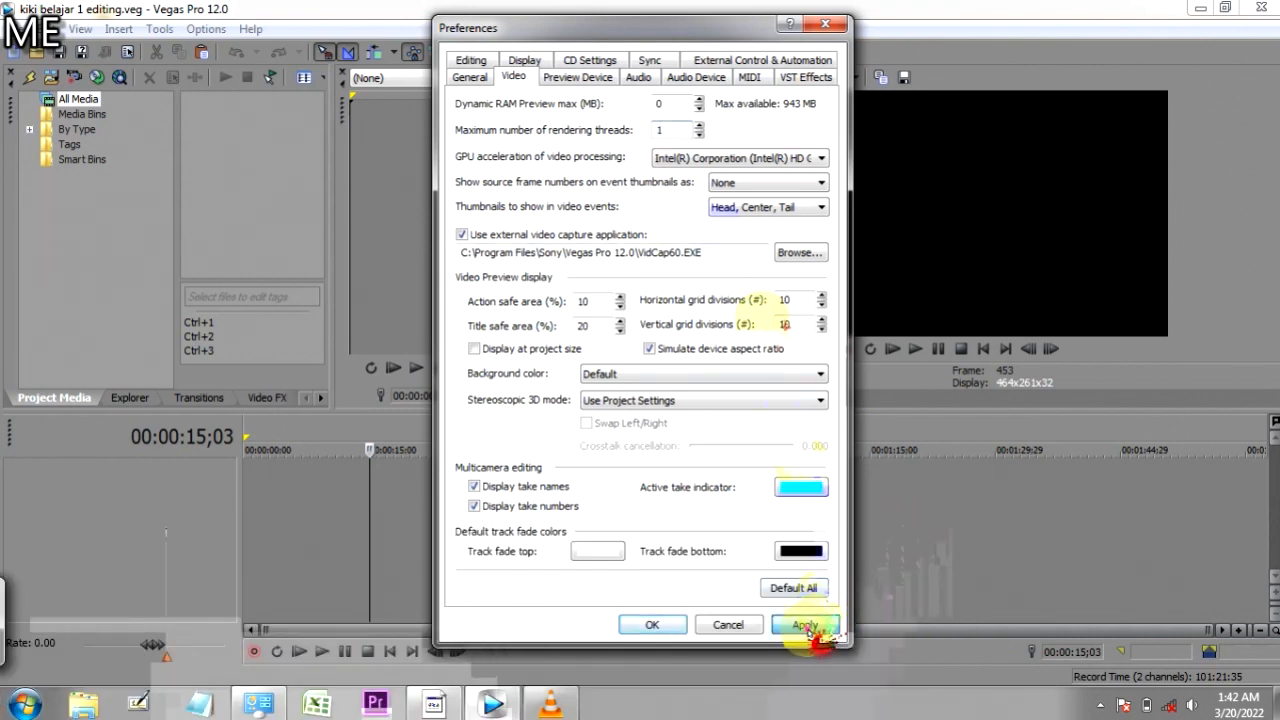
click(680, 627)
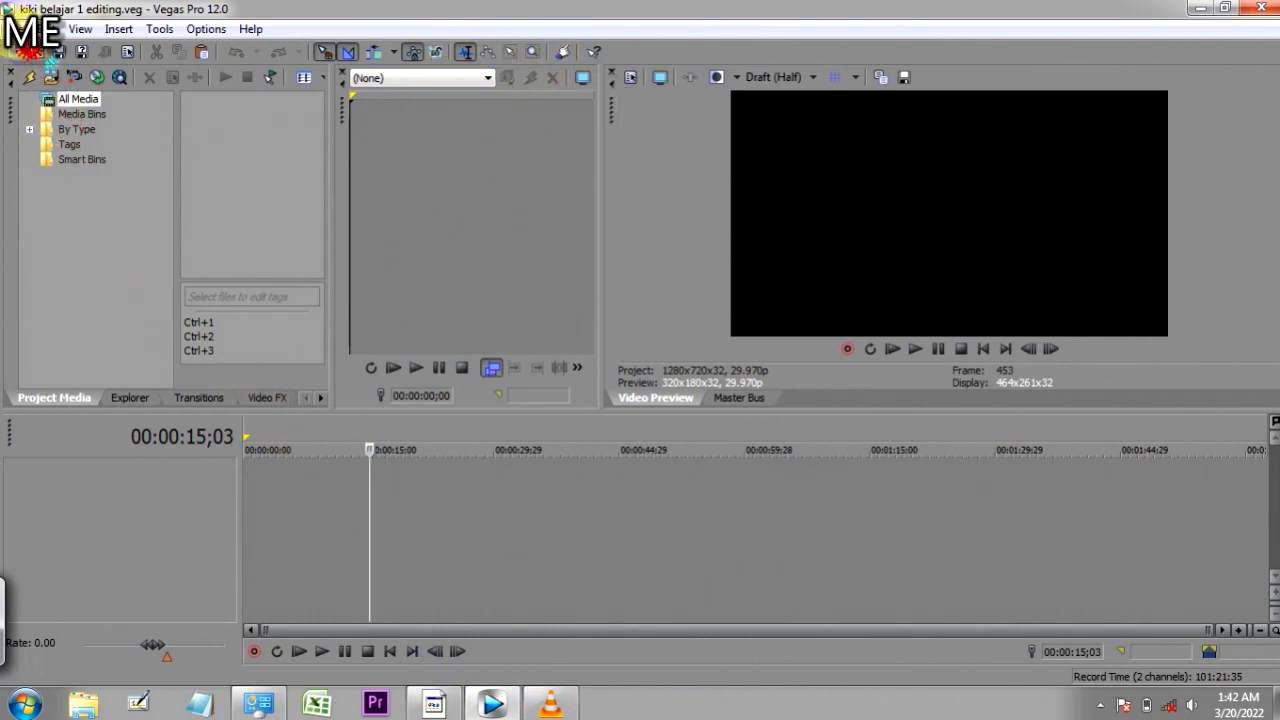
Step: Start a new untitled project
click(36, 29)
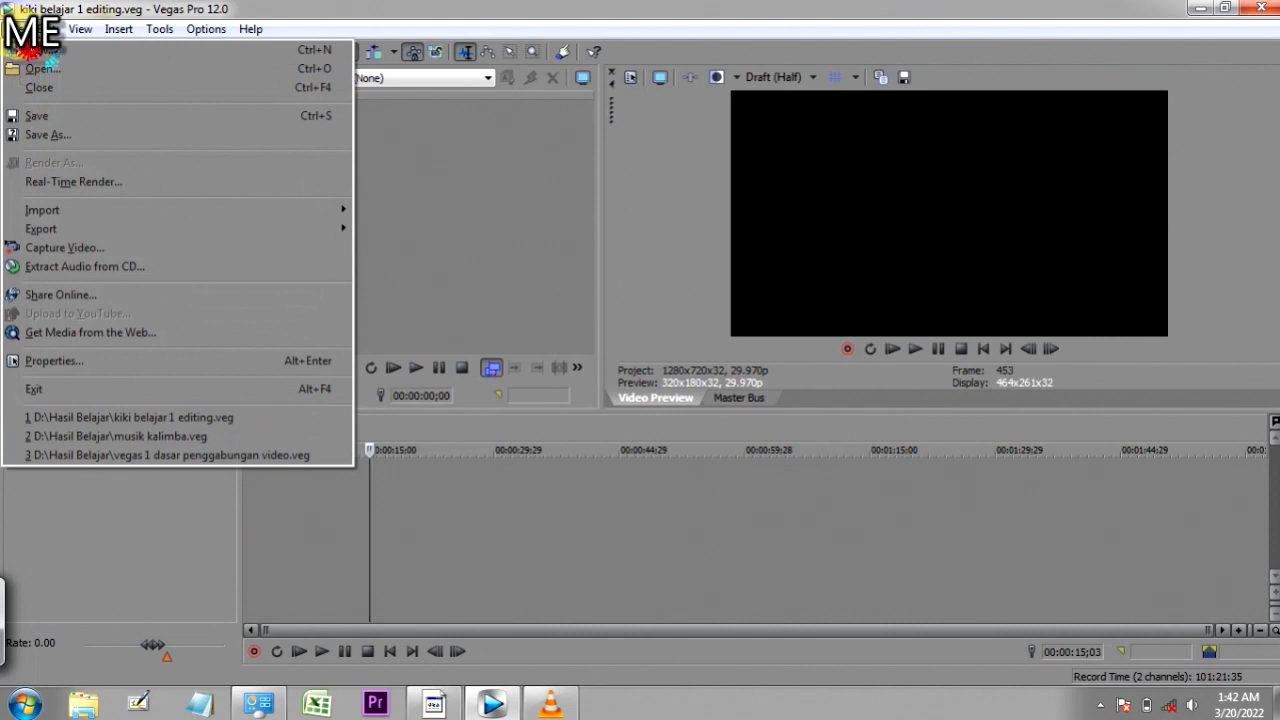
click(36, 30)
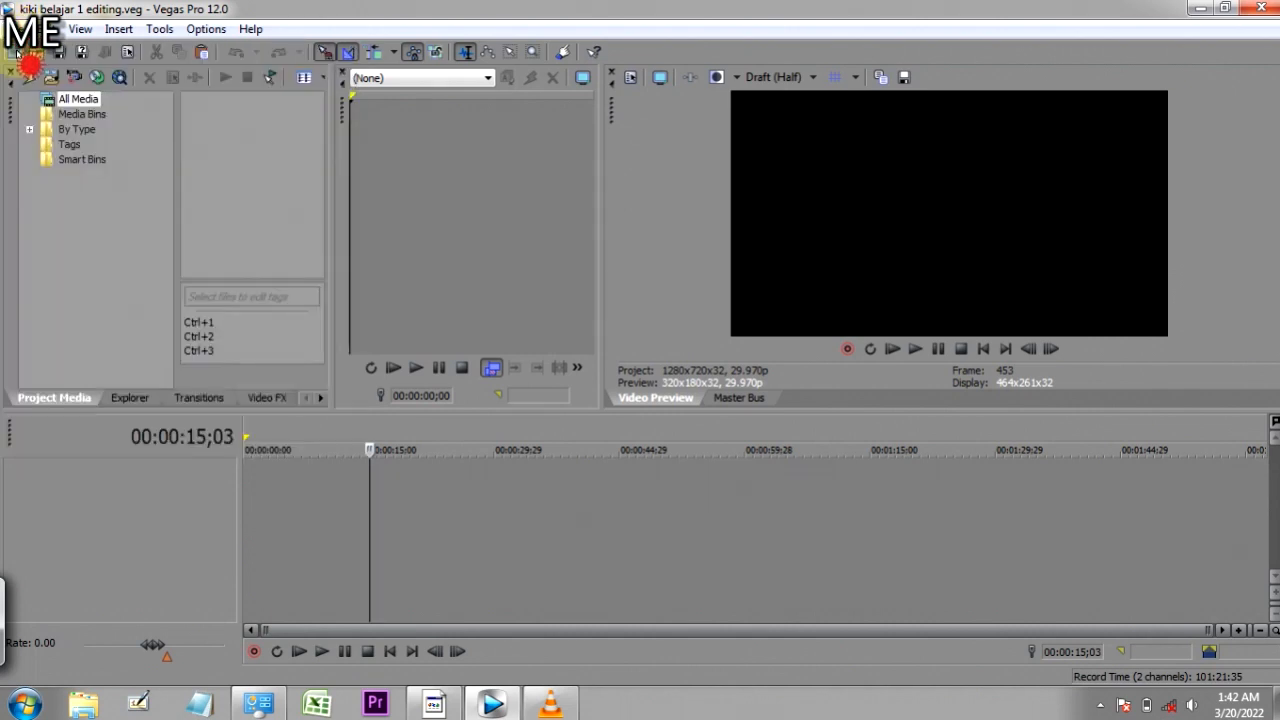
click(15, 55)
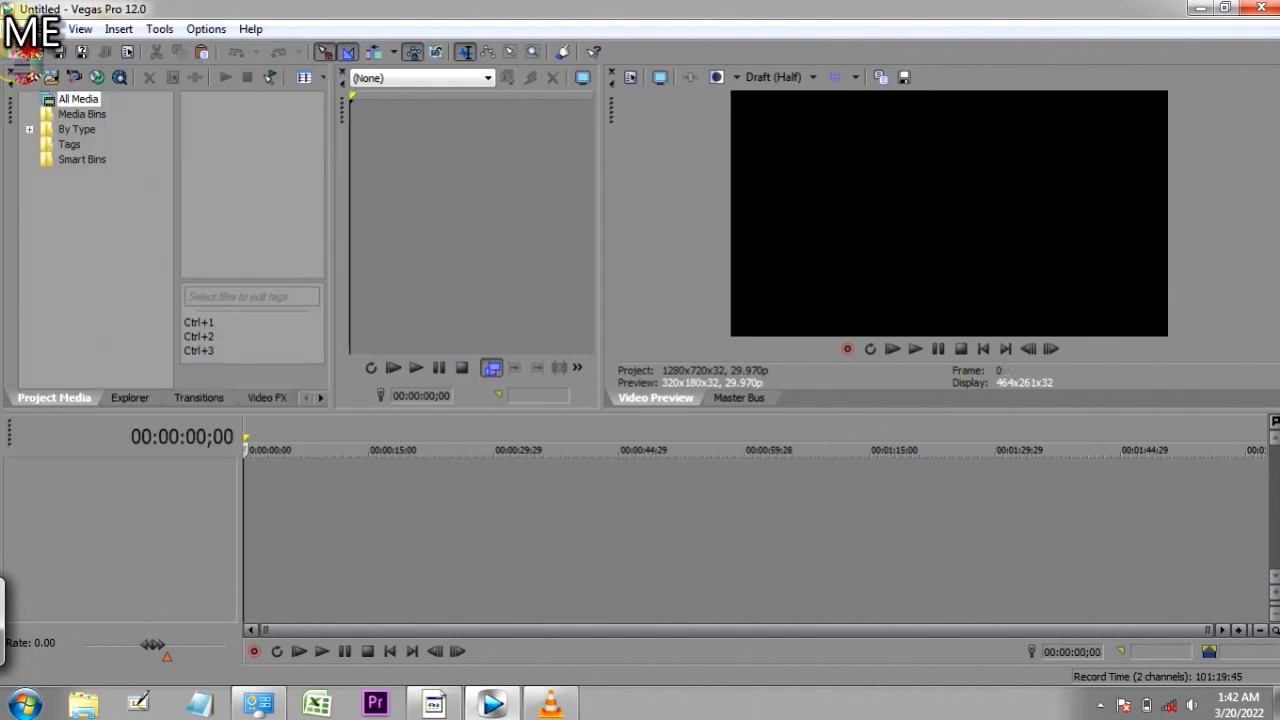
click(36, 29)
mouse_move(45, 209)
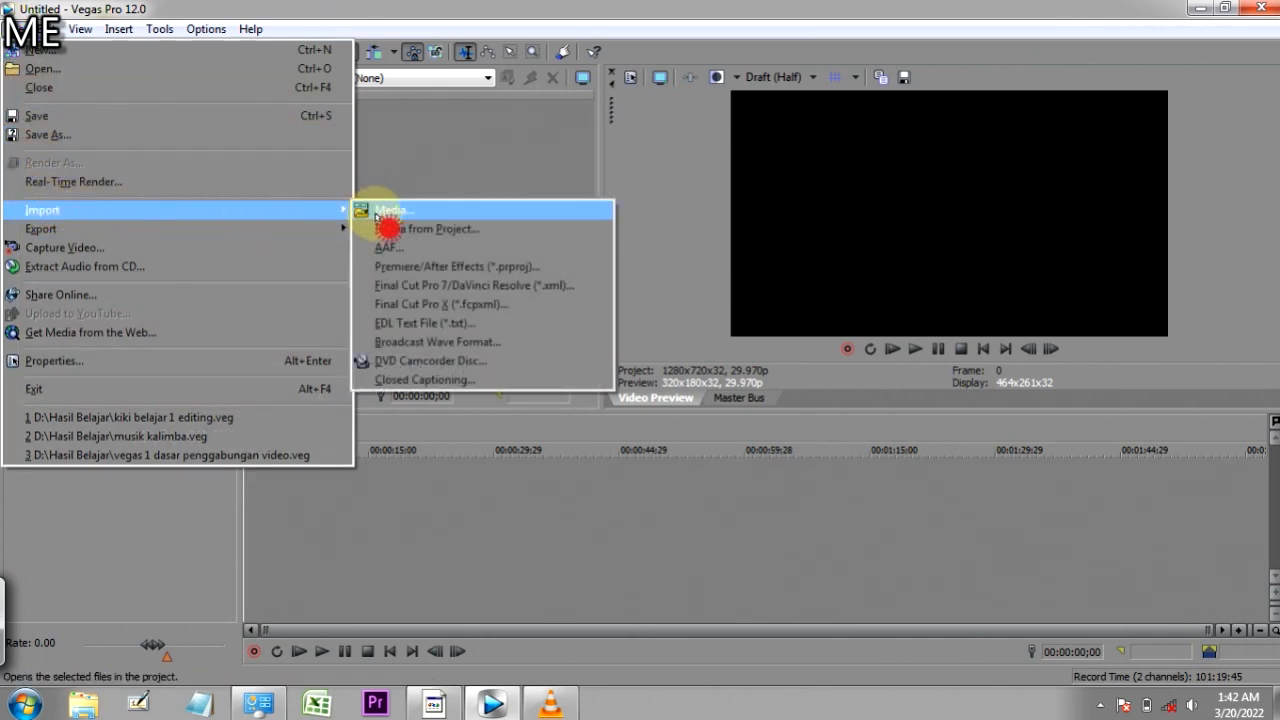
click(385, 211)
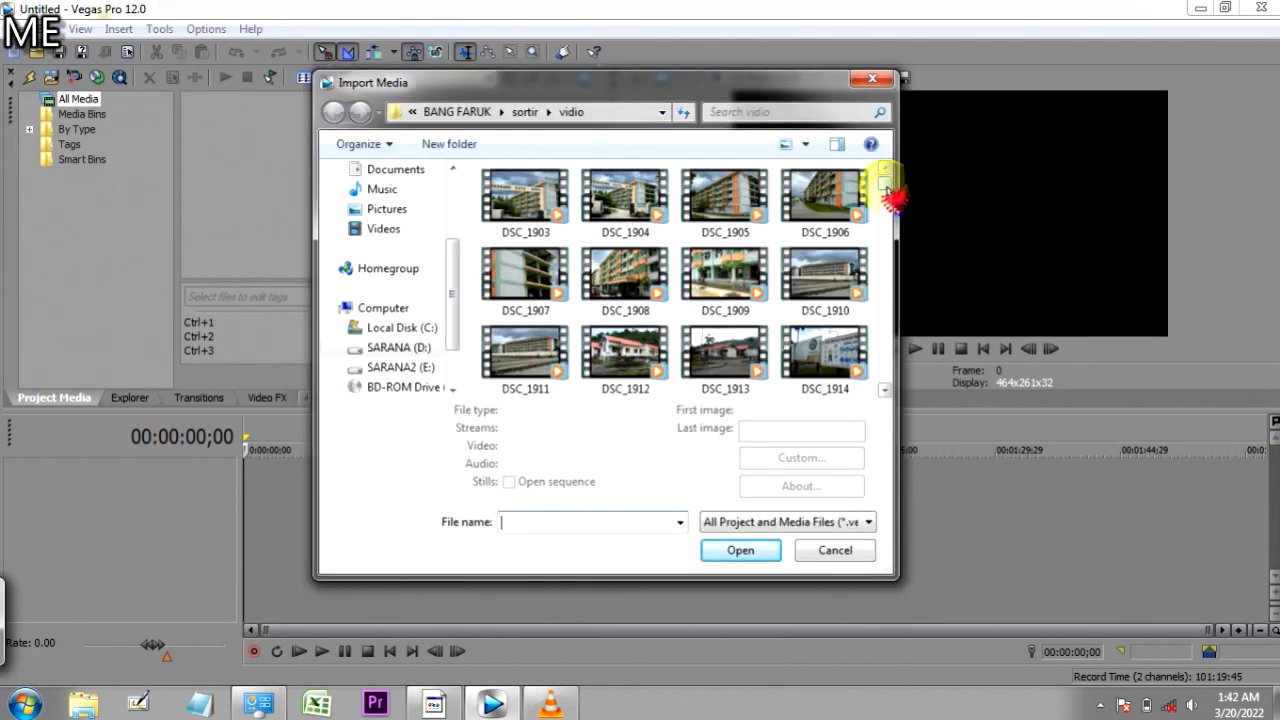
mouse_move(887, 190)
mouse_down()
mouse_move(894, 300)
mouse_move(884, 172)
mouse_up()
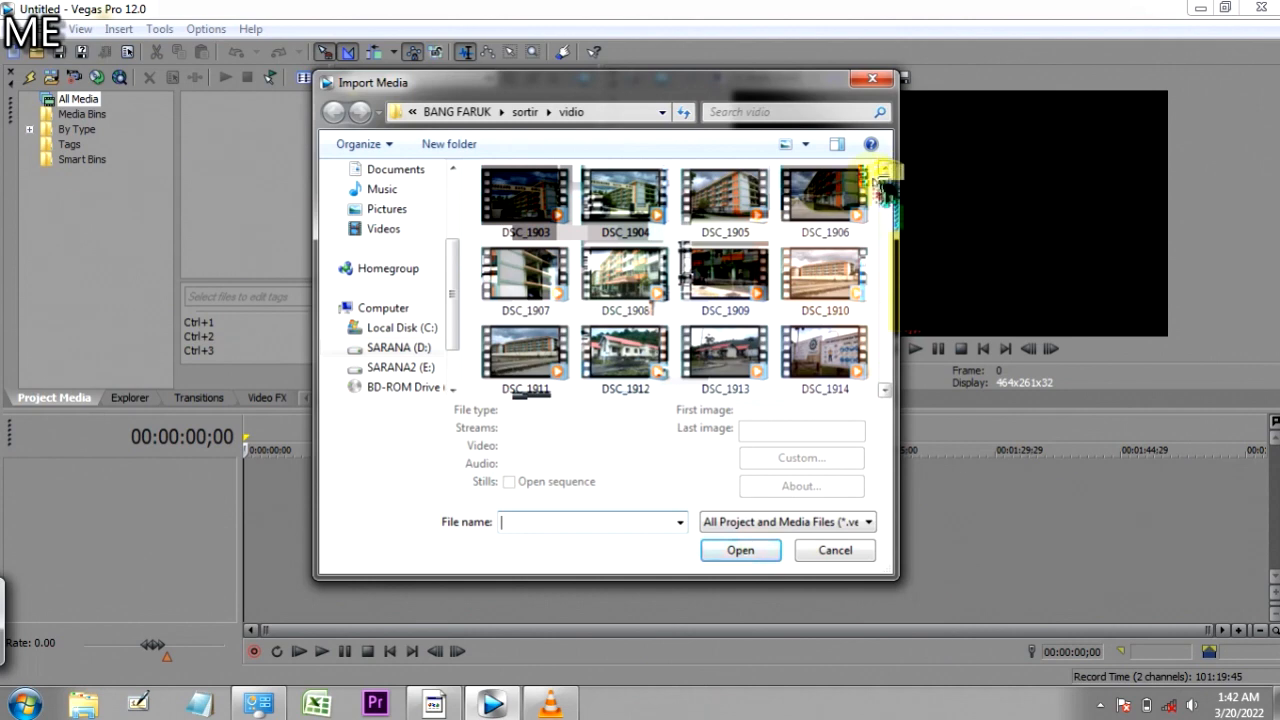
click(873, 80)
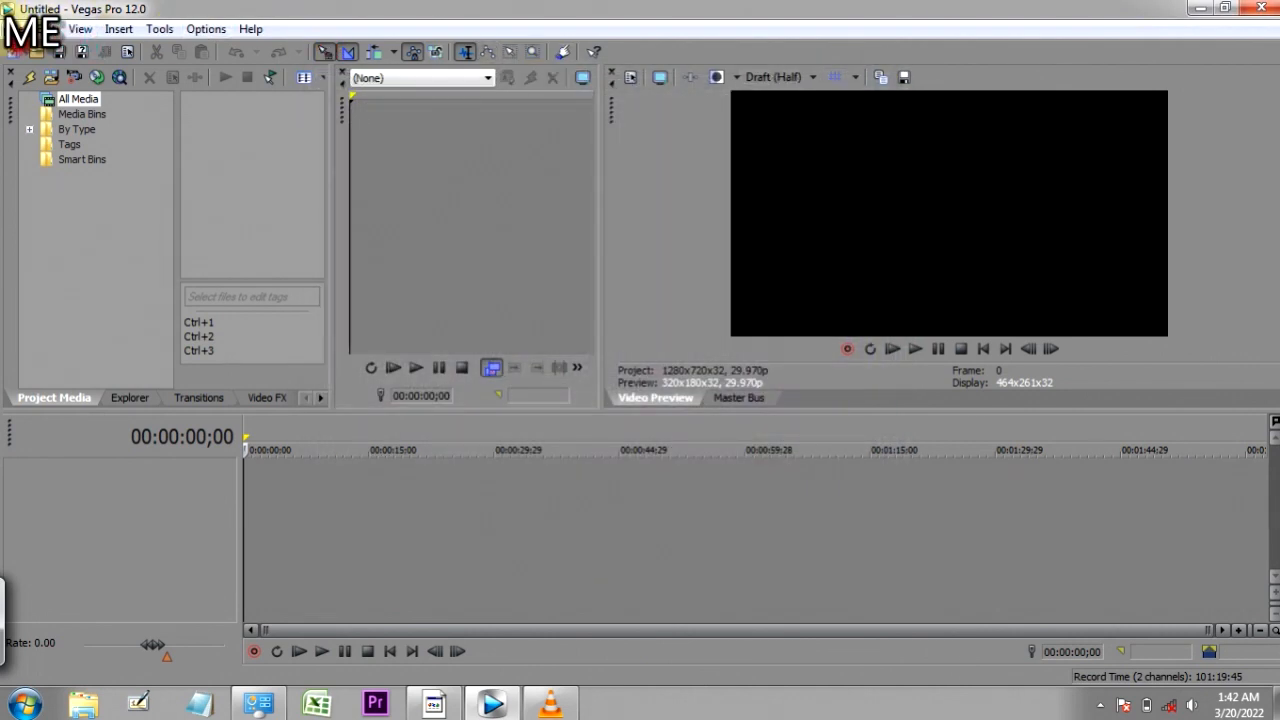
Step: Import the clips DSC_1903 through DSC_1914 from the vidio folder into the project media
click(40, 28)
mouse_move(286, 214)
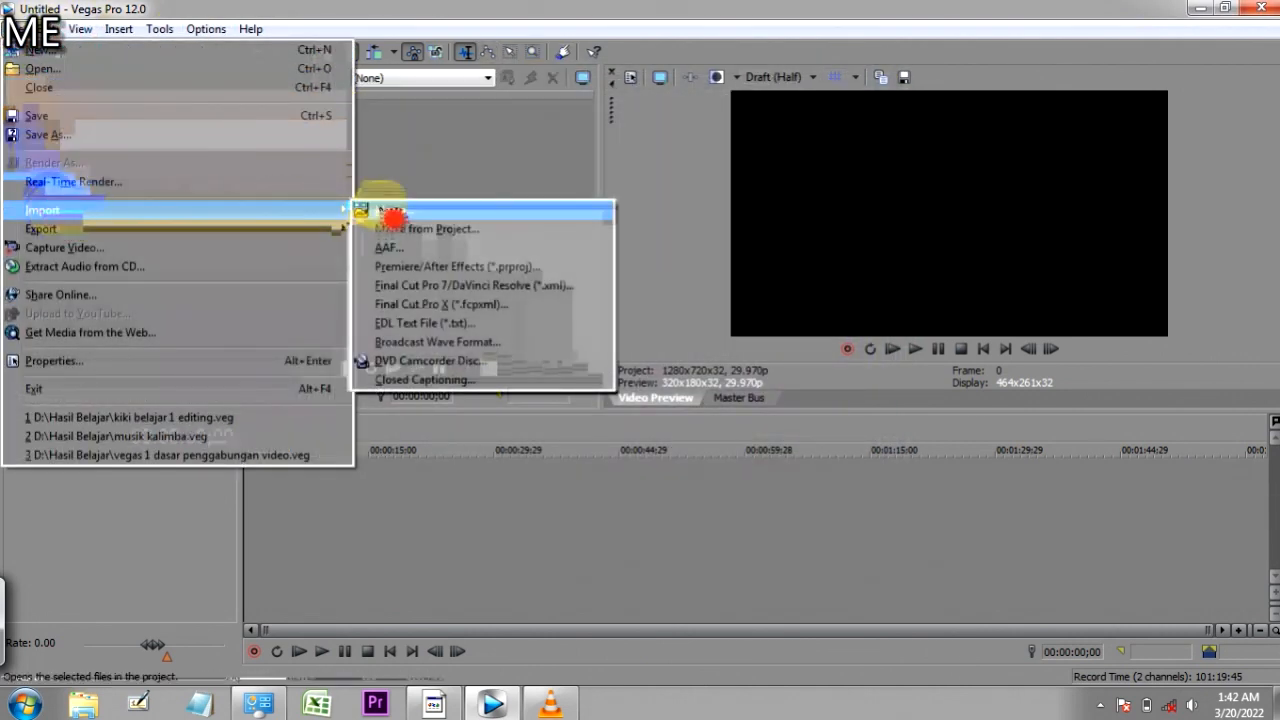
click(375, 210)
click(541, 195)
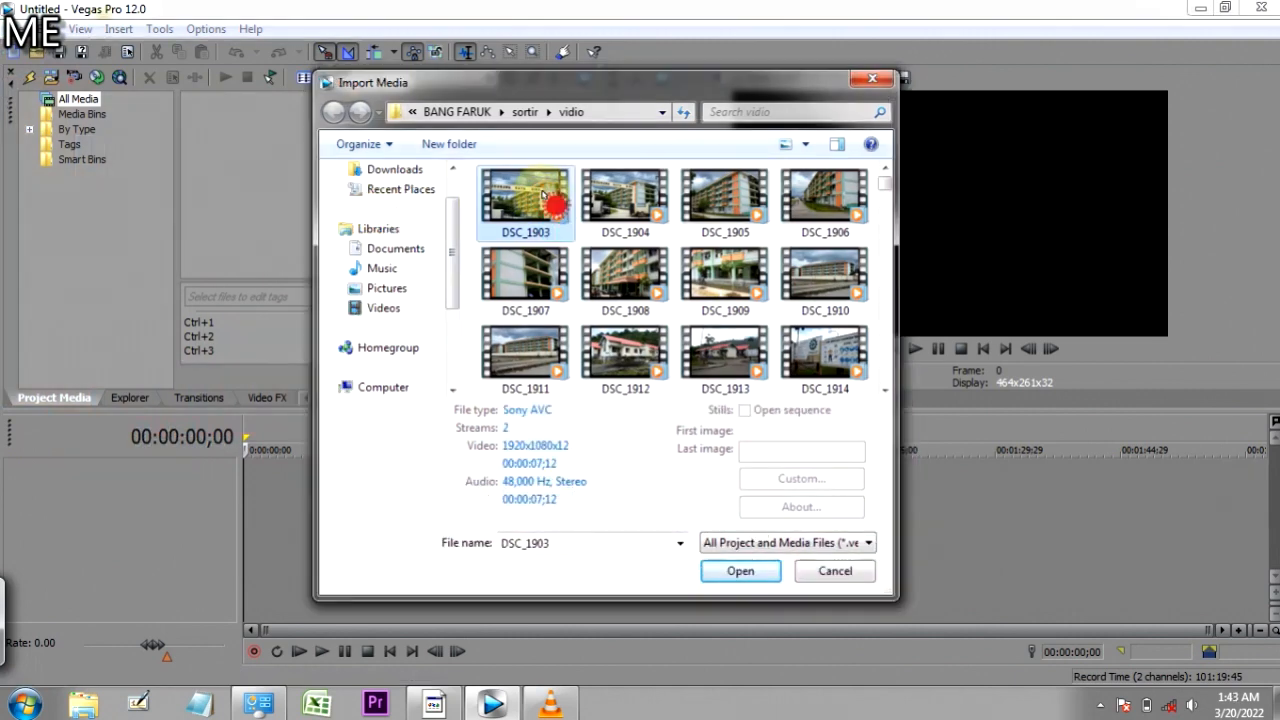
drag(885, 184, 885, 181)
click(16, 592)
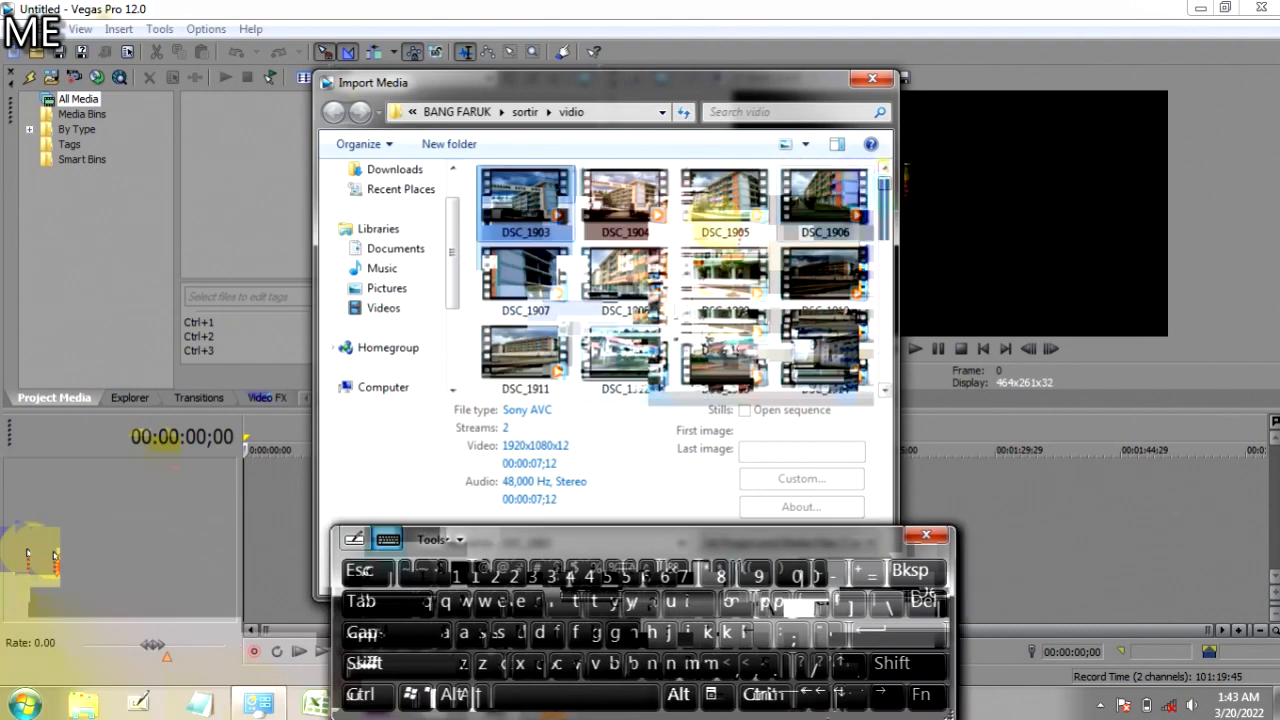
click(400, 606)
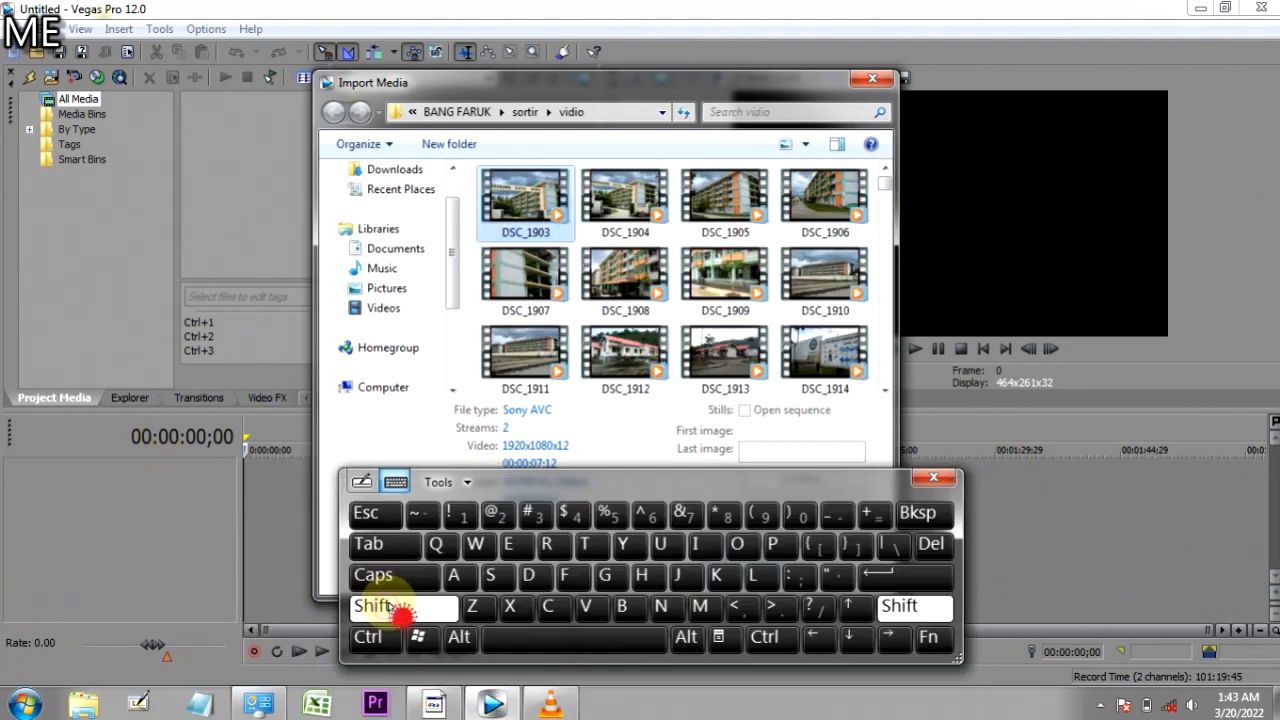
click(555, 207)
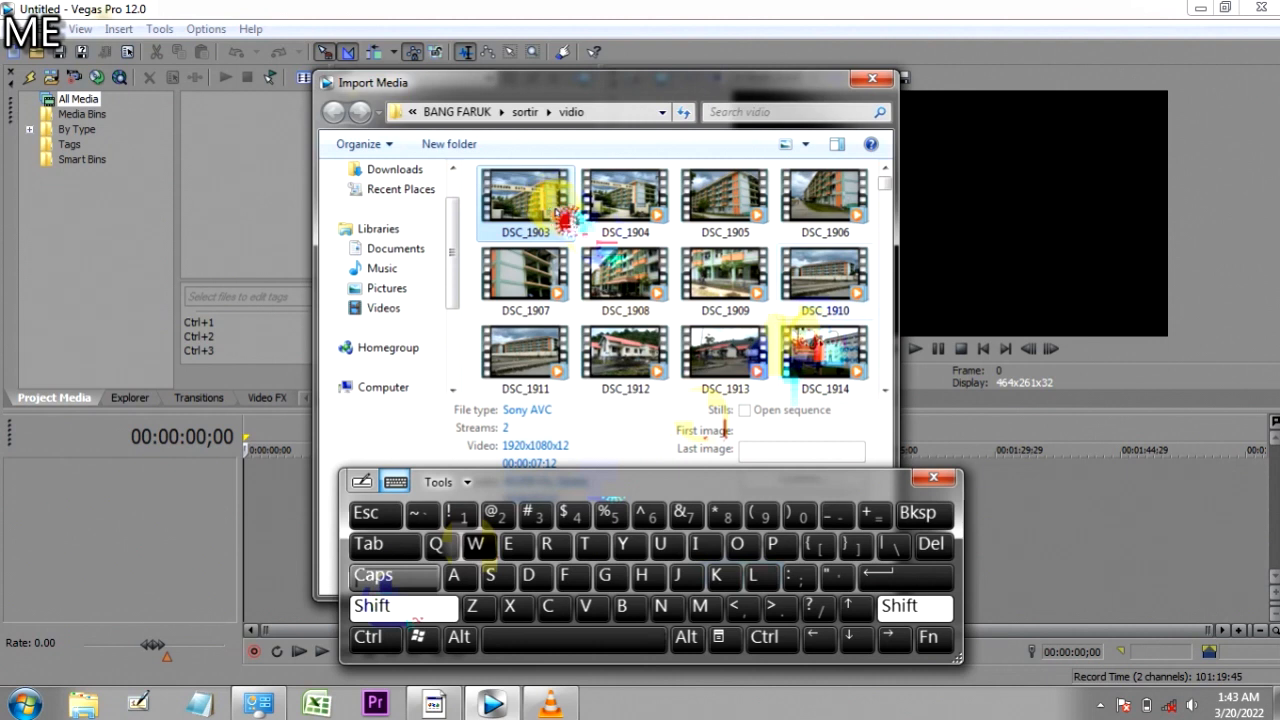
shift+click(820, 350)
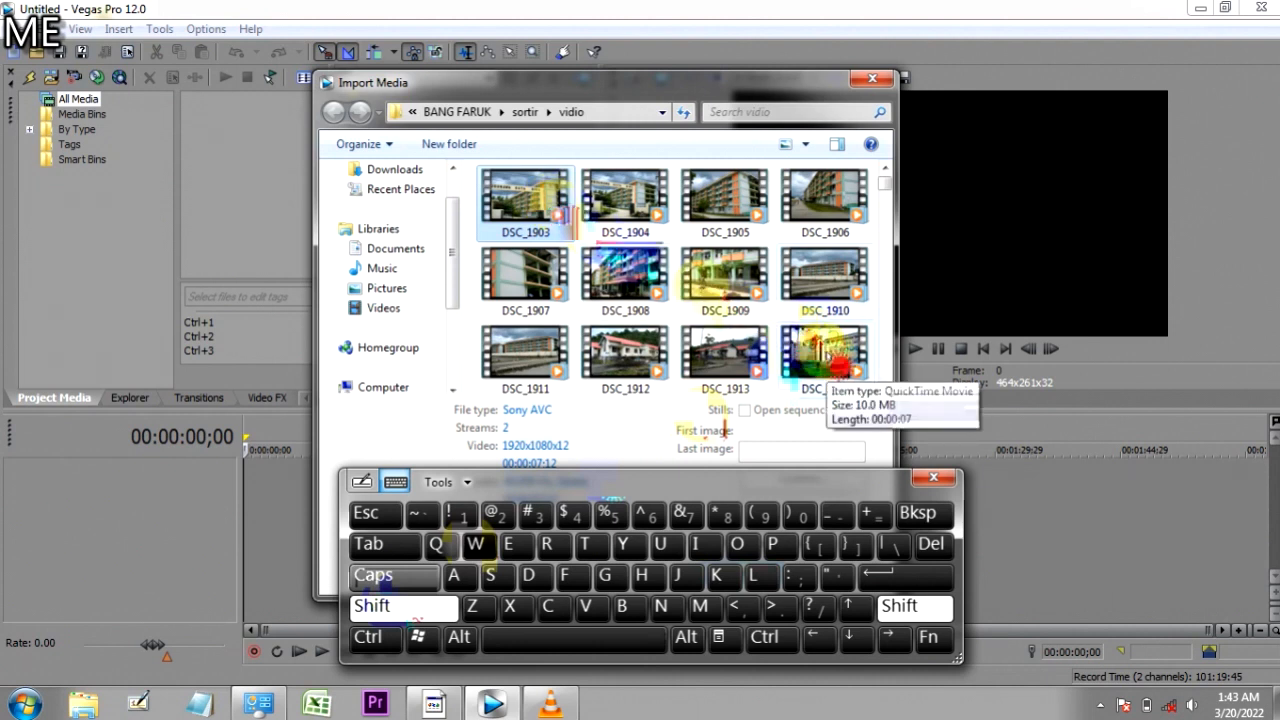
shift+click(823, 352)
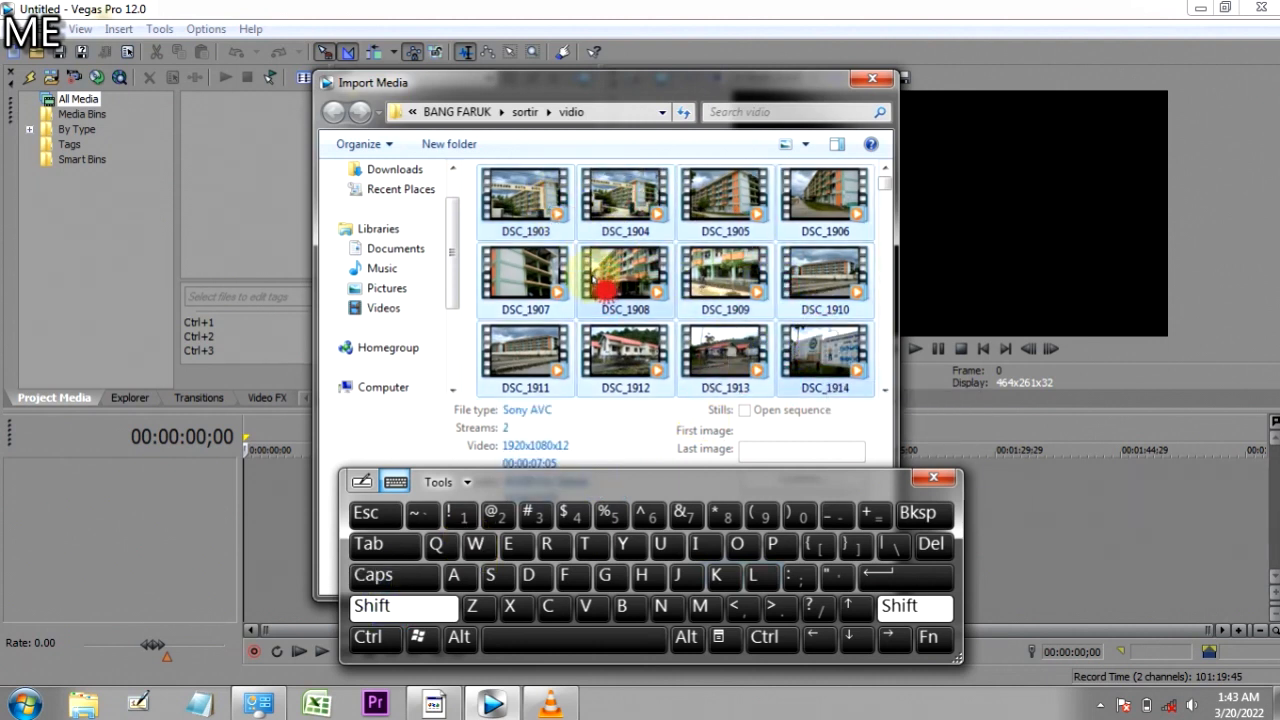
drag(880, 485, 266, 477)
click(742, 572)
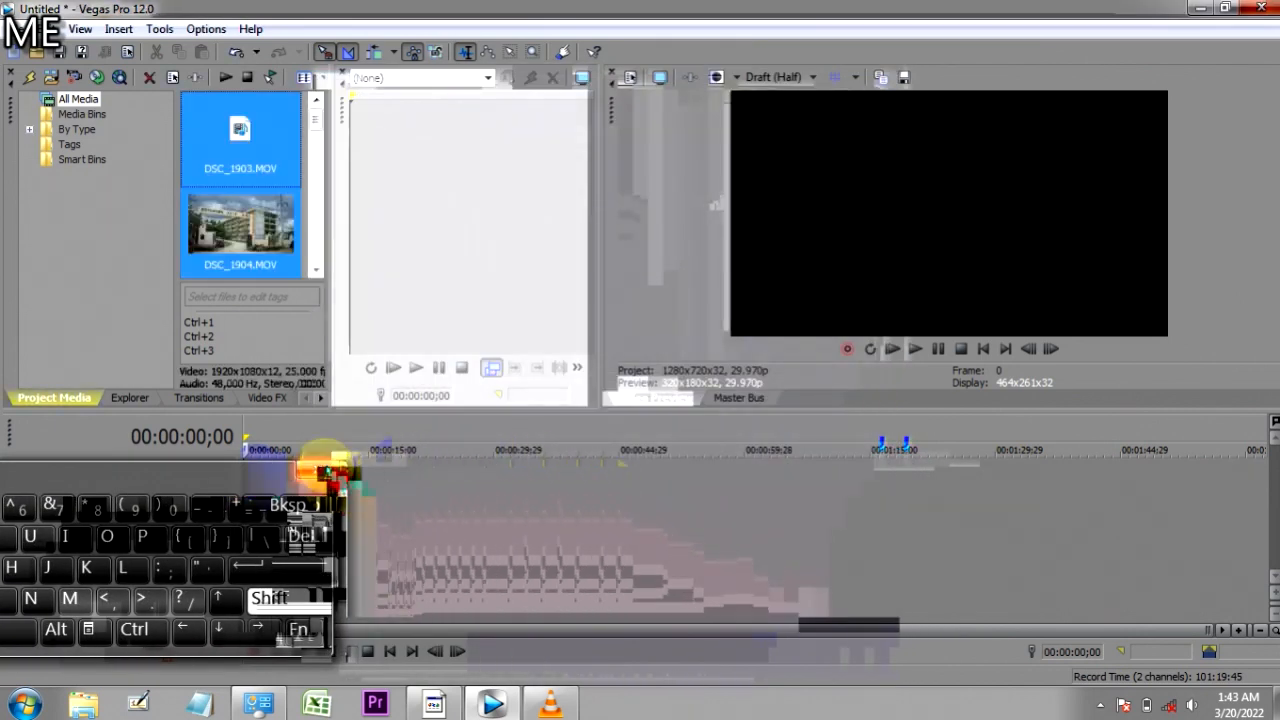
click(326, 470)
Step: Widen the Project Media window, shift the divider between the Trimmer and Video Preview, and make the area above the timeline taller
drag(331, 200, 410, 200)
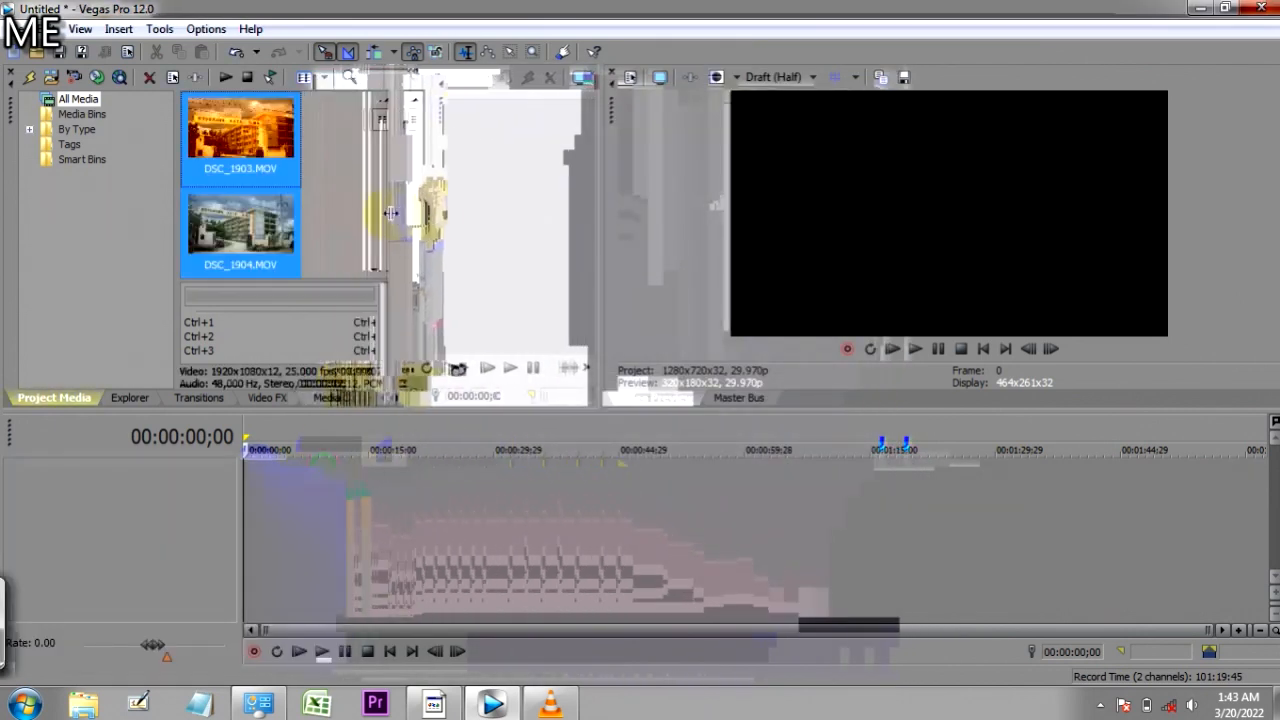
drag(600, 185, 668, 200)
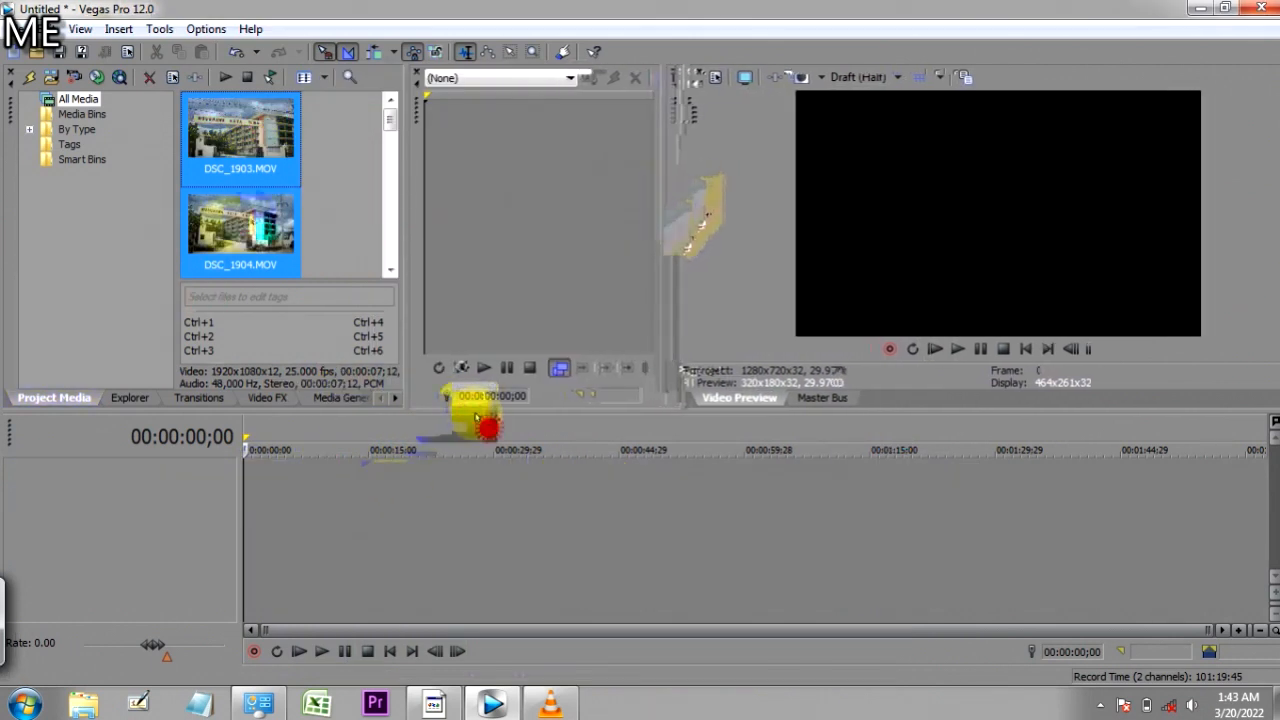
drag(478, 410, 480, 443)
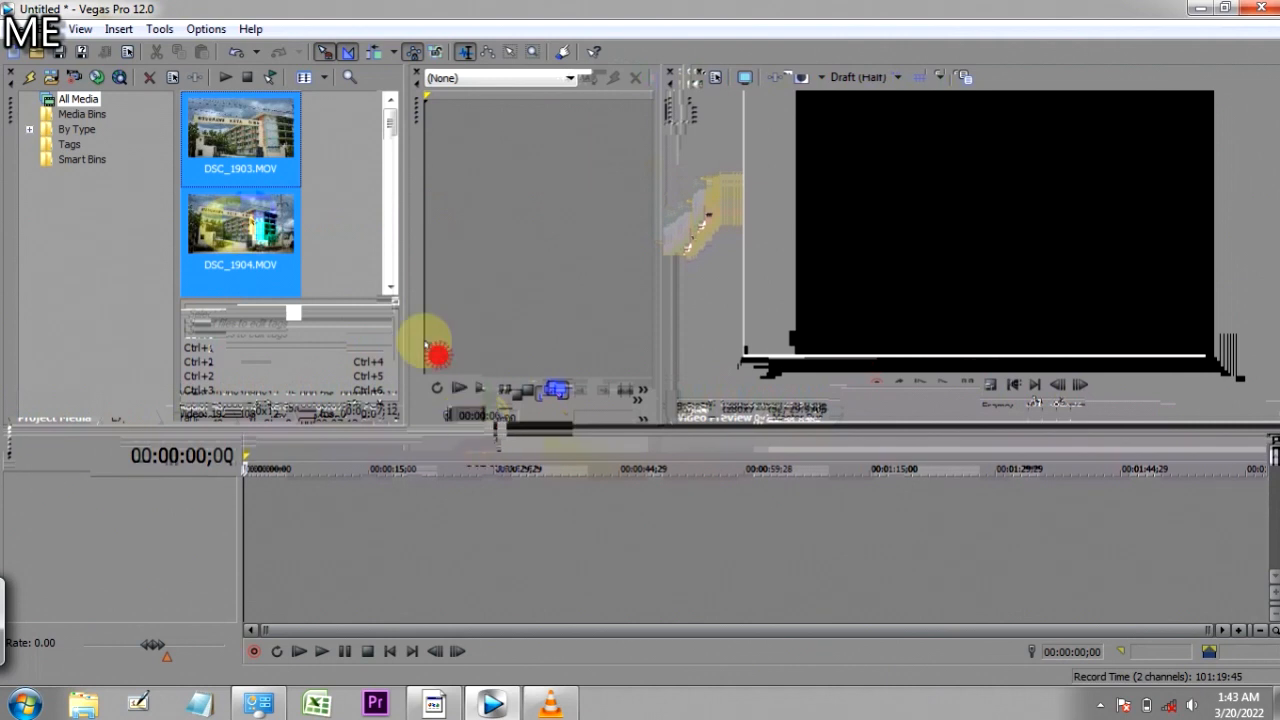
Step: Place all the imported clips end to end at the start of the timeline
click(328, 153)
click(290, 140)
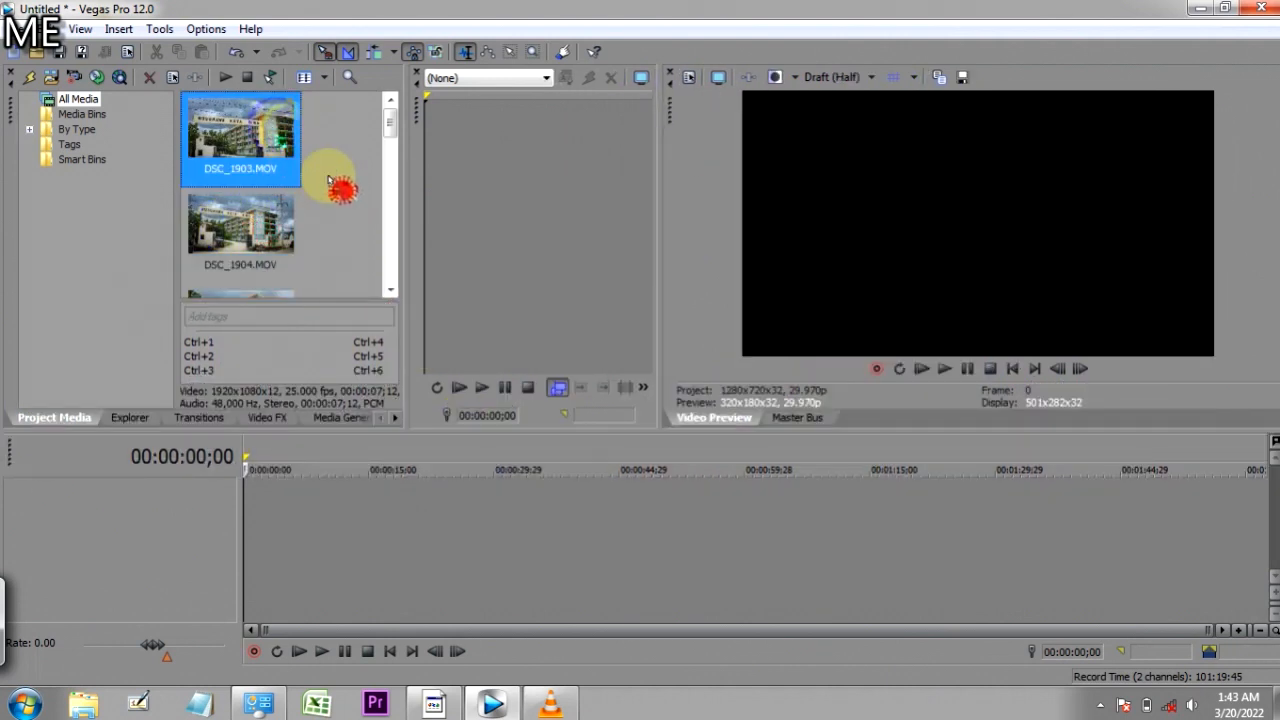
key(ctrl+a)
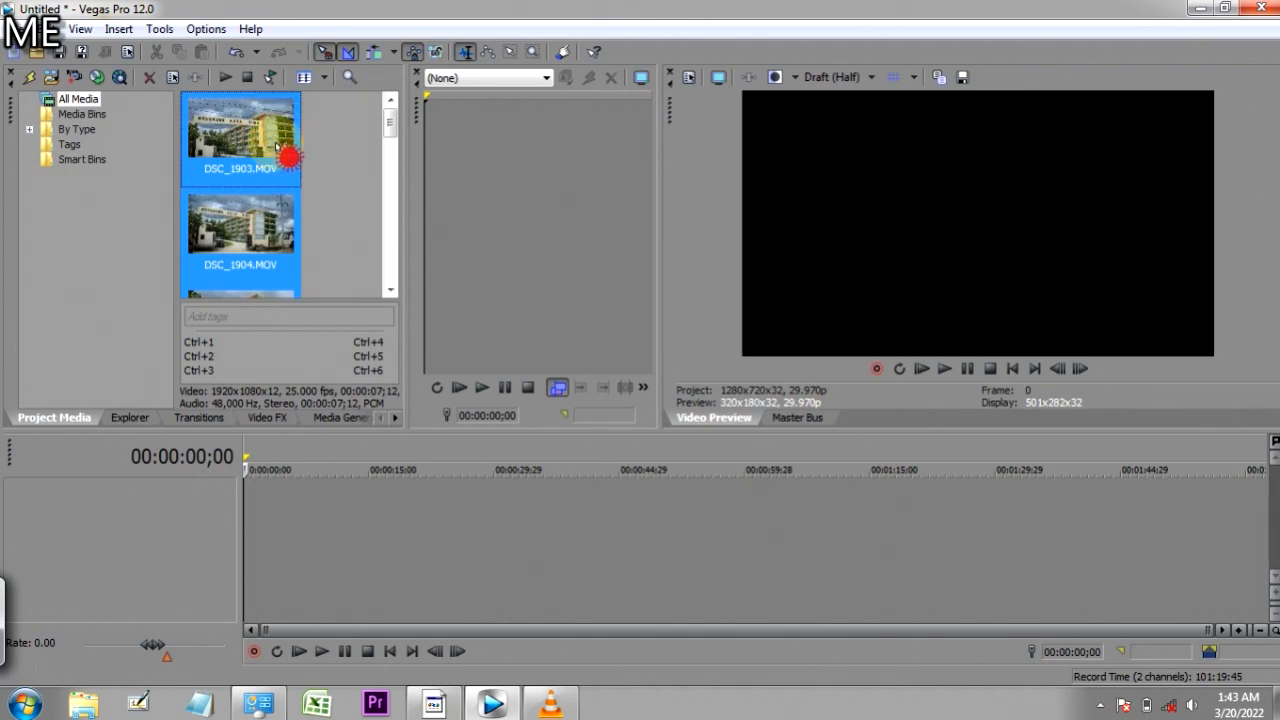
drag(290, 147, 289, 368)
drag(280, 543, 246, 529)
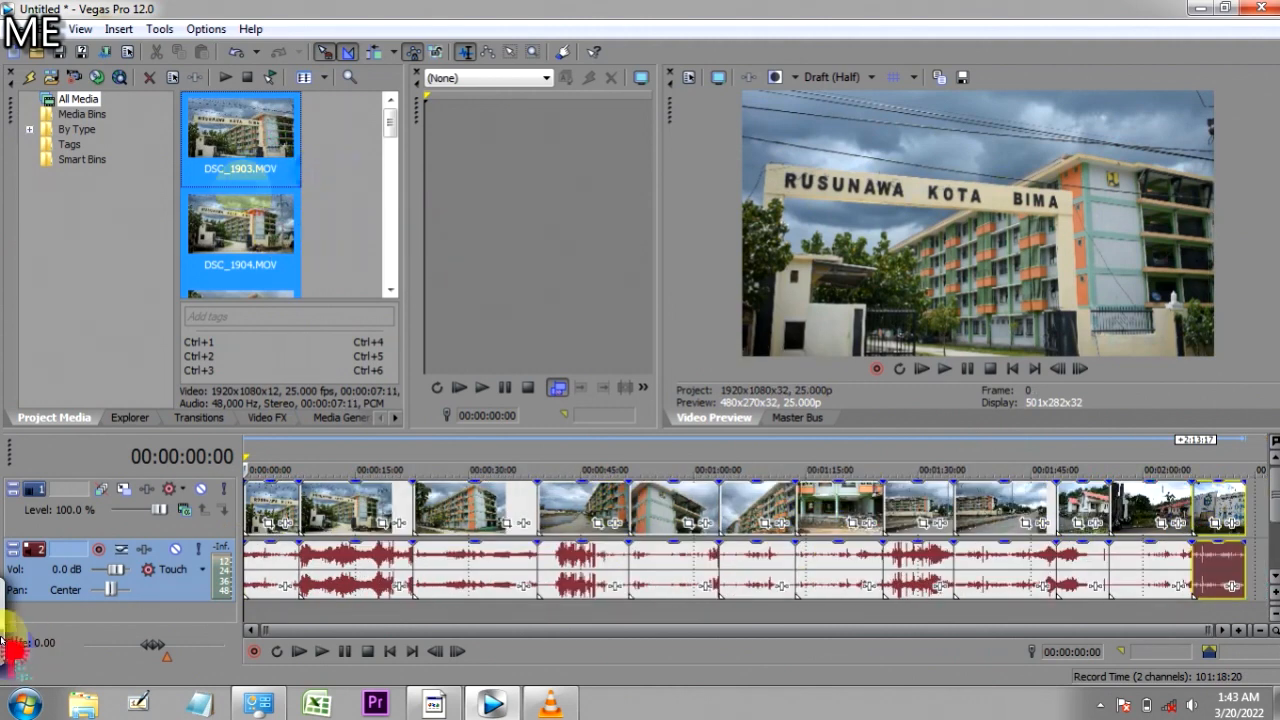
Step: Undo the placement of all clips on the timeline using the on-screen keyboard
click(3, 640)
click(372, 694)
click(465, 670)
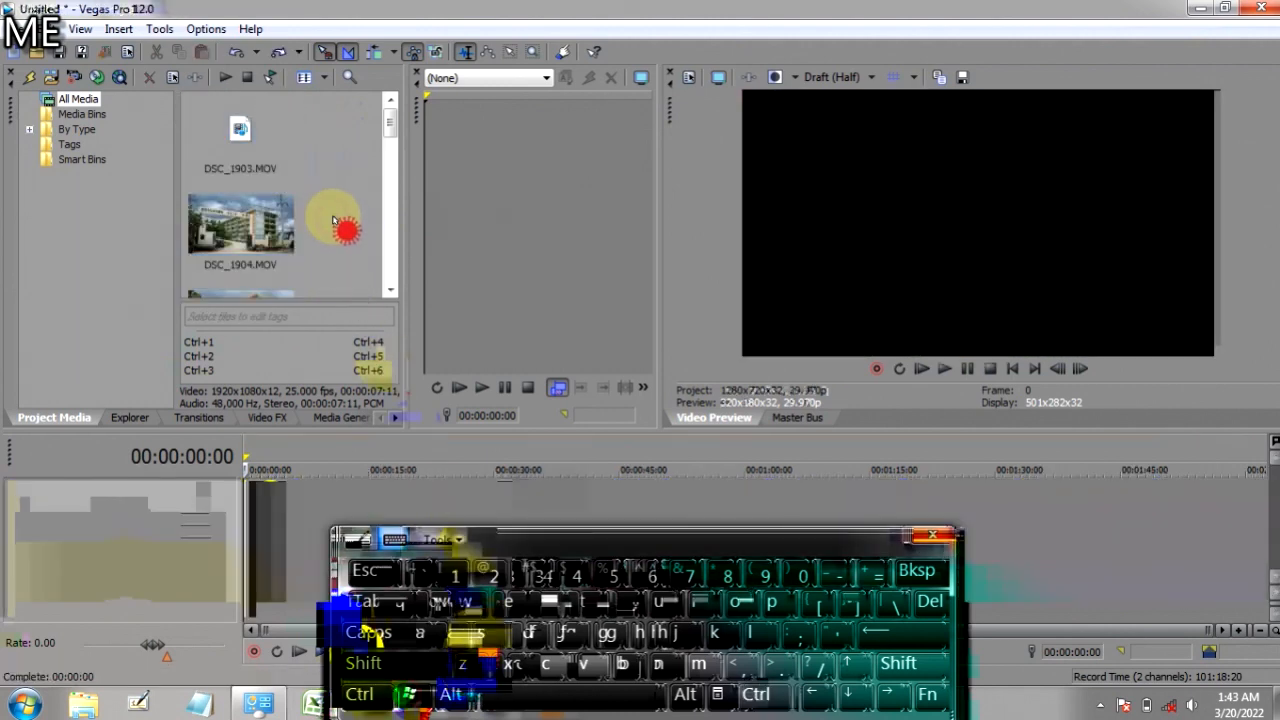
Step: Place only the clip DSC_1903.MOV at the start of the timeline and close the on-screen keyboard
click(300, 130)
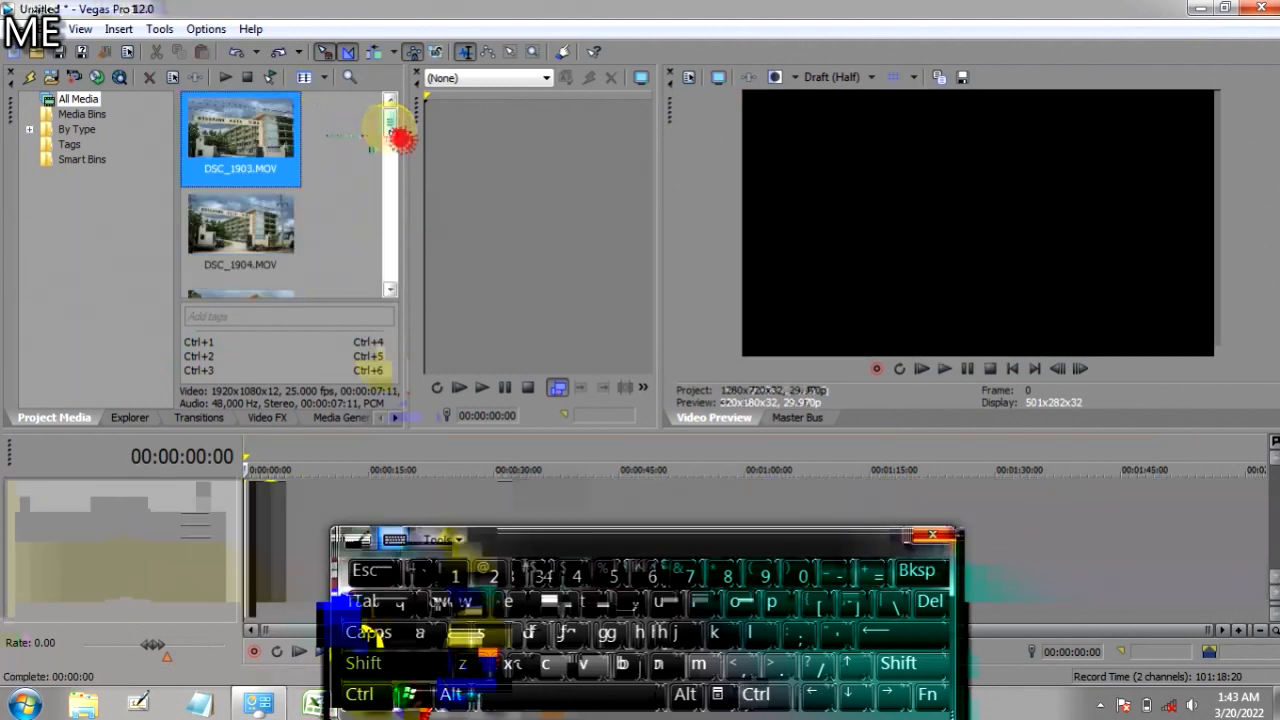
click(336, 149)
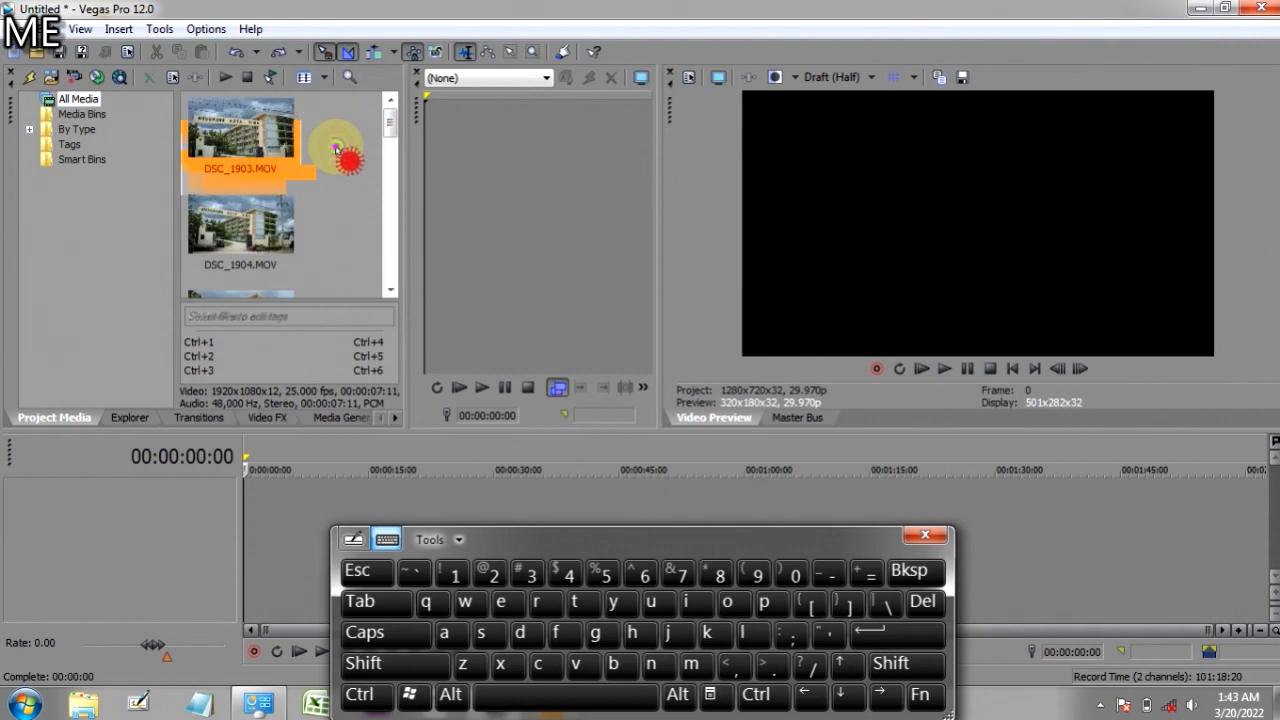
click(262, 142)
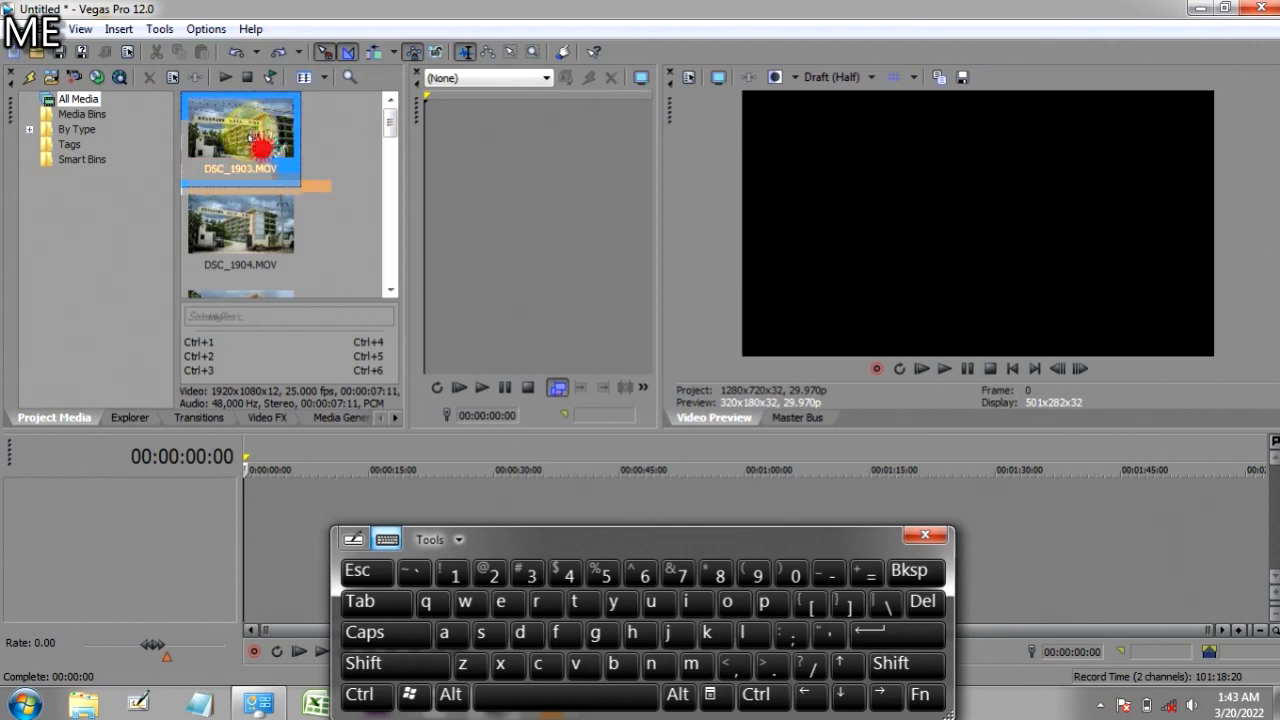
drag(248, 135, 247, 510)
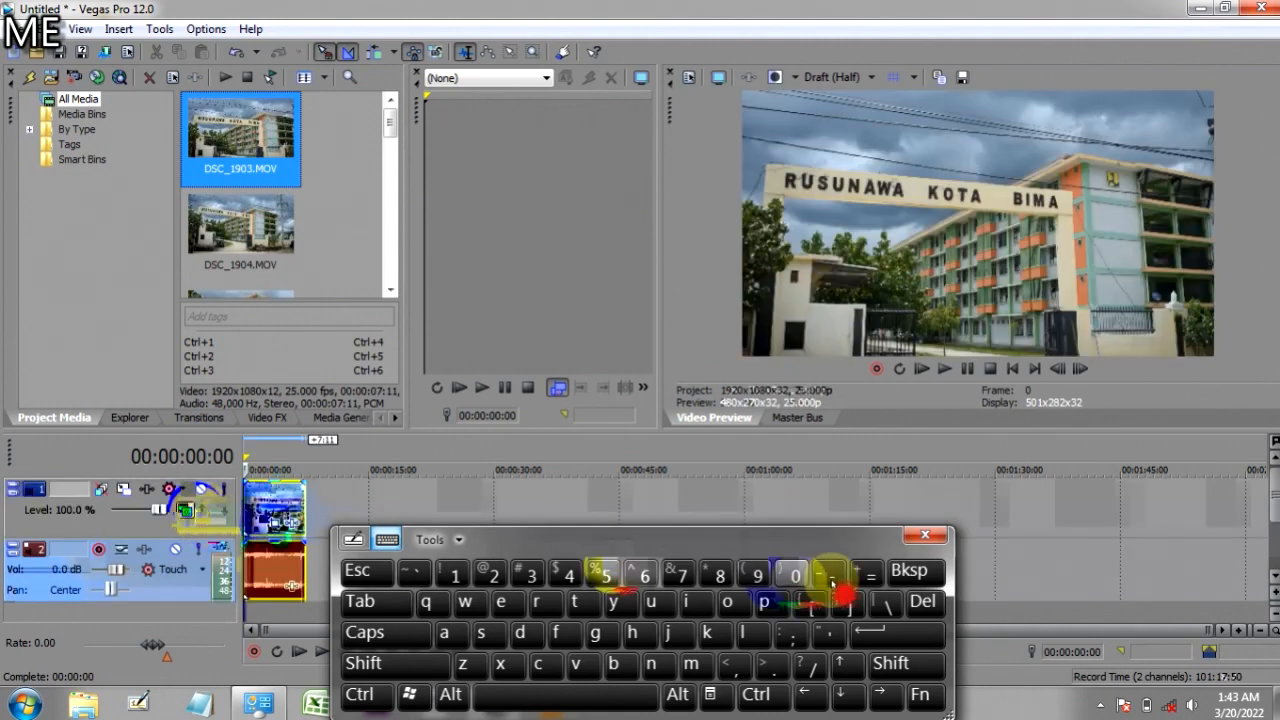
click(928, 538)
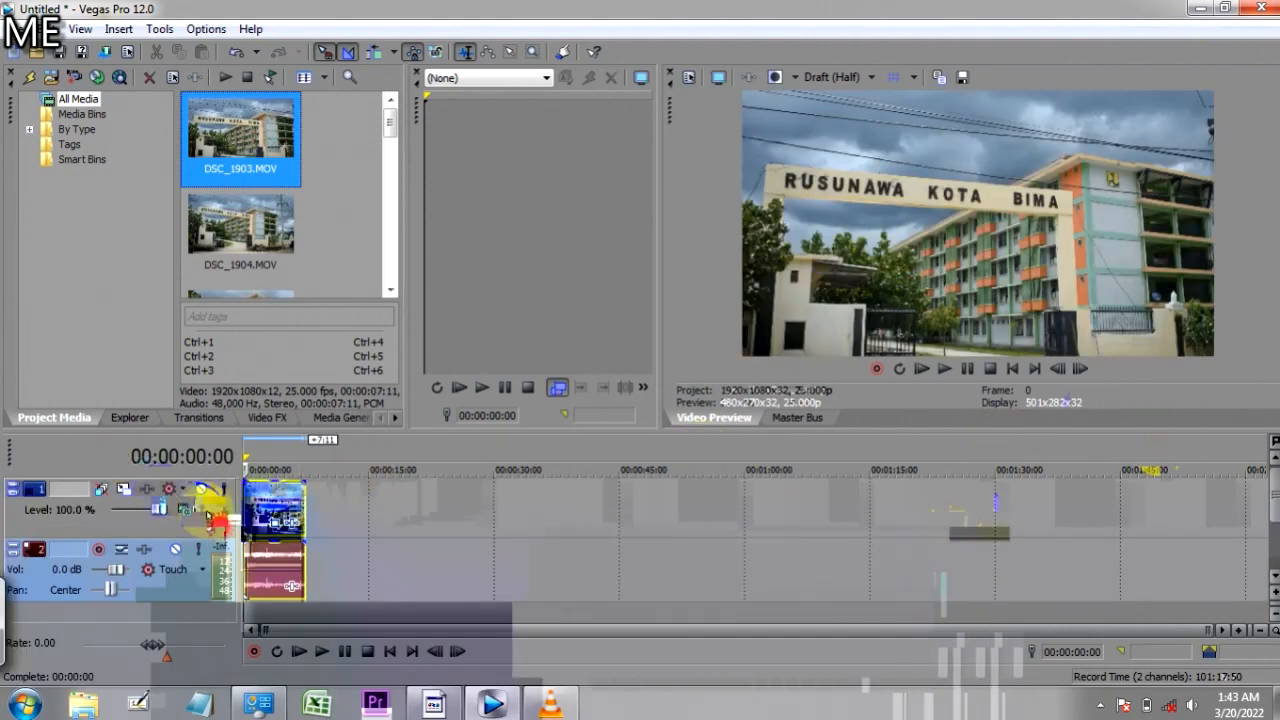
Step: Select the video event and the audio track in turn to point out the two timeline tracks
click(246, 505)
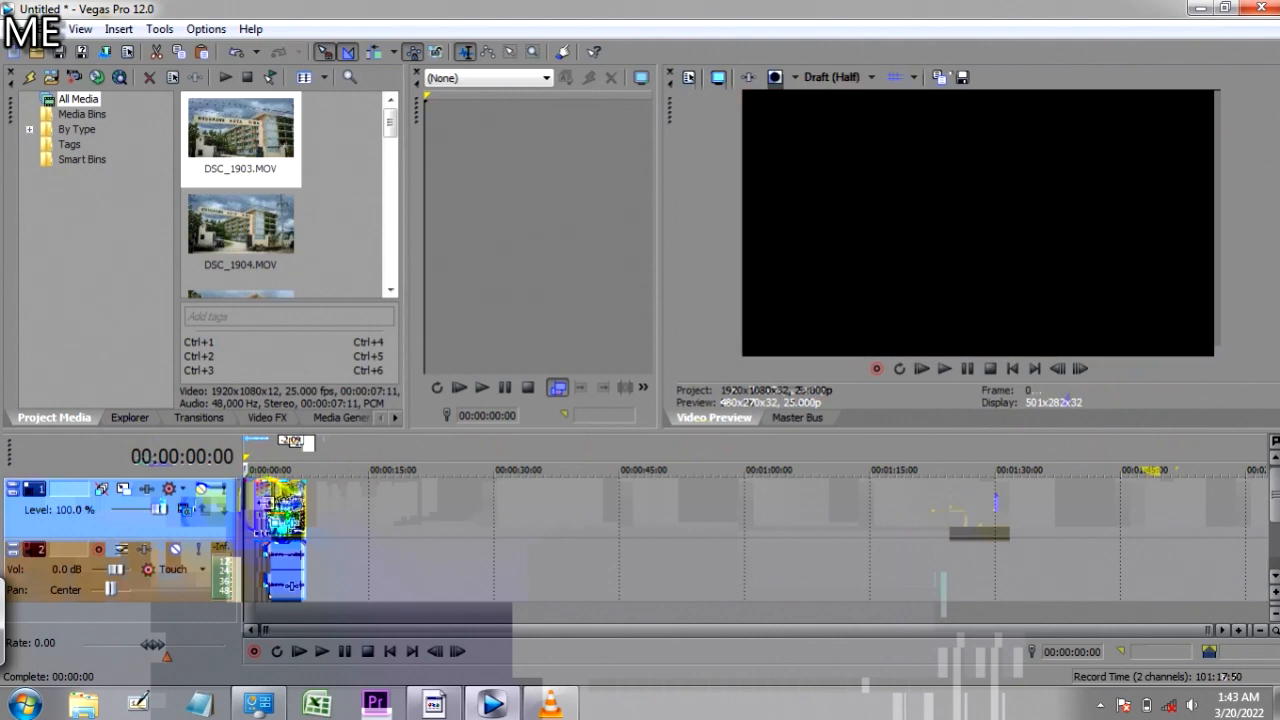
click(217, 543)
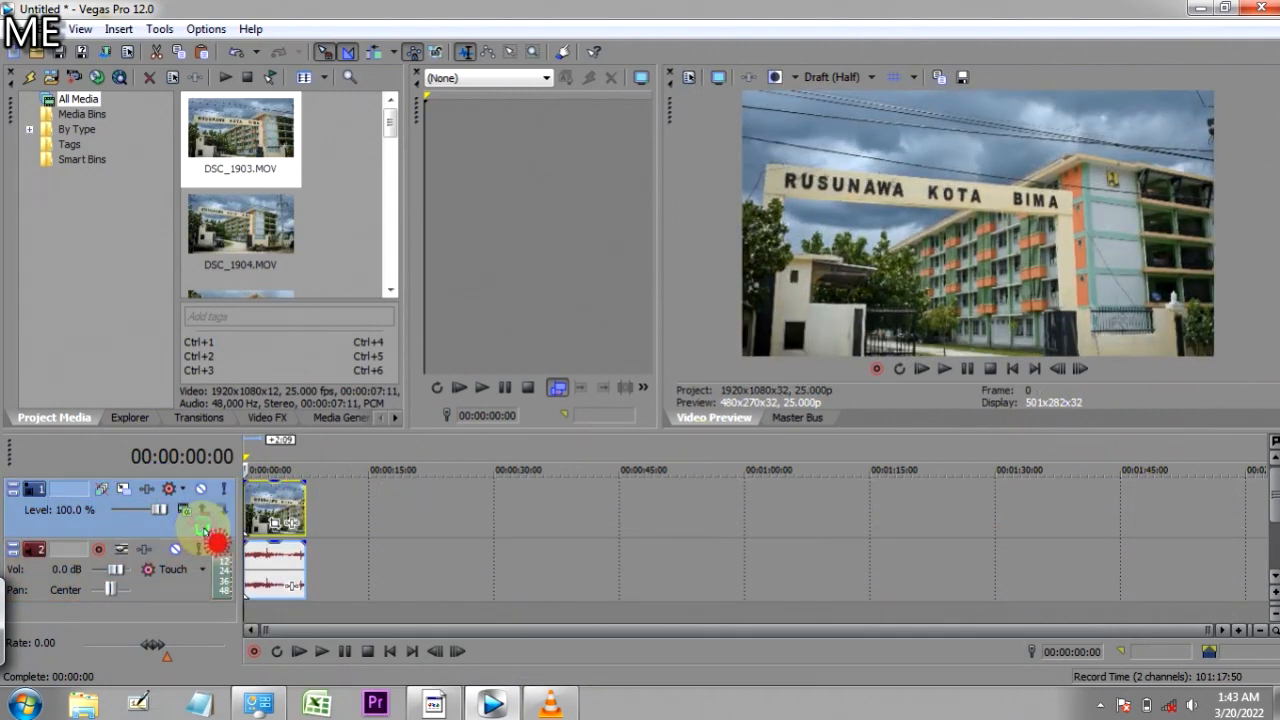
click(205, 592)
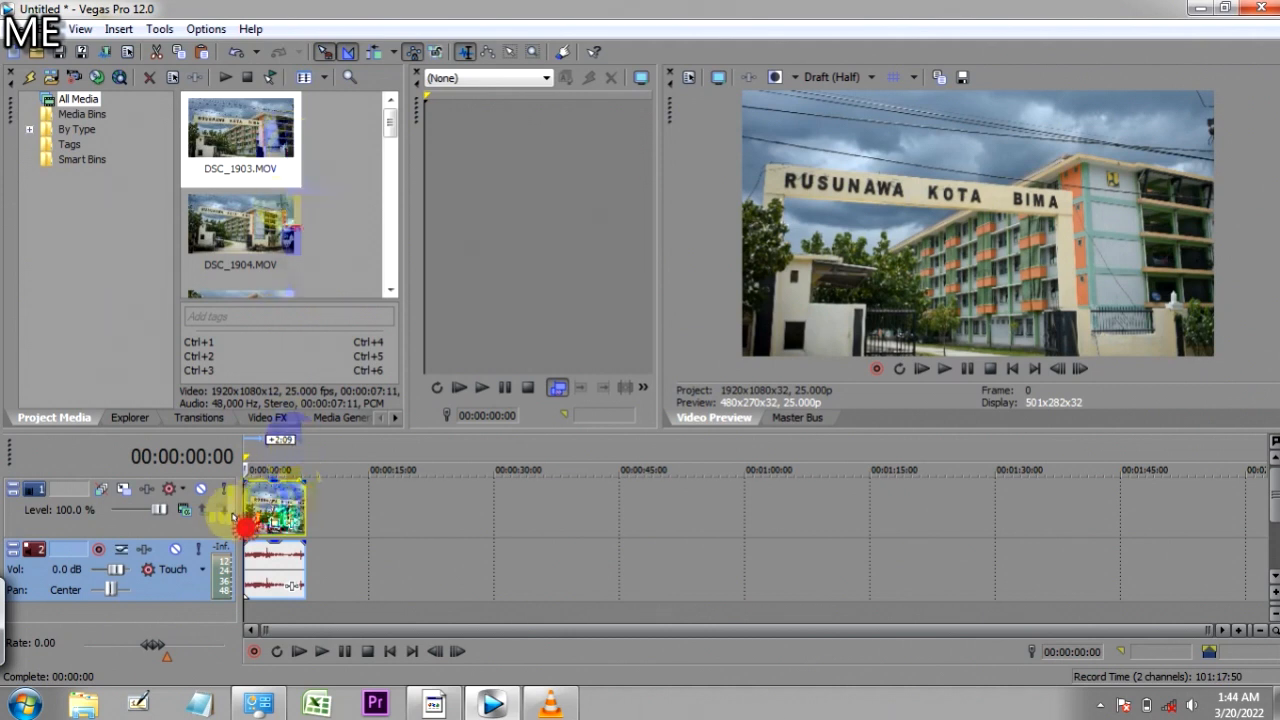
Step: Rename the video track to bangunan
click(48, 518)
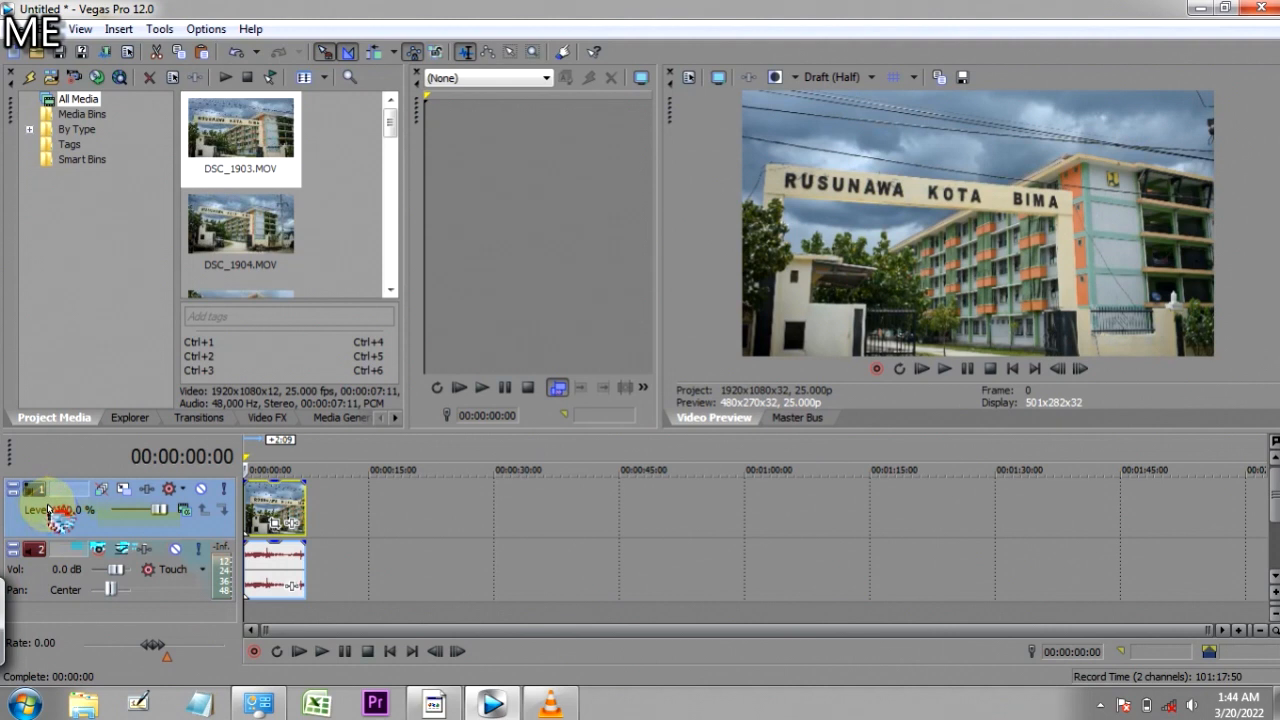
right_click(48, 510)
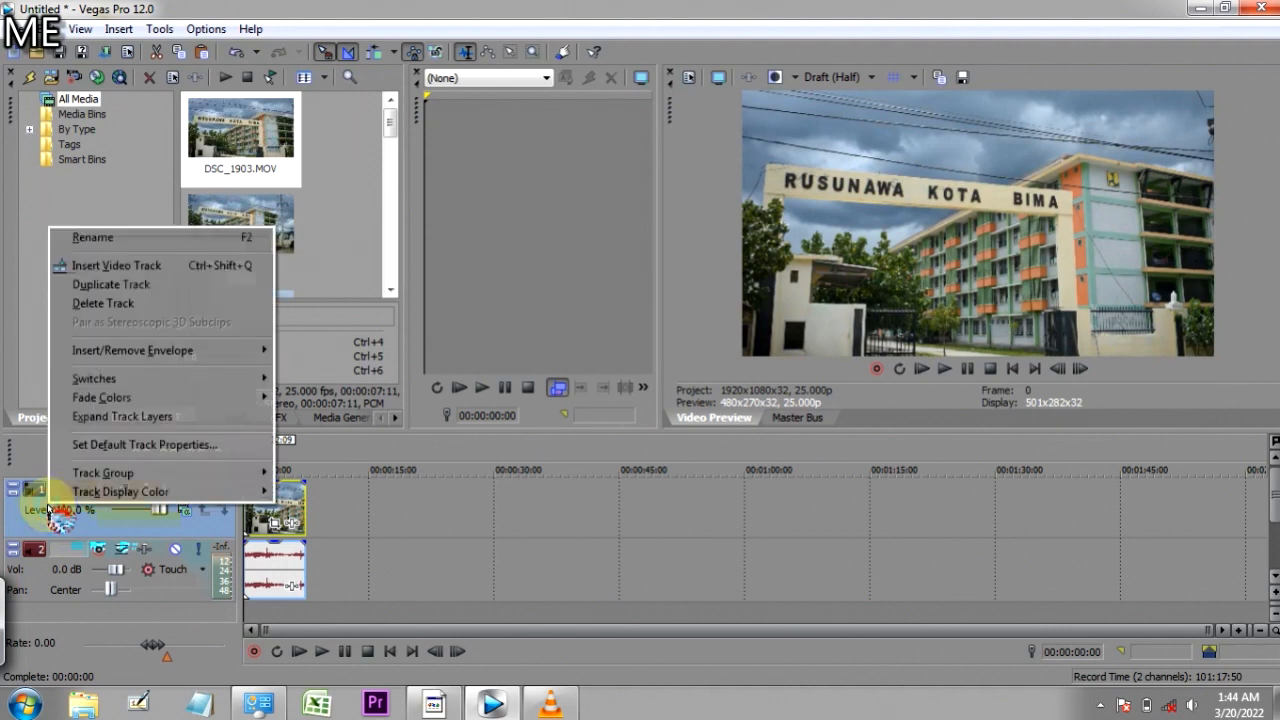
click(98, 242)
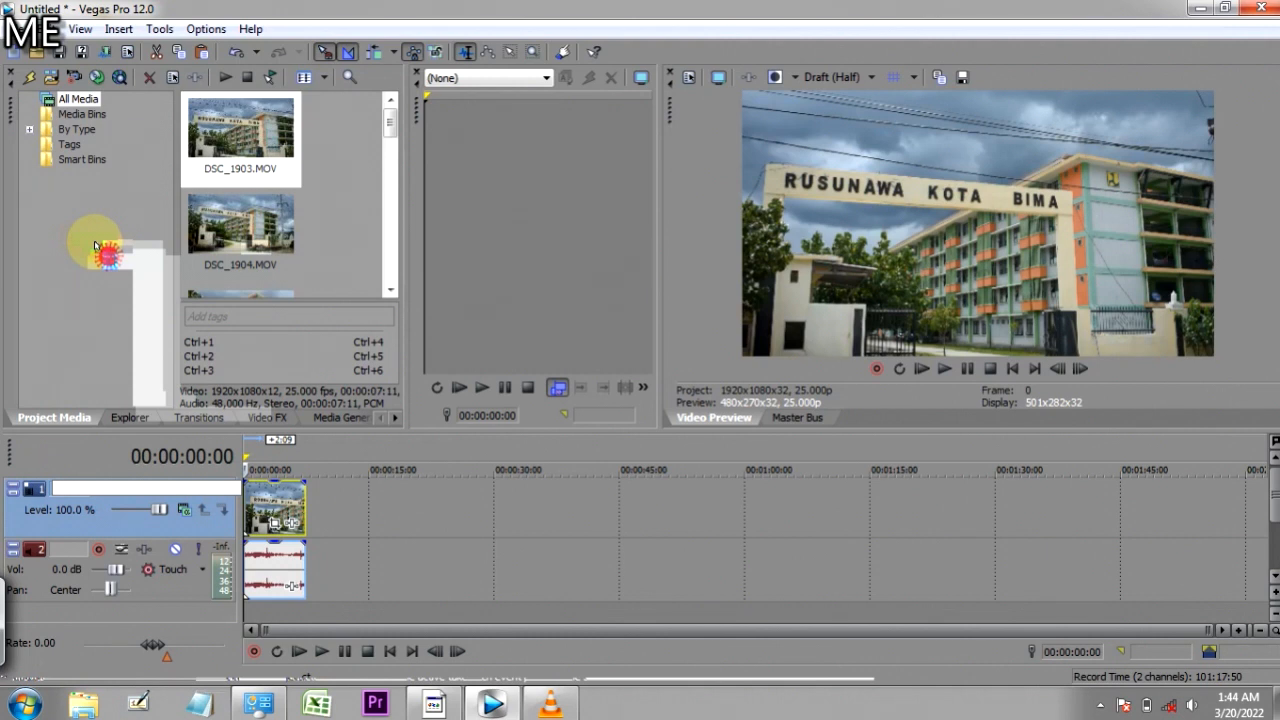
text(ba)
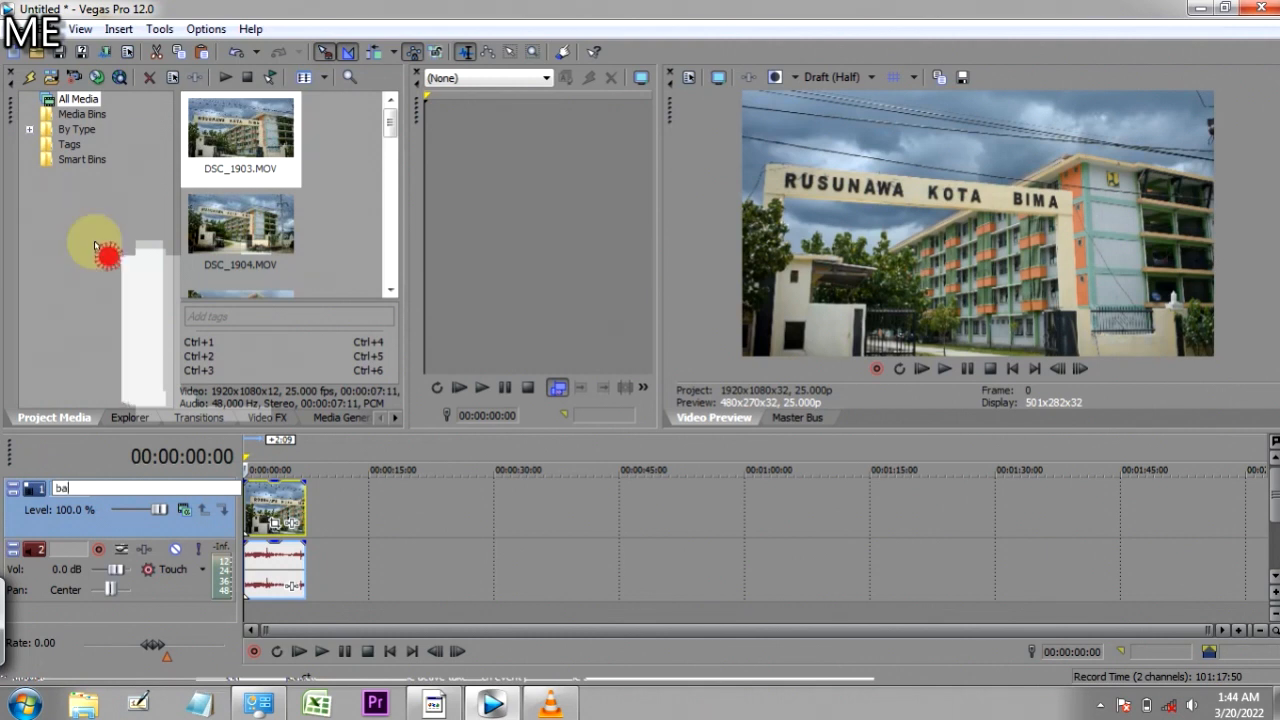
text(ngunan)
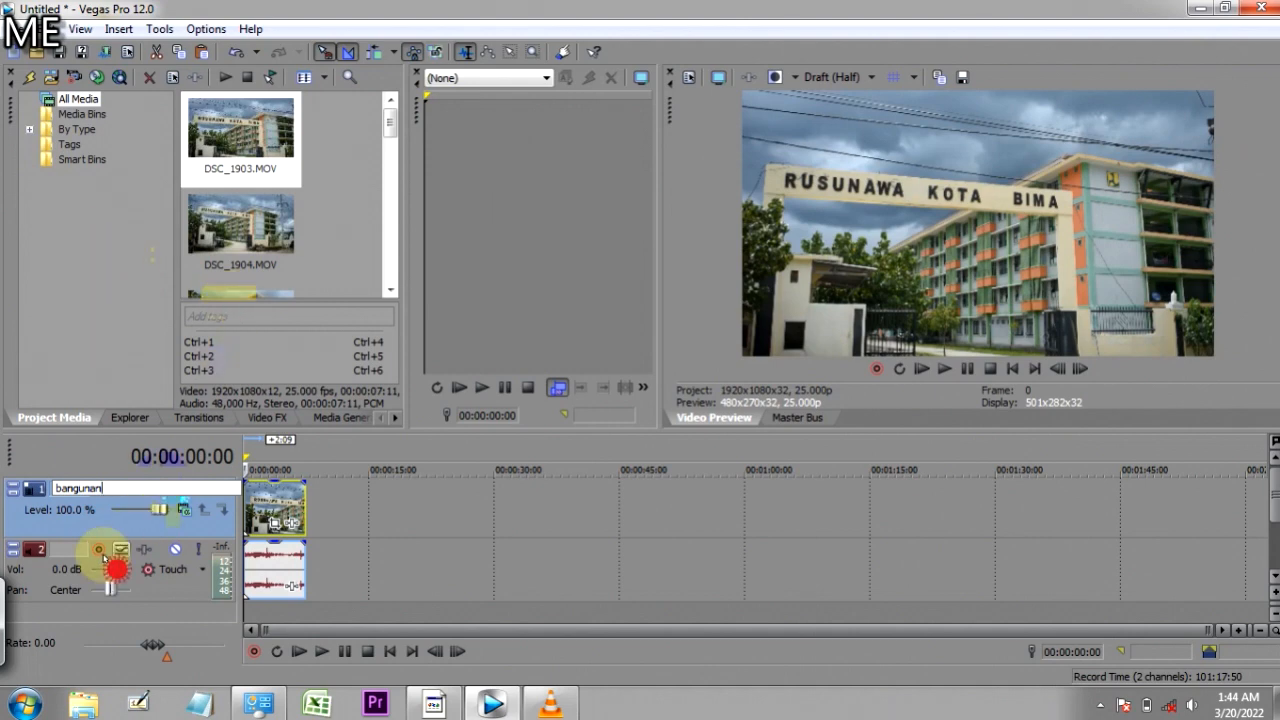
Step: Rename the audio track to bangunan
click(76, 580)
right_click(76, 580)
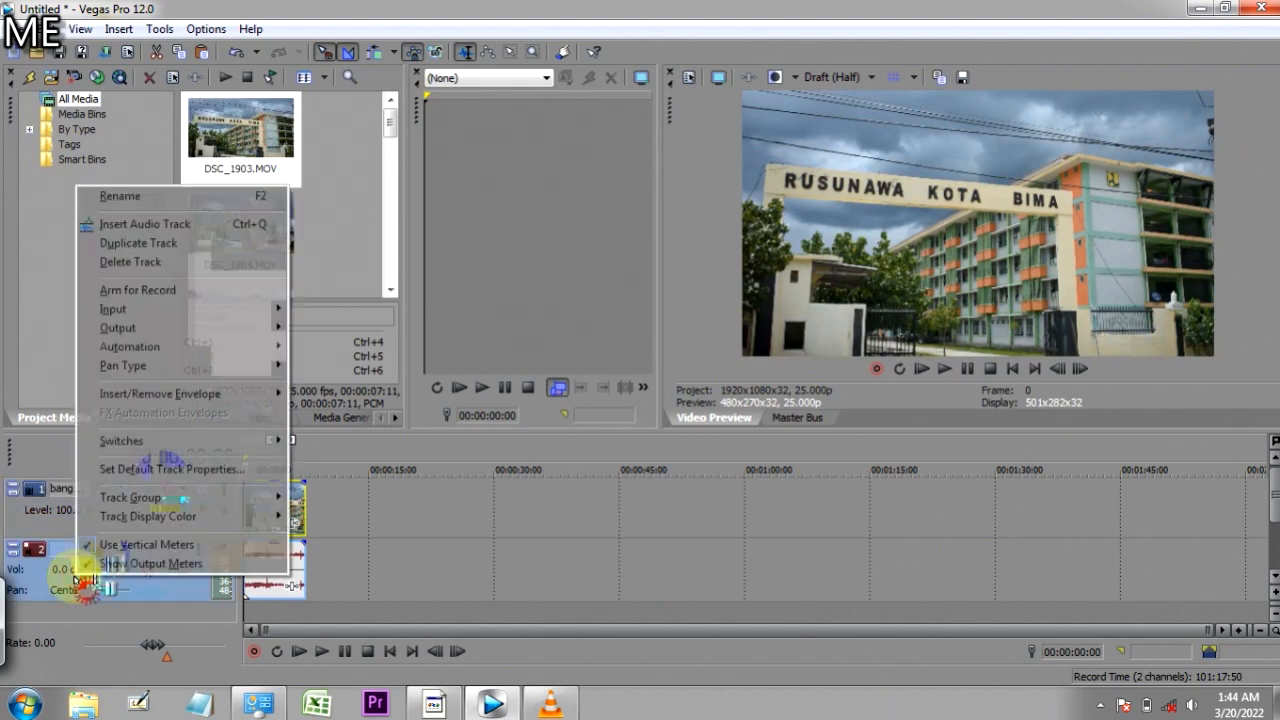
click(140, 198)
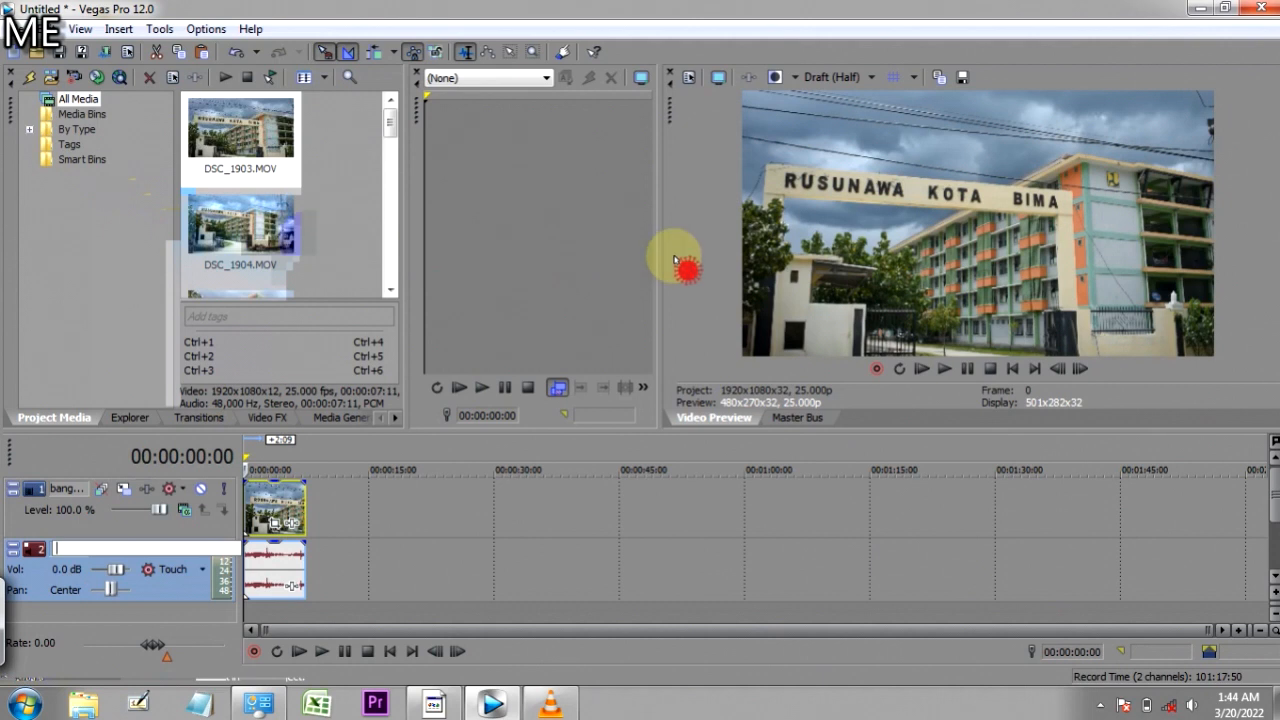
click(55, 495)
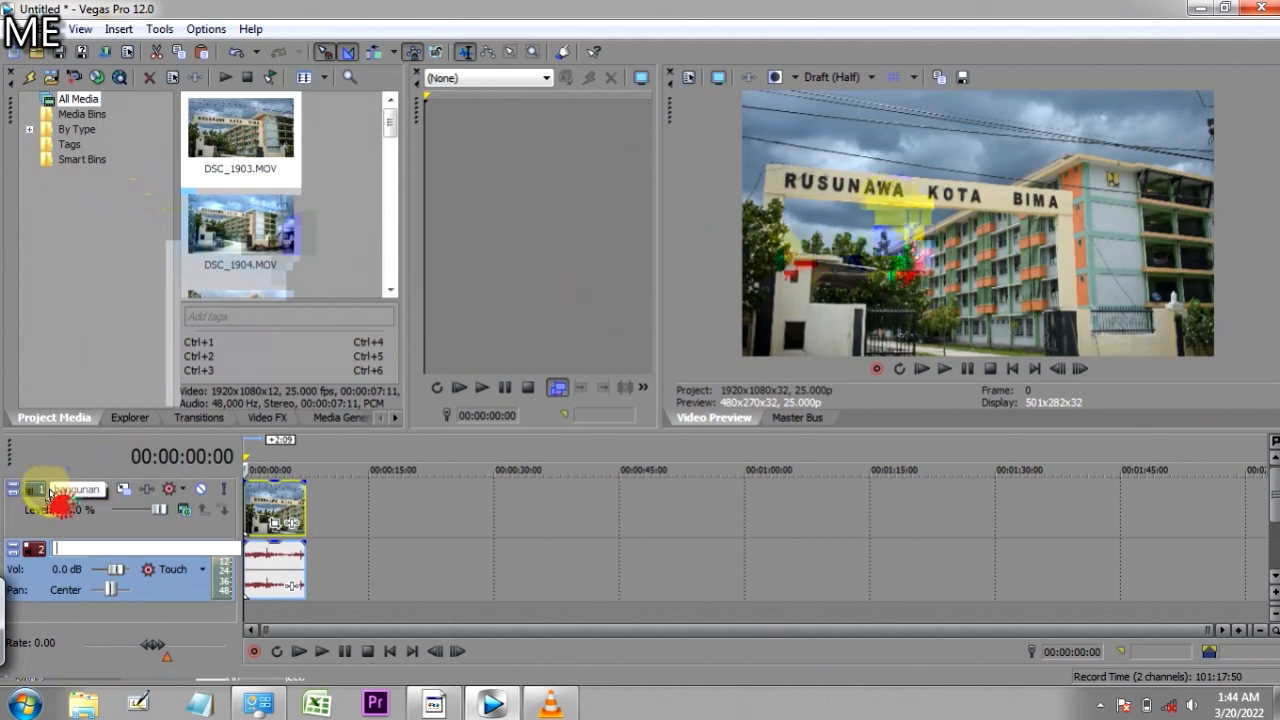
text(ba)
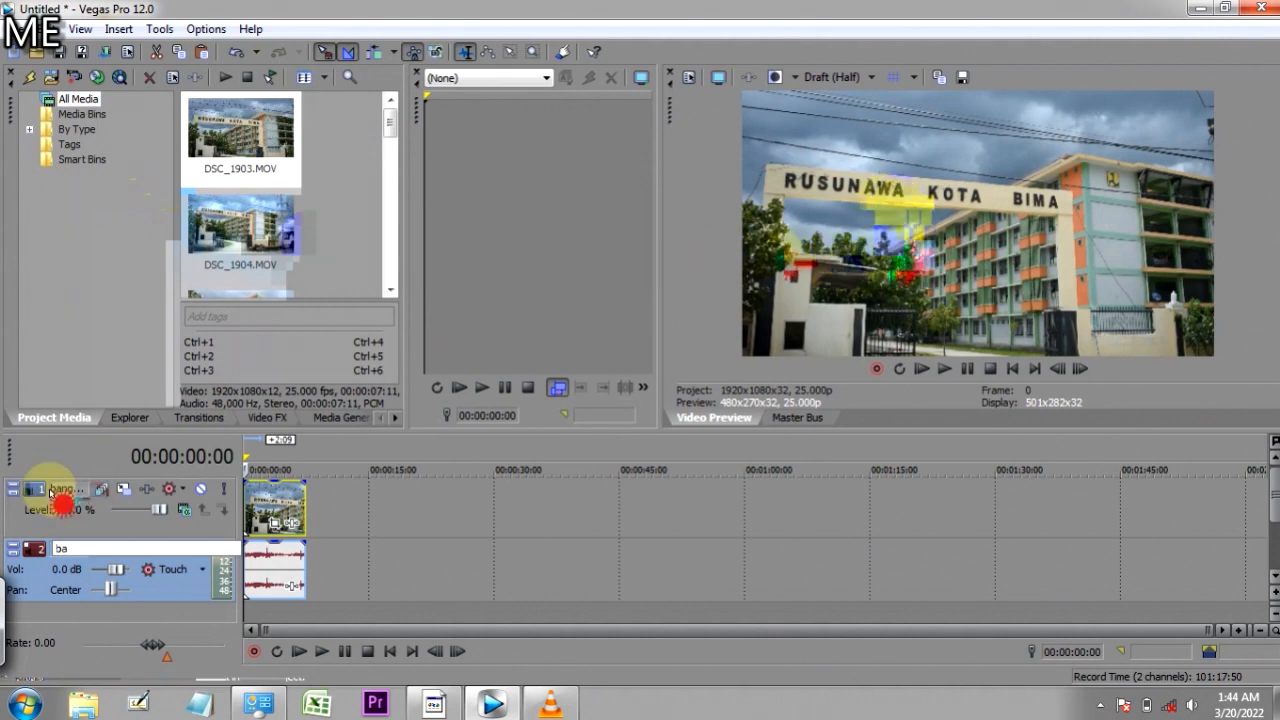
text(ngunan)
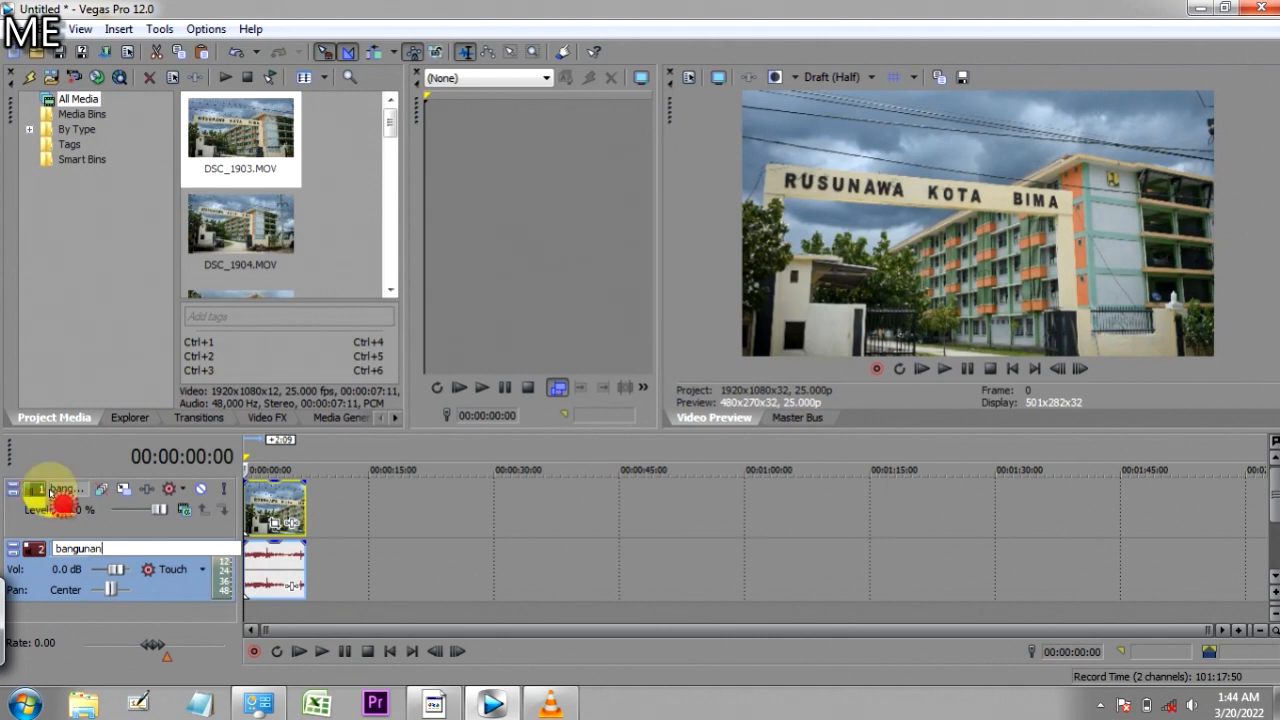
click(377, 500)
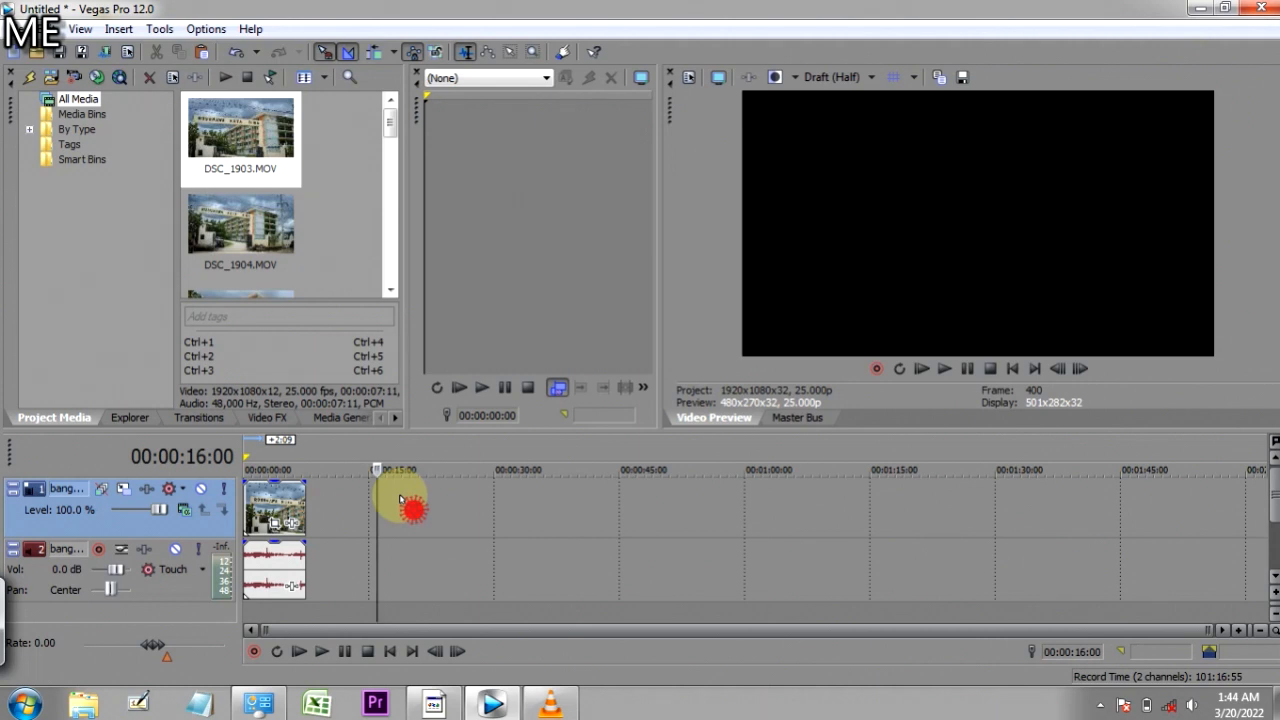
Step: Select the clips DSC_1904.MOV through DSC_1910.MOV in the project media and place them directly after the first clip on the timeline
click(332, 516)
click(291, 508)
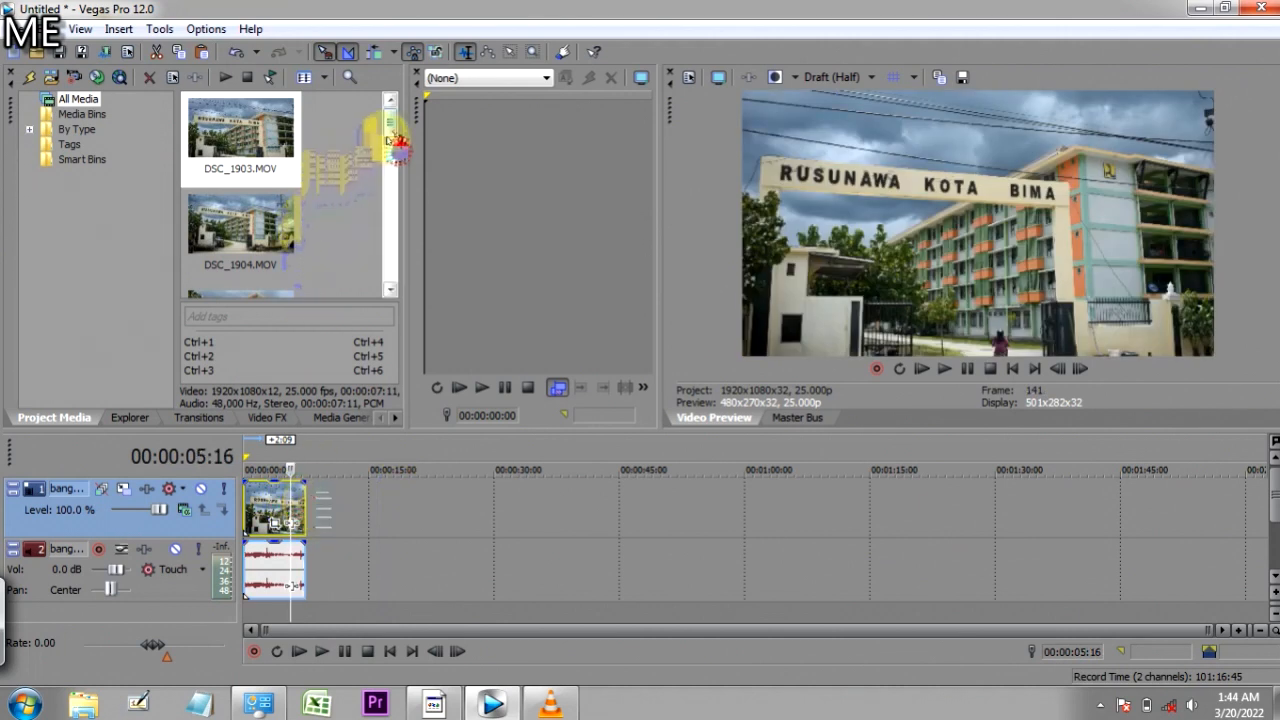
click(275, 218)
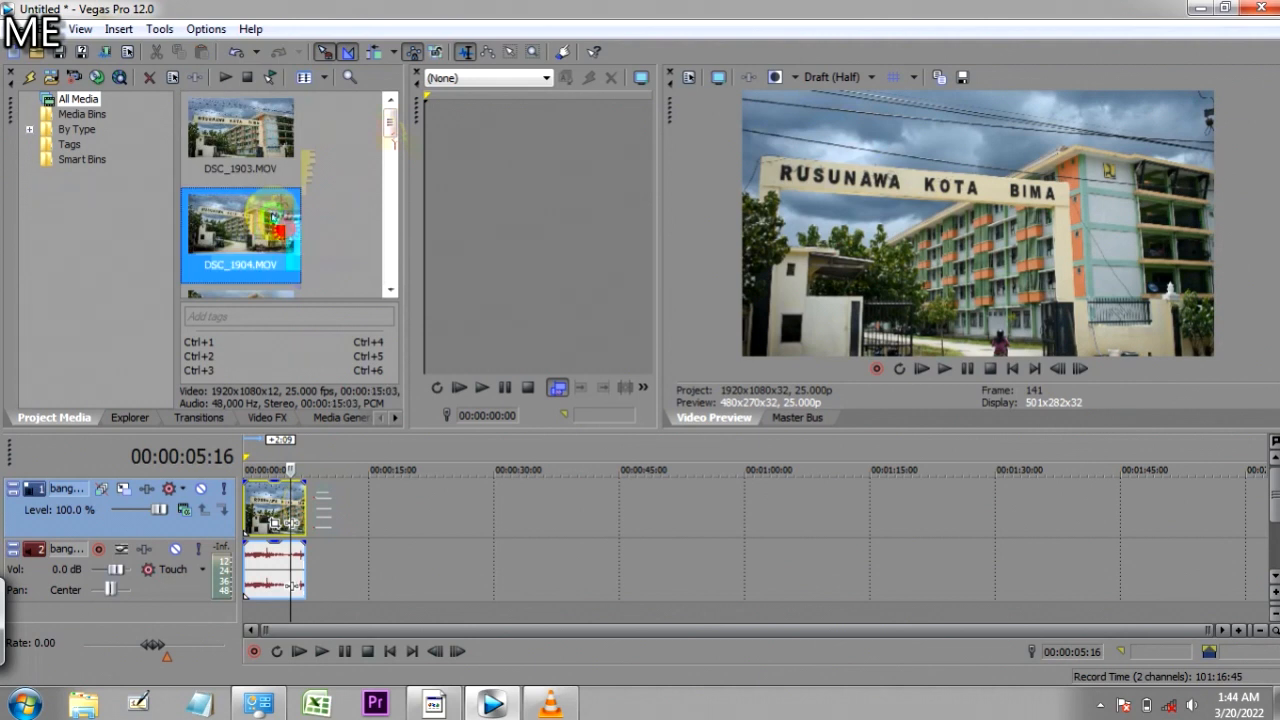
drag(395, 122, 398, 212)
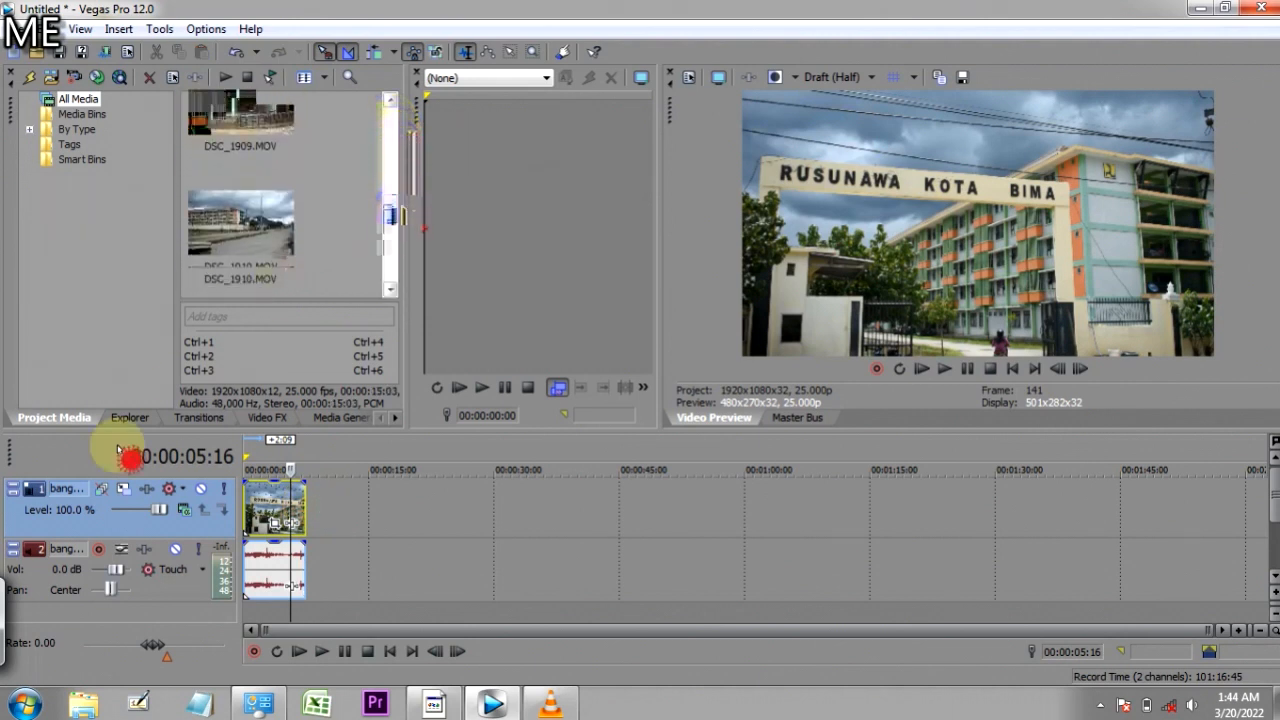
click(12, 598)
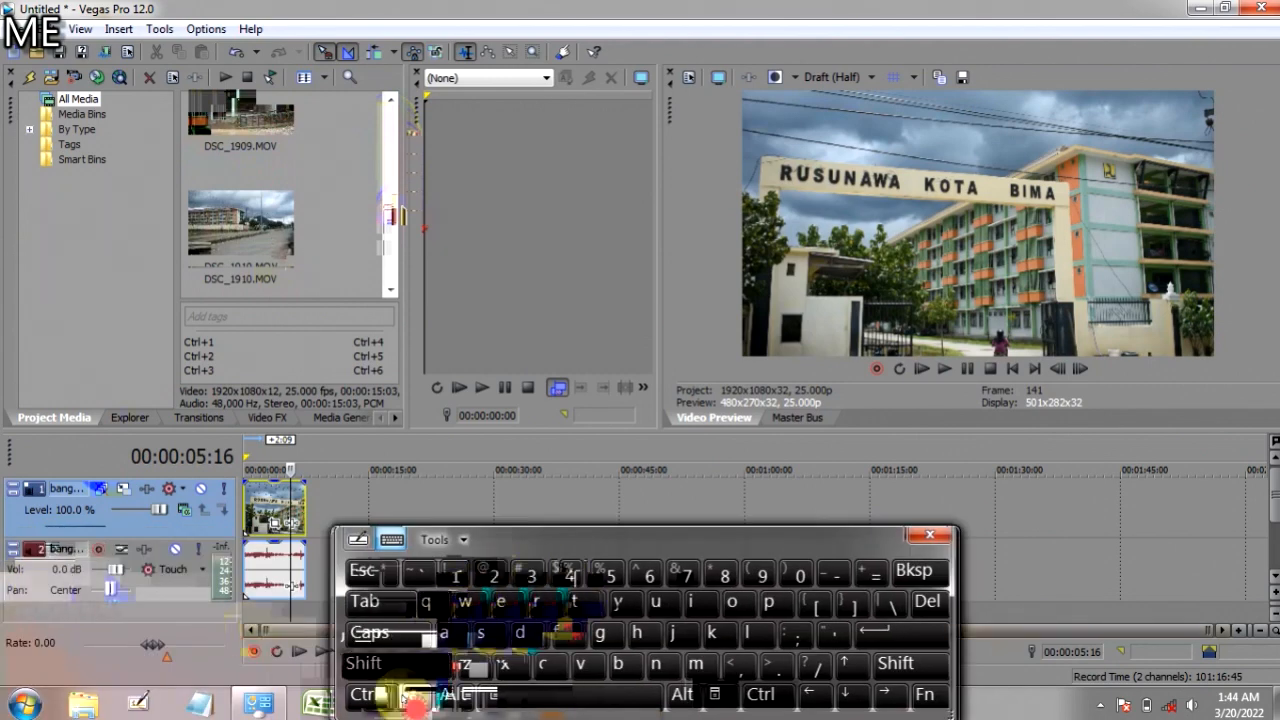
click(397, 669)
shift+click(274, 236)
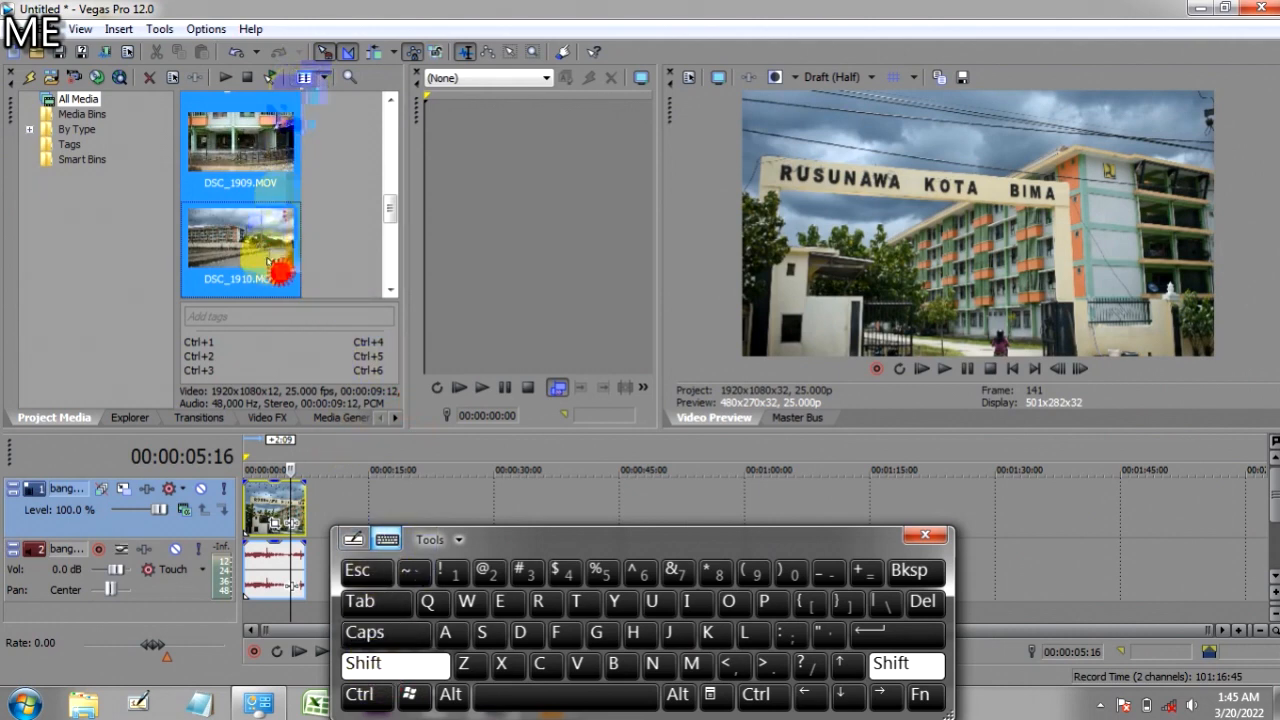
click(925, 534)
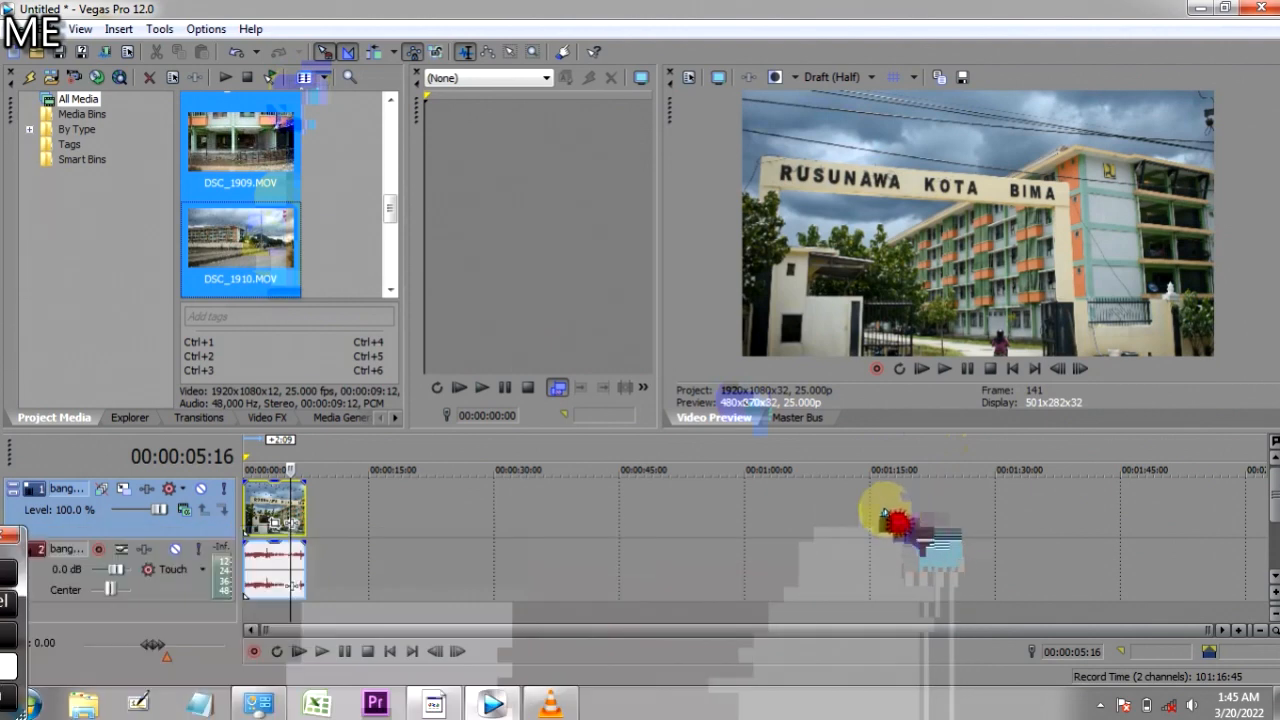
drag(338, 518, 340, 524)
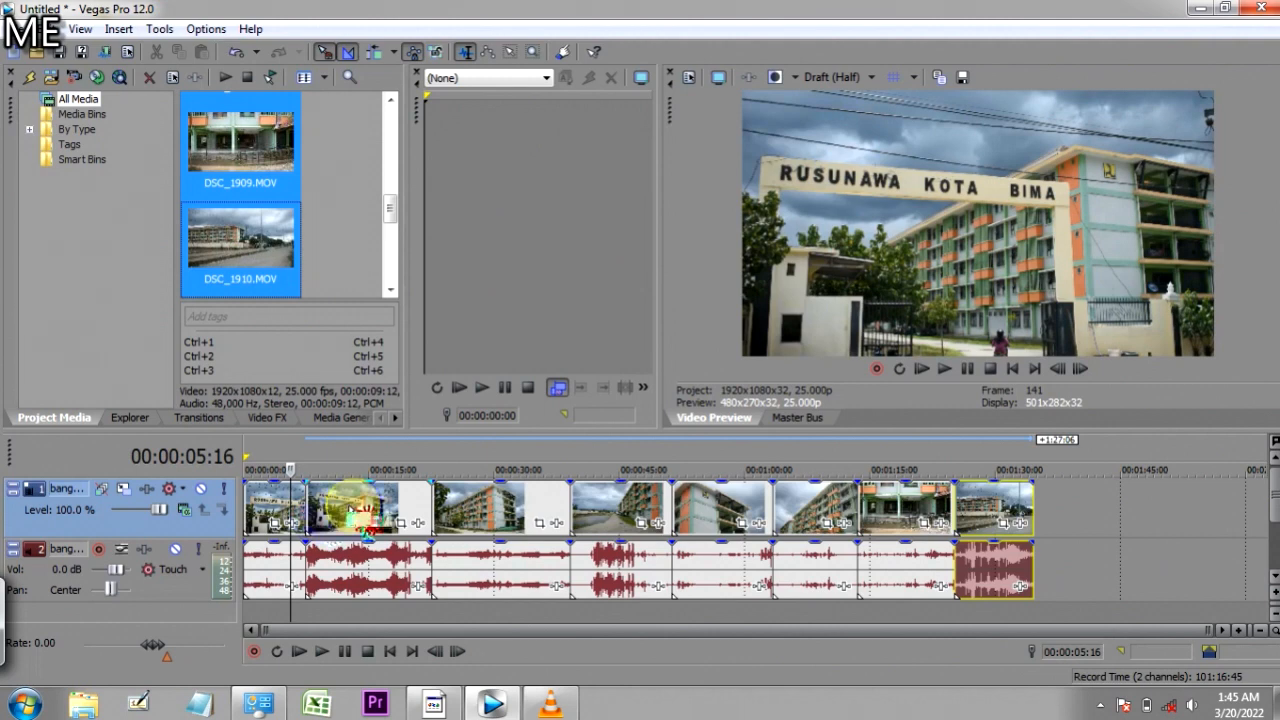
Step: Scrub the playhead through the first clips on the timeline to examine their footage in the preview
click(282, 508)
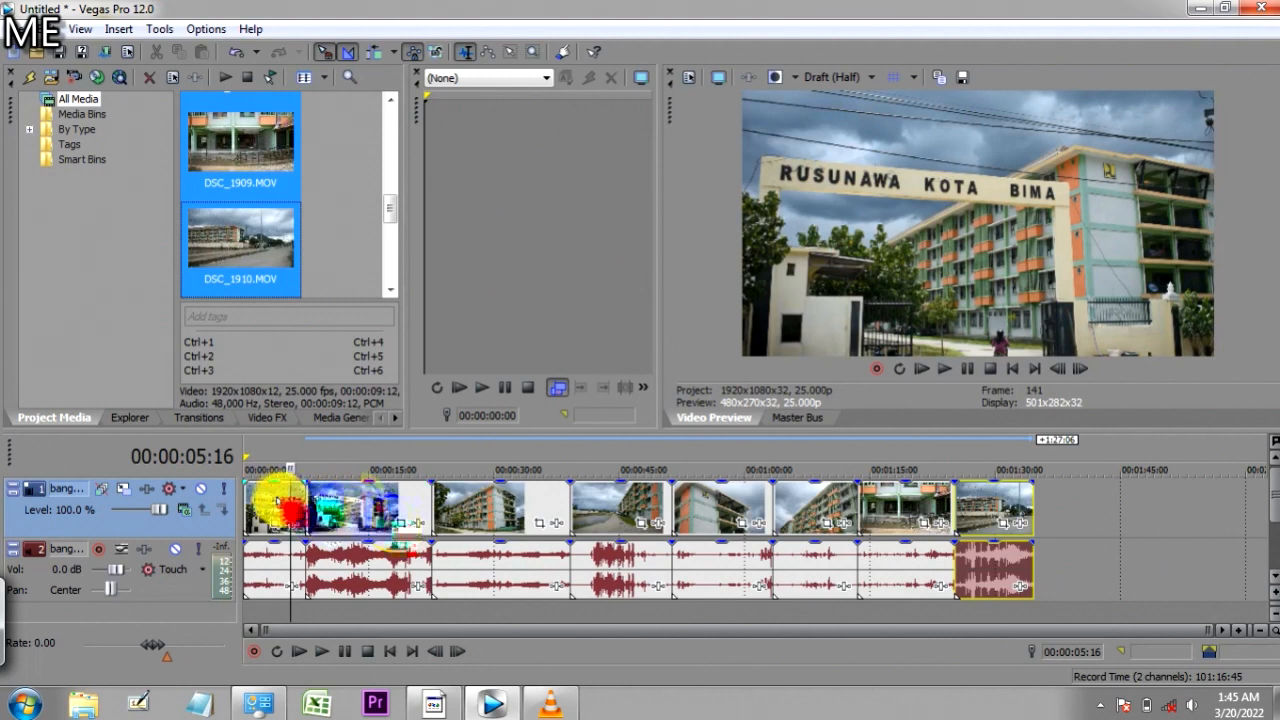
drag(291, 508, 289, 508)
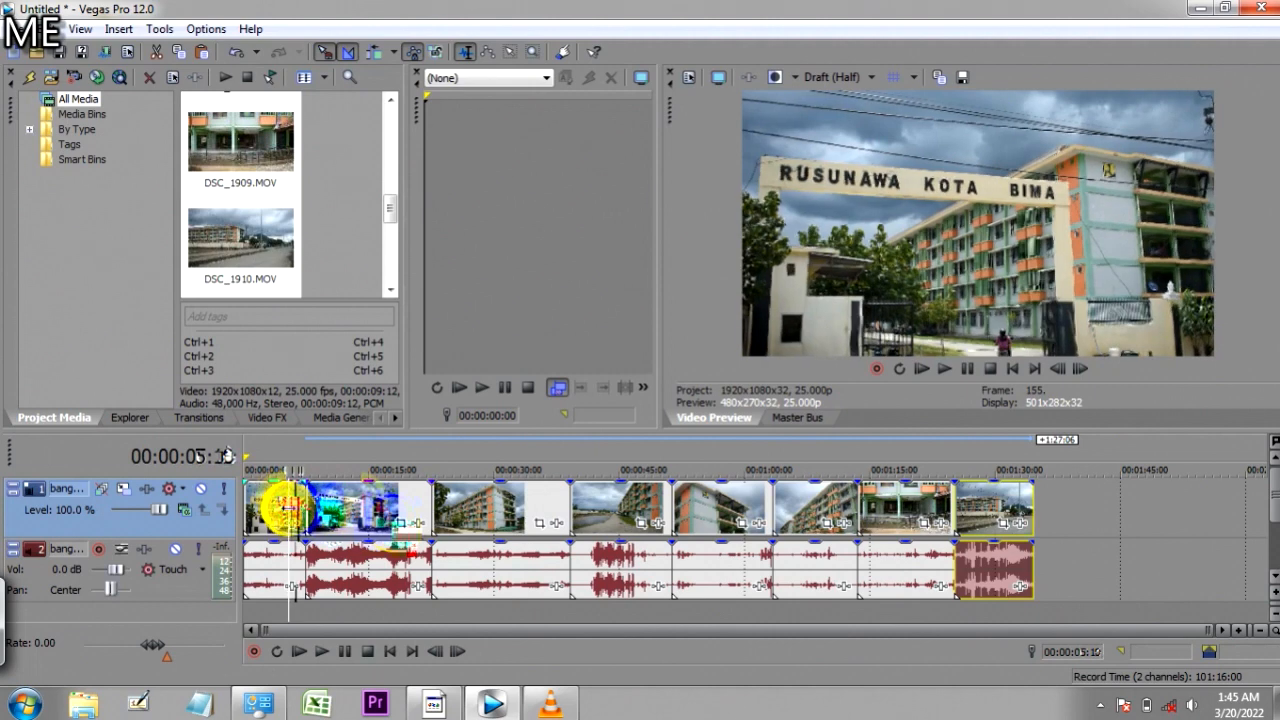
click(306, 519)
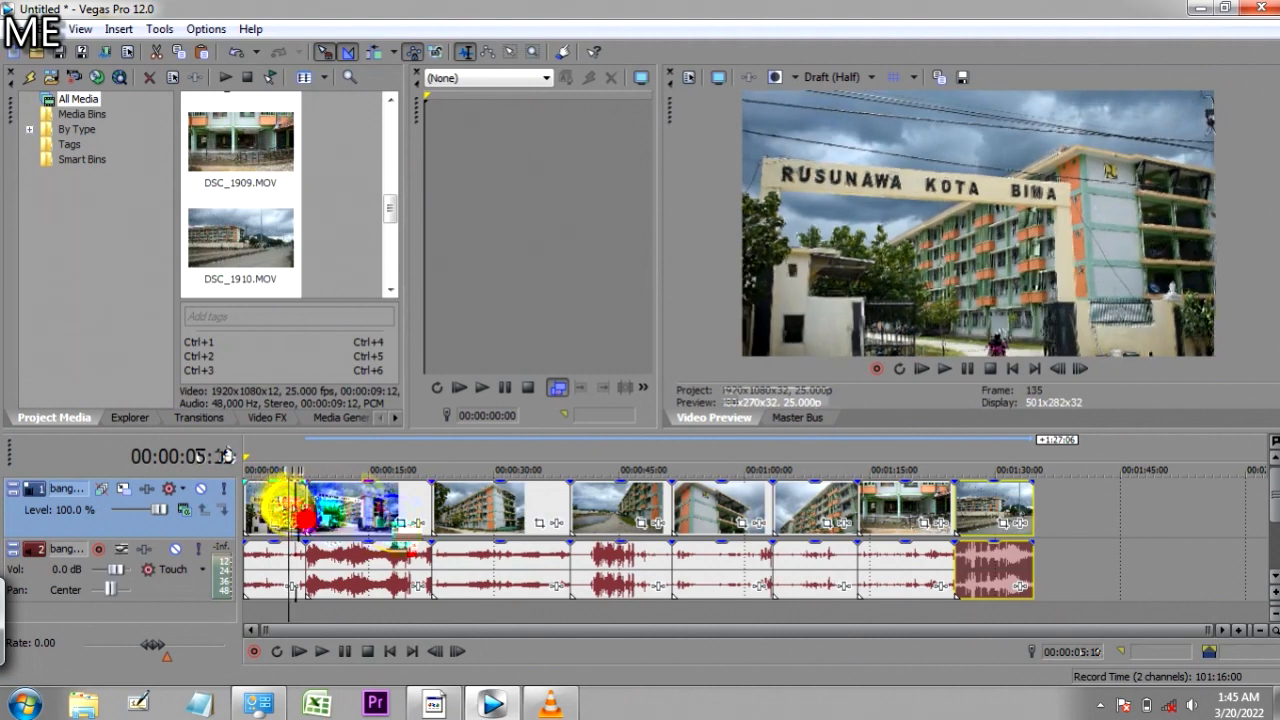
click(308, 521)
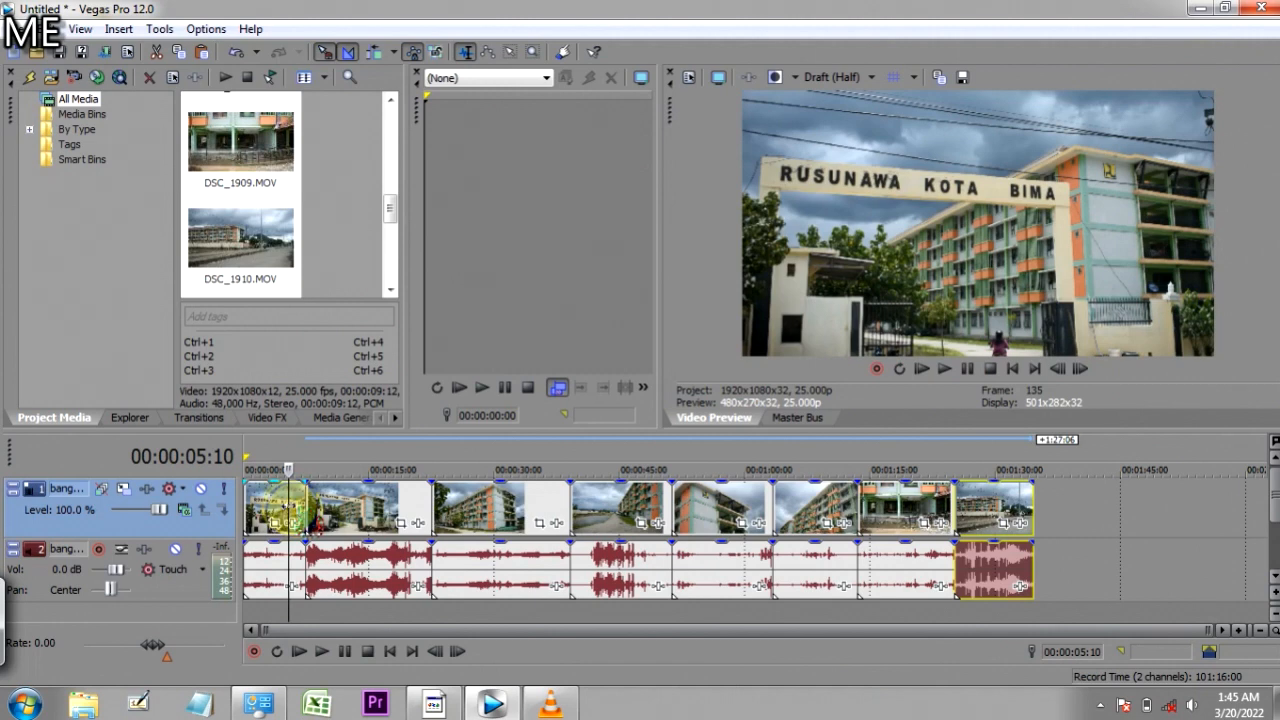
click(282, 508)
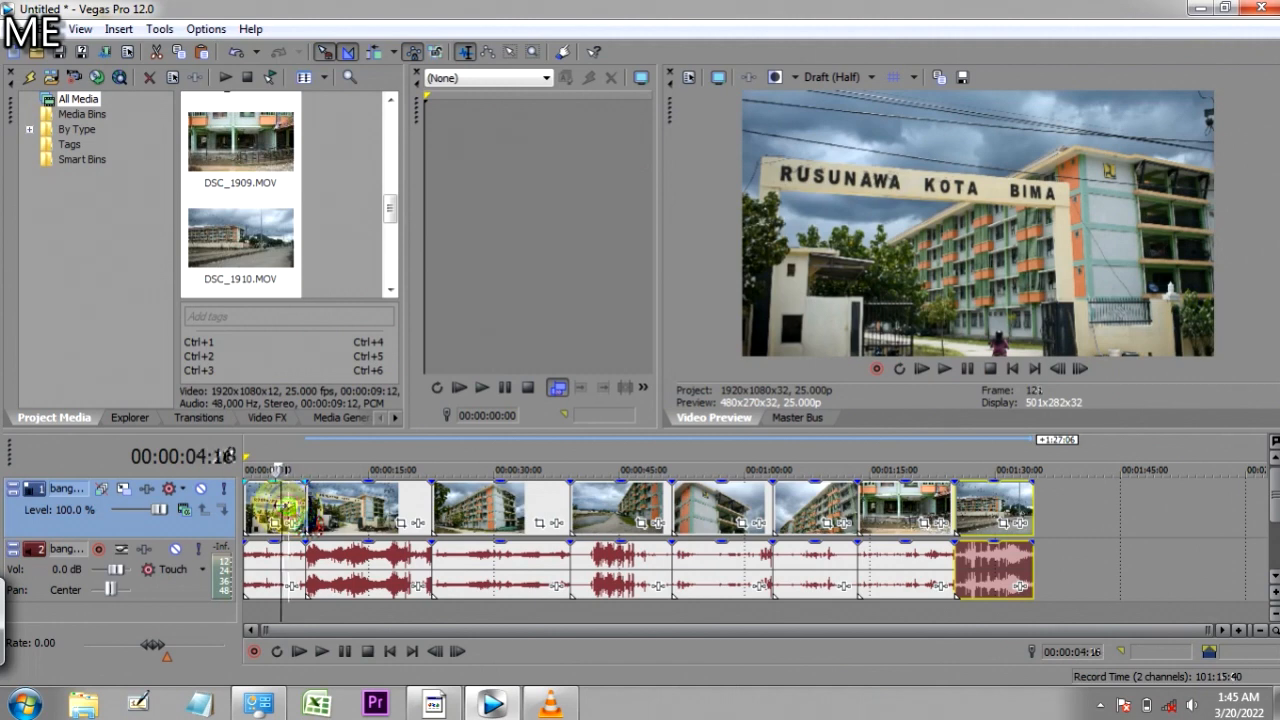
click(285, 508)
click(294, 508)
drag(294, 508, 500, 503)
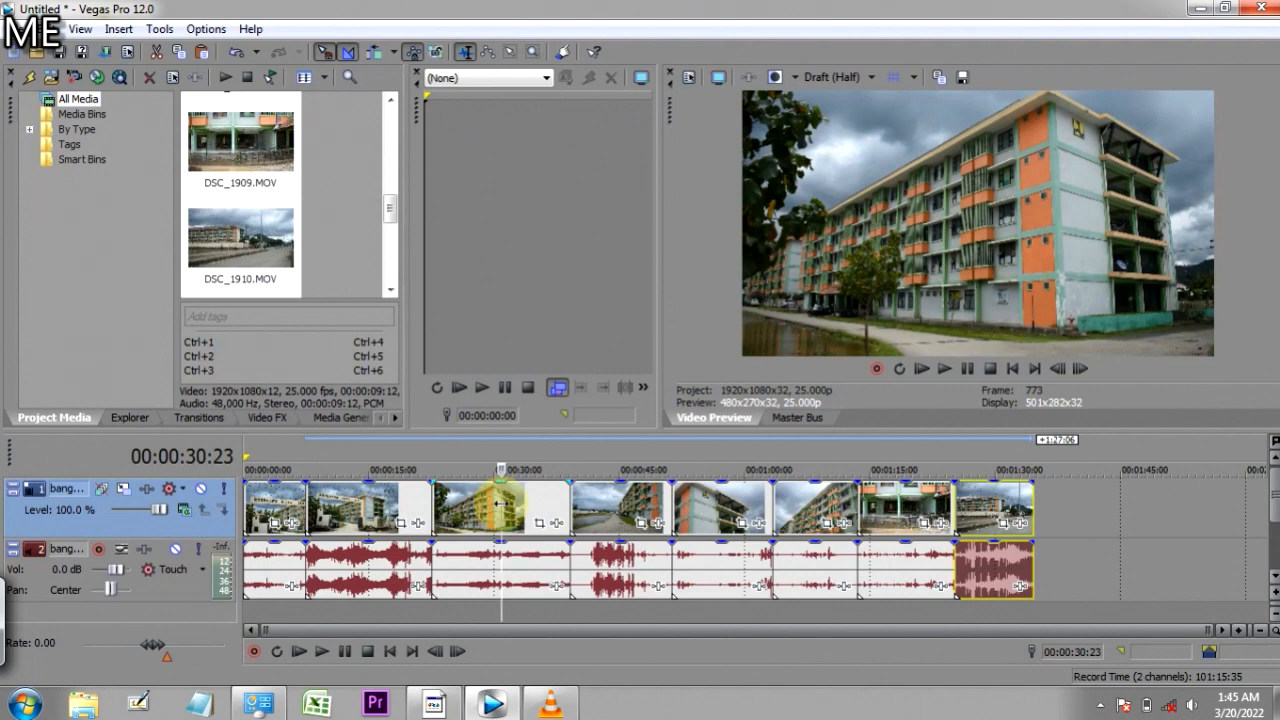
drag(500, 503, 545, 506)
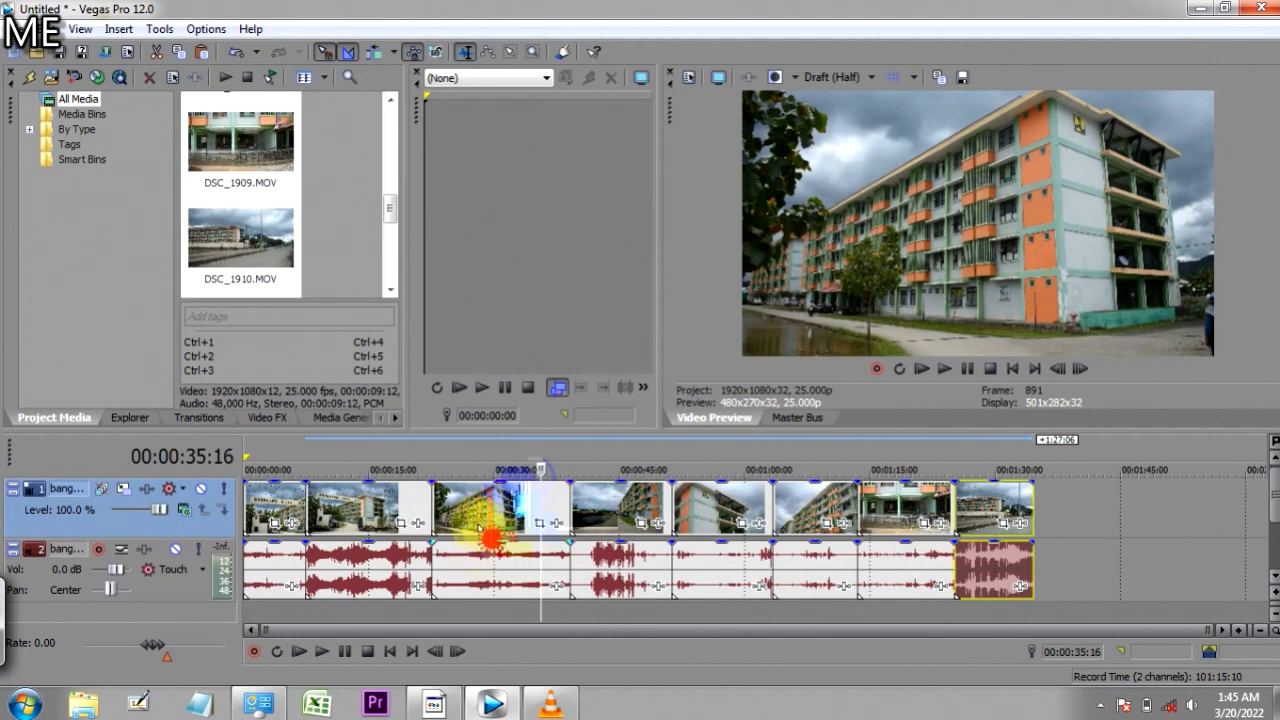
Step: Split the first clip on the timeline at 00:00:02:09 using the on-screen keyboard
click(273, 508)
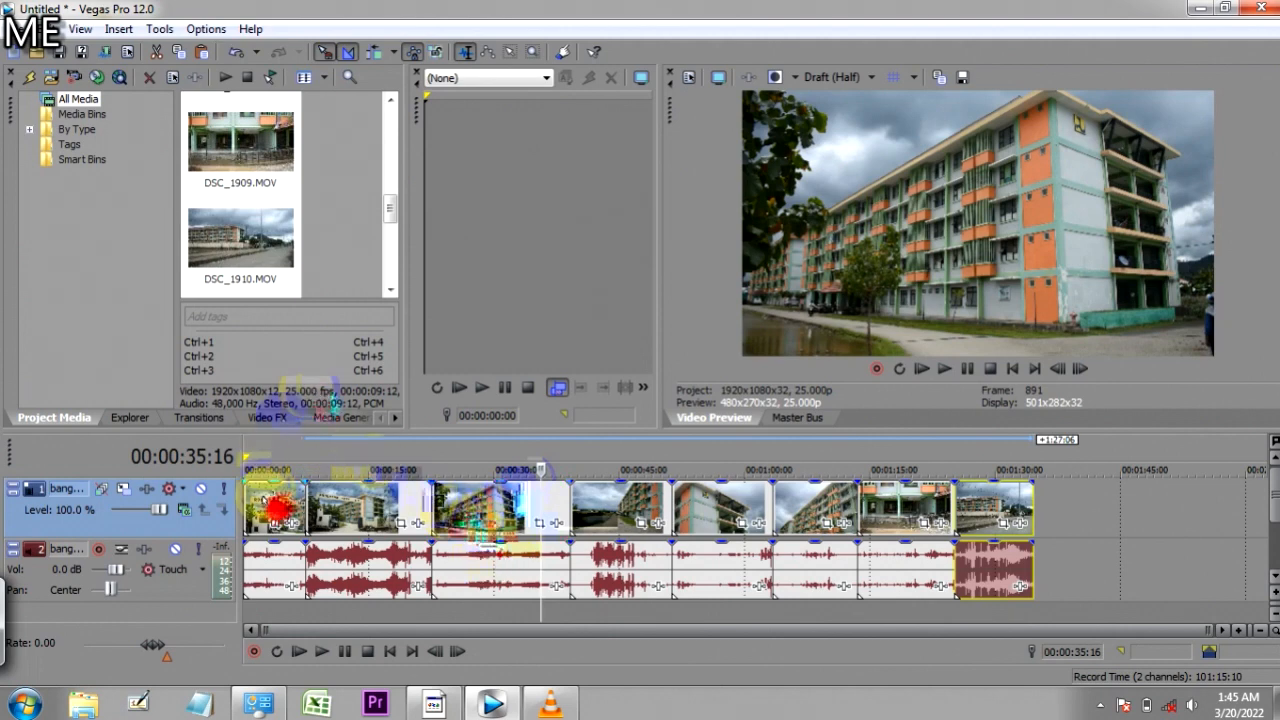
scroll(265, 500, up, 1)
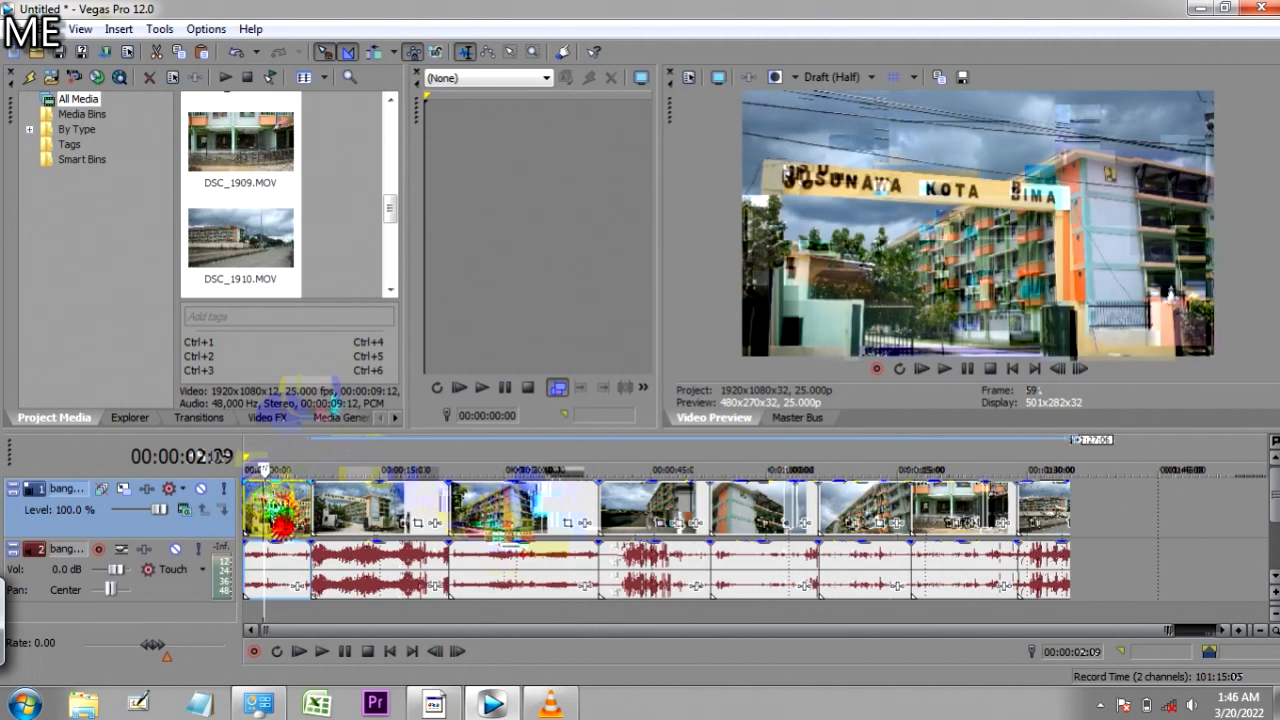
mouse_move(270, 508)
mouse_down()
mouse_move(256, 506)
mouse_move(286, 505)
mouse_move(268, 502)
mouse_up()
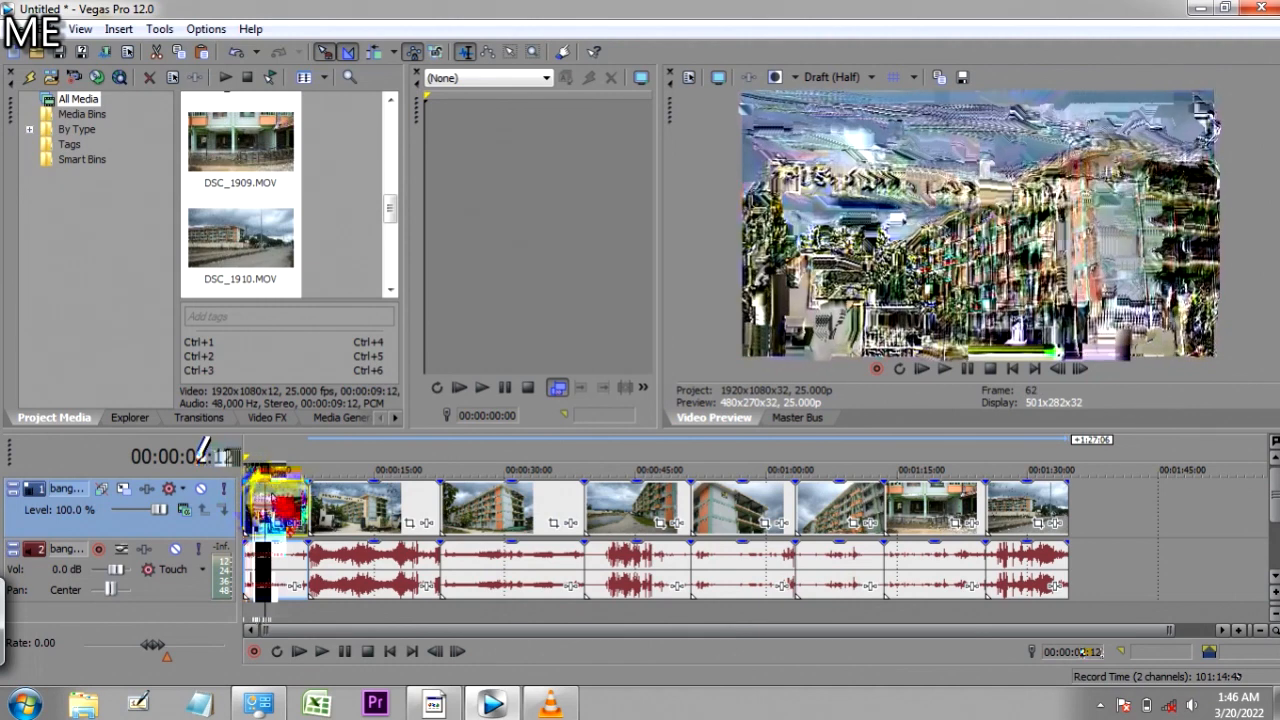
click(264, 503)
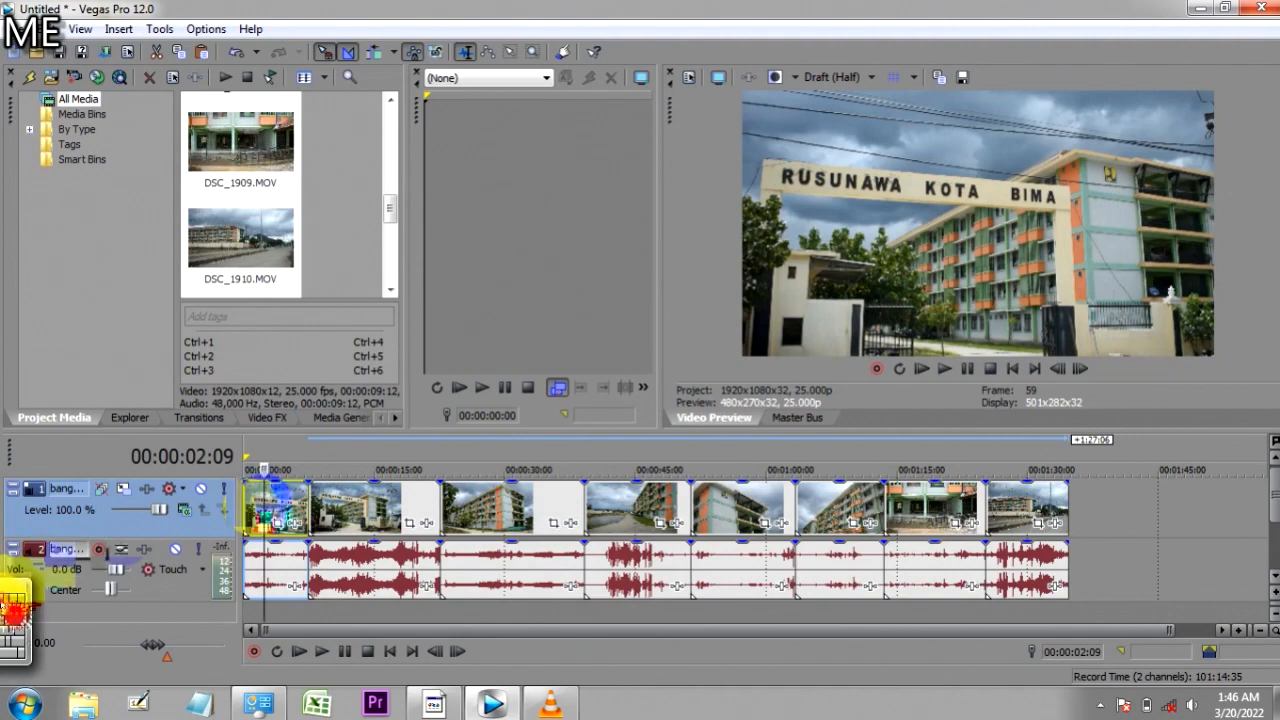
click(12, 601)
drag(645, 545, 777, 455)
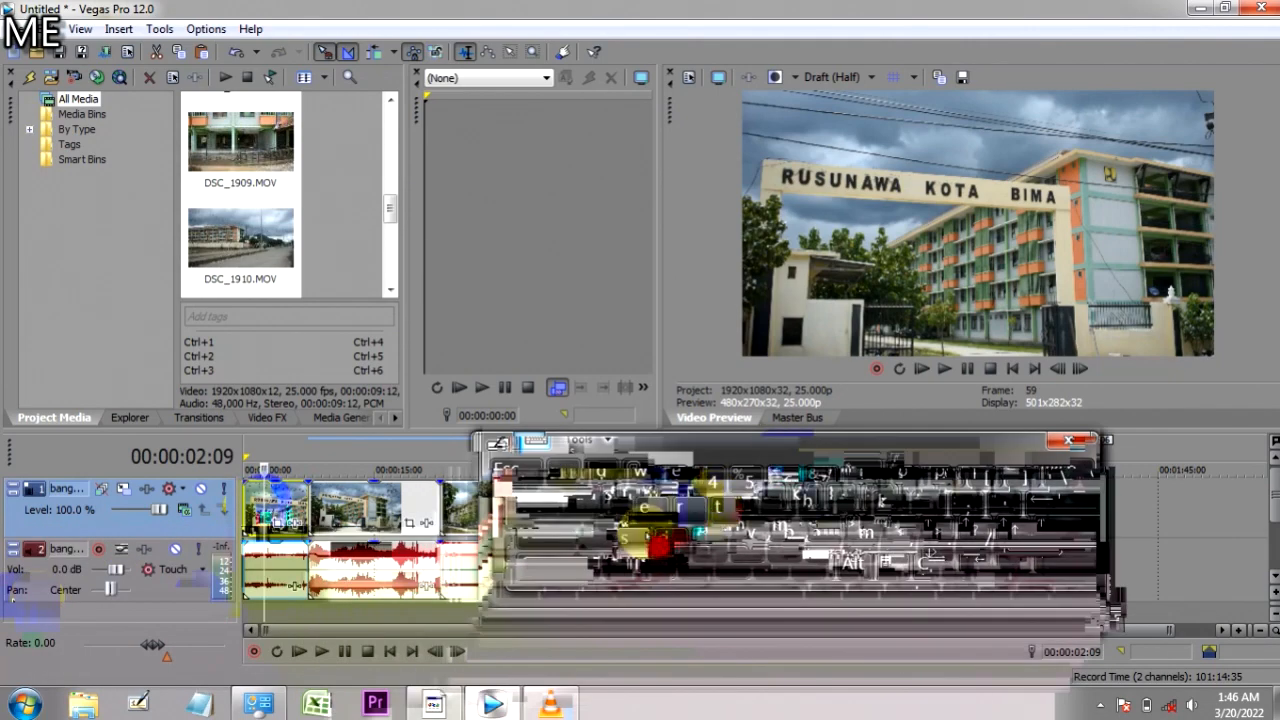
click(632, 543)
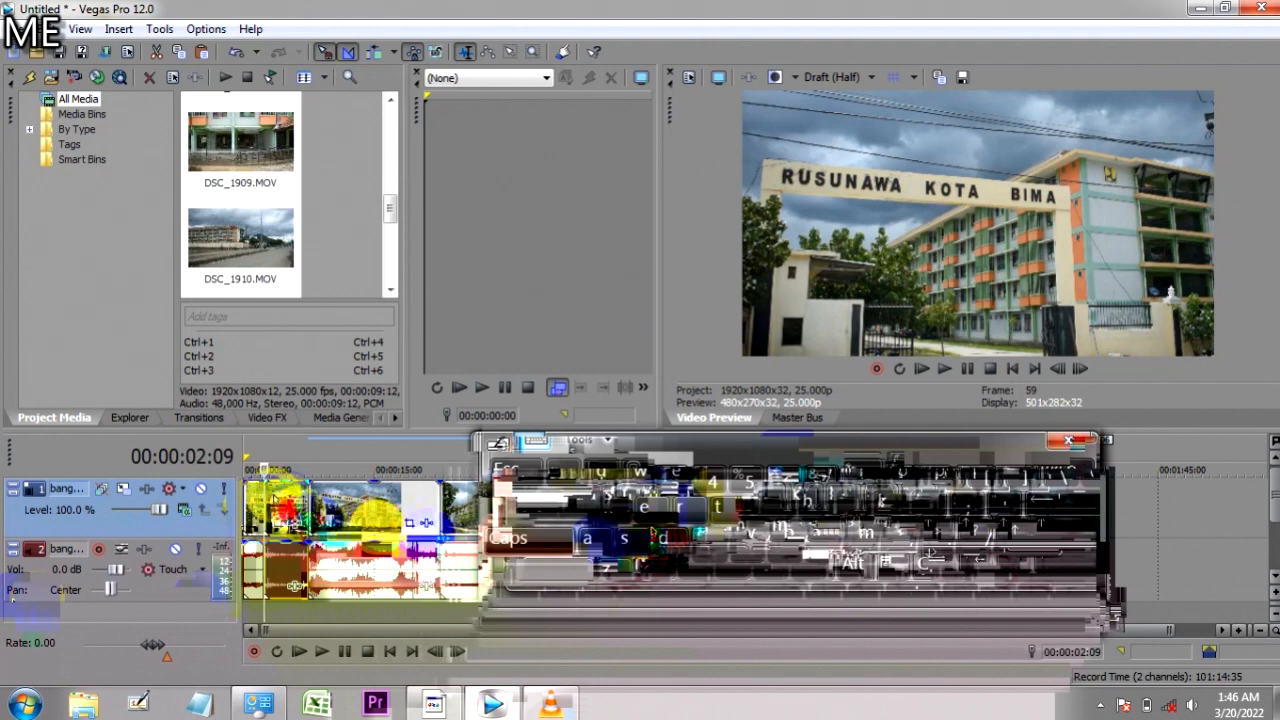
Step: Delete the part of the first clip that lies before the split
click(293, 511)
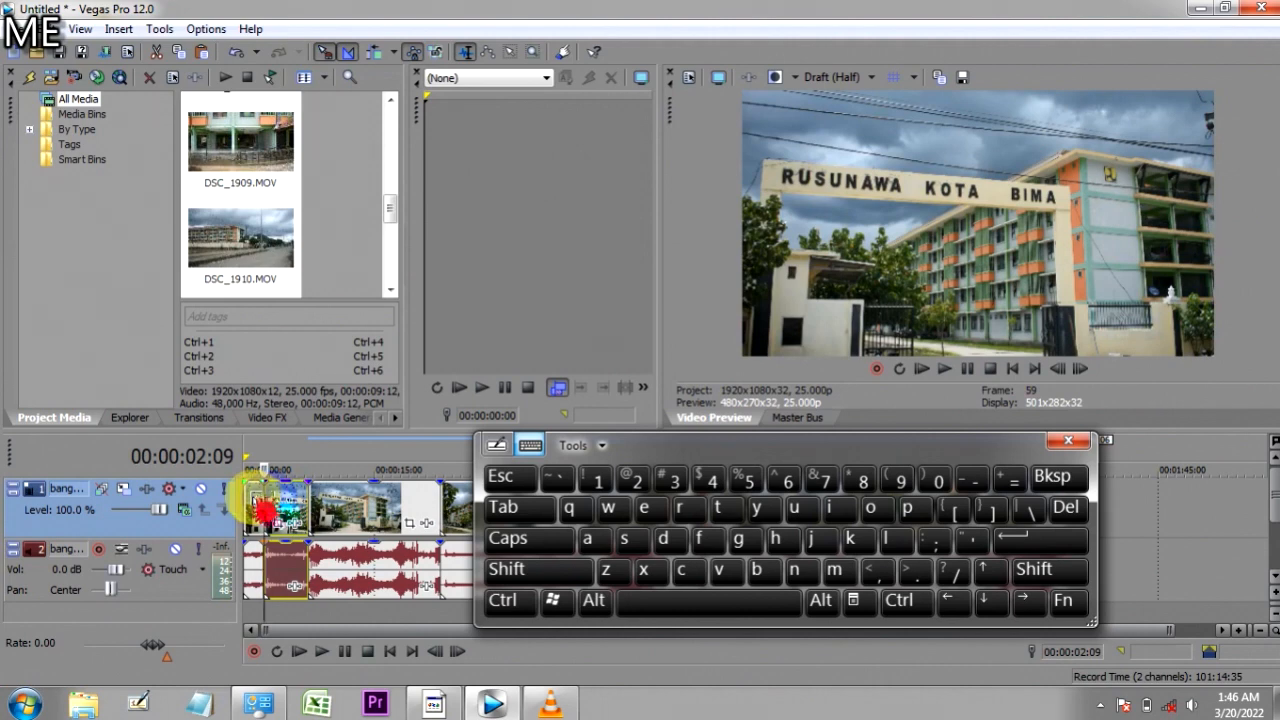
drag(265, 510, 252, 499)
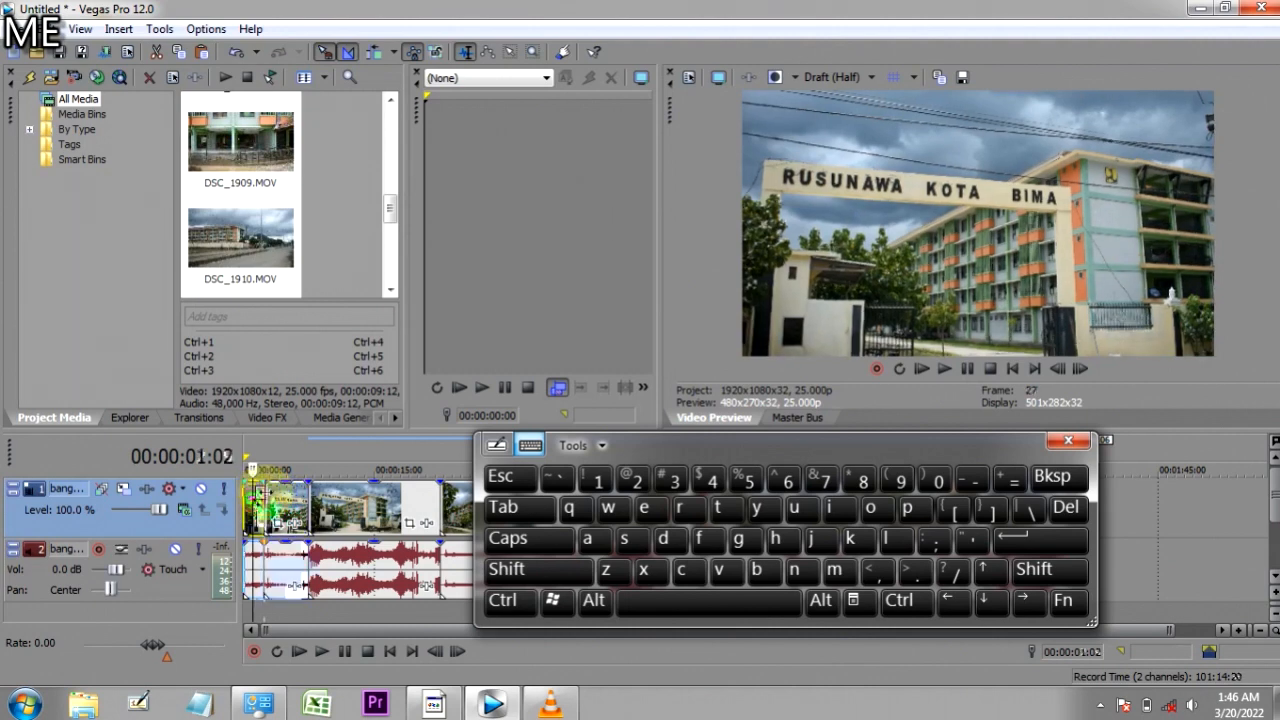
click(1078, 519)
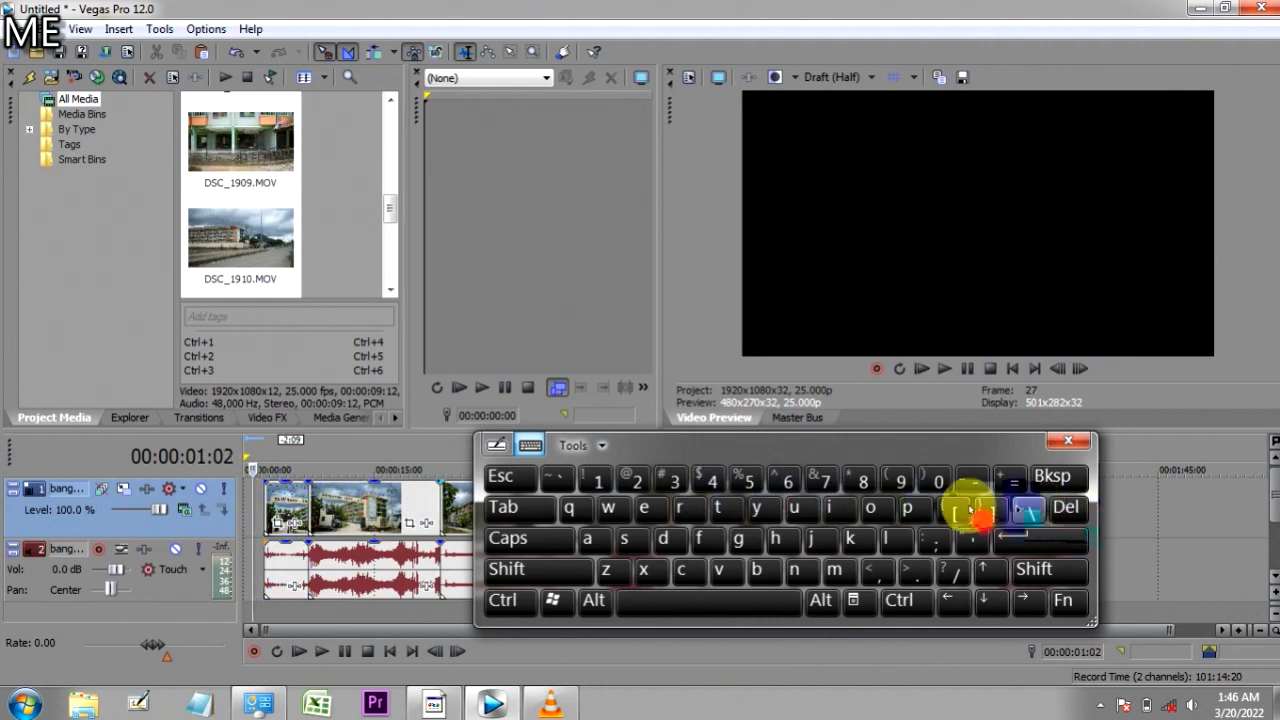
Step: Undo the deletion and the split of the first clip, close the on-screen keyboard and select the clip
click(503, 601)
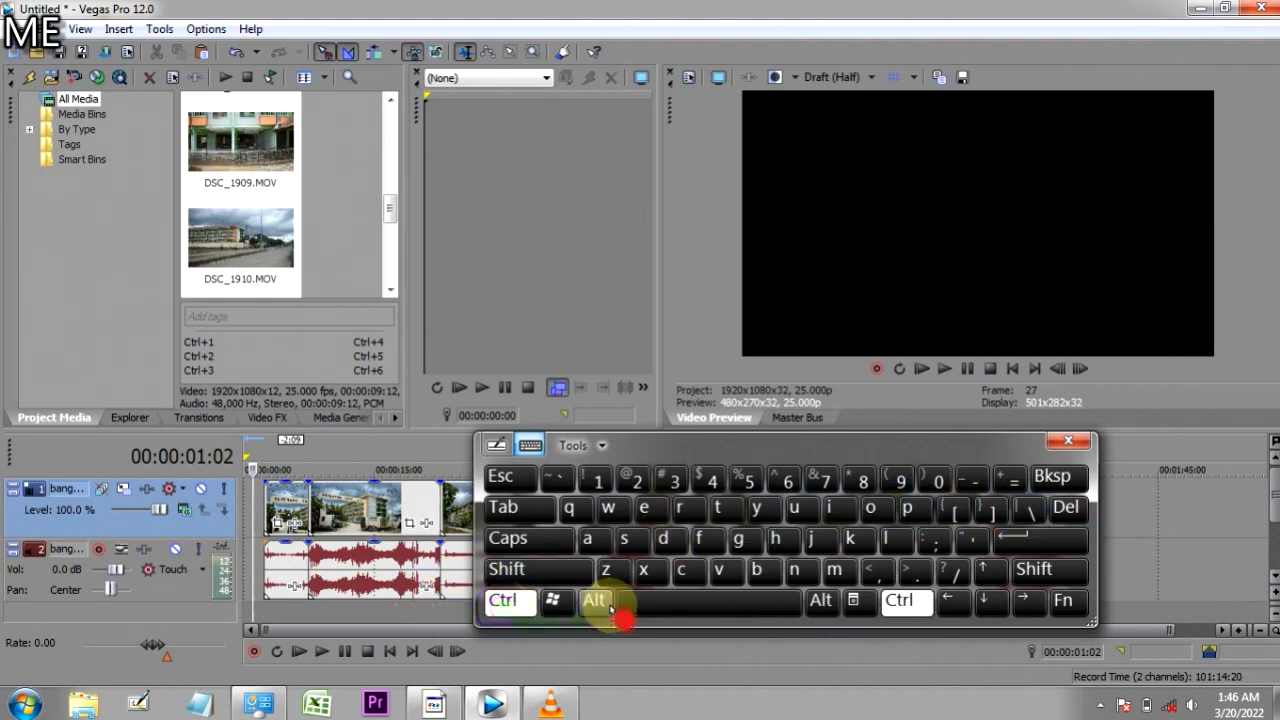
click(606, 569)
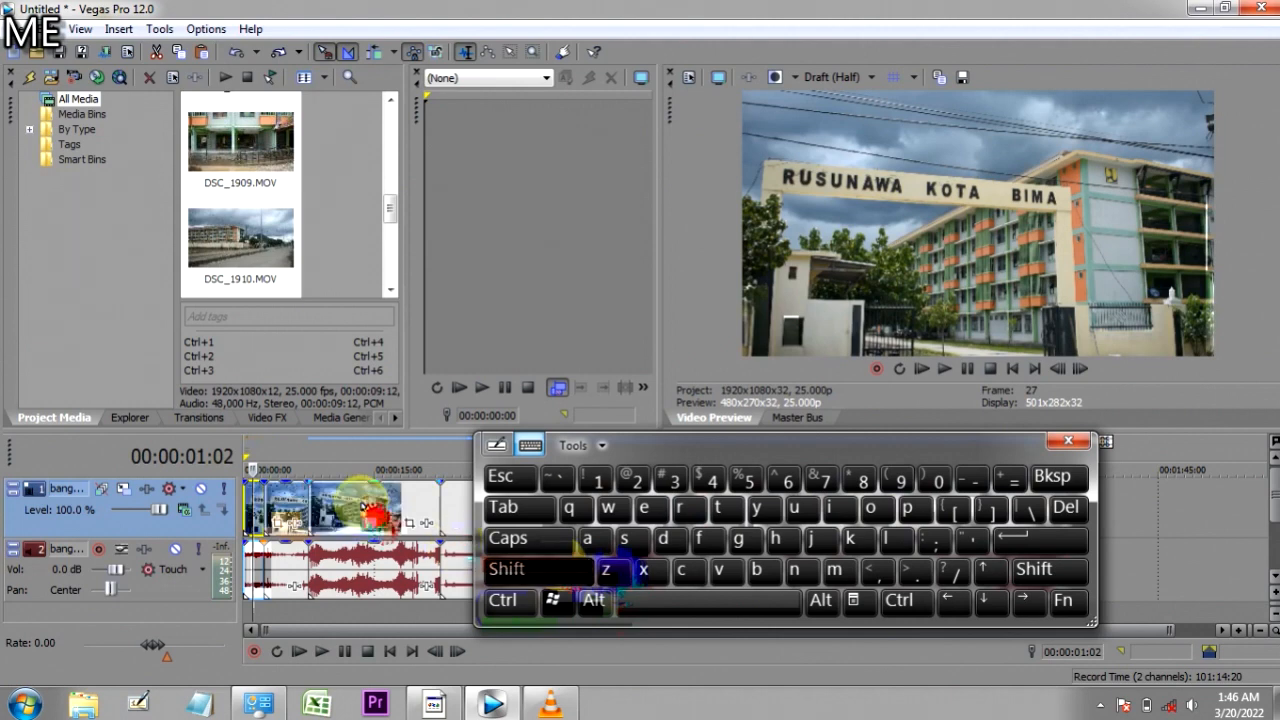
click(503, 601)
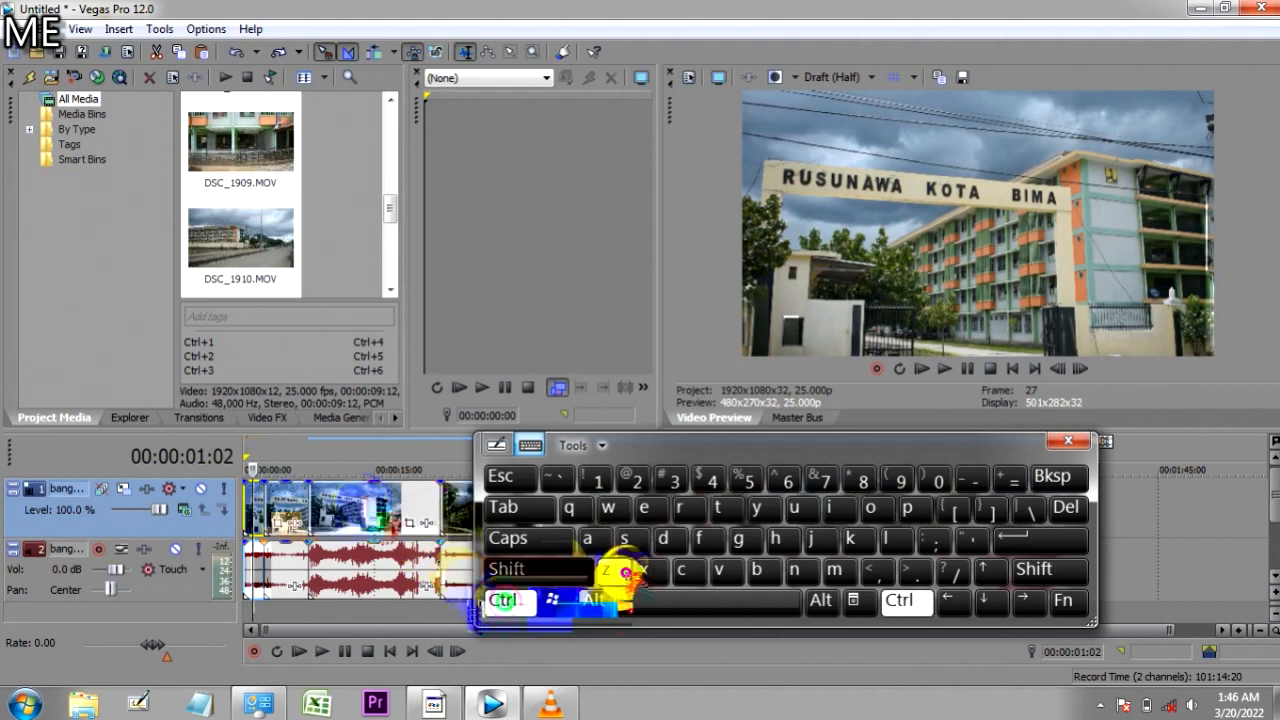
click(613, 571)
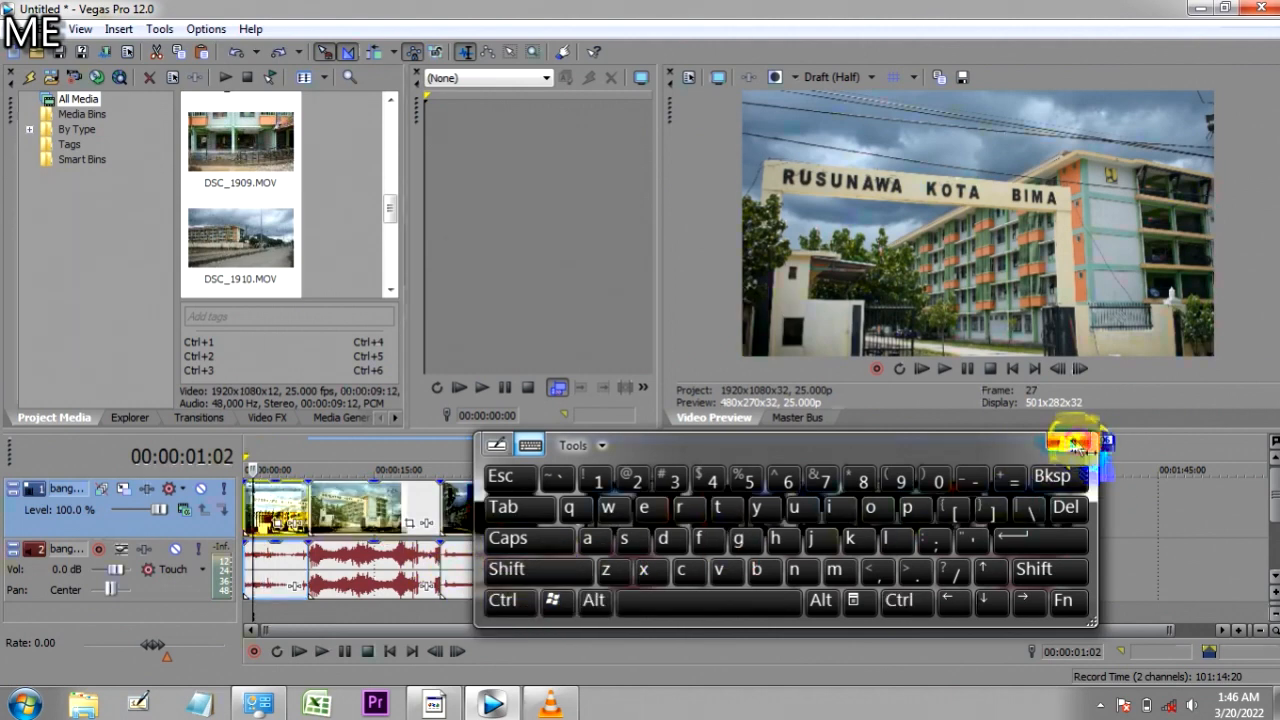
click(1075, 446)
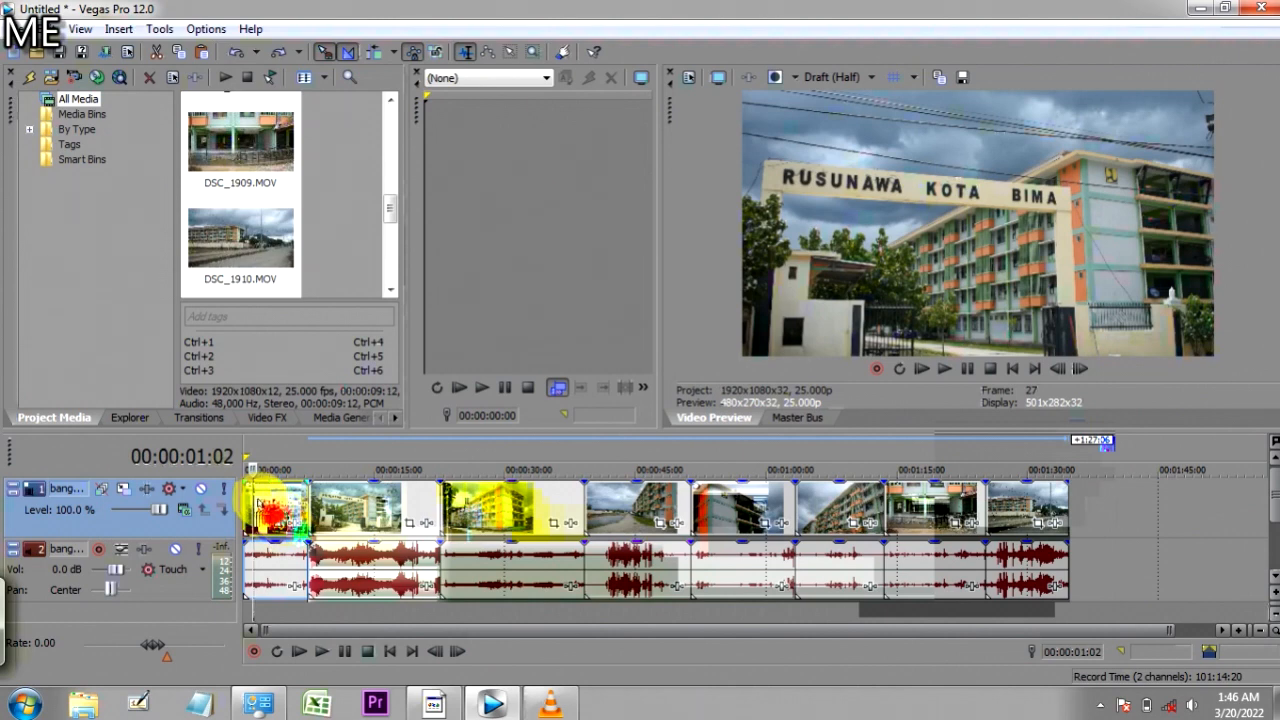
click(270, 512)
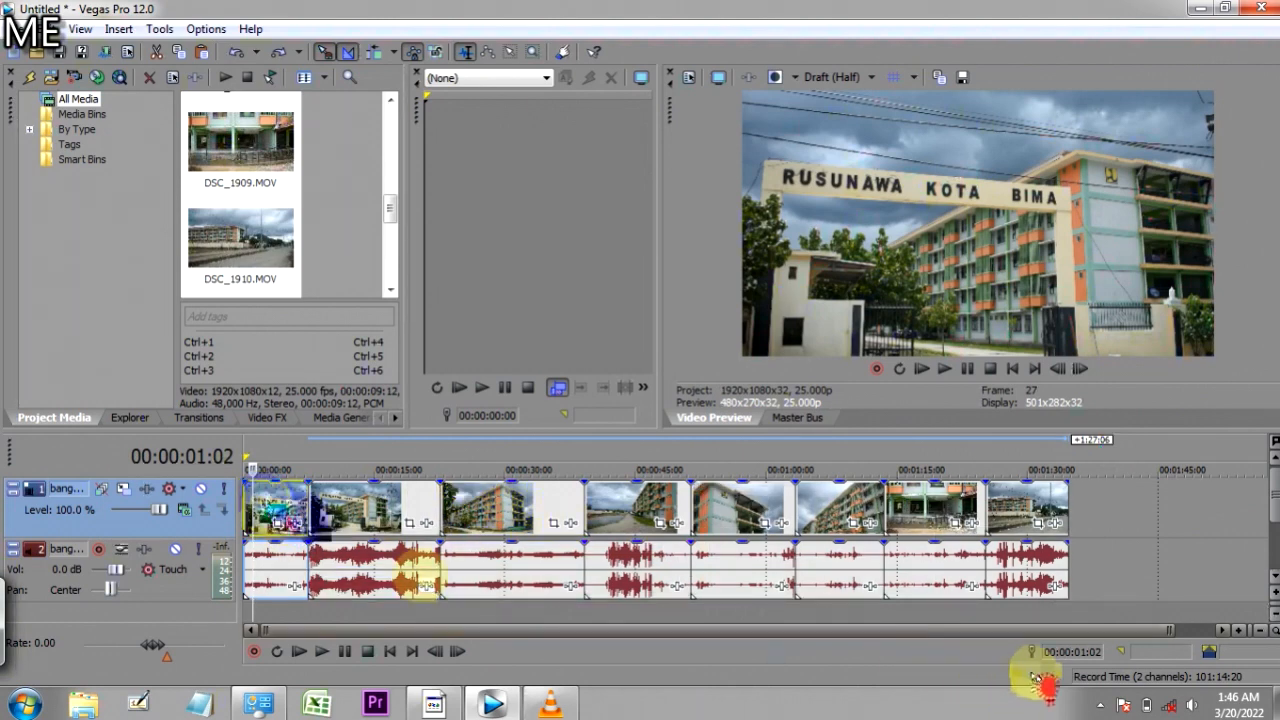
Step: Zoom the timeline in and out in time to examine the clips at several scales
click(1240, 632)
click(1240, 632)
click(1240, 632)
click(1239, 631)
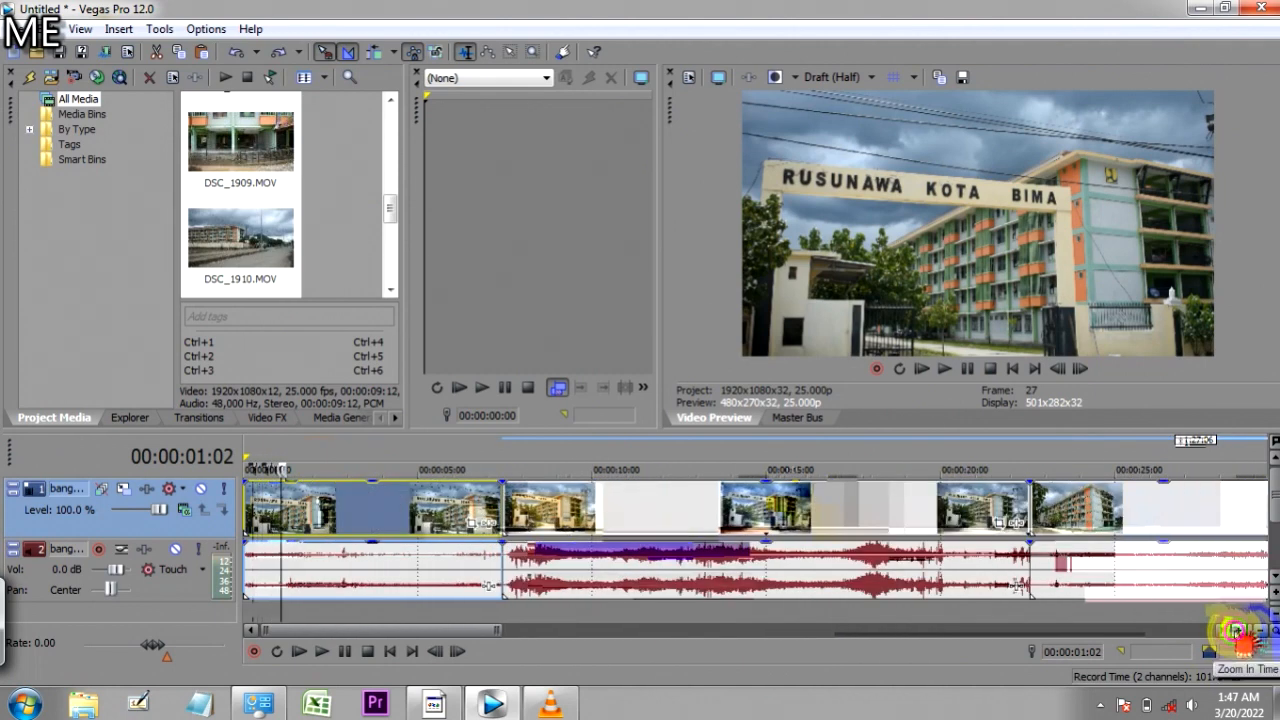
click(1240, 632)
click(1240, 632)
click(1246, 633)
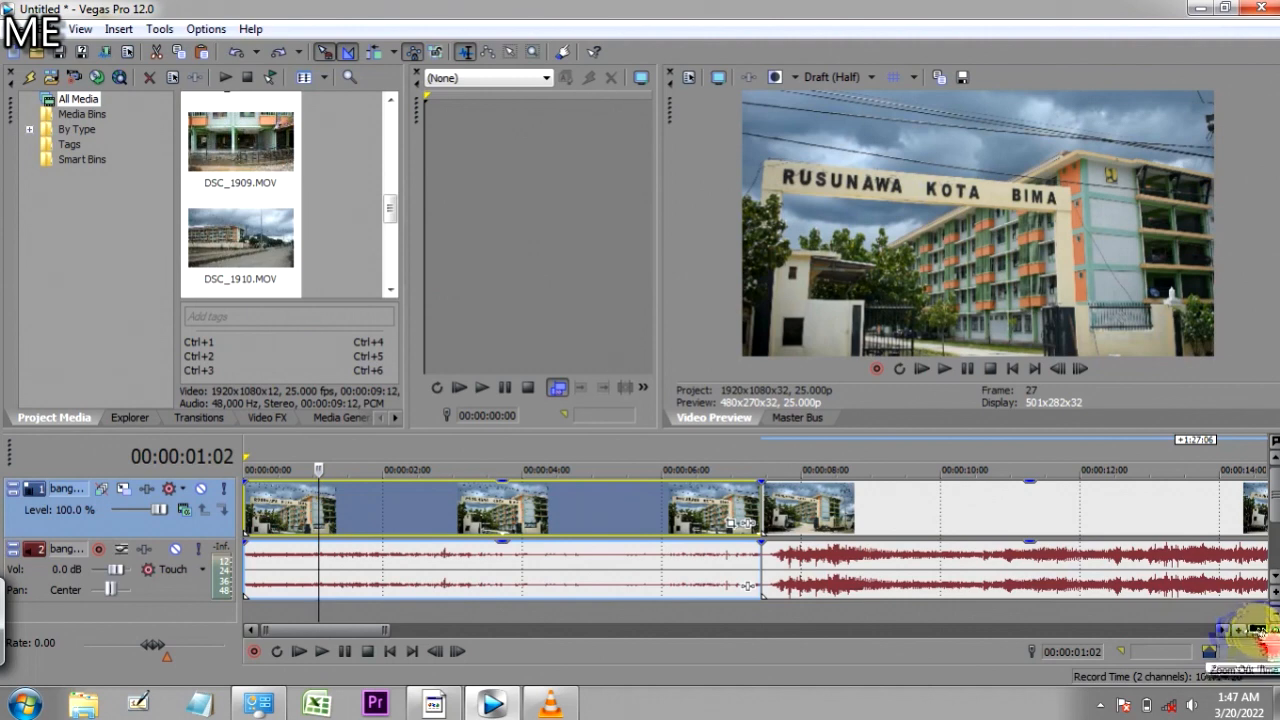
click(1258, 631)
click(1258, 631)
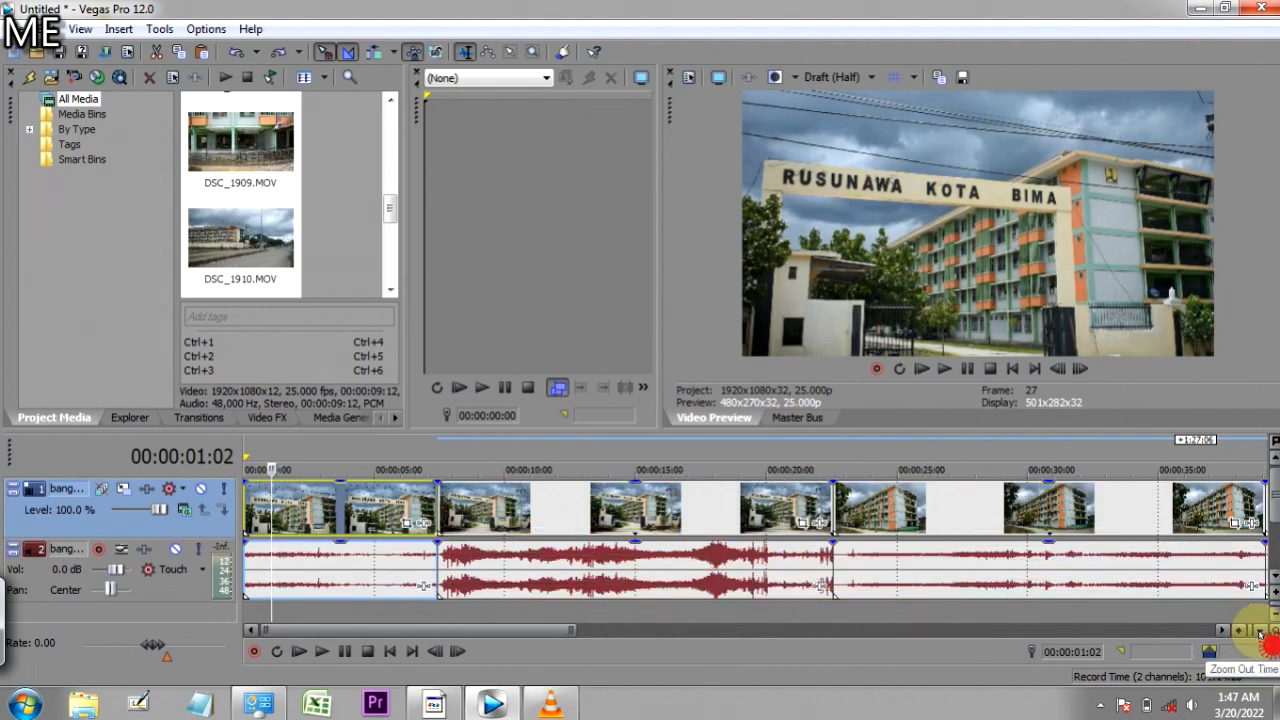
click(1258, 631)
click(1258, 631)
click(1258, 631)
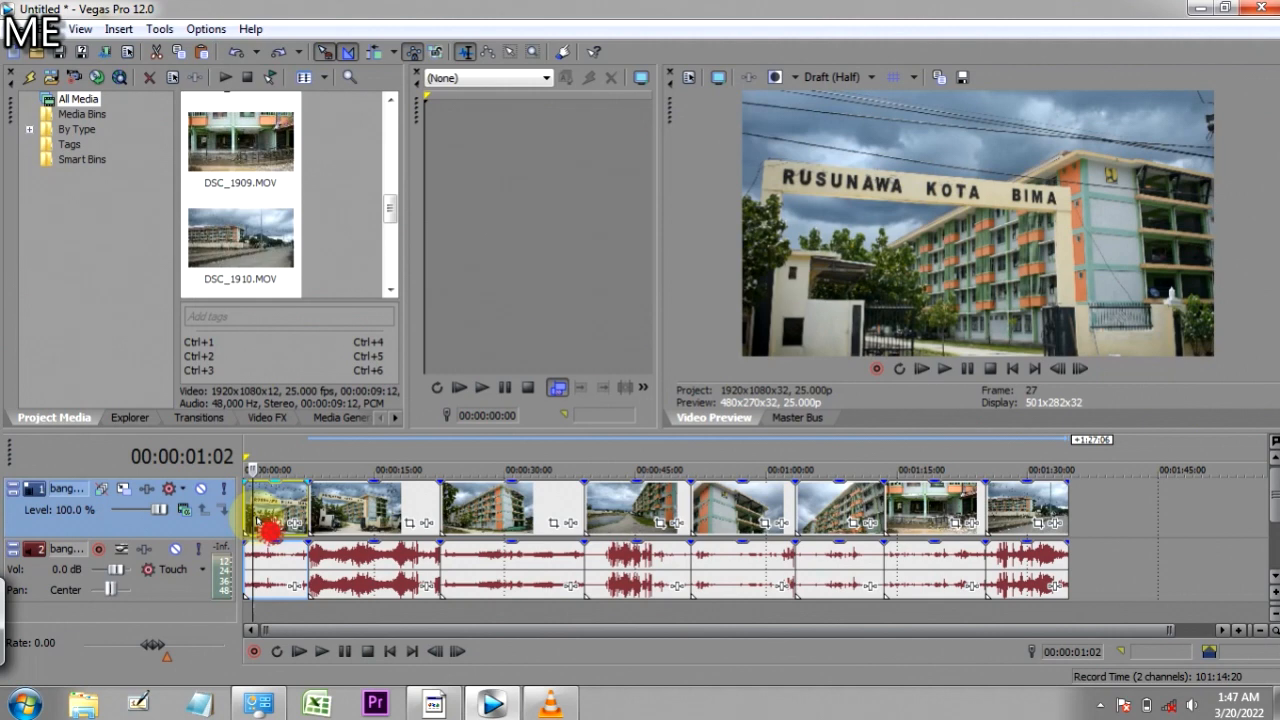
scroll(270, 530, up, 10)
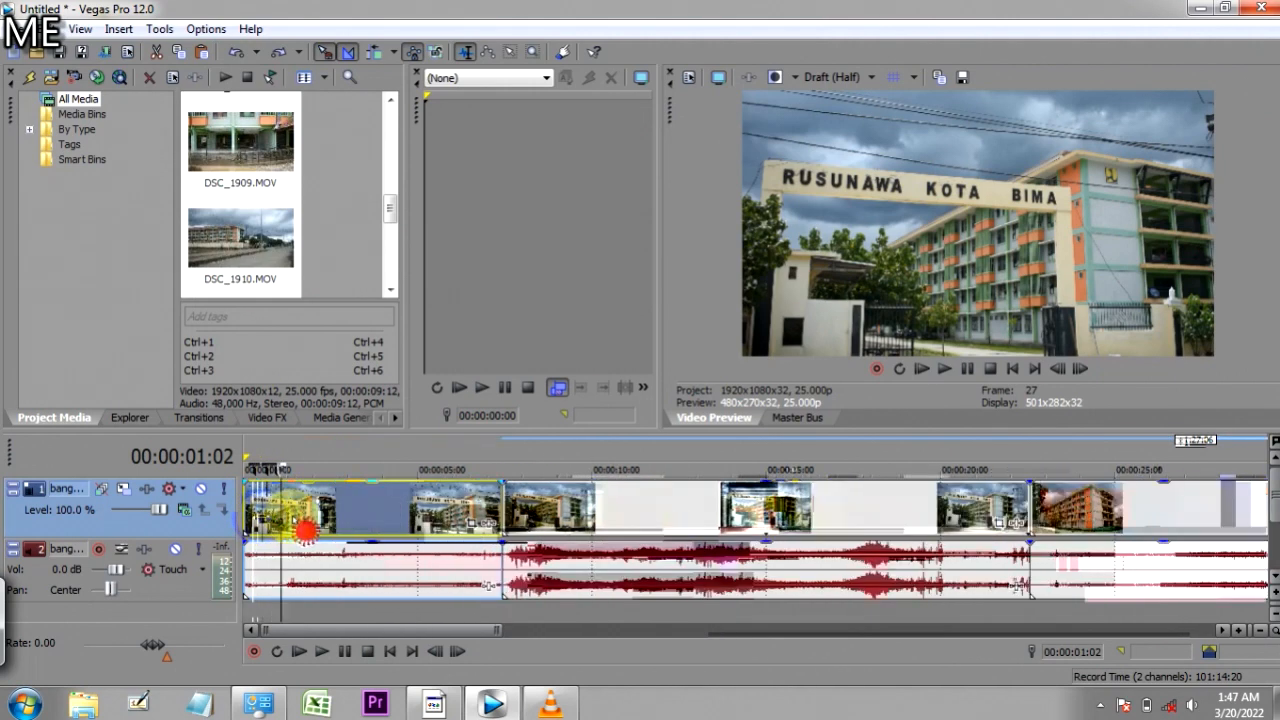
scroll(312, 528, down, 2)
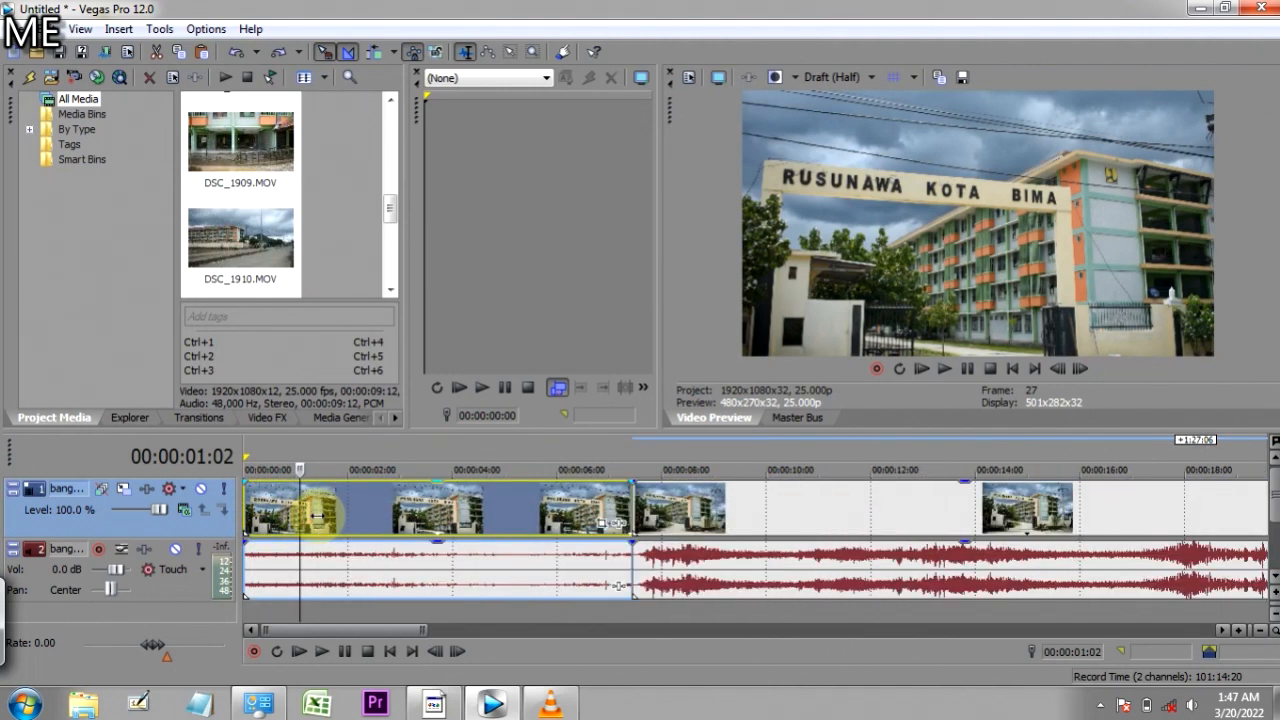
scroll(330, 530, up, 6)
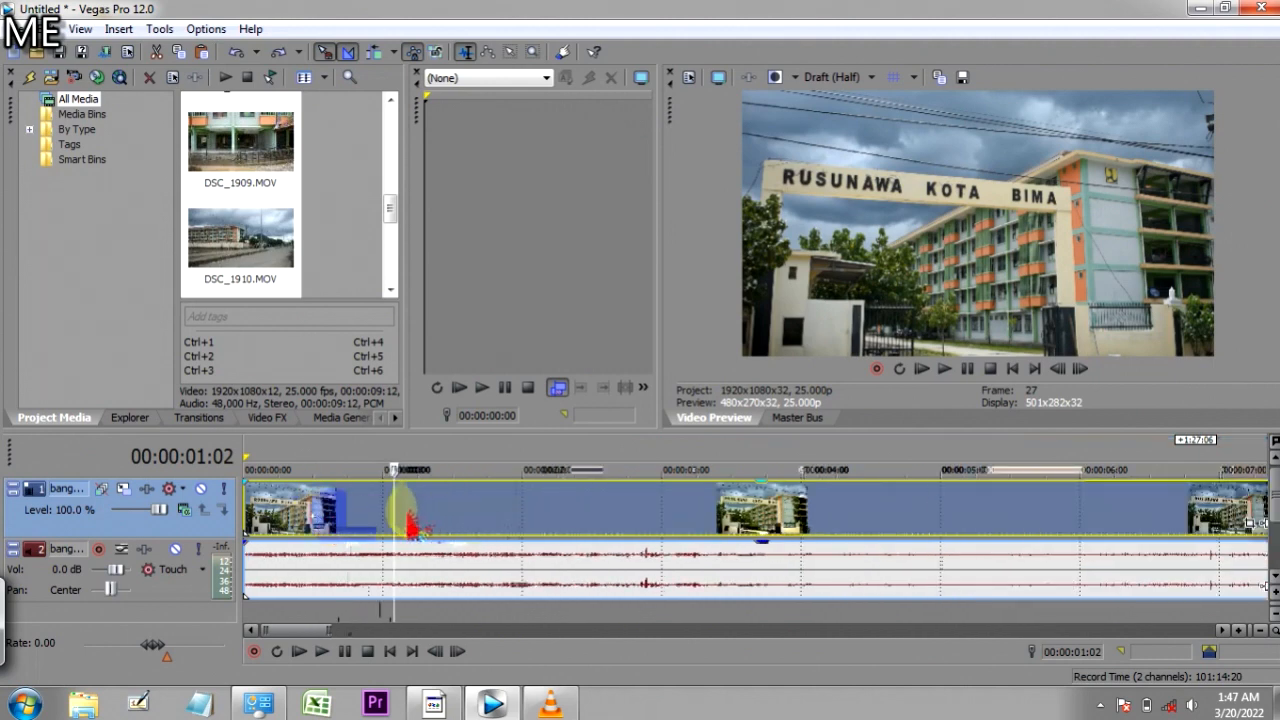
scroll(395, 507, down, 8)
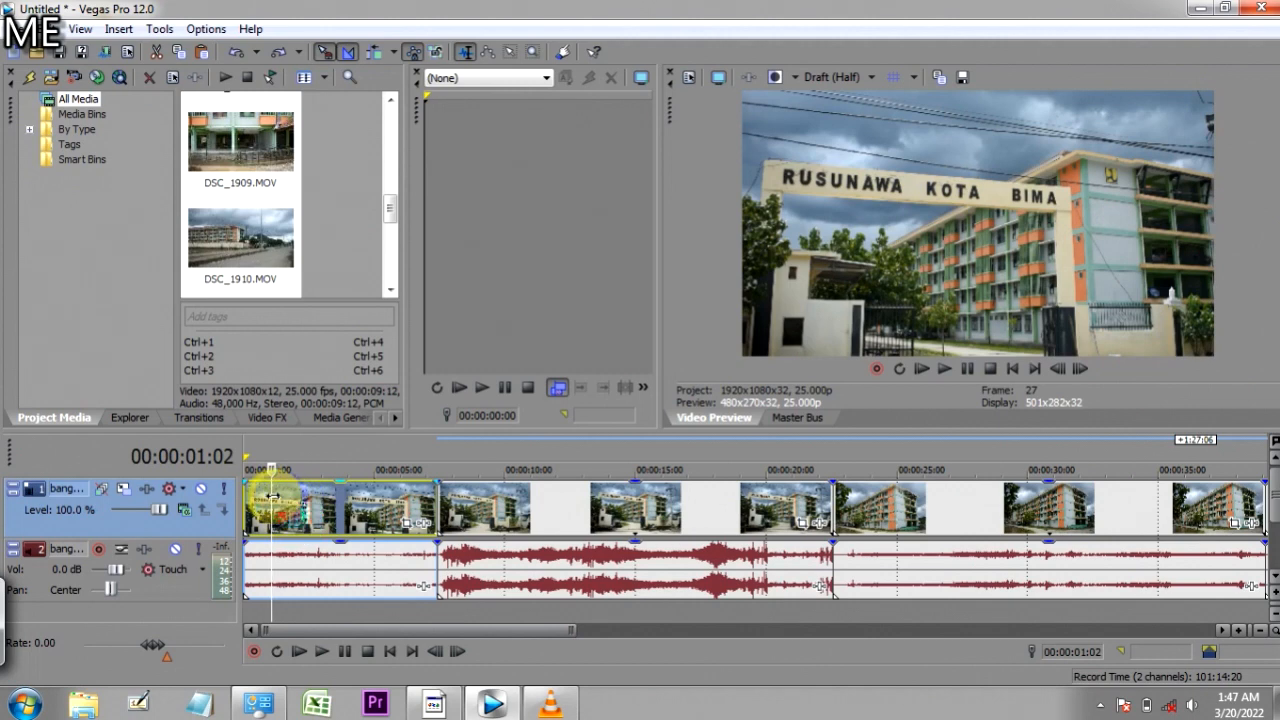
Step: Step the playhead frame by frame through the first clip and play it from its start to examine the footage
click(263, 497)
key(Left)
key(Left)
key(Left)
key(Left)
key(Left)
key(Left)
key(Left)
key(Left)
key(Left)
key(Left)
key(Left)
key(Left)
key(Right)
key(Right)
key(Right)
key(Right)
key(Right)
key(Right)
key(Right)
key(Right)
key(Right)
key(Right)
key(Right)
key(Right)
key(Right)
key(Right)
key(Right)
key(Right)
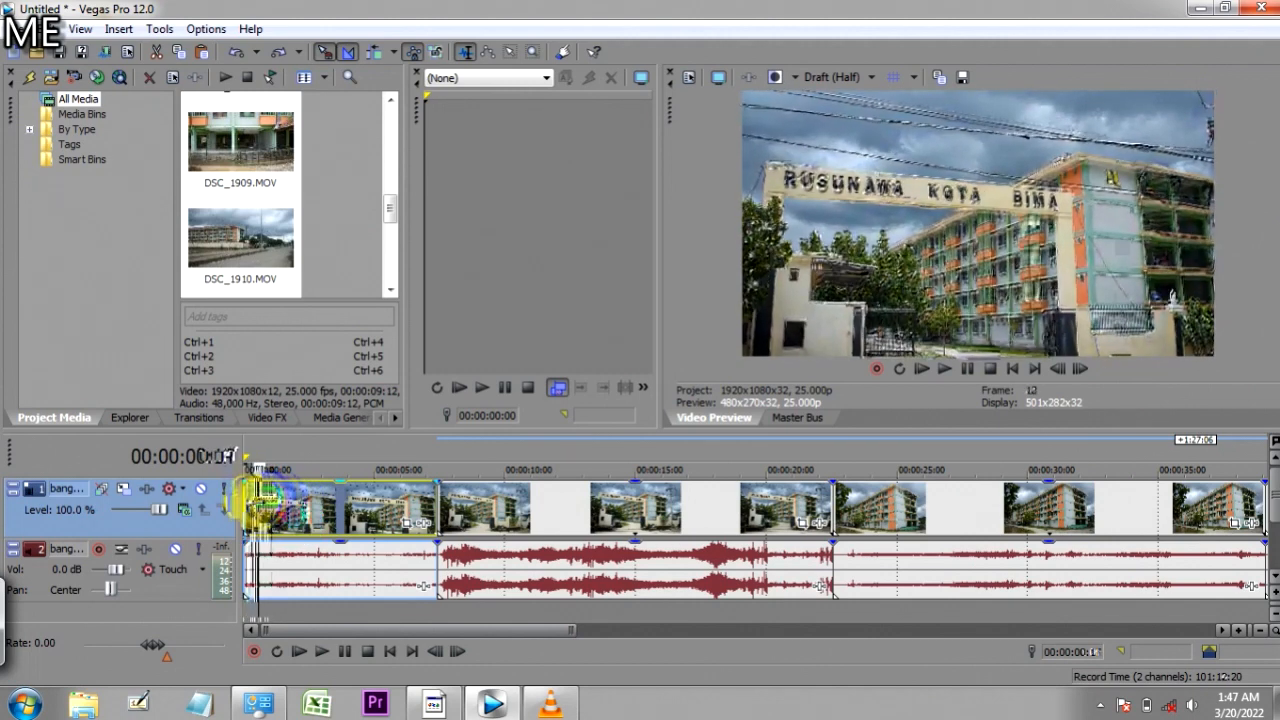
mouse_move(267, 503)
mouse_down()
mouse_move(405, 518)
mouse_move(245, 516)
mouse_up()
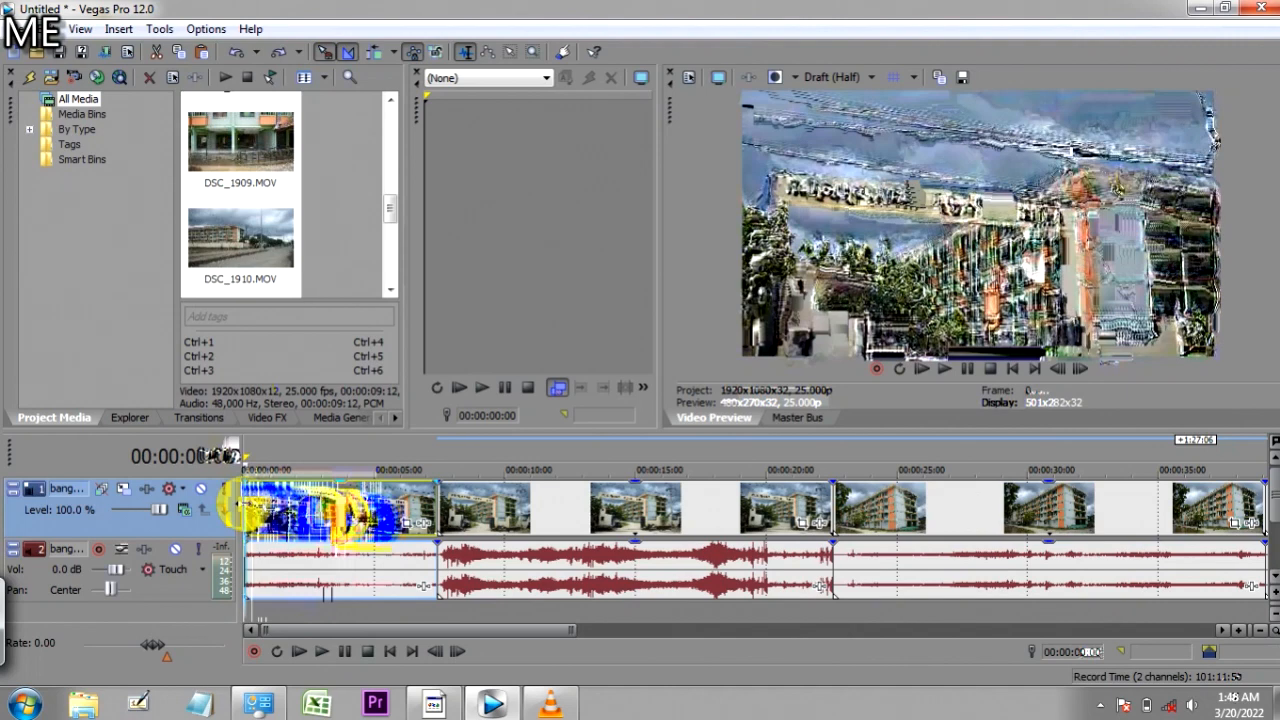
key(space)
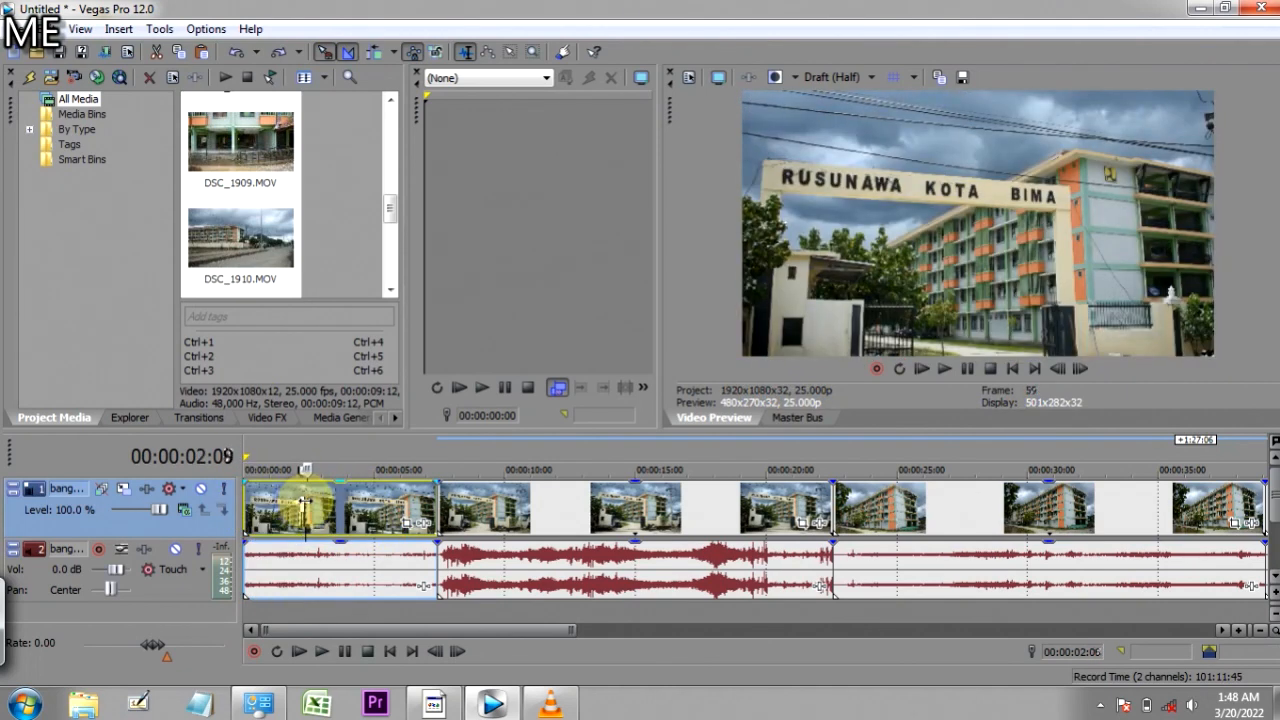
Step: Trim the start of the first clip to the playhead at 00:00:02:00, leaving the other clips in place
mouse_move(306, 502)
mouse_down()
mouse_move(318, 502)
mouse_move(295, 497)
mouse_up()
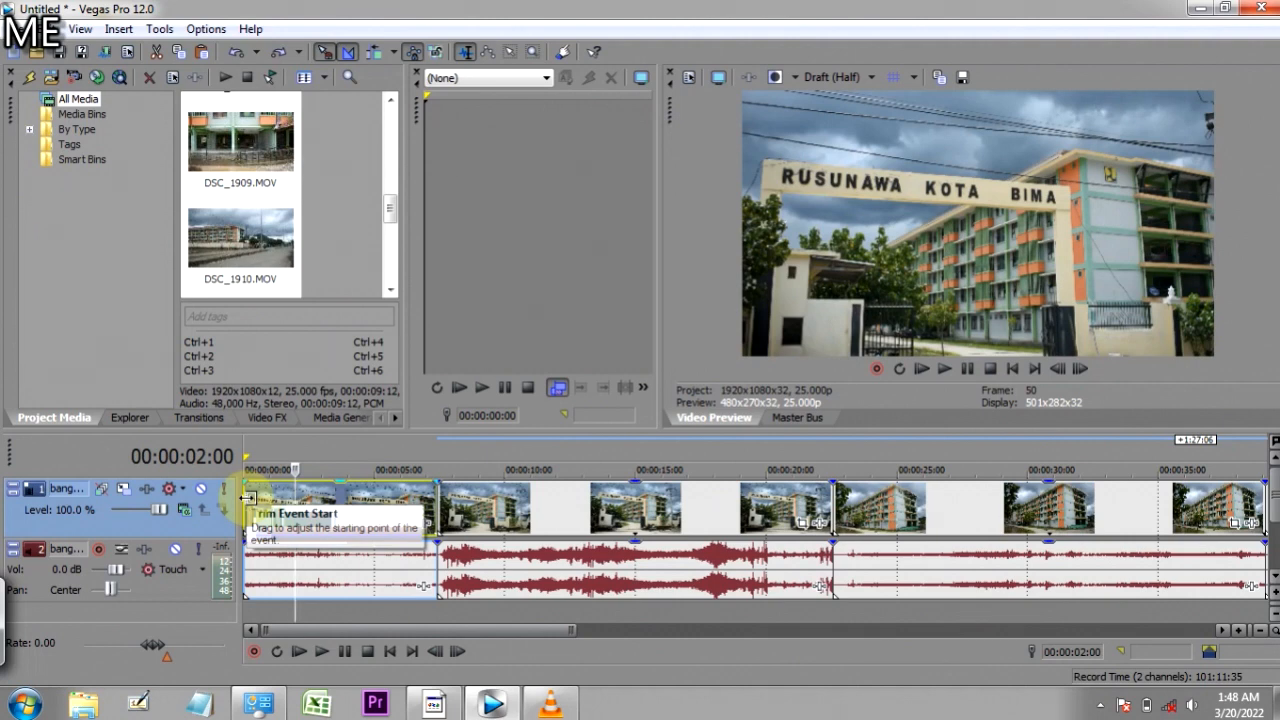
drag(247, 497, 297, 499)
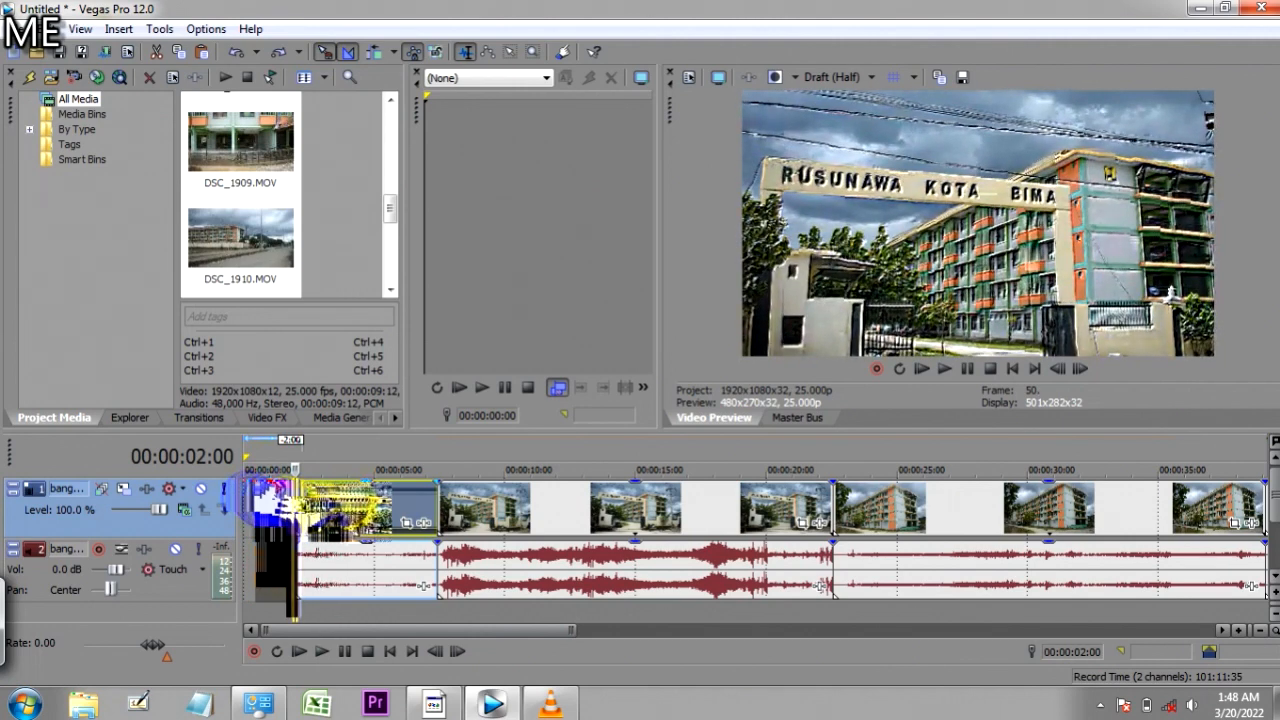
drag(297, 499, 297, 506)
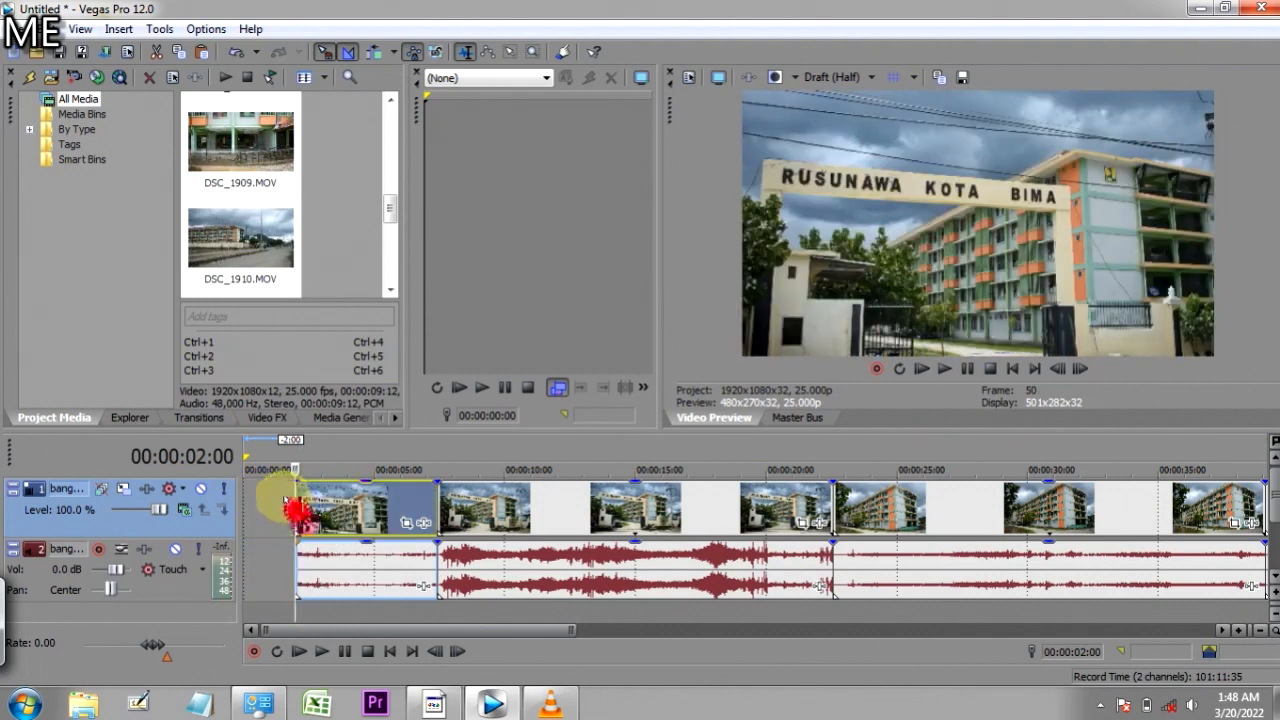
Step: Move the trimmed first clip back to the very start of the timeline
drag(337, 487, 275, 488)
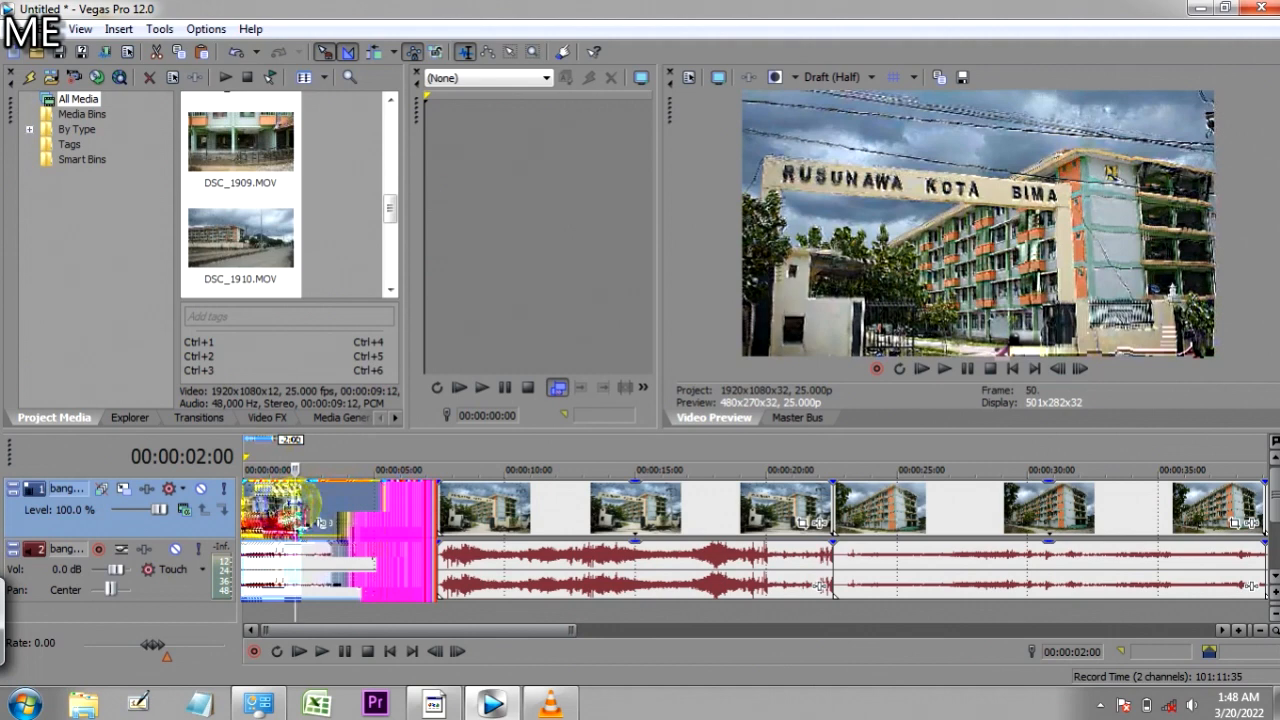
mouse_move(275, 488)
mouse_down()
mouse_move(275, 505)
mouse_move(318, 514)
mouse_move(276, 514)
mouse_up()
click(330, 511)
Step: Undo the move and the start trim of the first clip with the on-screen keyboard, and close the keyboard
click(10, 571)
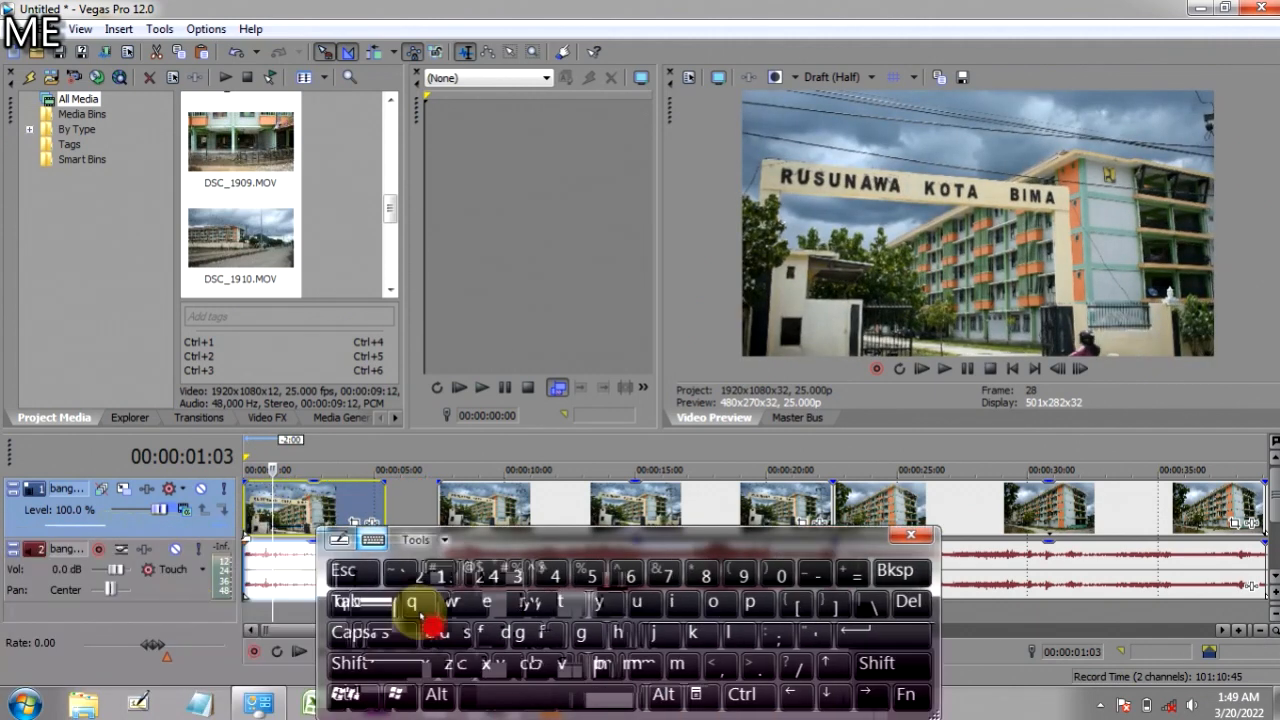
click(385, 695)
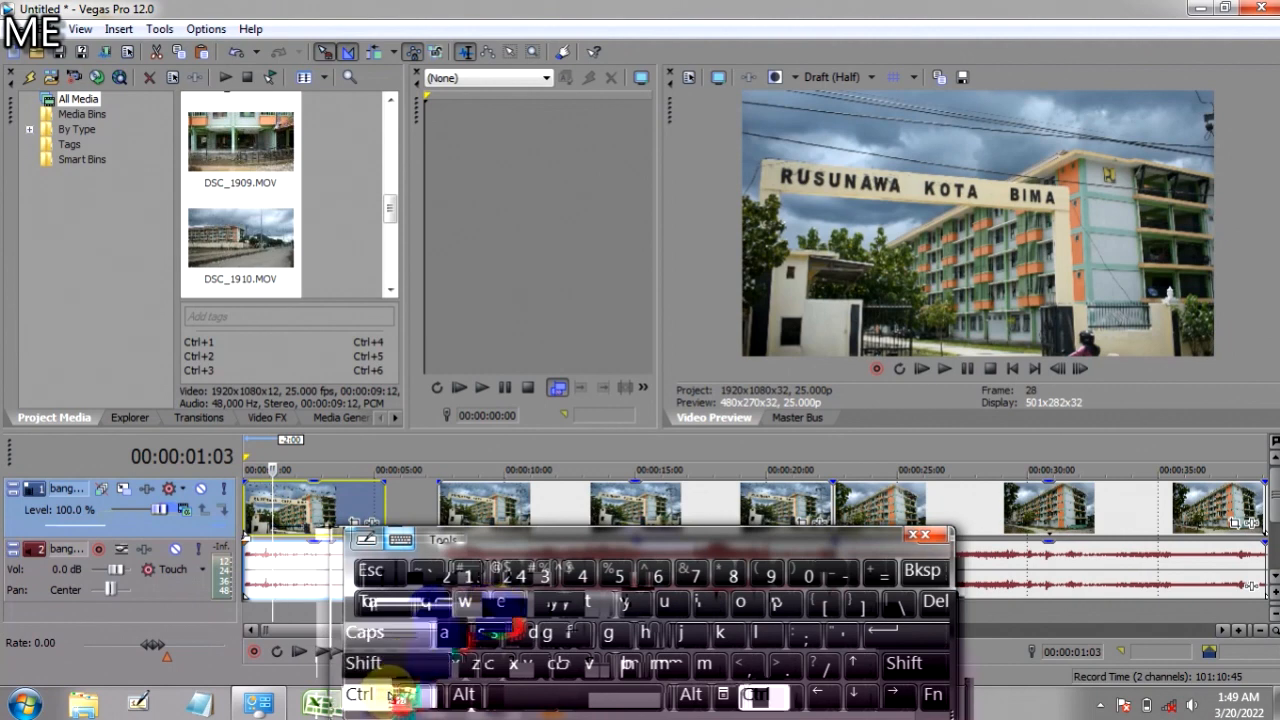
click(466, 664)
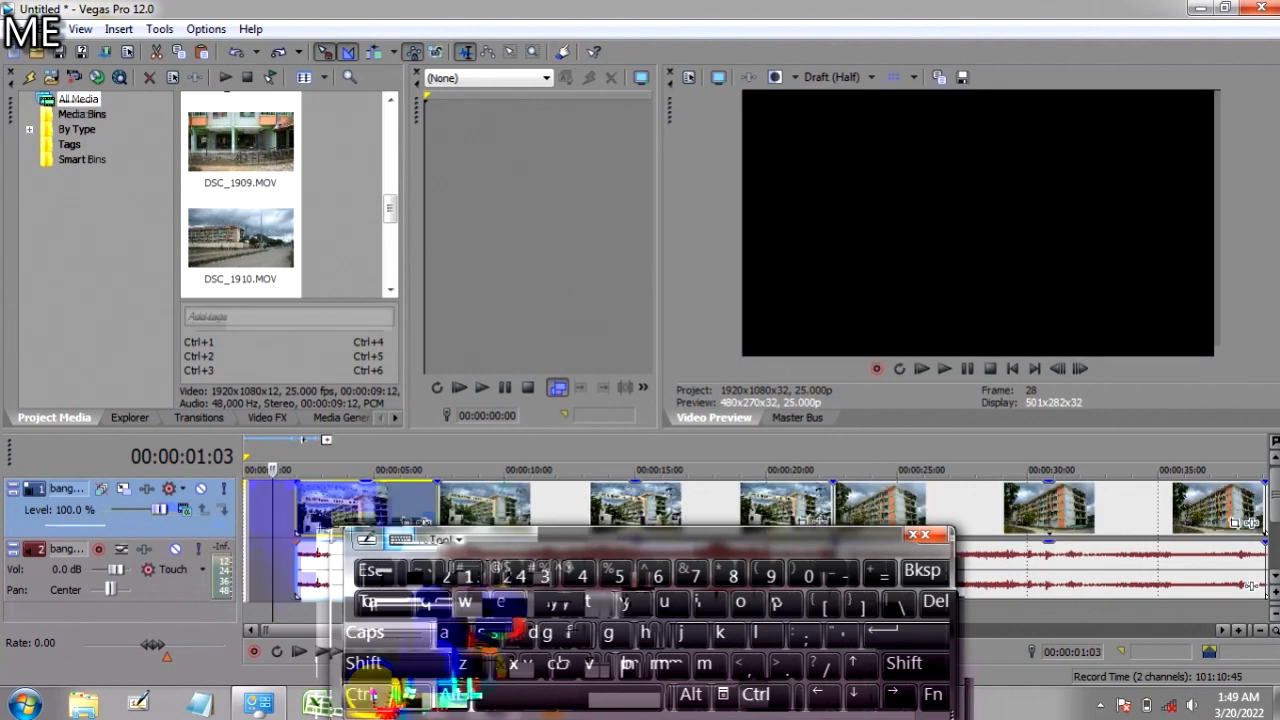
click(463, 663)
click(375, 694)
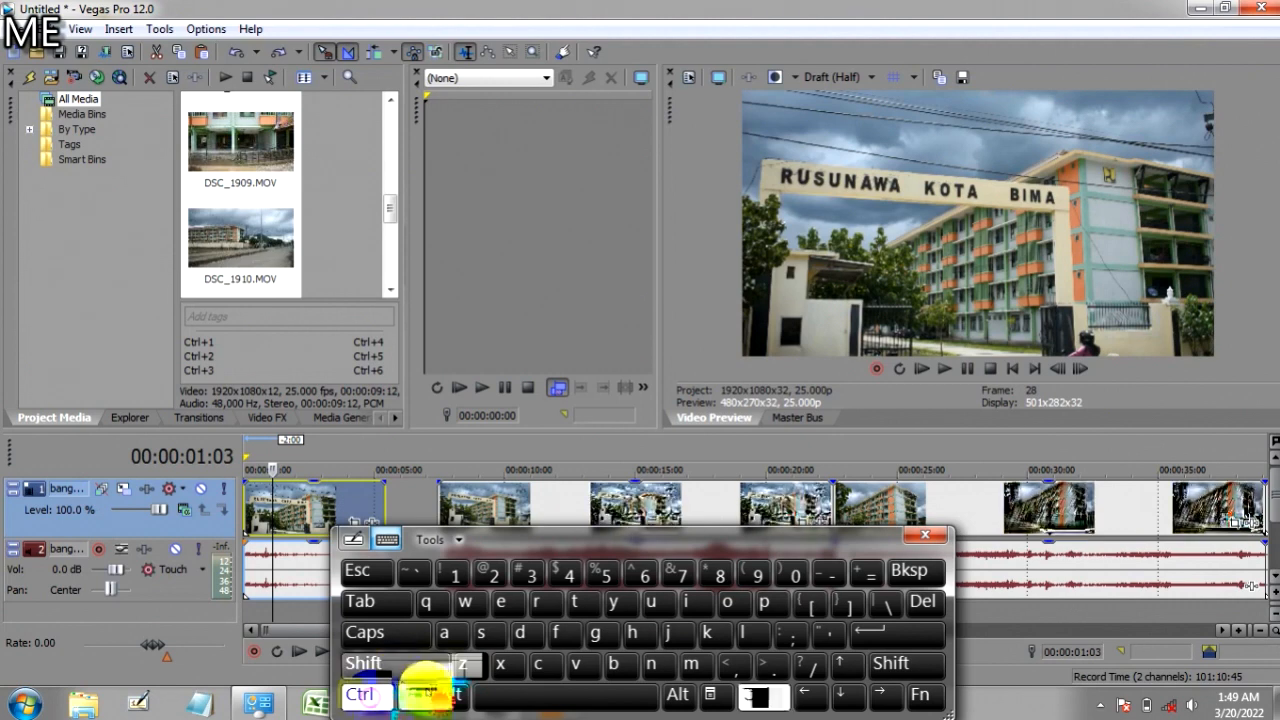
click(466, 664)
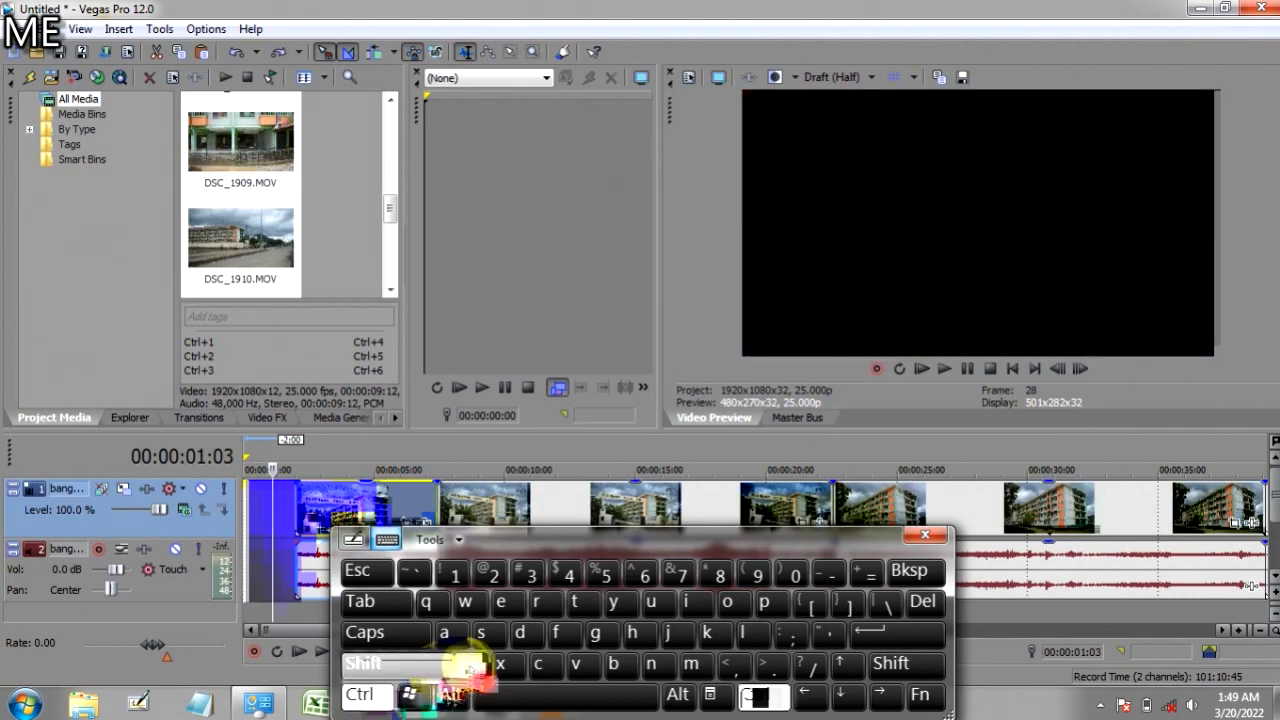
click(925, 535)
click(713, 288)
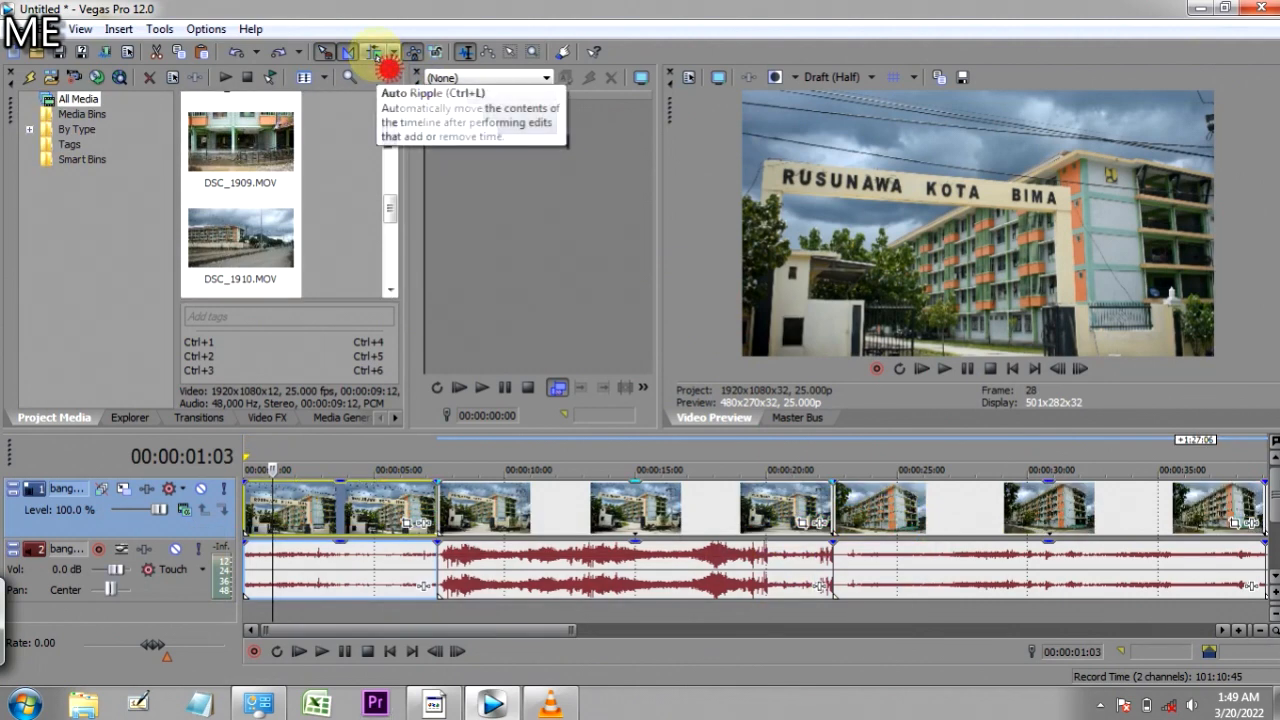
Step: With Auto Ripple enabled, trim about 1 second off the first clip's start and about 3 seconds off its end
click(390, 60)
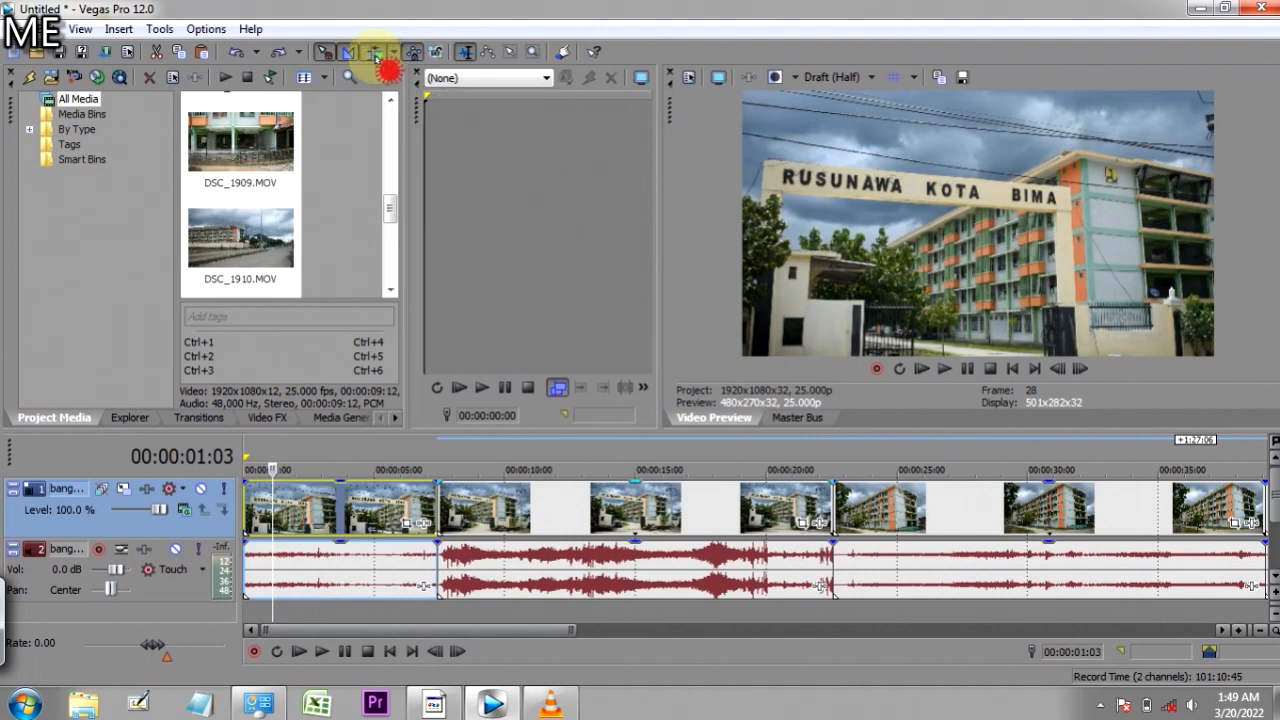
mouse_move(377, 58)
mouse_down()
mouse_move(380, 150)
mouse_move(312, 422)
mouse_move(251, 508)
mouse_move(280, 518)
mouse_up()
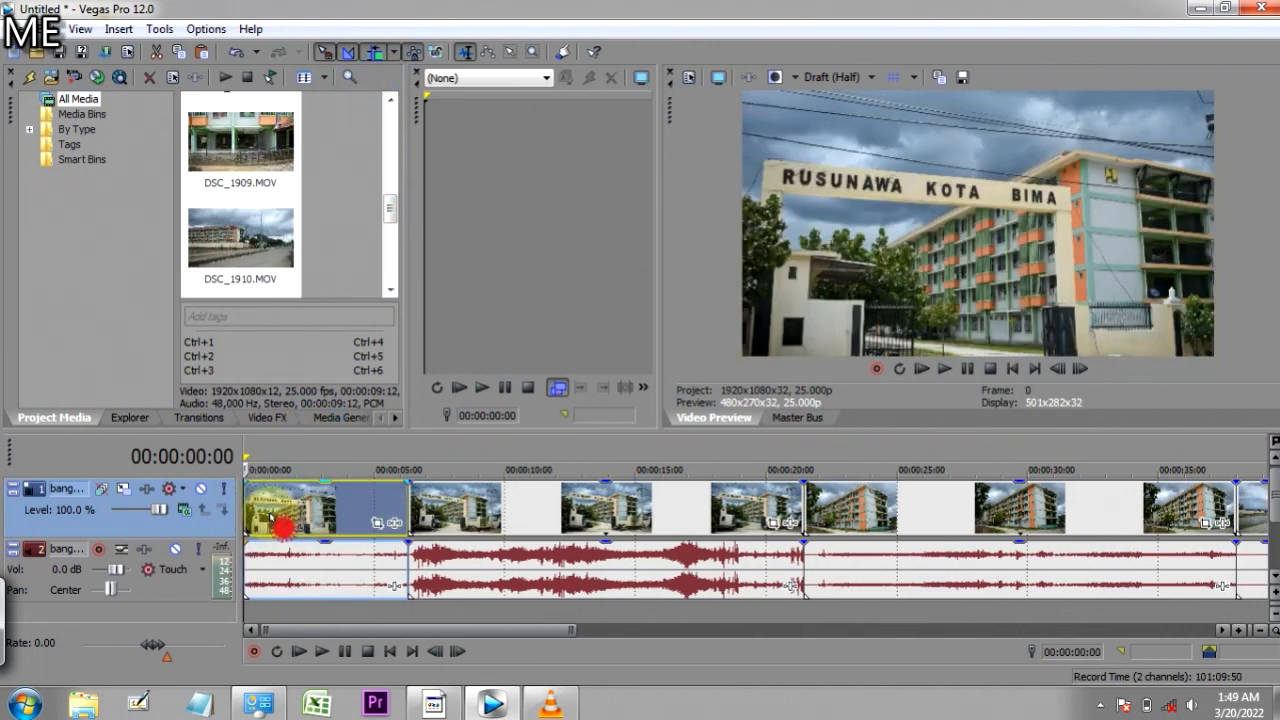
drag(283, 527, 400, 506)
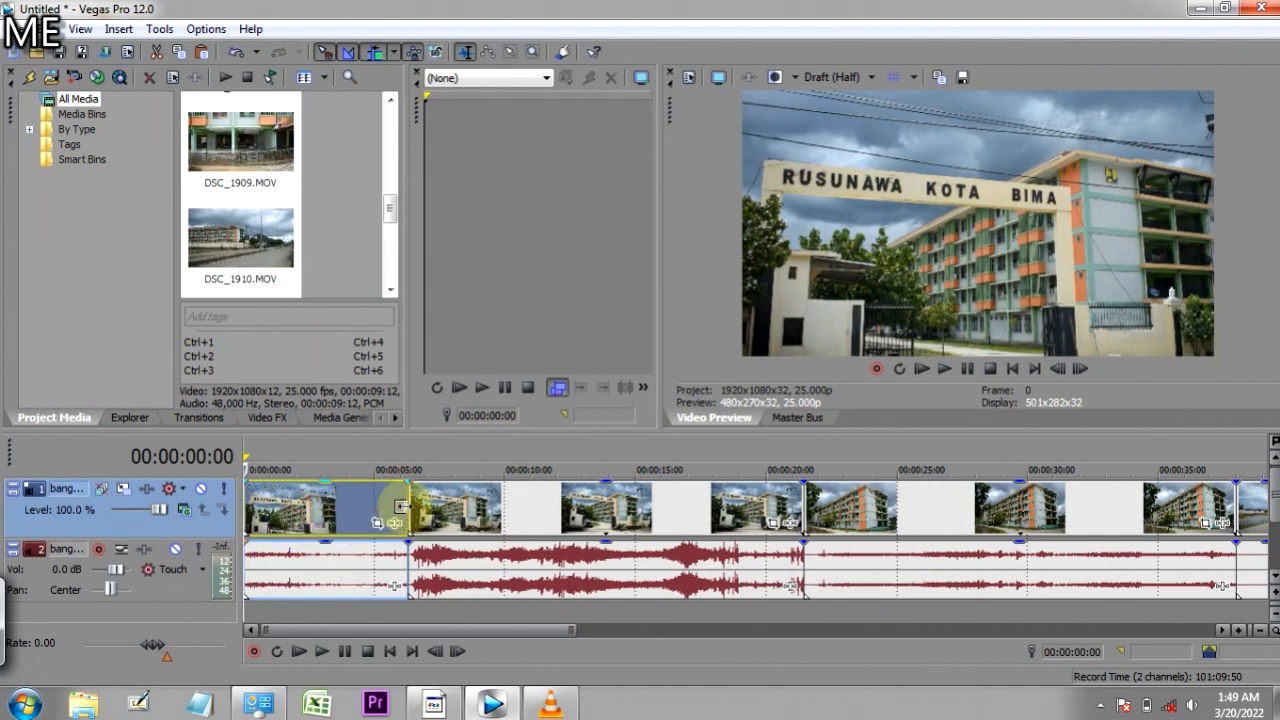
drag(400, 507, 332, 503)
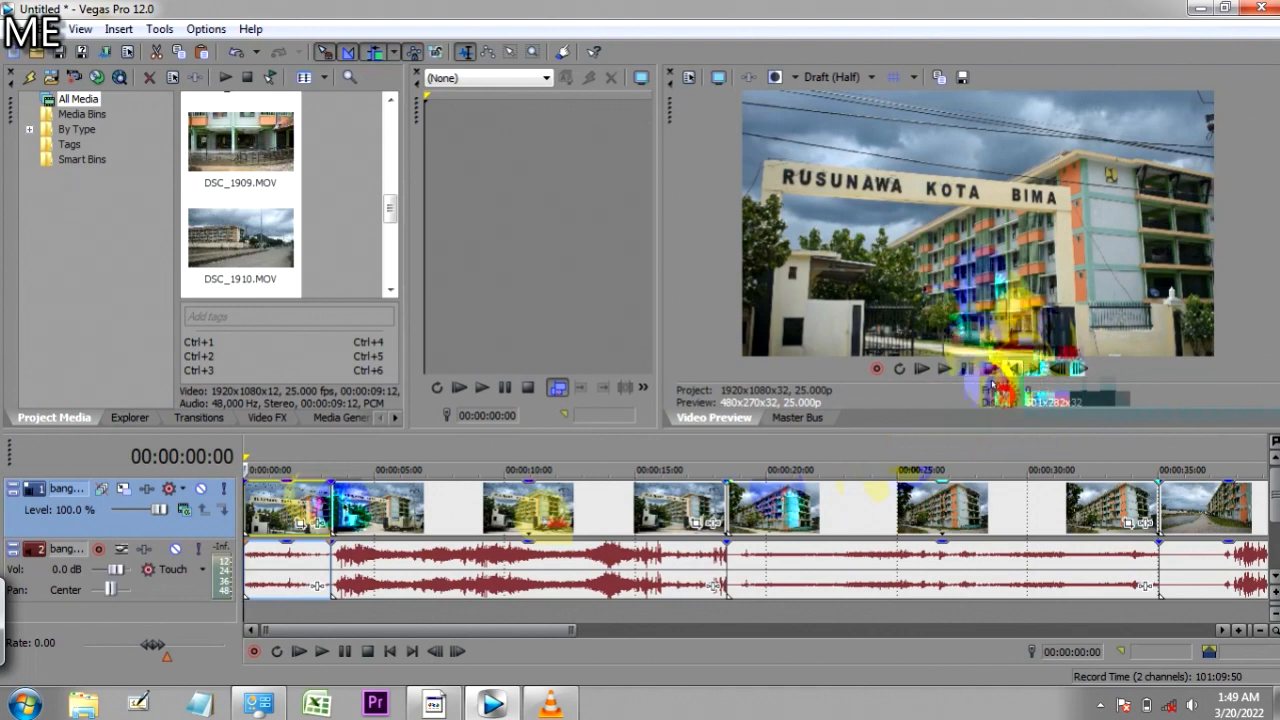
Step: Play the timeline from the start through the first cut and scrub within the first clip to review the trimmed result
click(314, 512)
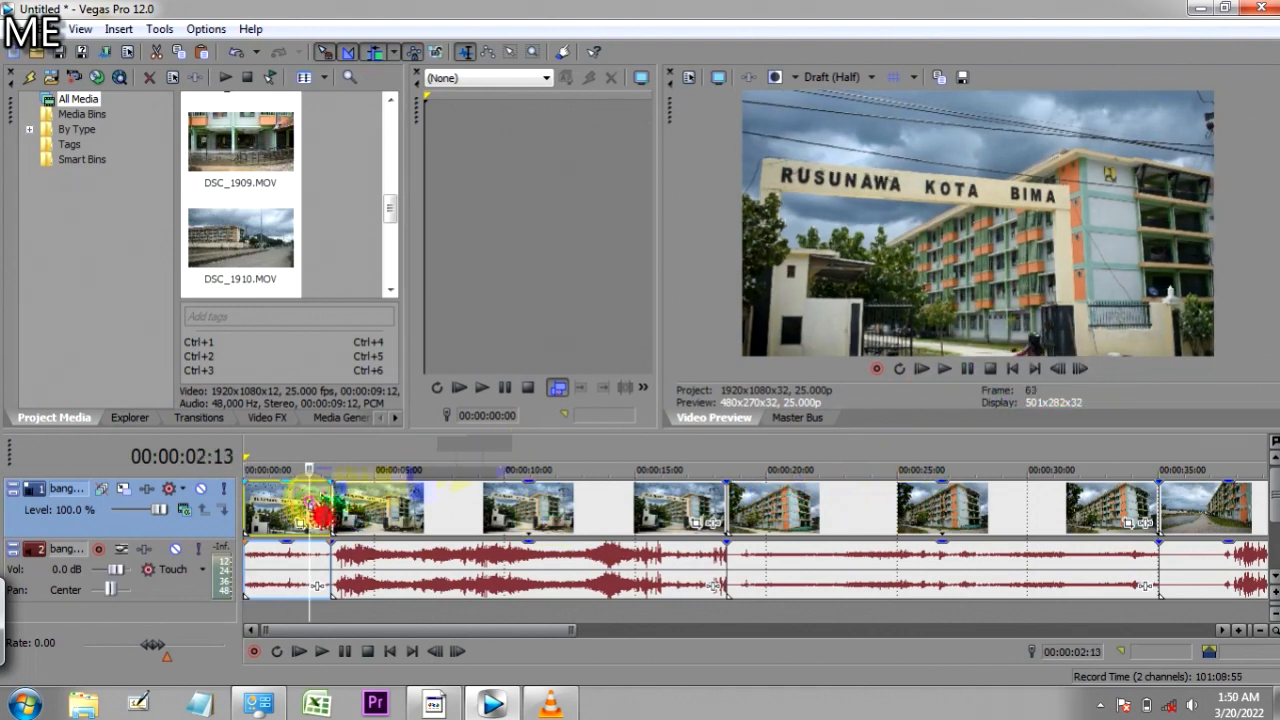
click(1012, 368)
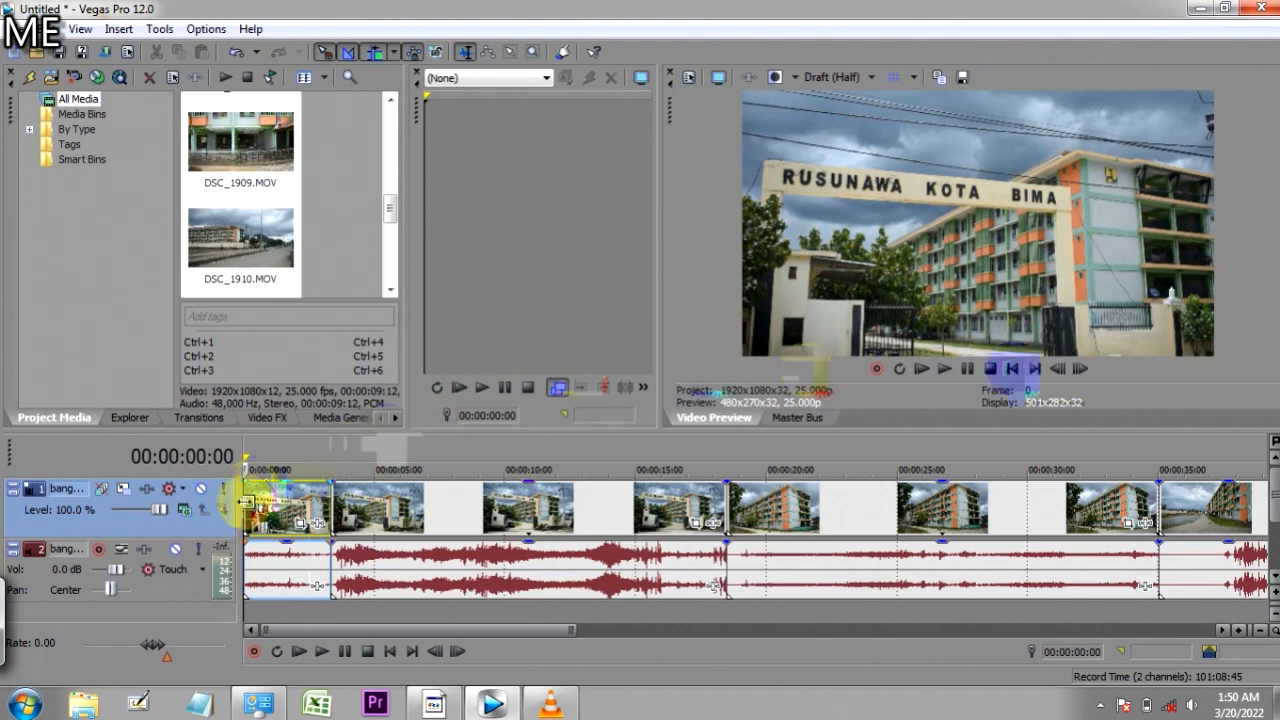
click(302, 512)
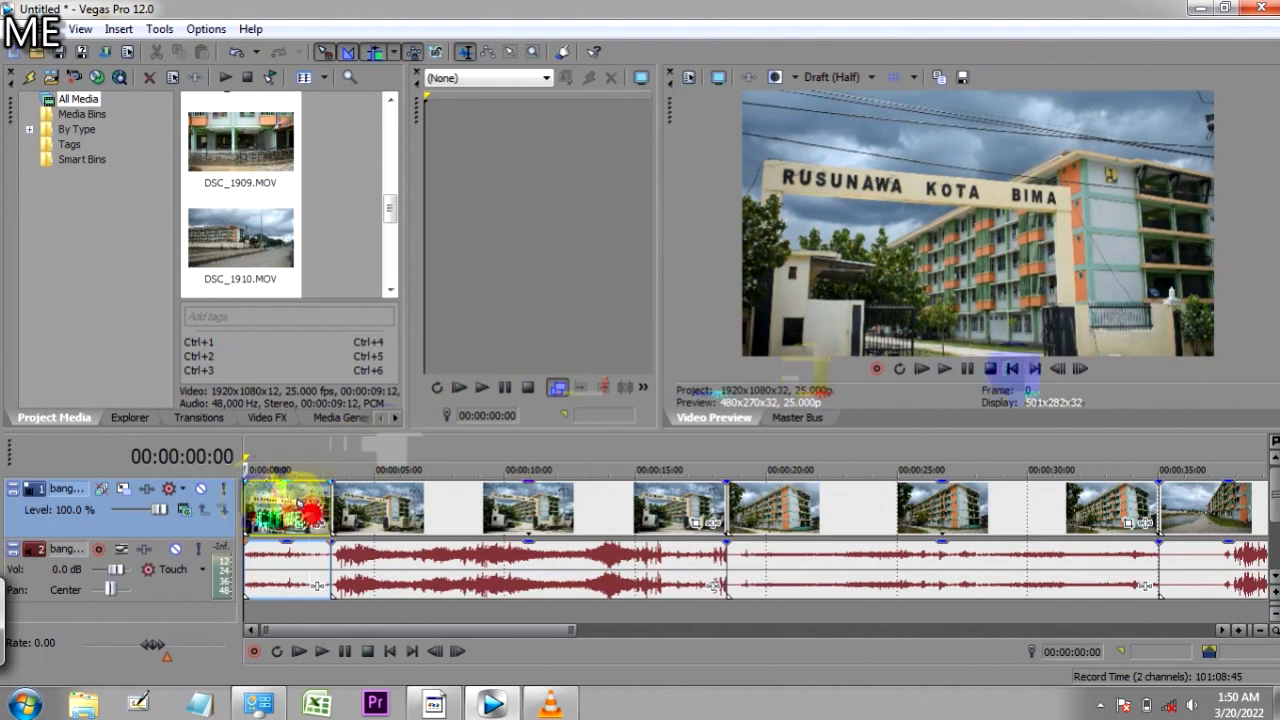
click(298, 500)
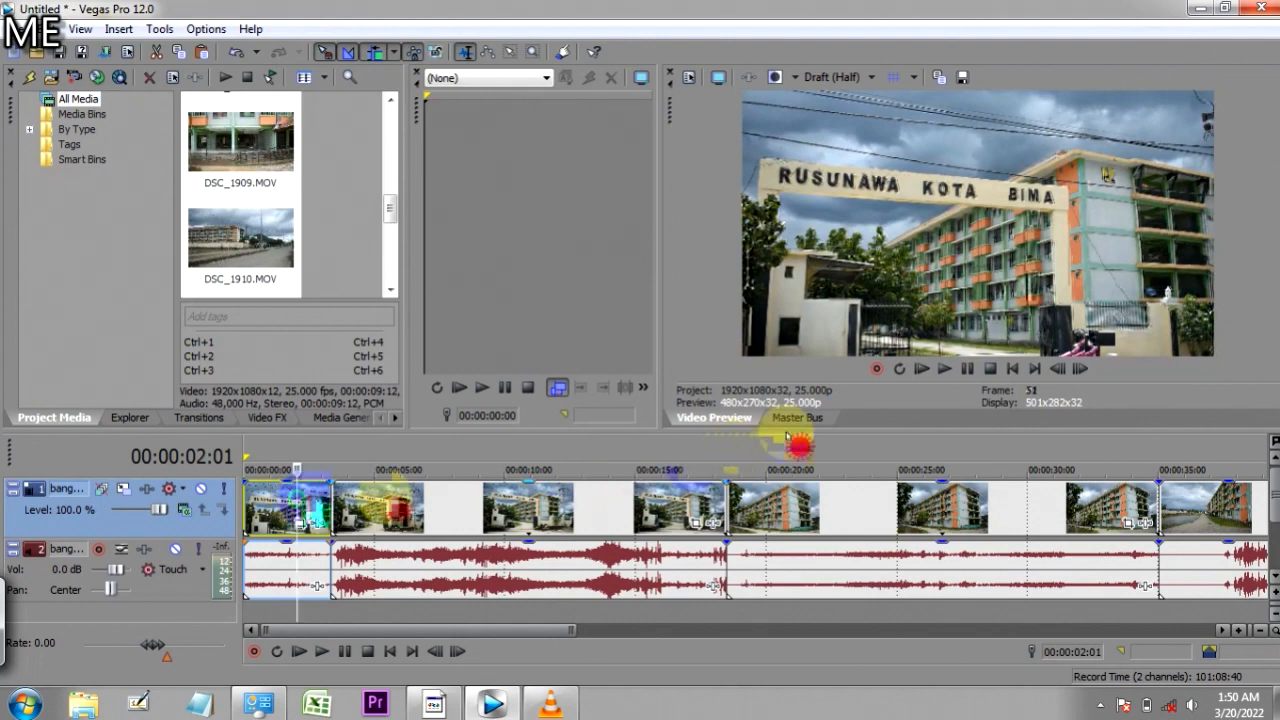
click(1013, 369)
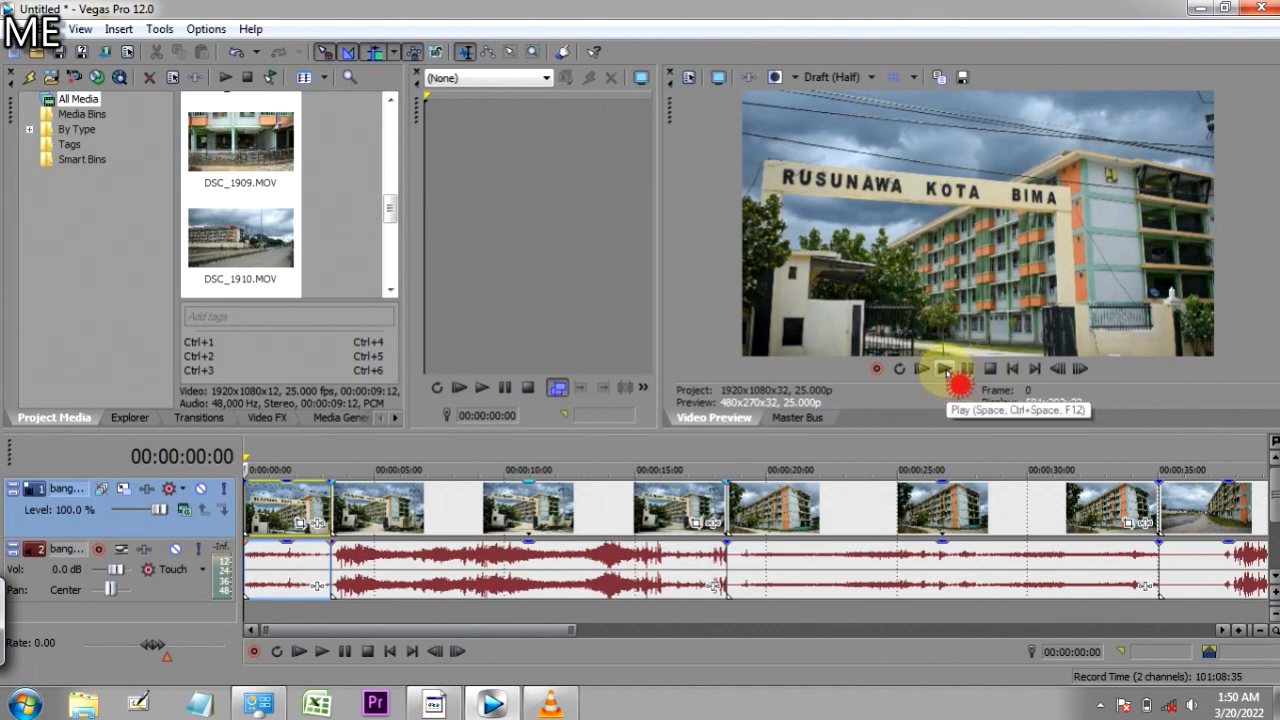
click(946, 370)
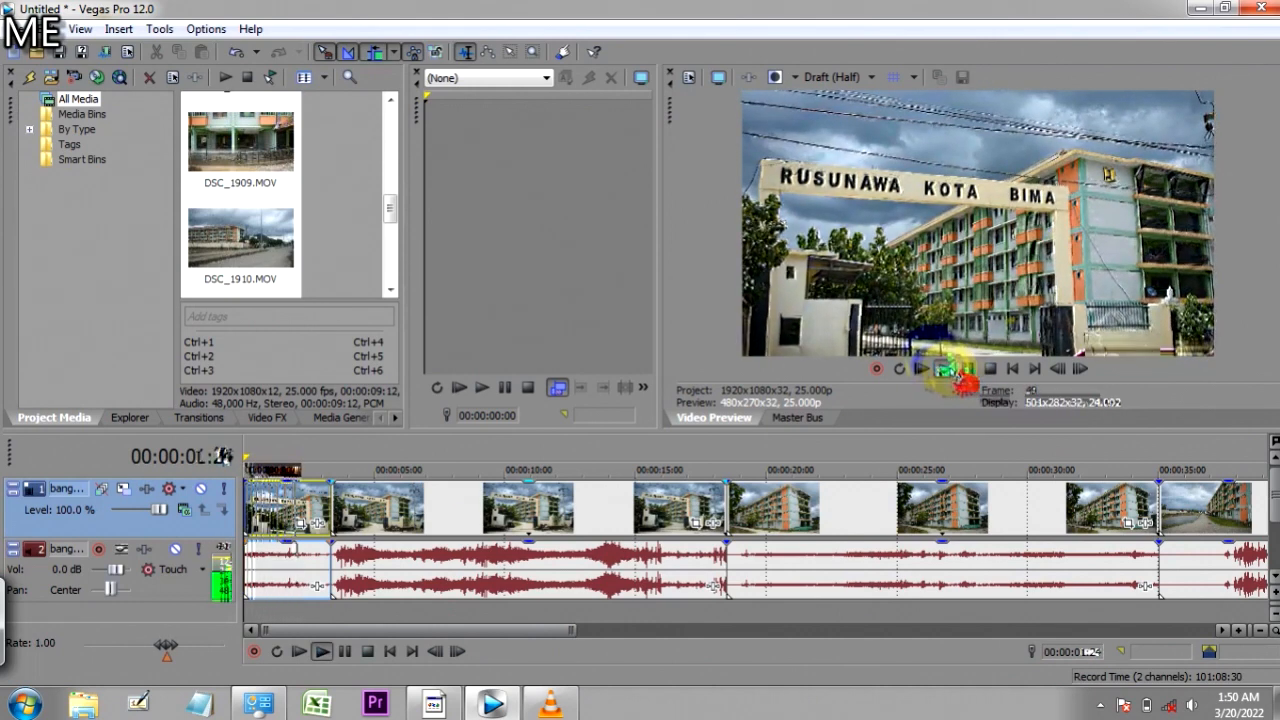
click(967, 370)
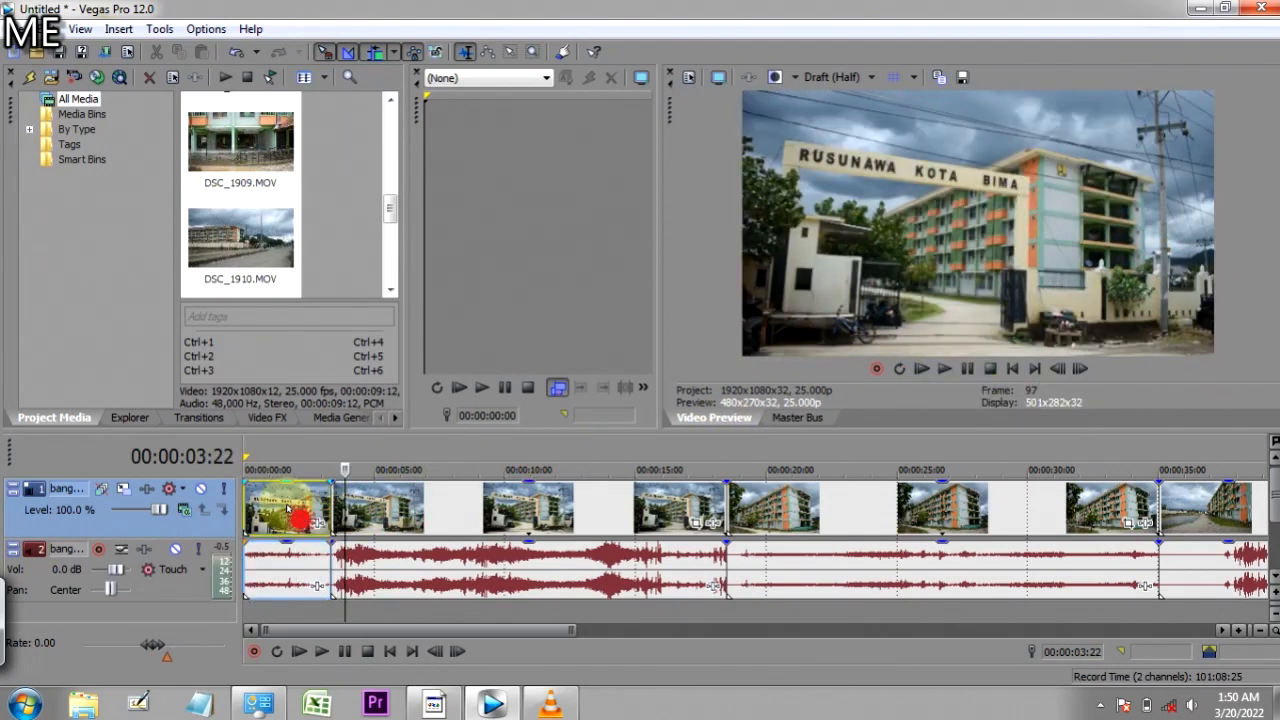
click(968, 370)
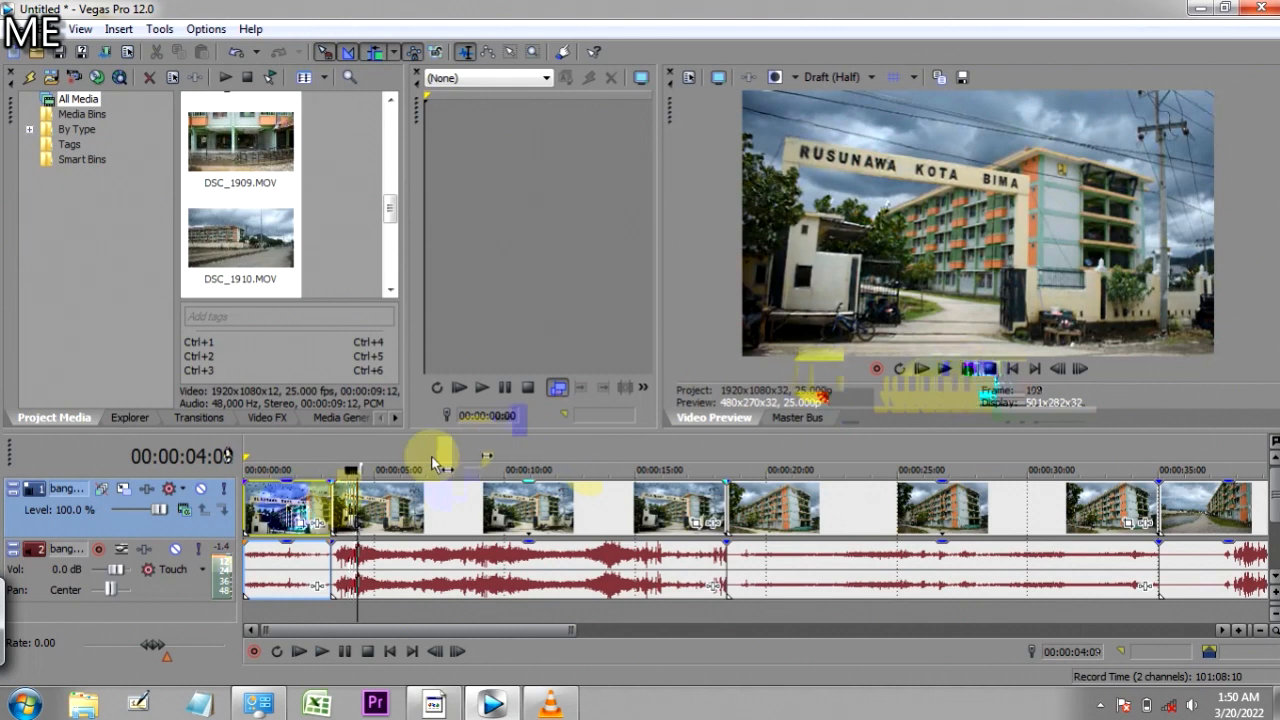
click(272, 505)
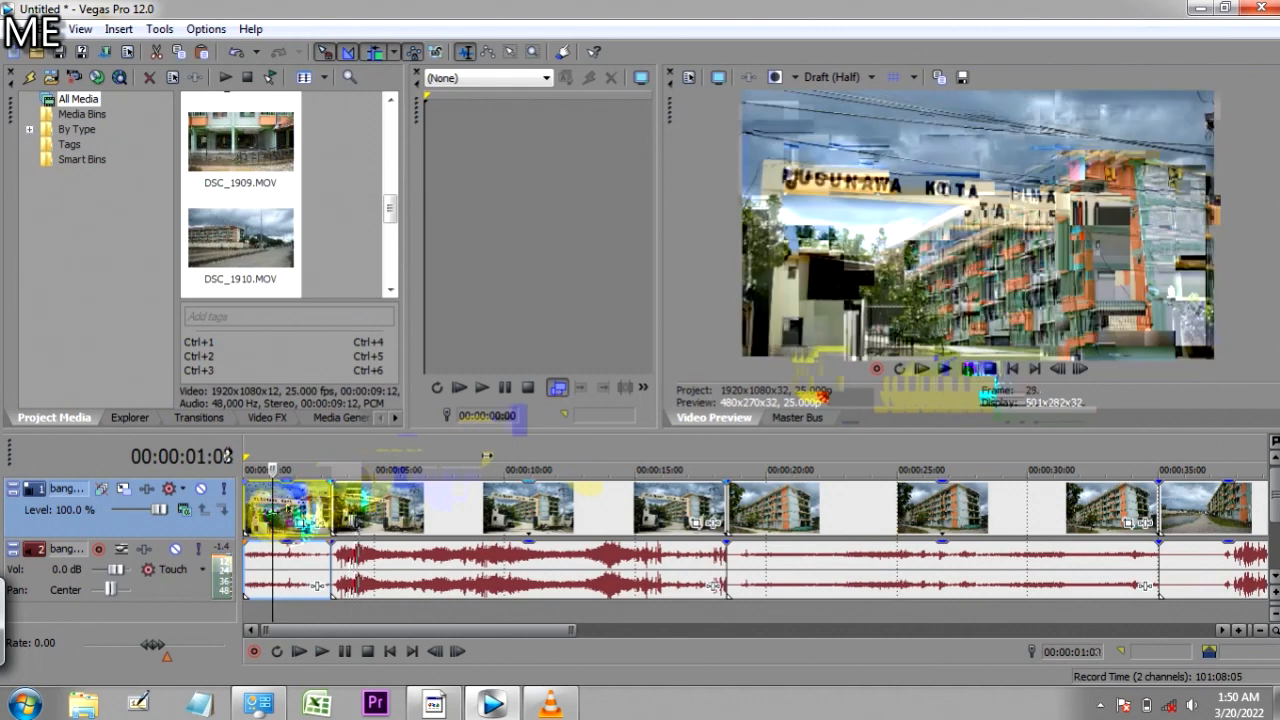
drag(272, 510, 275, 512)
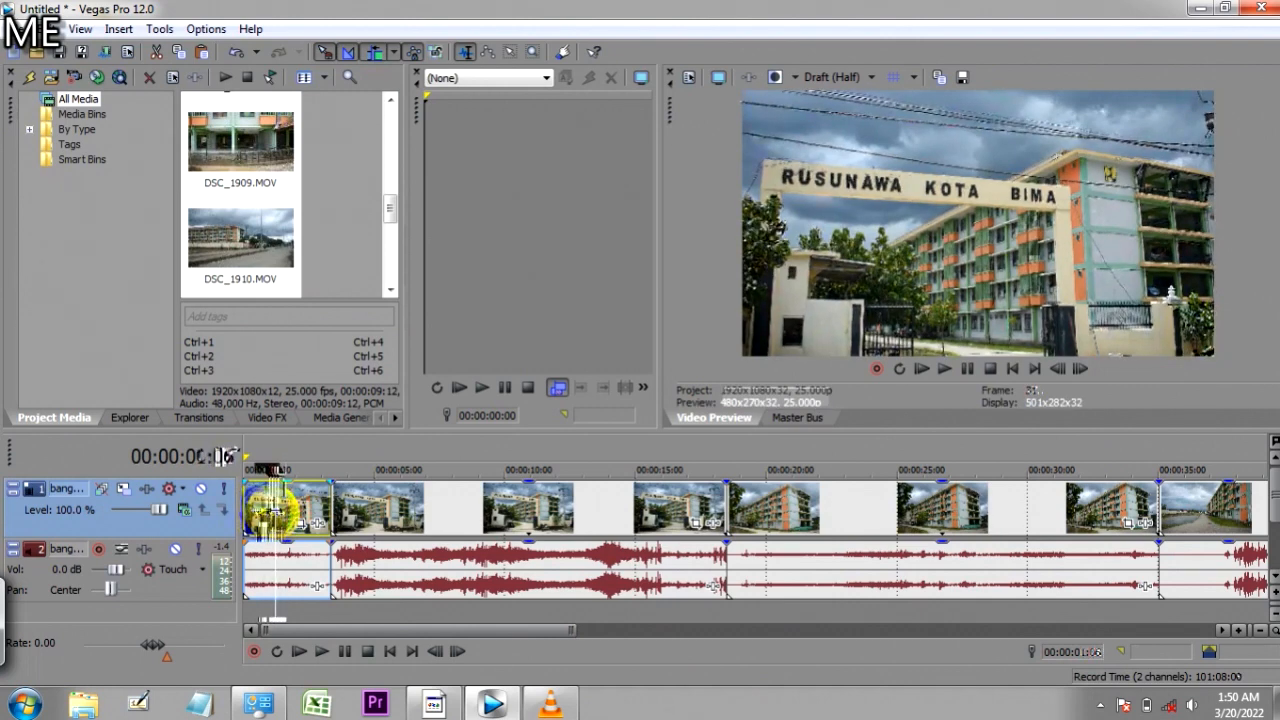
Step: Open the on-screen keyboard, return to the start of the timeline, and play and stop playback with it
drag(275, 512, 275, 512)
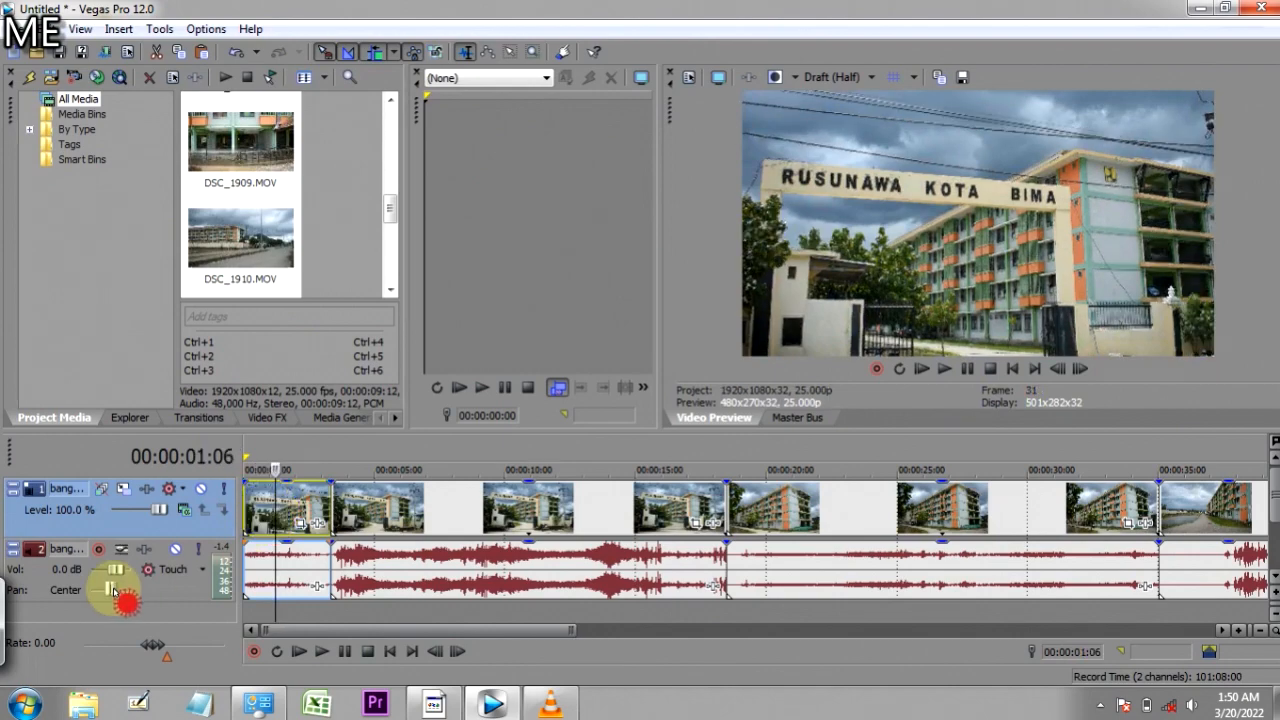
click(12, 600)
drag(610, 545, 835, 480)
click(1013, 368)
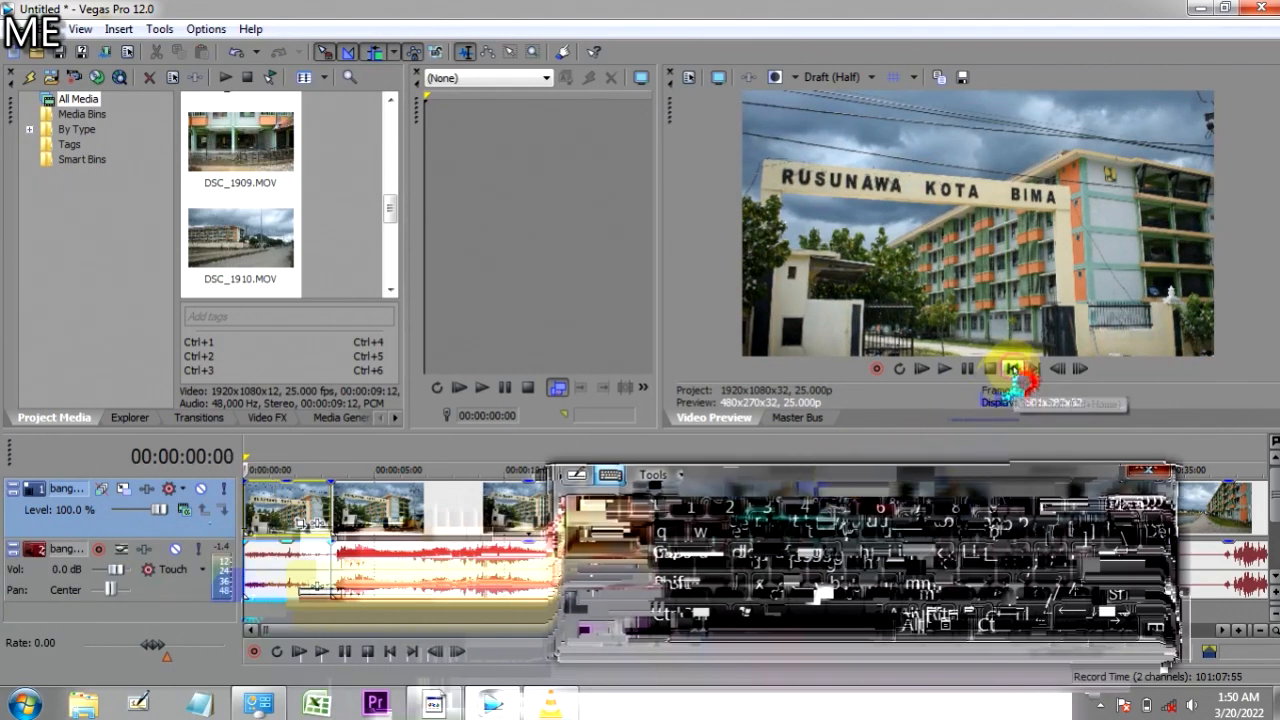
click(775, 637)
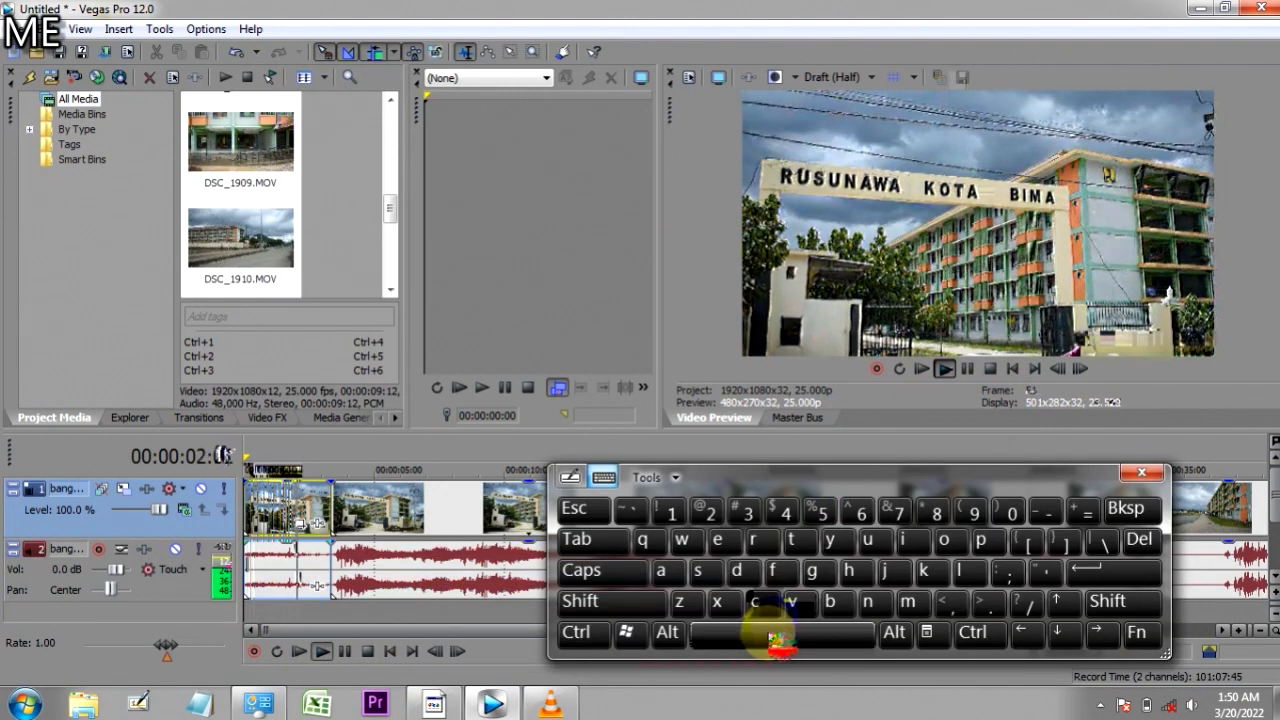
click(777, 638)
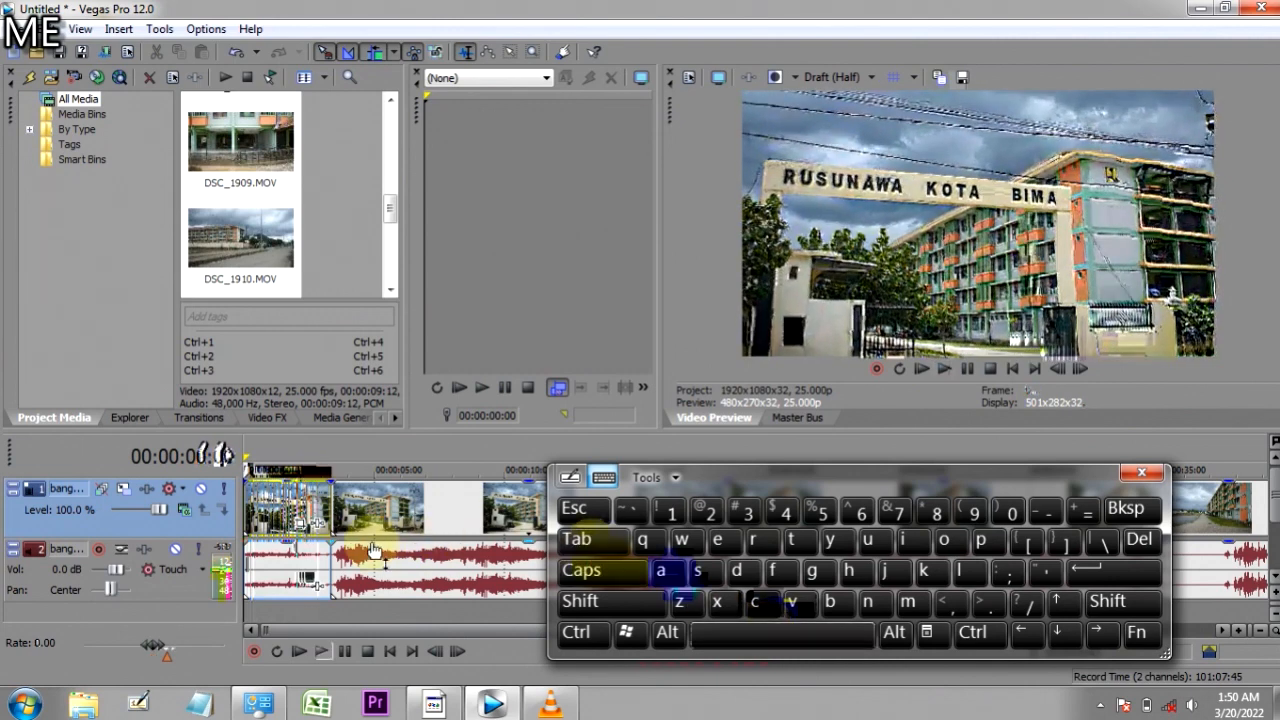
Step: Play the timeline from the start again, pause it within the first clip using the on-screen keyboard, and close the keyboard
click(740, 642)
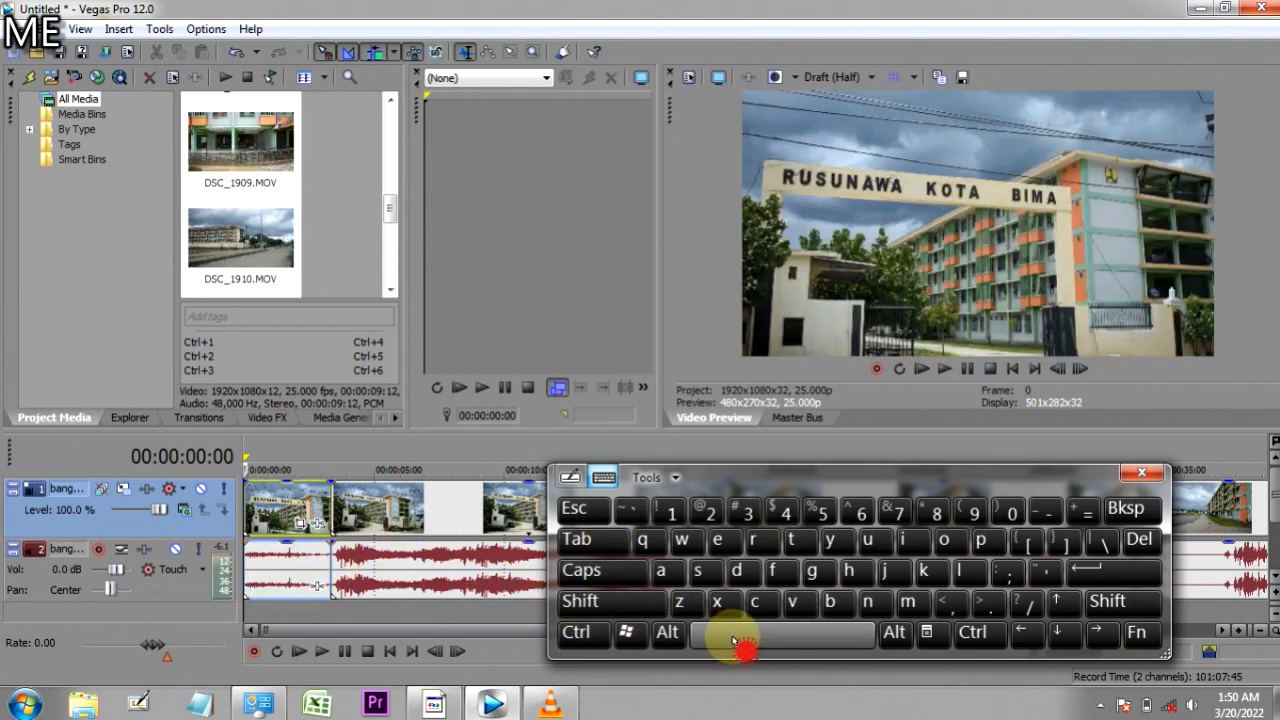
click(1112, 574)
click(325, 513)
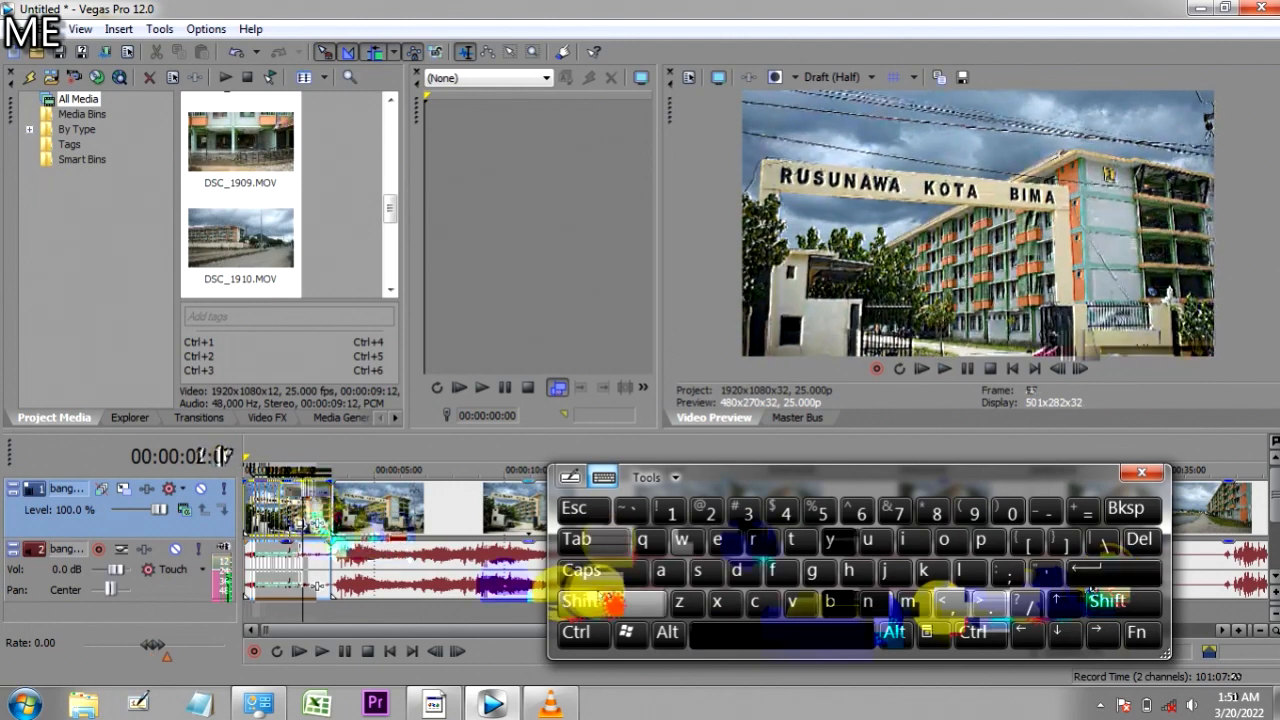
click(1181, 501)
click(1155, 476)
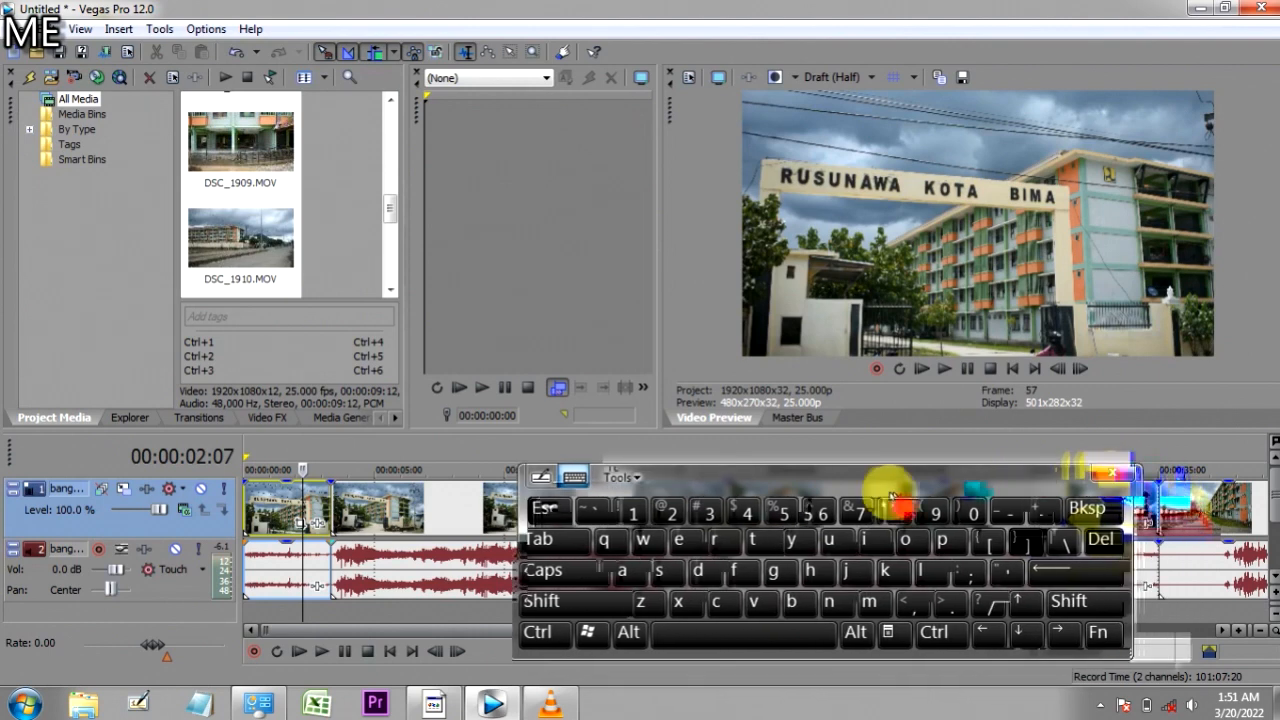
click(312, 430)
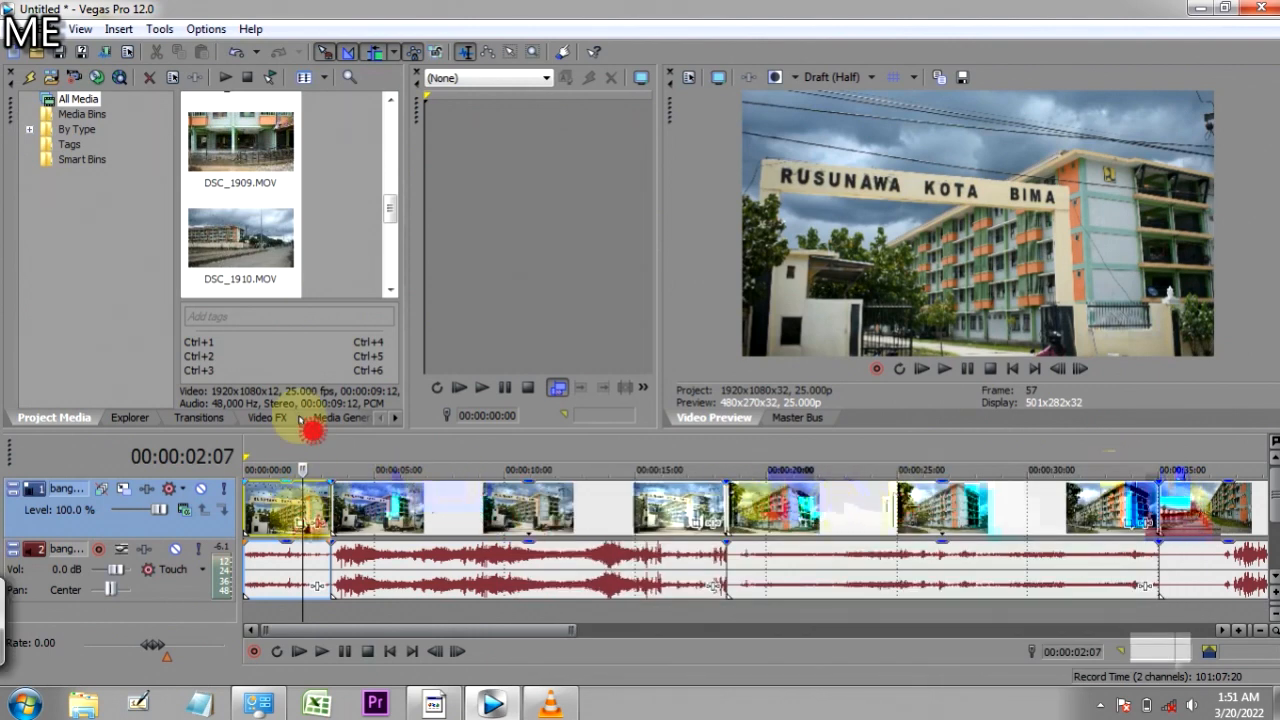
Step: Preview the second clip from its beginning, and trim about 7 seconds off its start with Auto Ripple enabled
click(333, 512)
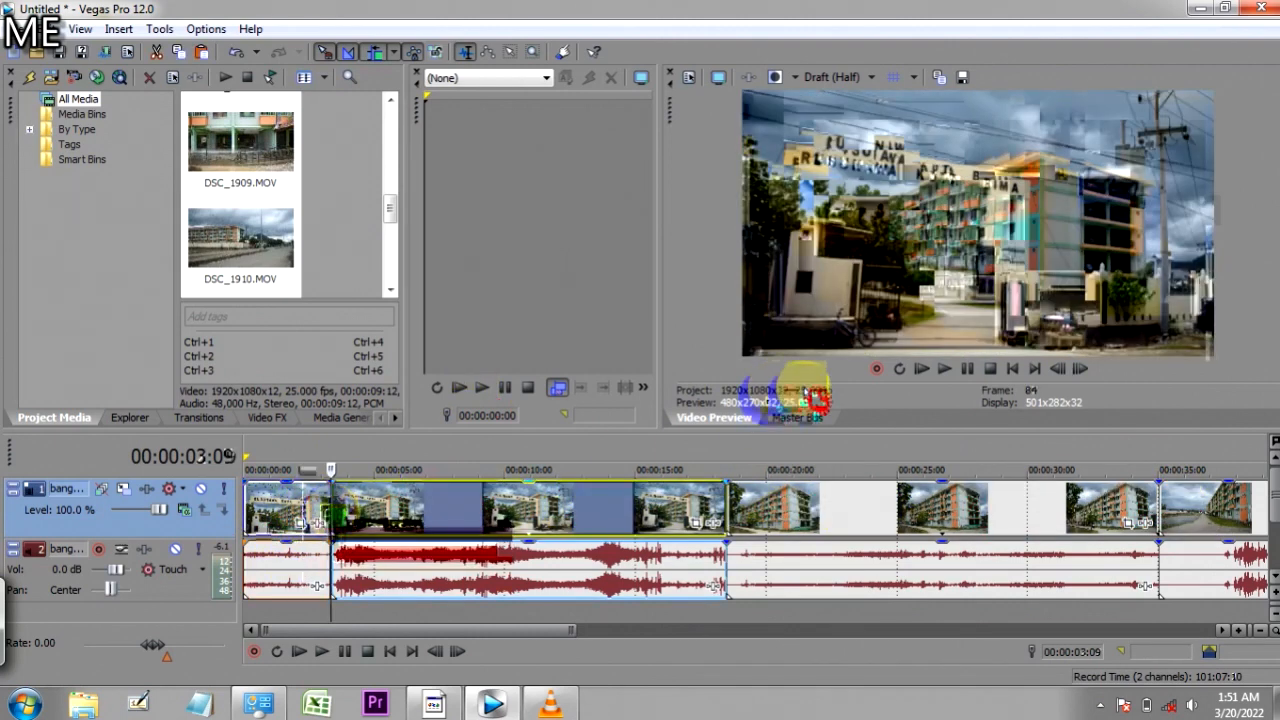
click(945, 369)
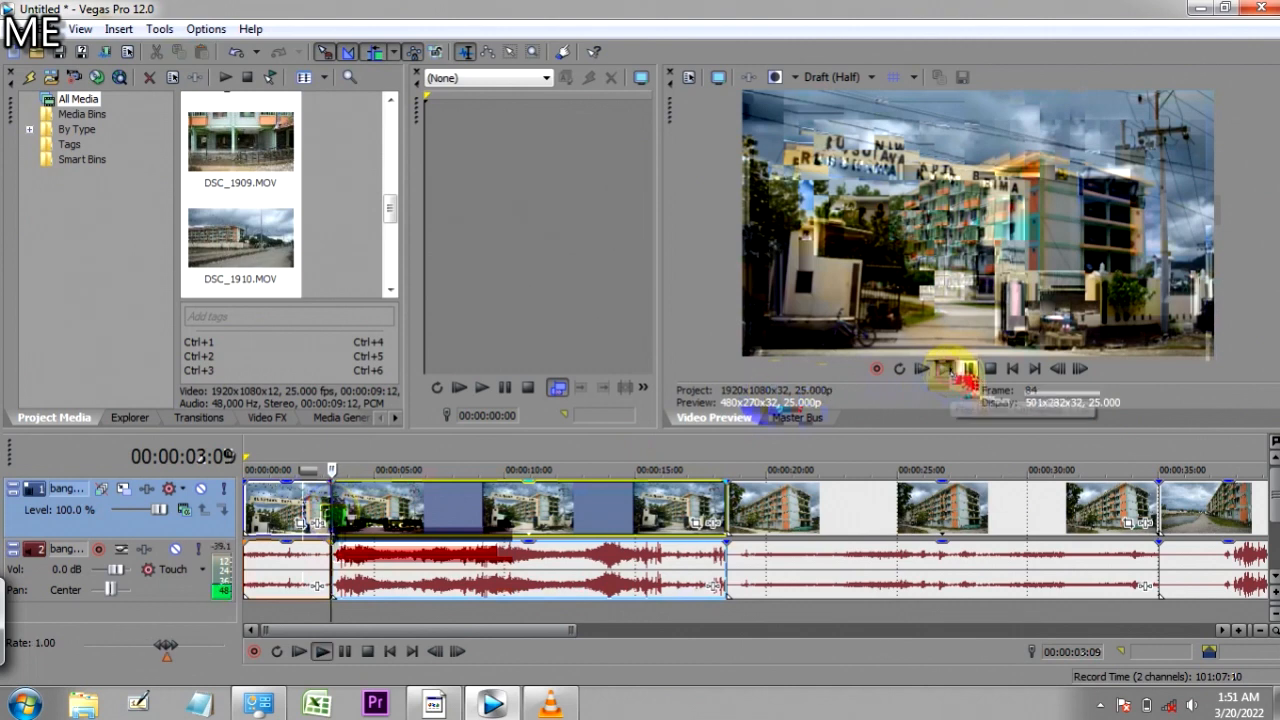
click(967, 369)
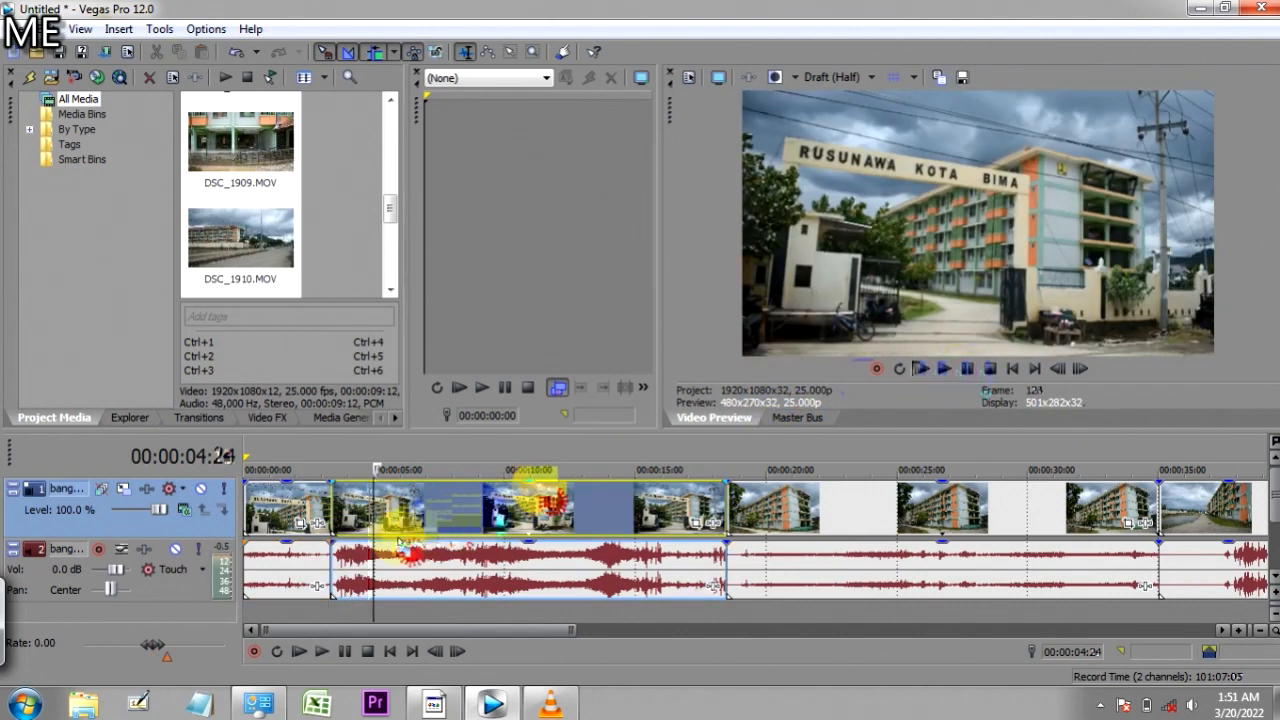
drag(333, 497, 513, 551)
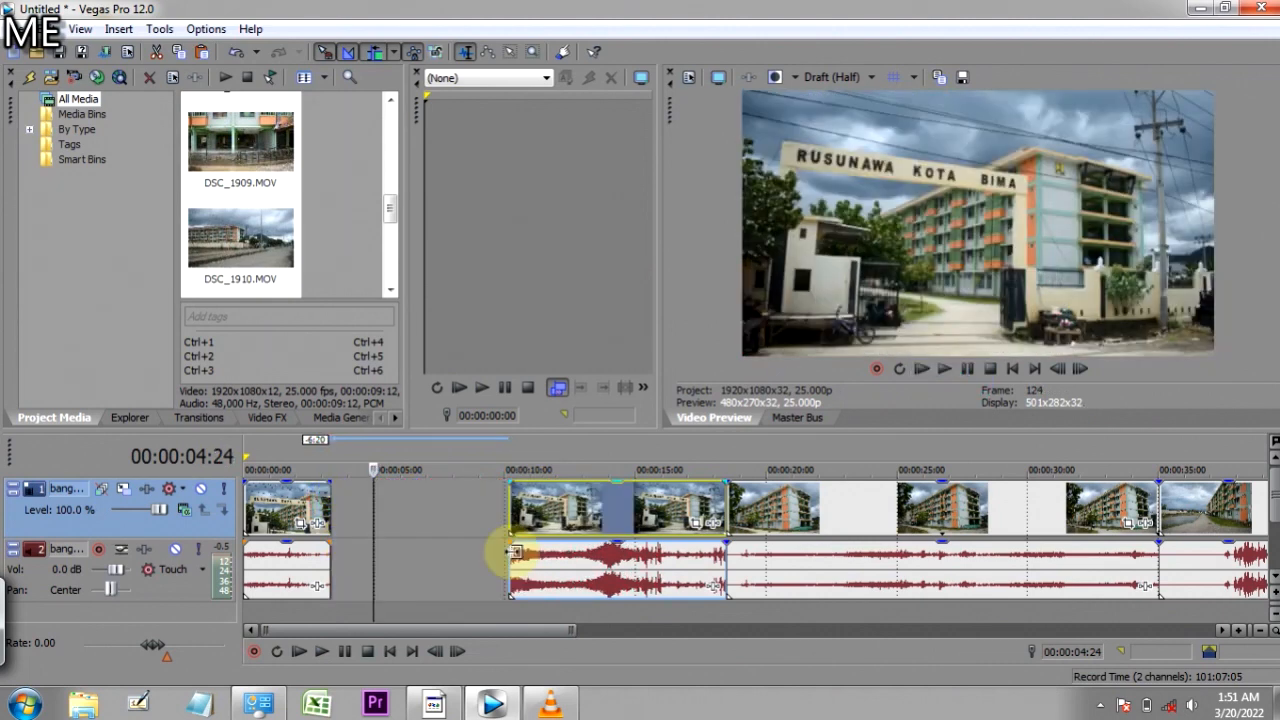
mouse_move(513, 551)
mouse_down()
mouse_move(452, 548)
mouse_move(515, 552)
mouse_up()
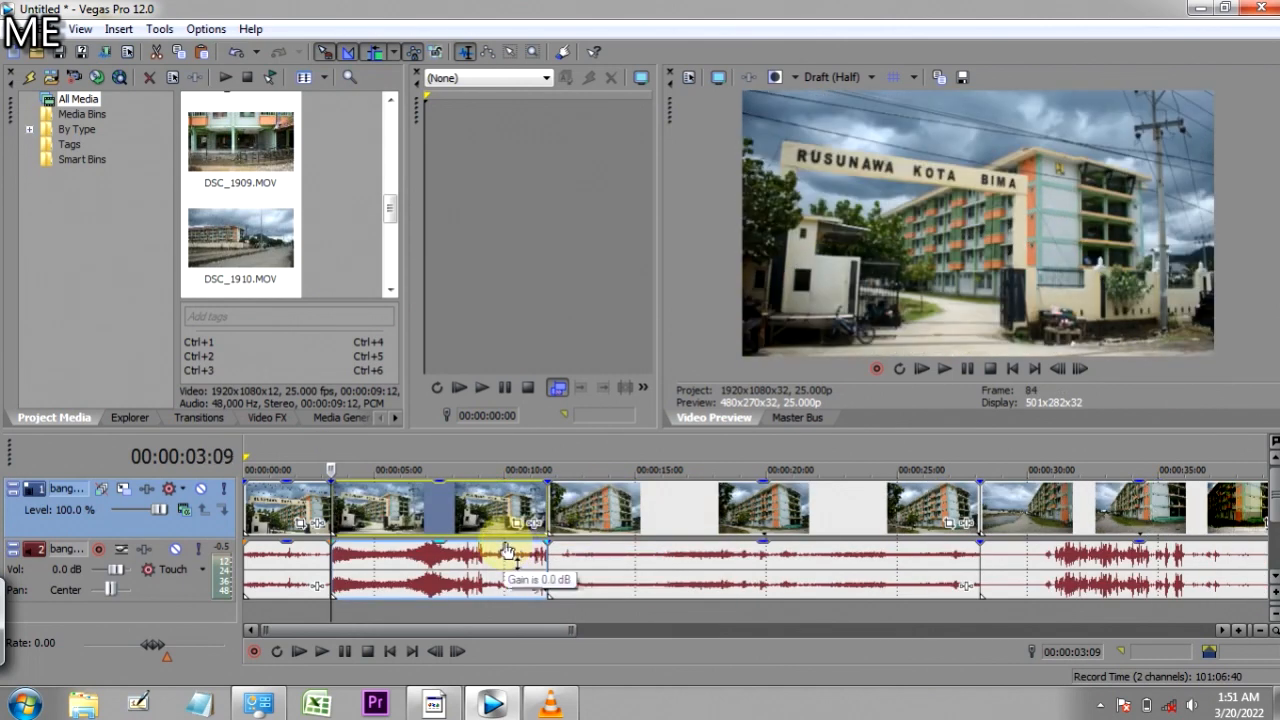
Step: Scrub across the first cut and delete the second clip from the timeline
click(303, 495)
drag(303, 495, 370, 505)
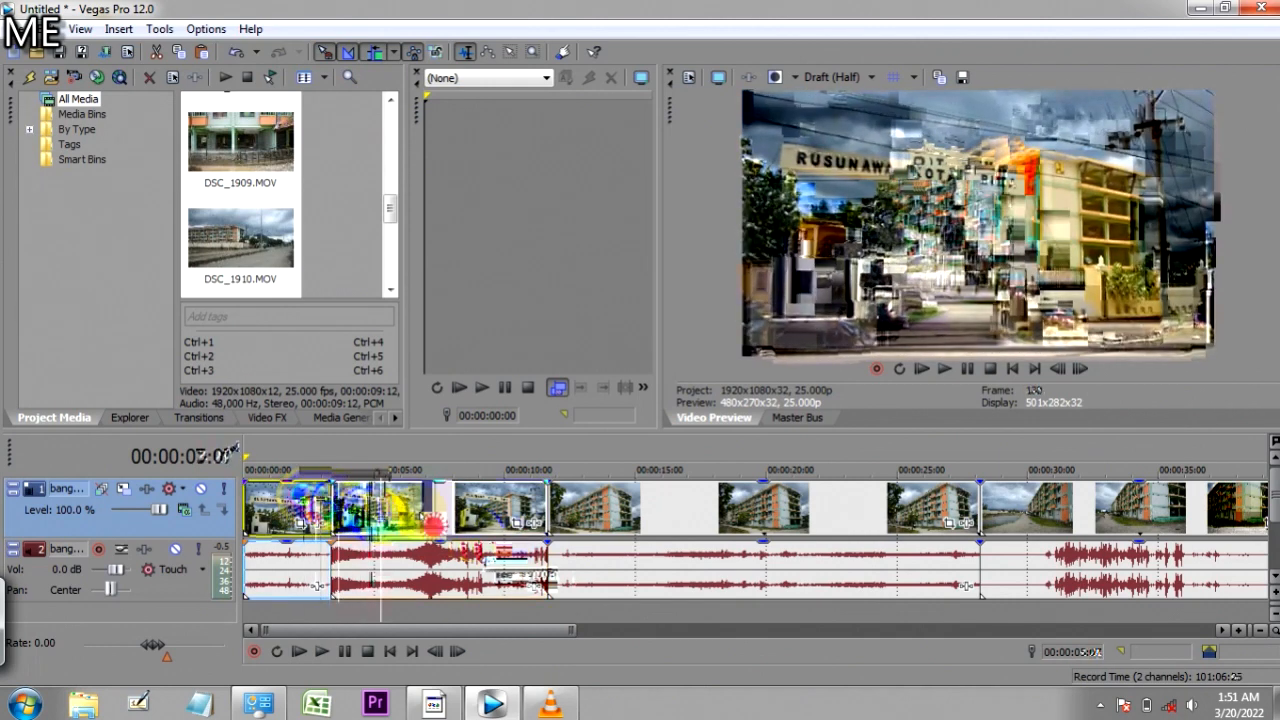
click(382, 510)
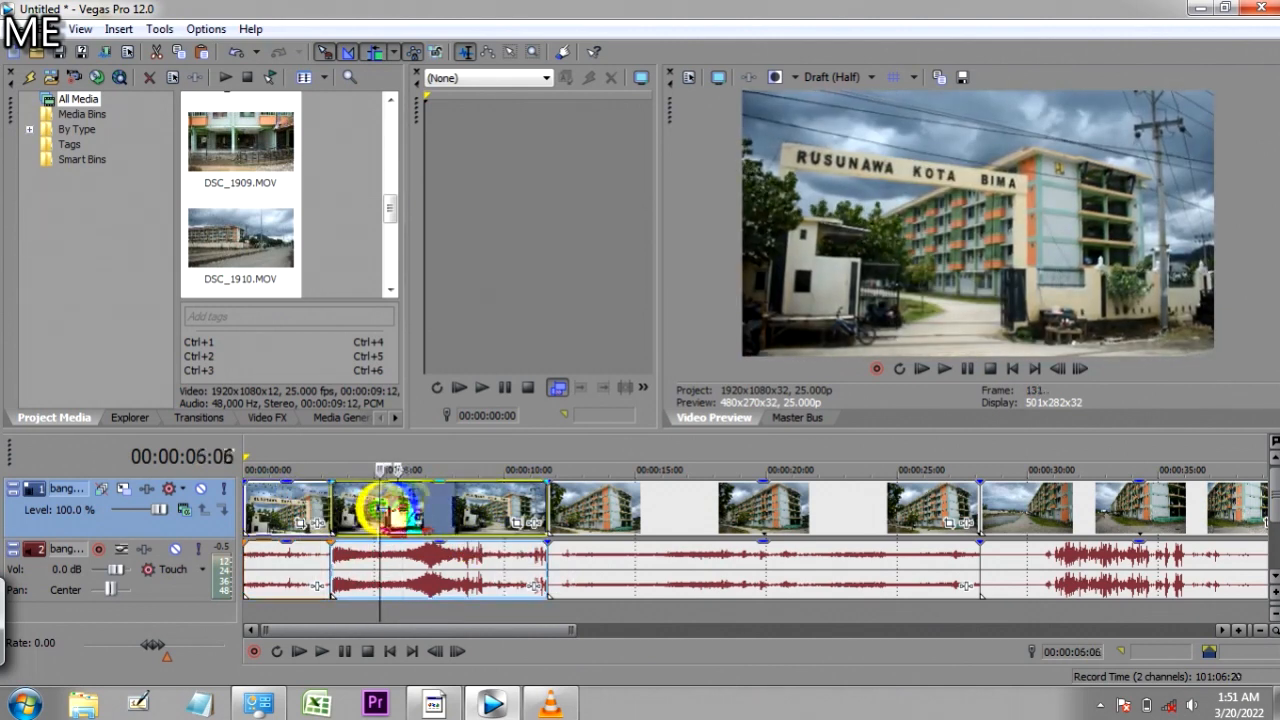
right_click(409, 510)
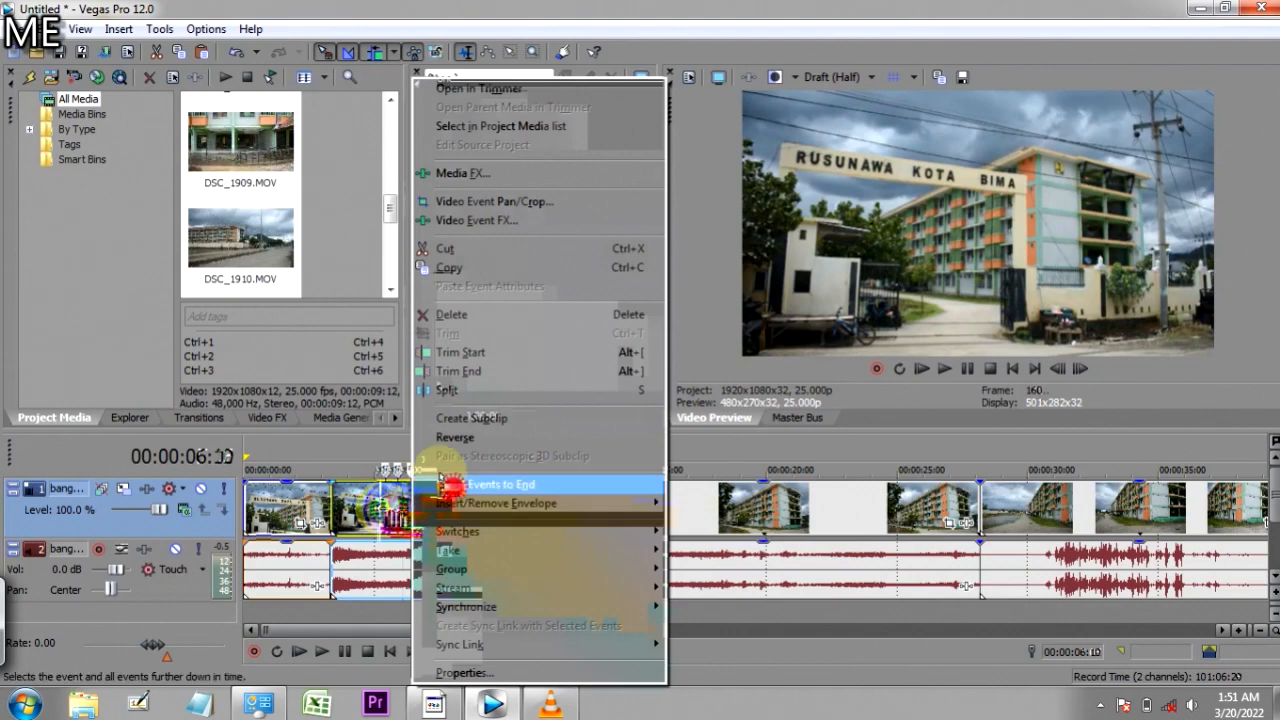
click(455, 315)
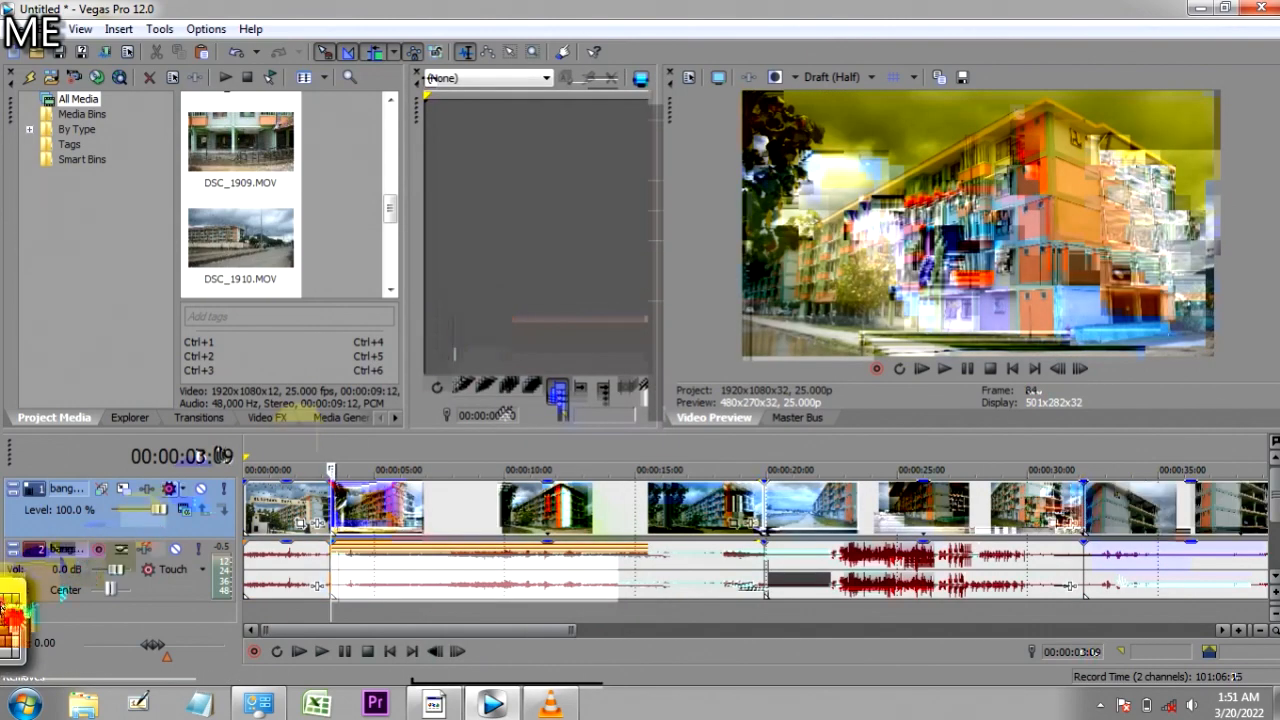
Step: Undo the deletion of the second clip with the on-screen keyboard, and close the keyboard
click(8, 605)
click(380, 695)
click(500, 663)
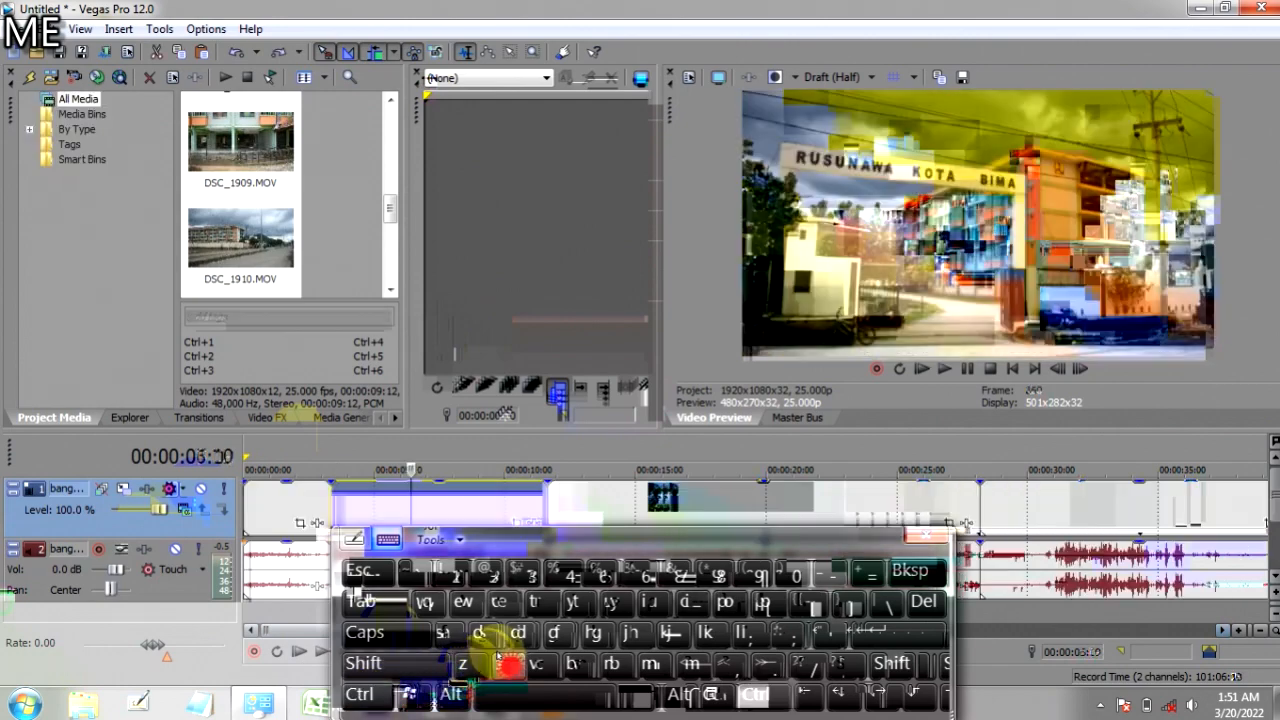
click(938, 538)
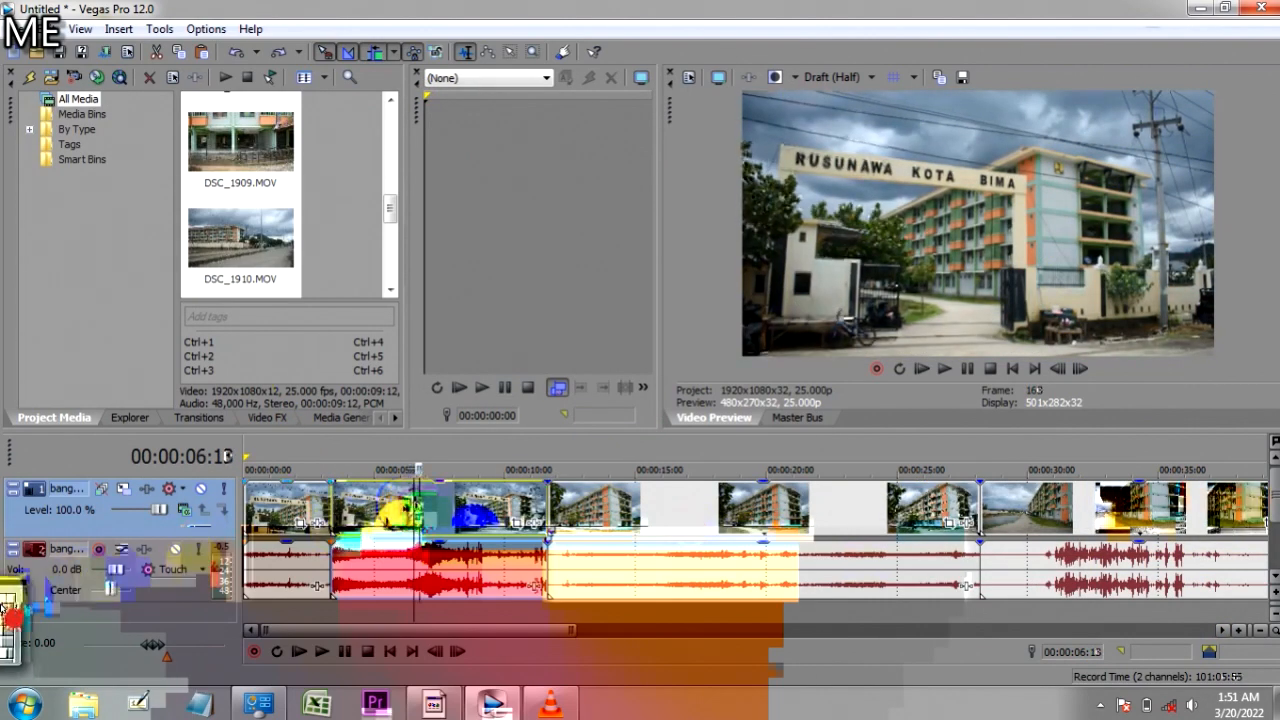
Step: Delete the second clip with the on-screen keyboard, letting the following clips ripple forward, and close the keyboard
click(10, 610)
click(925, 601)
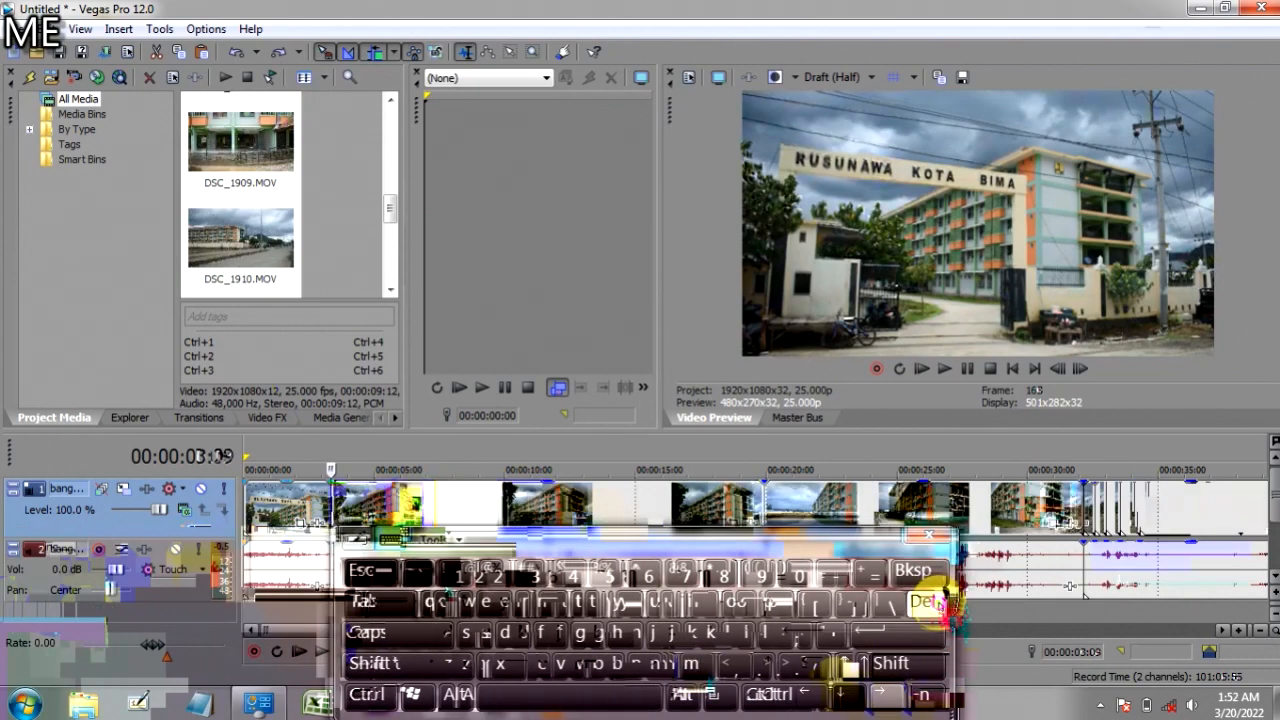
click(945, 548)
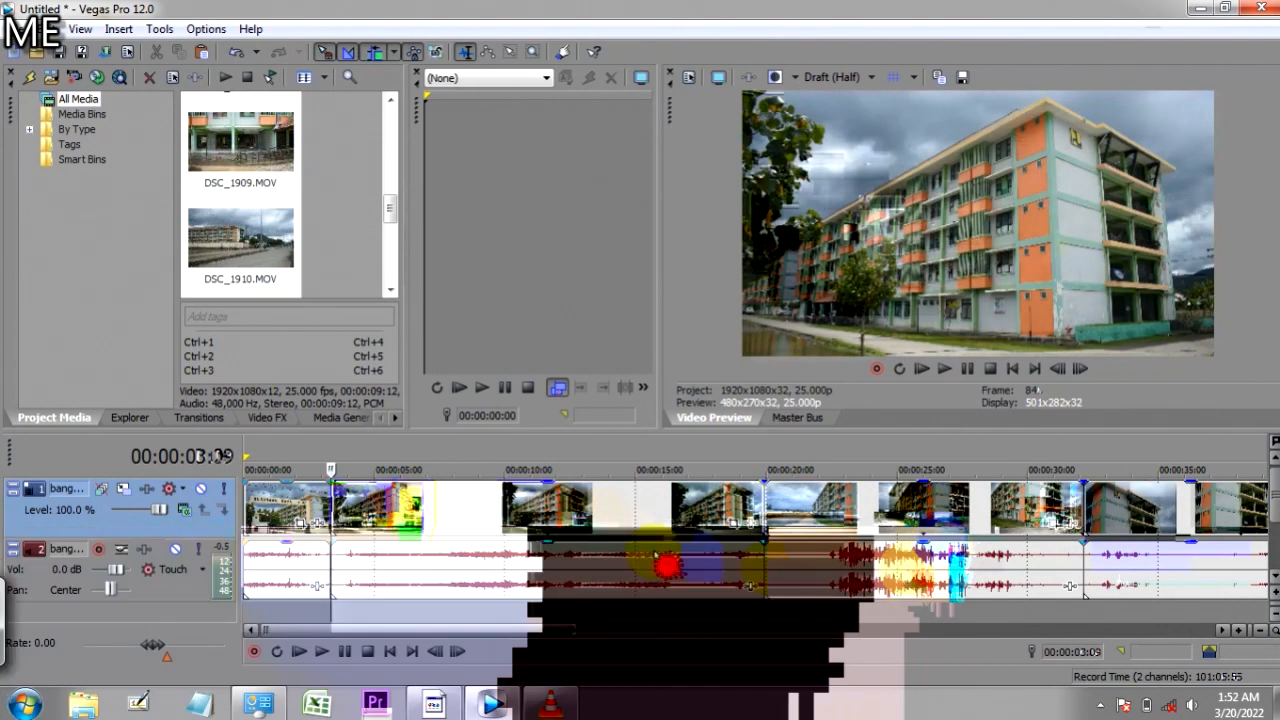
Step: Trim about 7 seconds off the start of the new second clip and about 5 seconds off its end
click(311, 507)
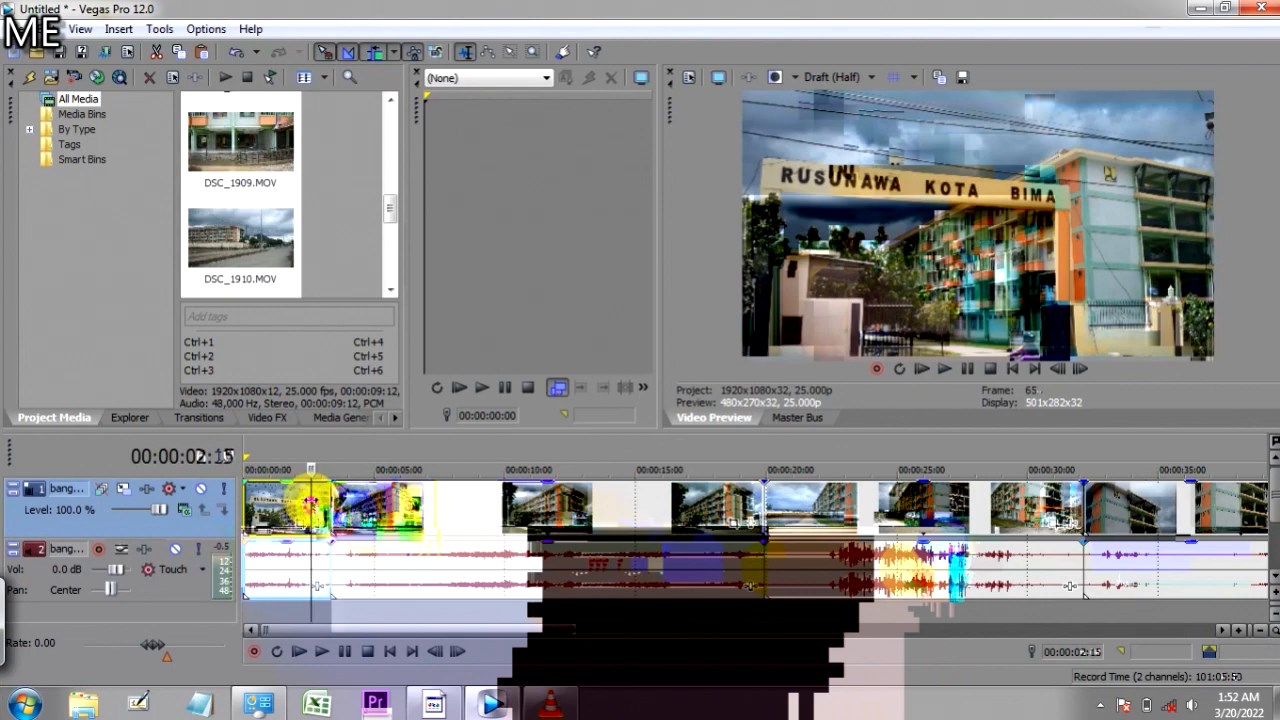
drag(311, 507, 516, 520)
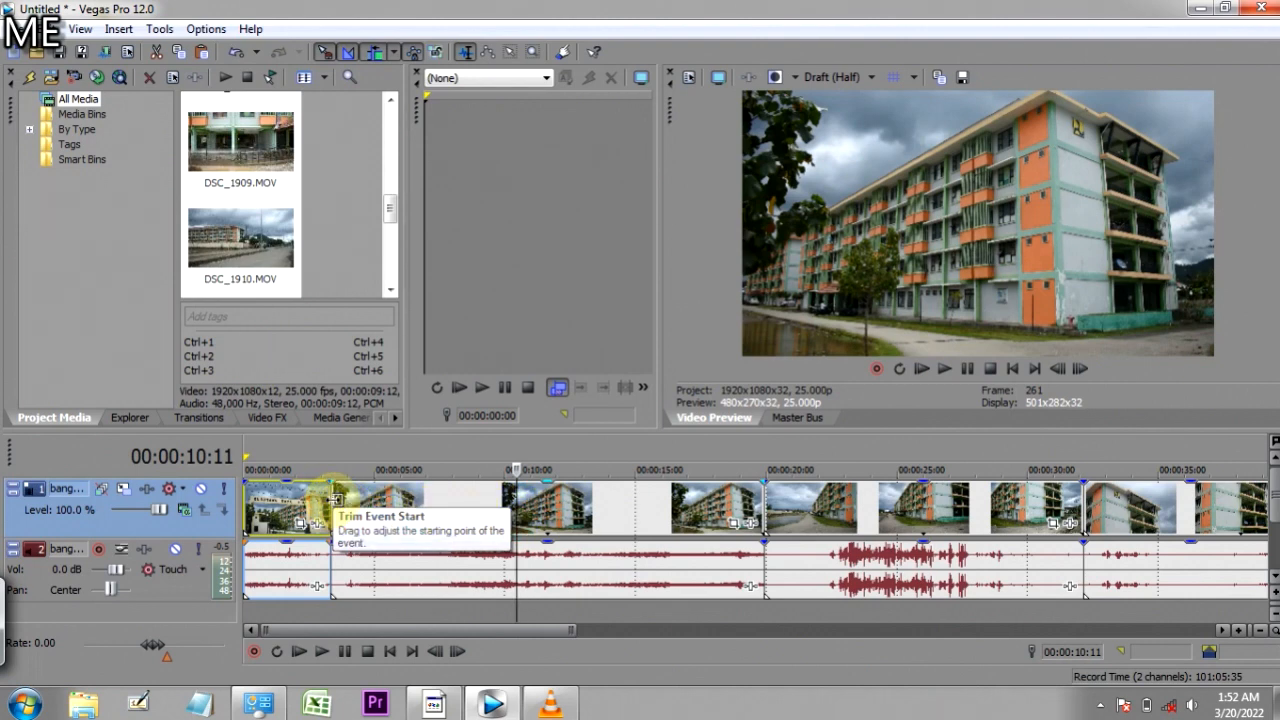
drag(333, 498, 524, 540)
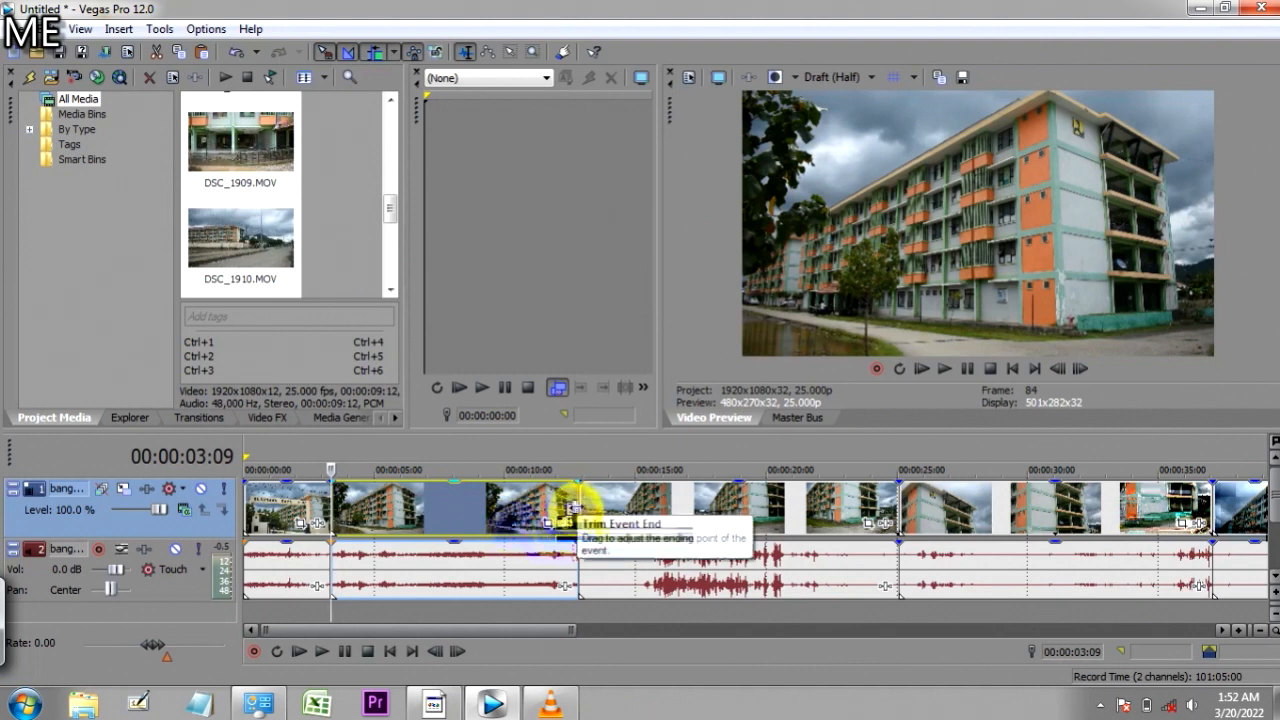
drag(573, 507, 458, 510)
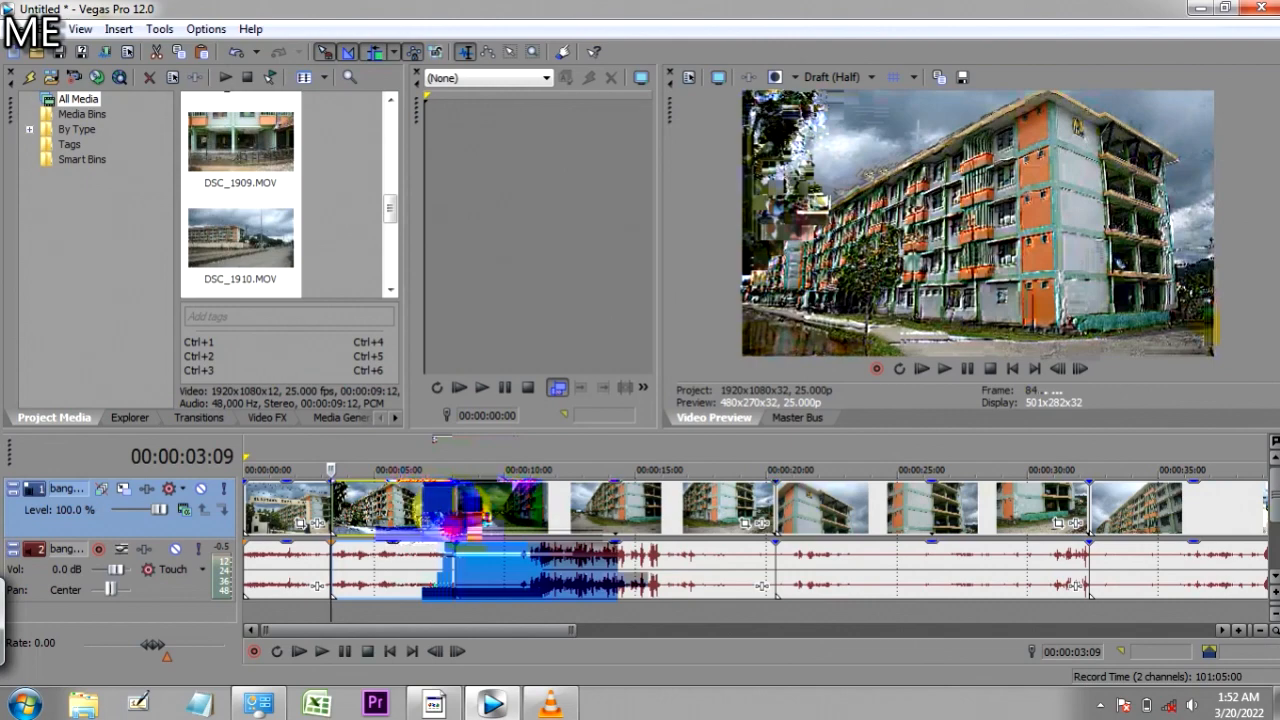
Step: Play the second clip and continue past its end to review the new cut
key(space)
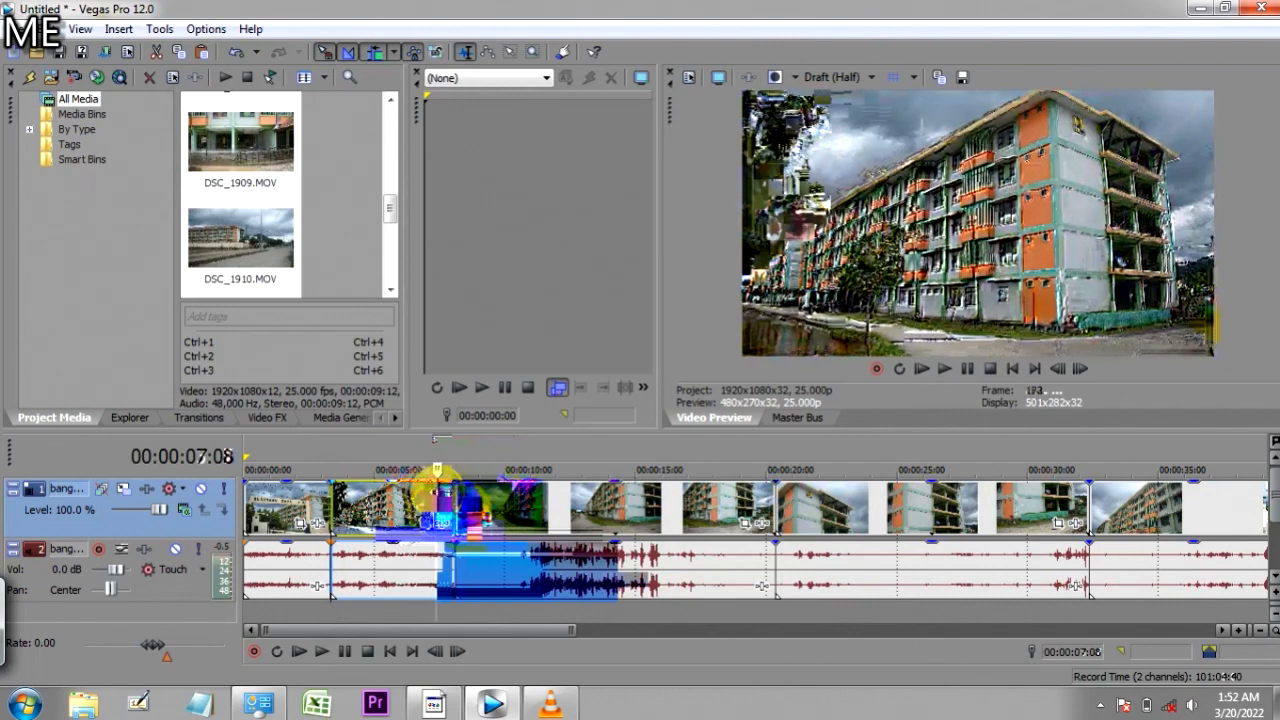
key(space)
click(378, 503)
key(space)
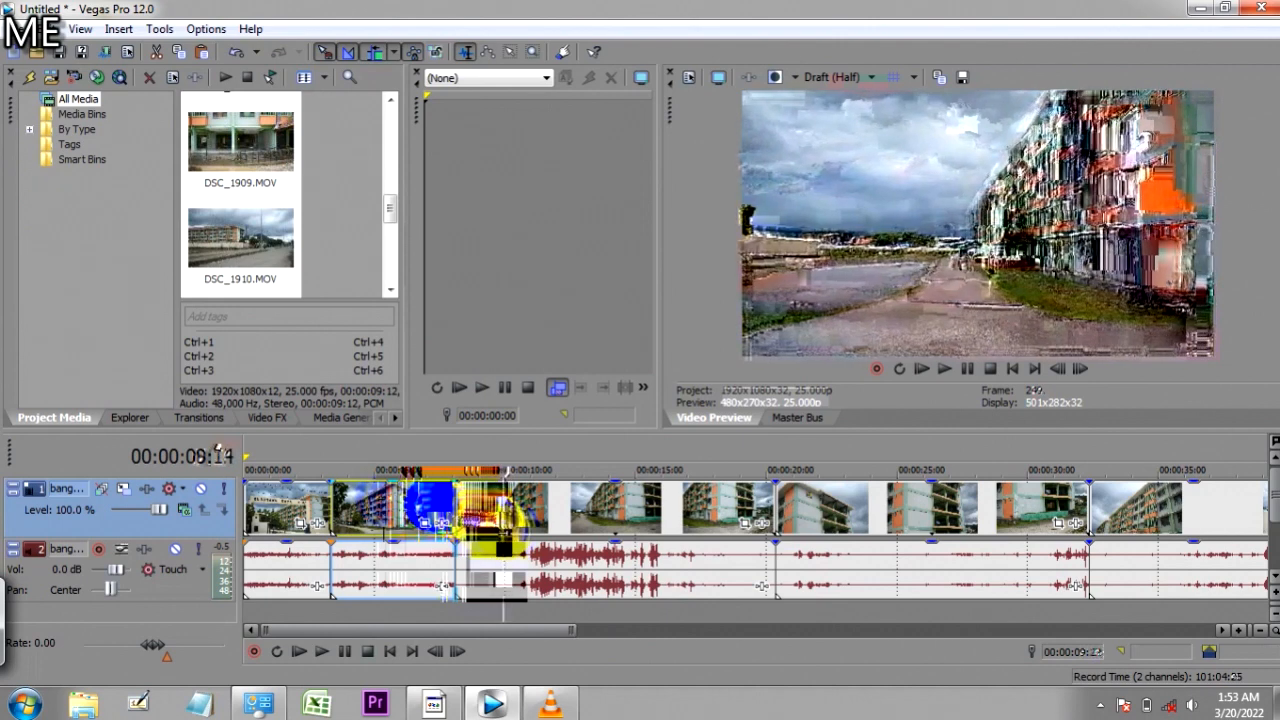
Step: Scrub the third clip to 00:00:09:16 and trim its start to that frame, removing about 1.5 seconds
click(478, 515)
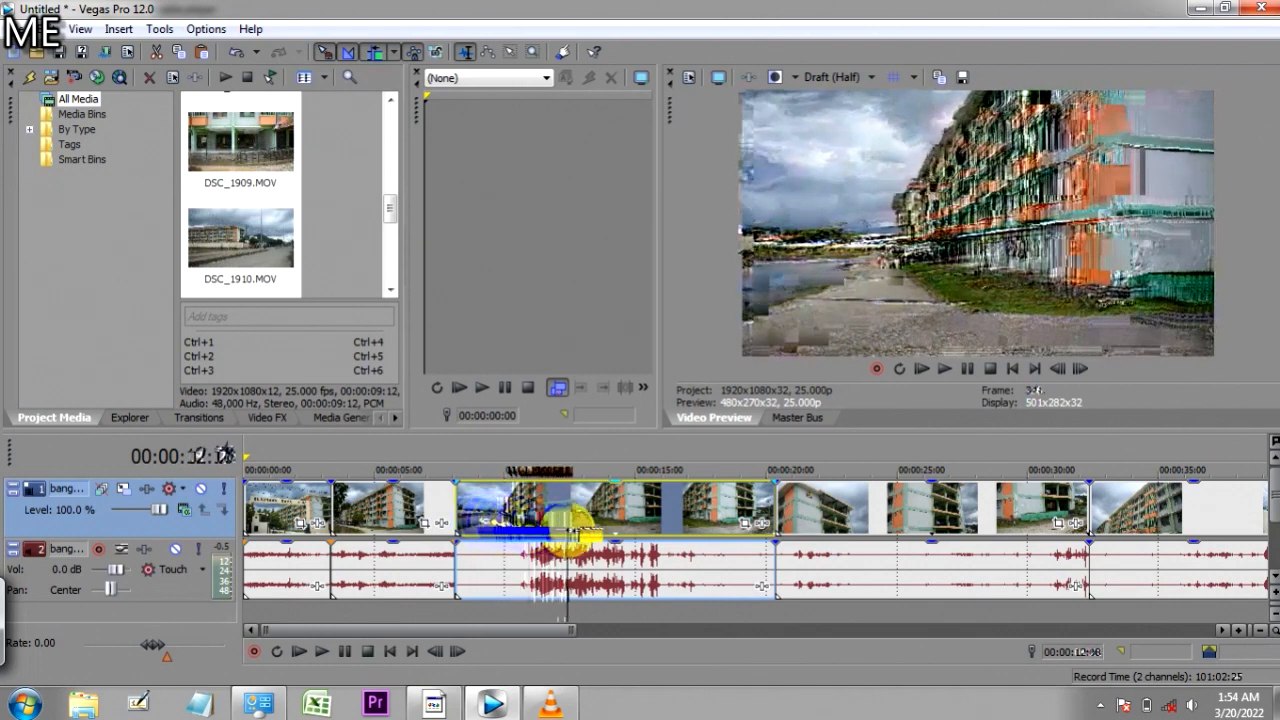
click(473, 525)
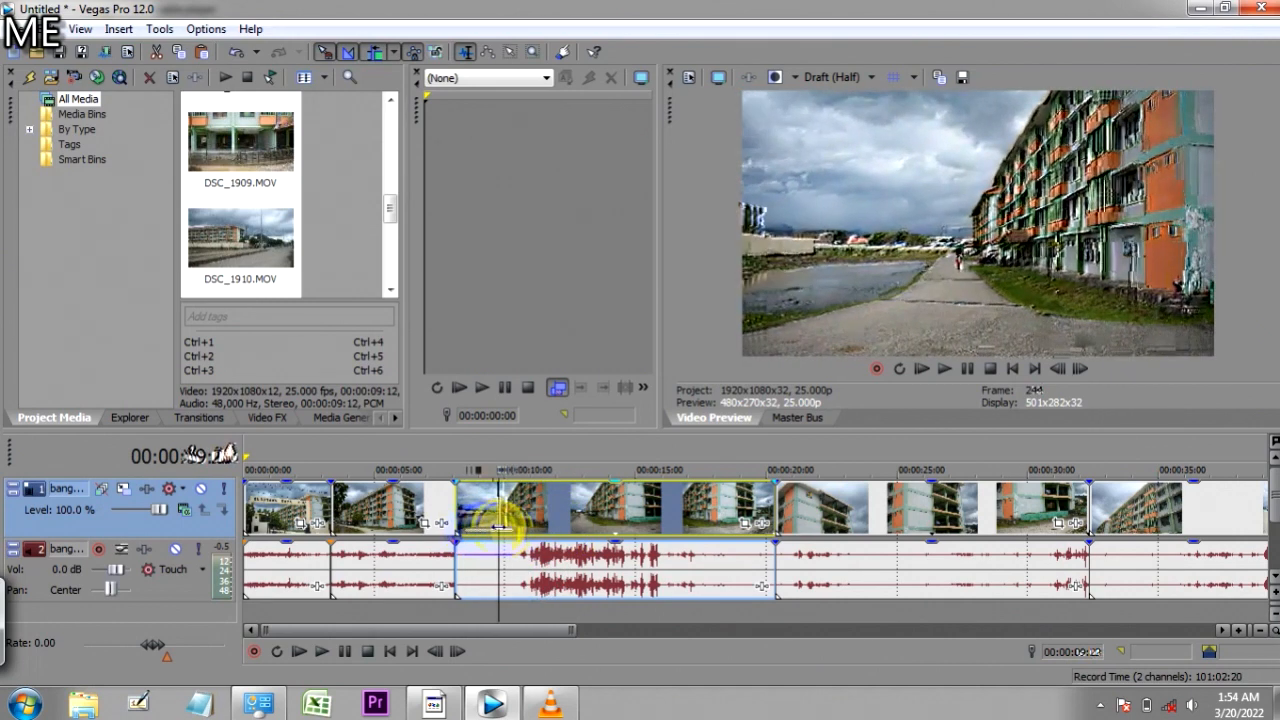
mouse_move(497, 526)
mouse_down()
mouse_move(482, 524)
mouse_move(494, 524)
mouse_up()
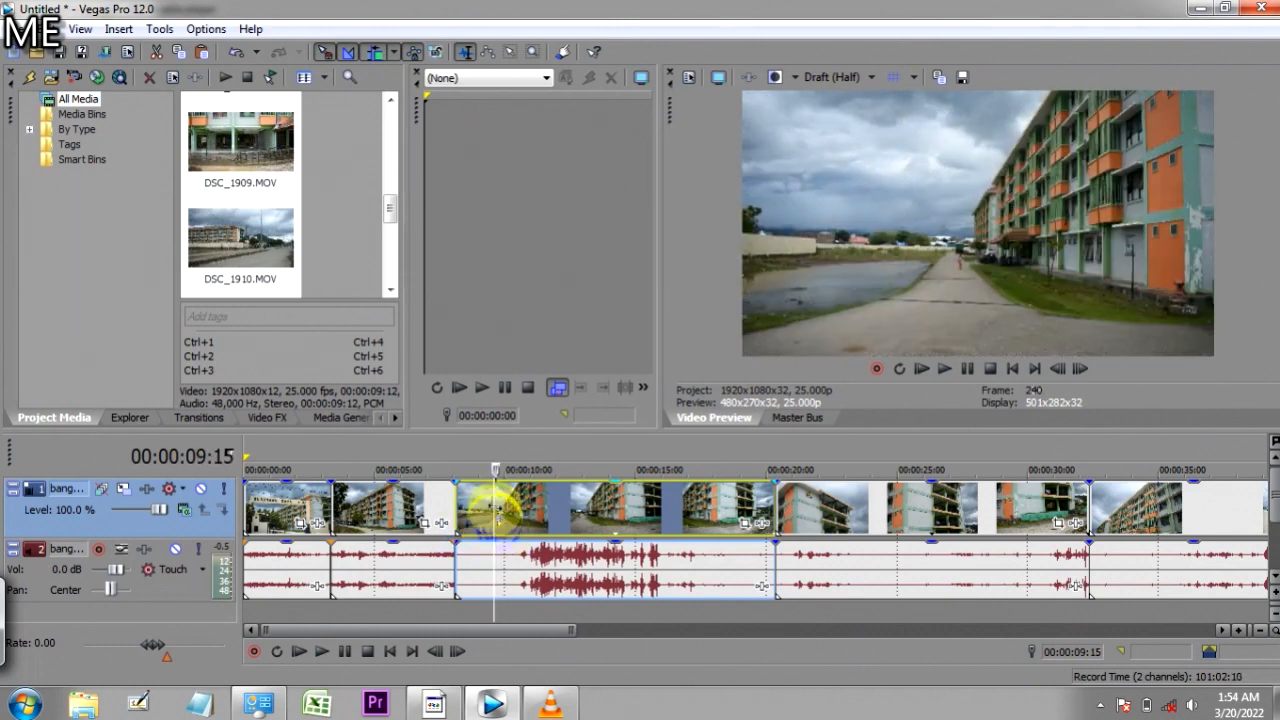
drag(494, 508, 496, 512)
click(8, 614)
click(481, 634)
click(925, 535)
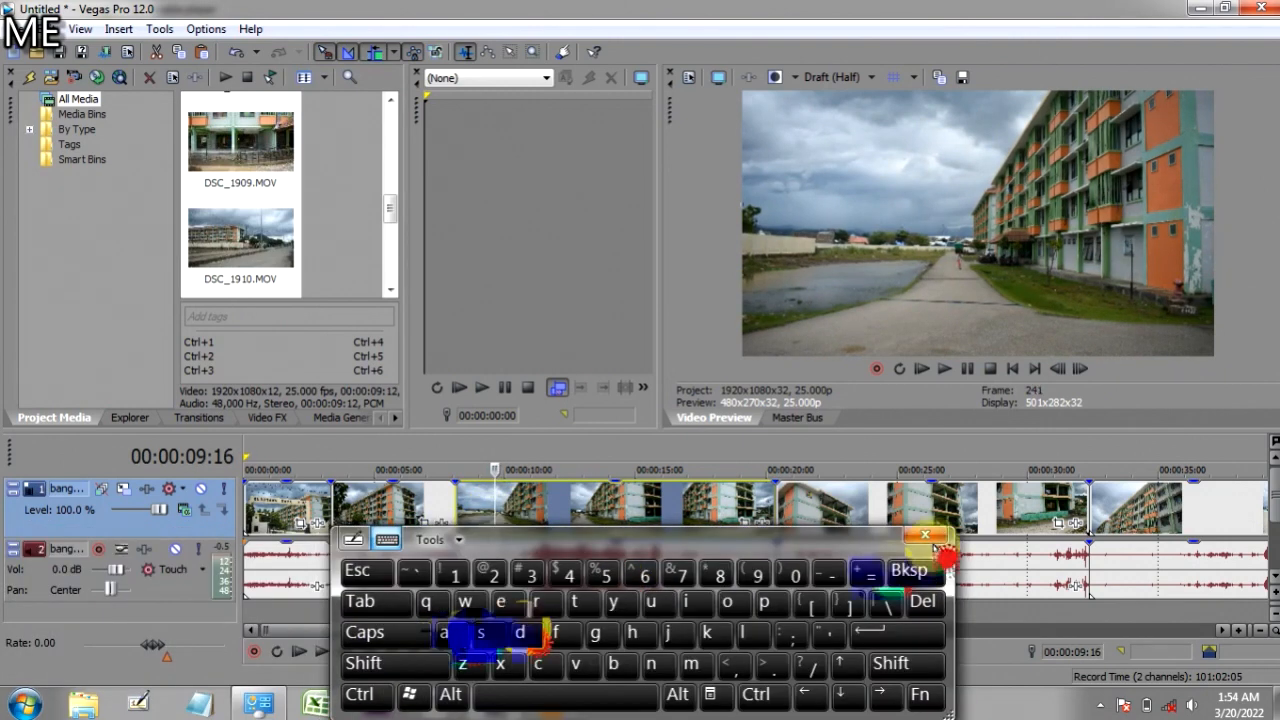
click(497, 512)
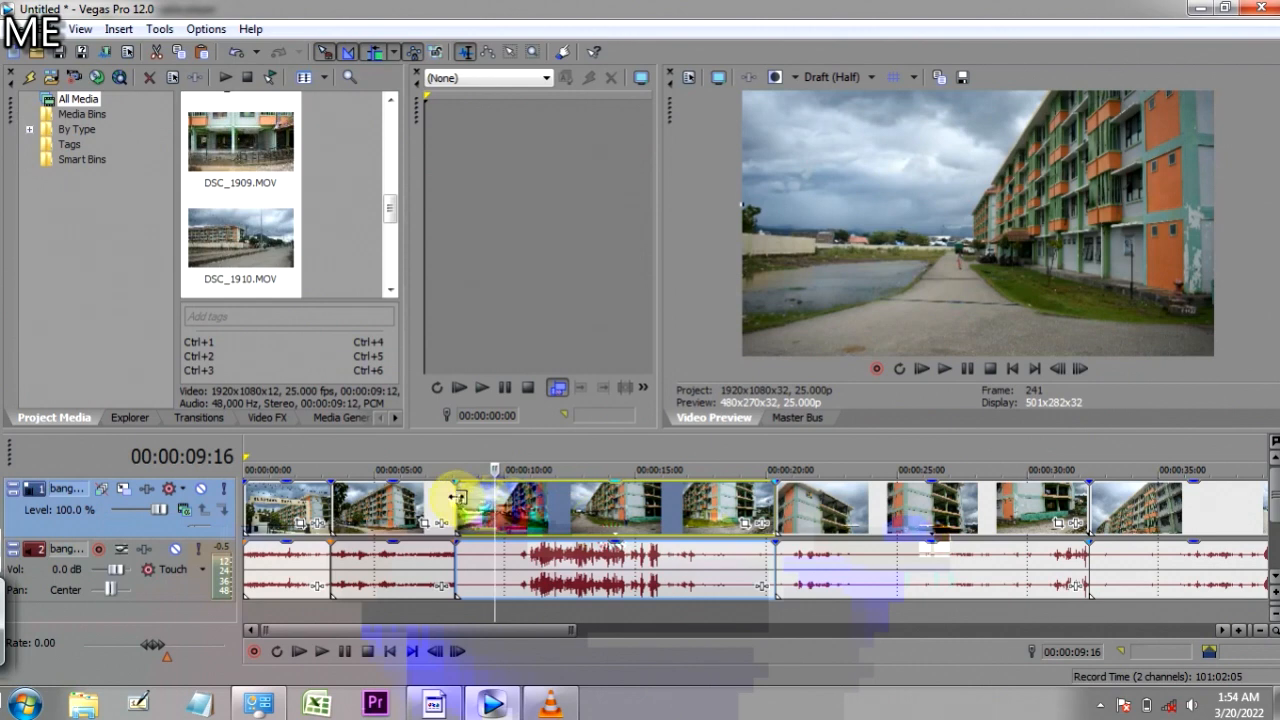
drag(460, 497, 498, 512)
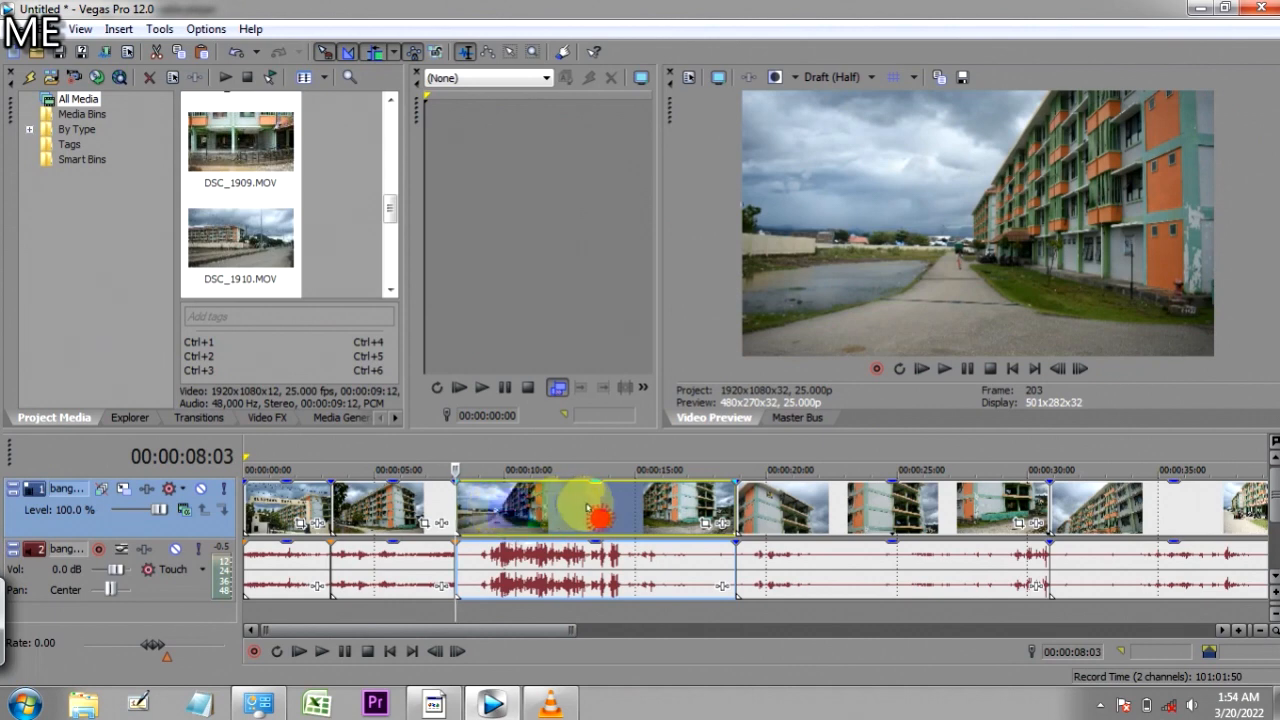
Step: Play the third clip up to 00:00:16:20 and trim its end to that frame, letting the following clips ripple forward
click(485, 505)
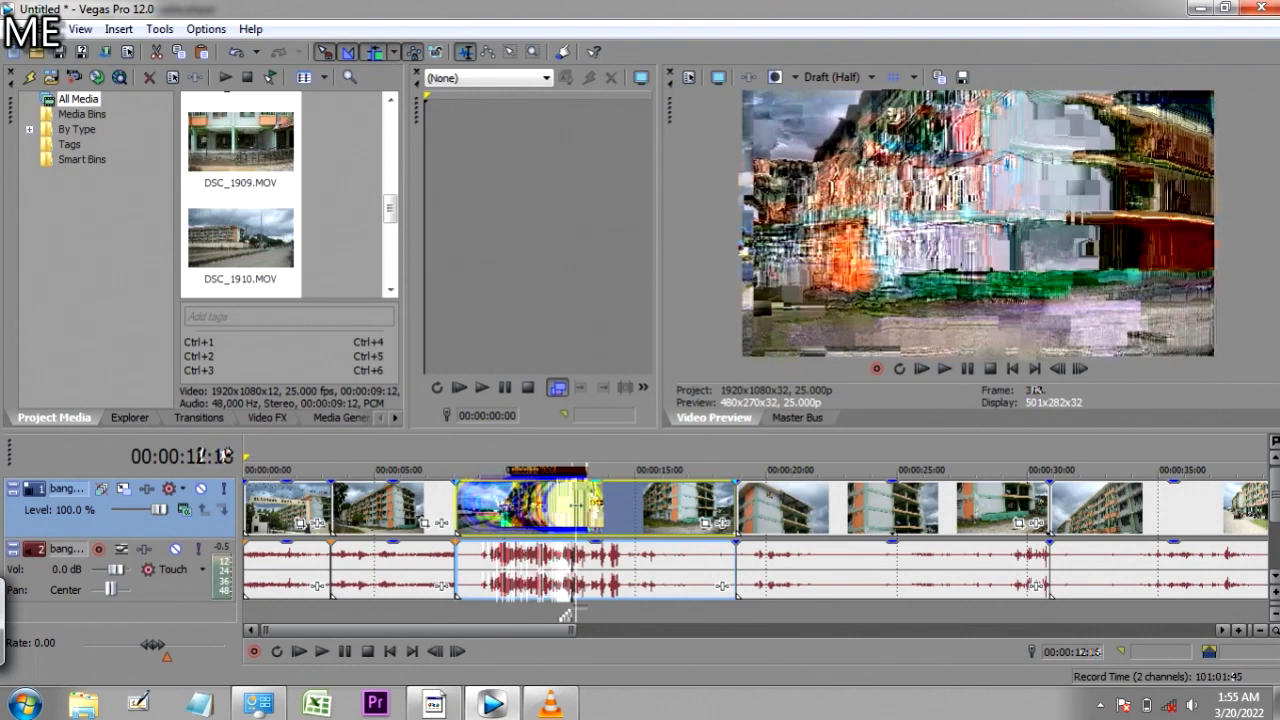
click(577, 470)
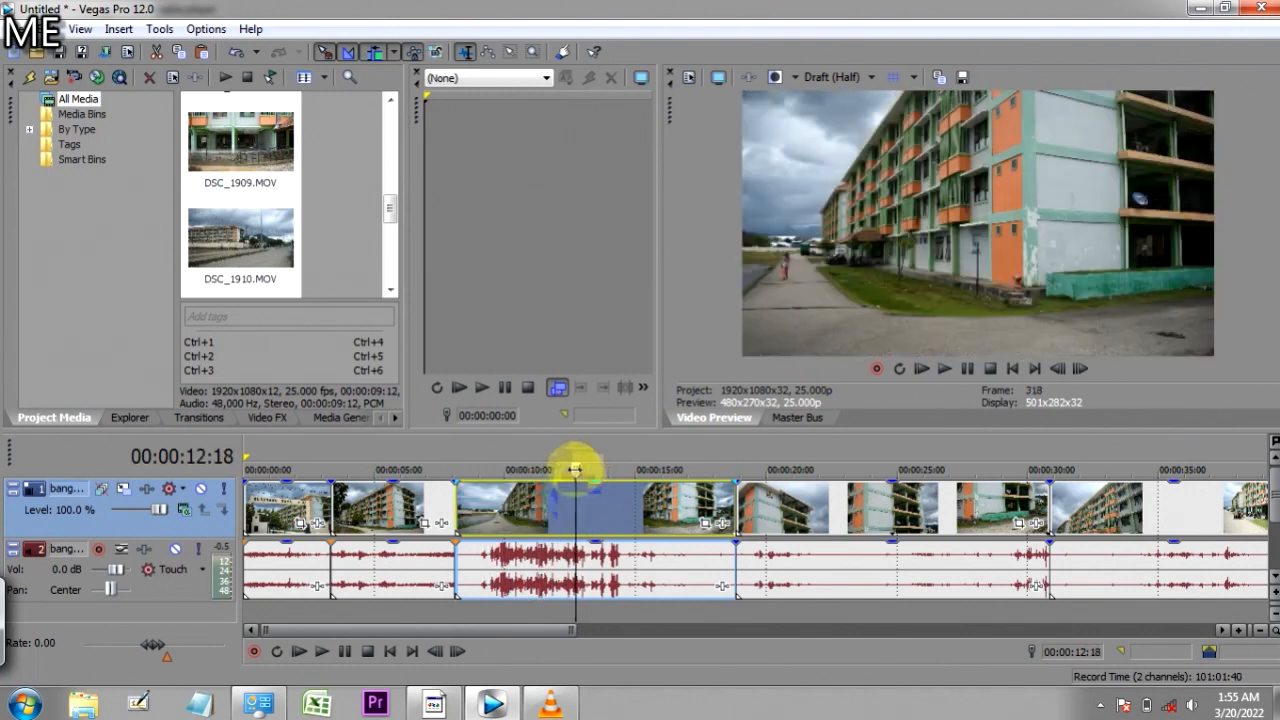
key(space)
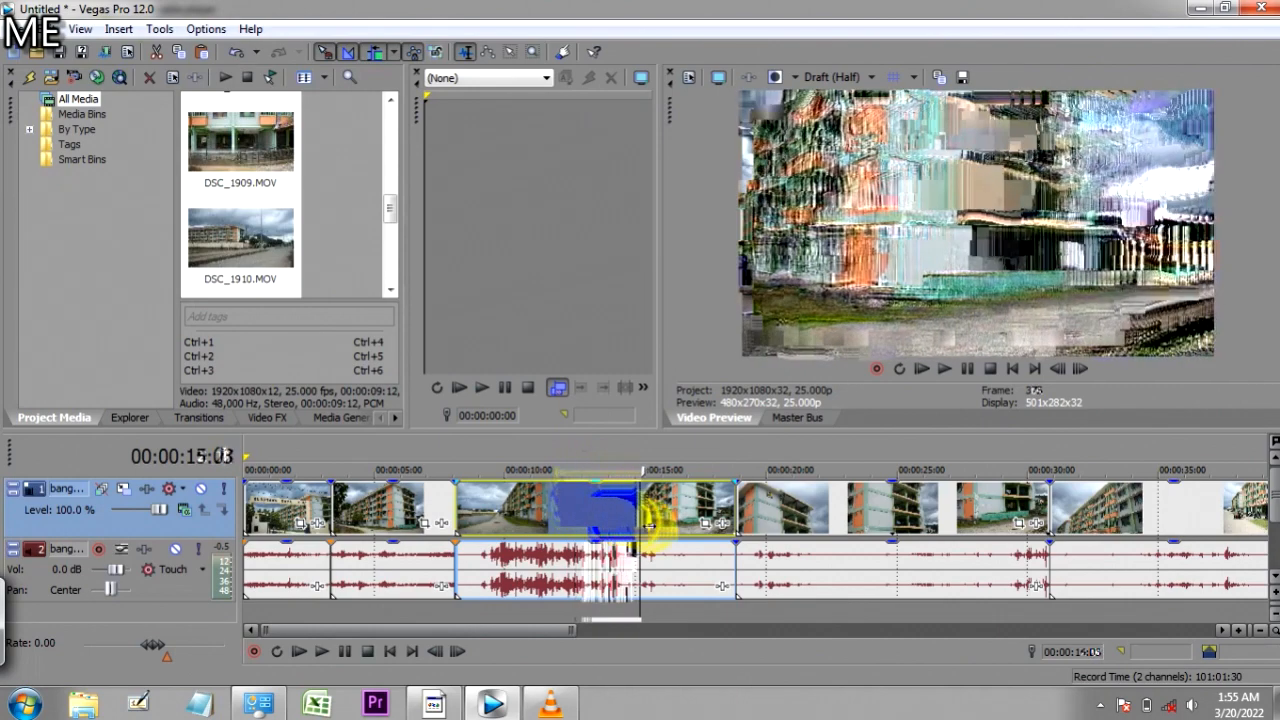
key(Return)
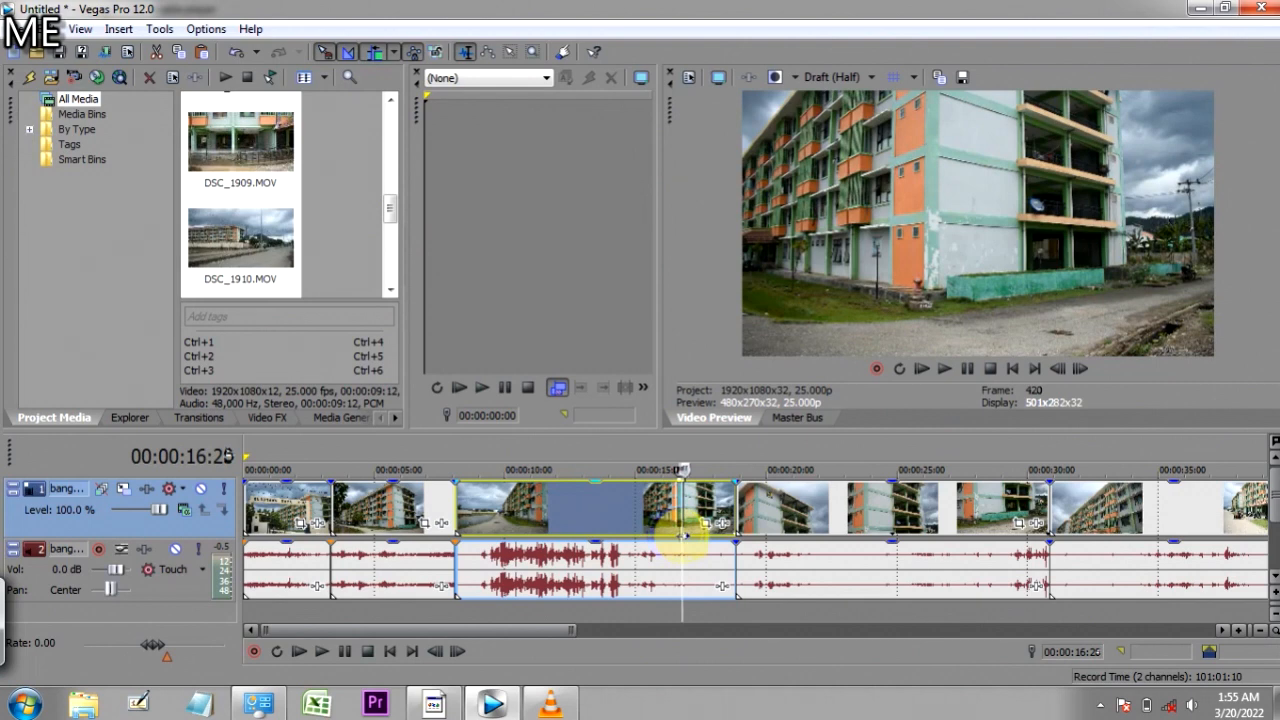
click(724, 497)
drag(729, 497, 684, 500)
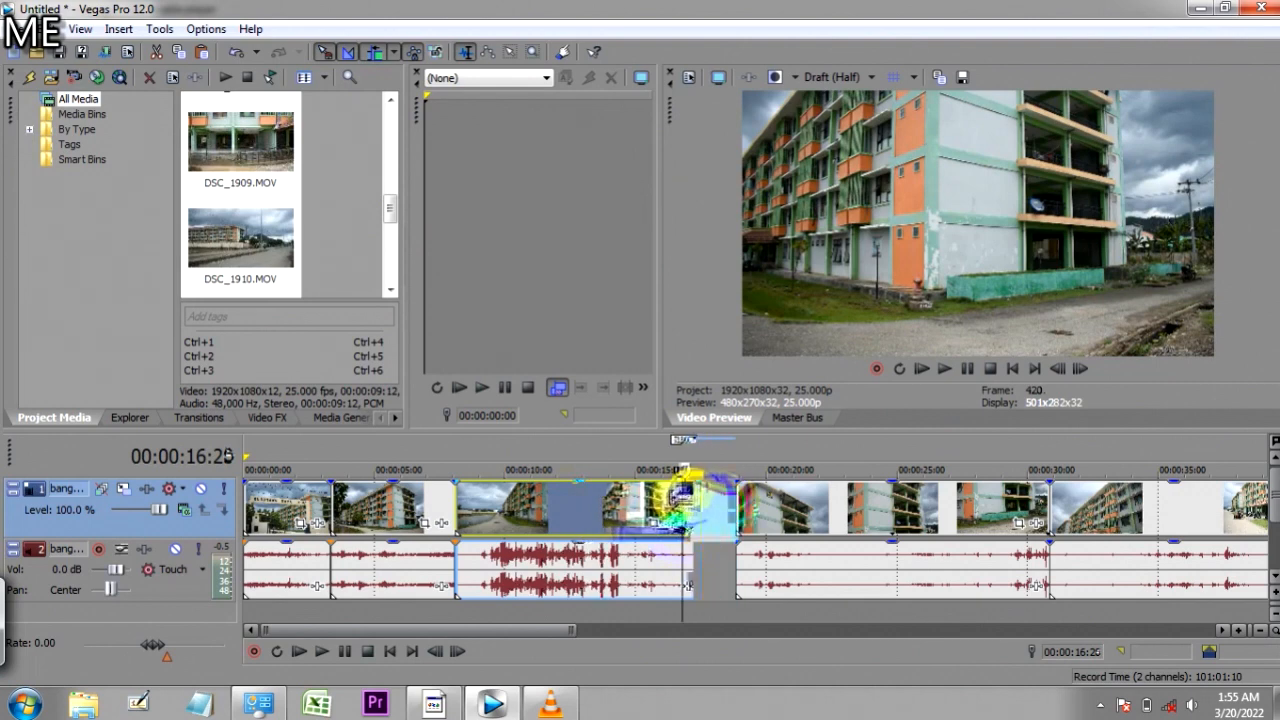
scroll(600, 500, down, 2)
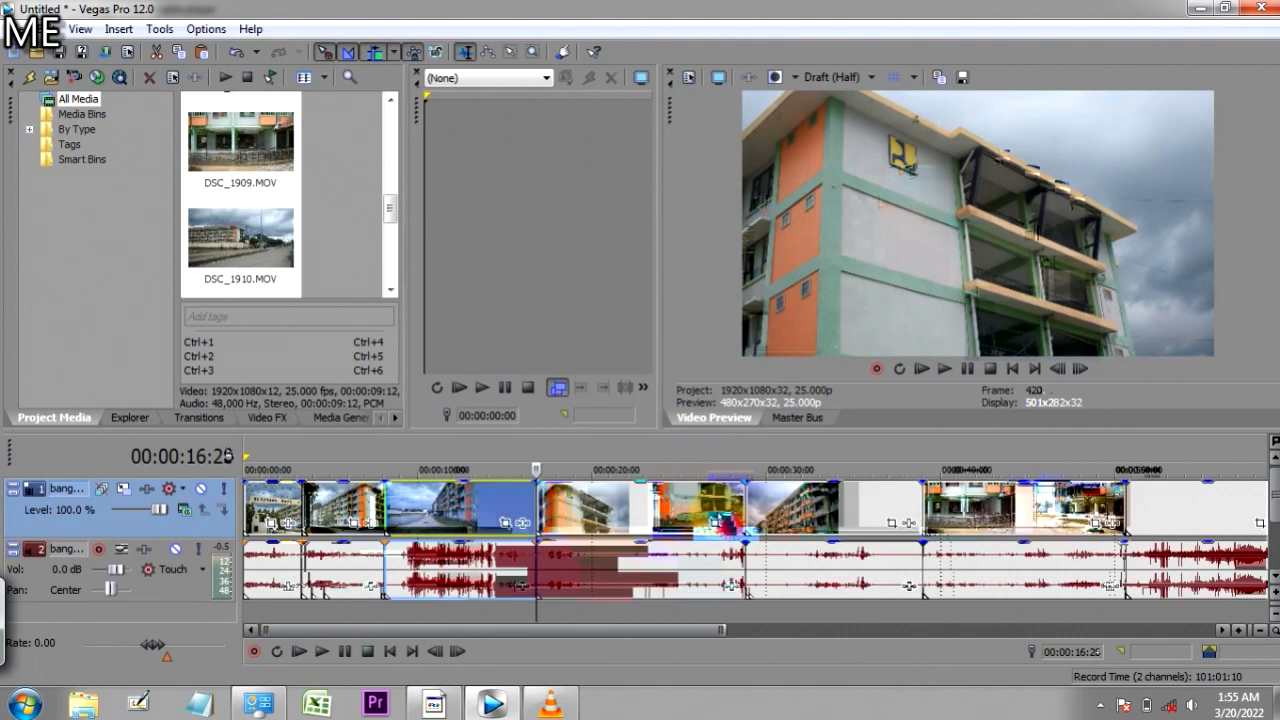
Step: Mute the audio track and unmute it again
click(522, 500)
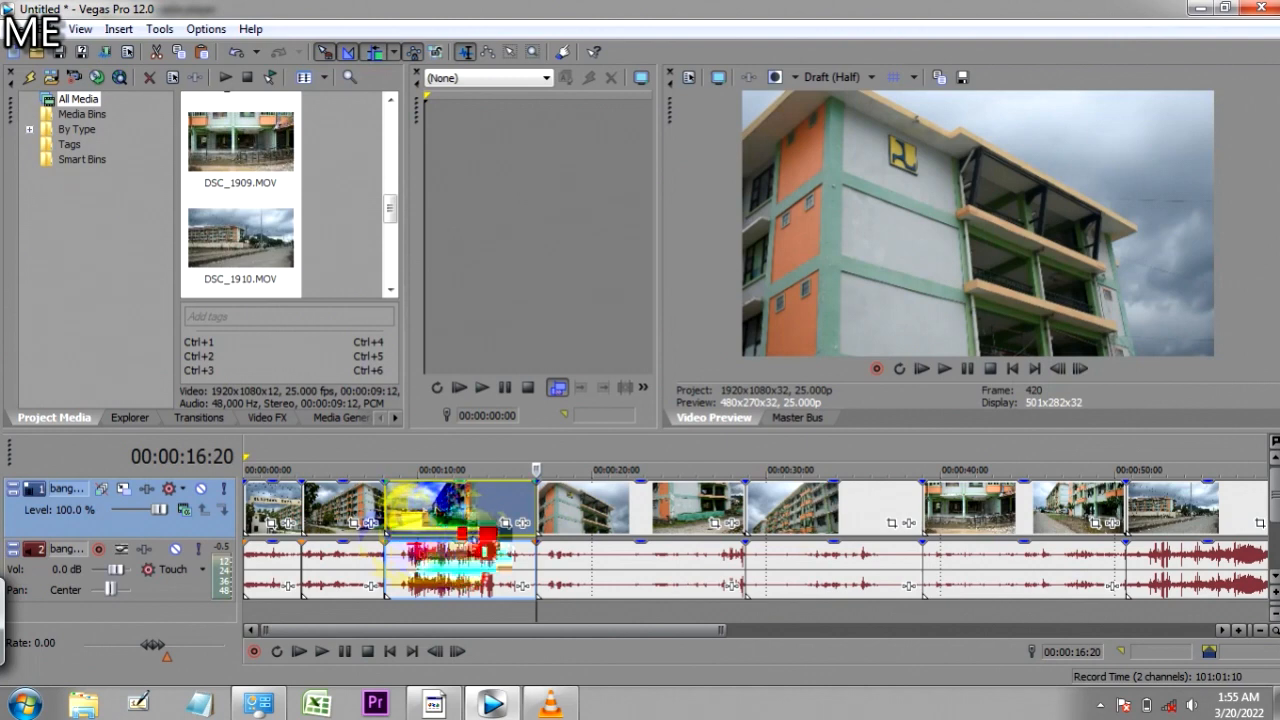
click(176, 549)
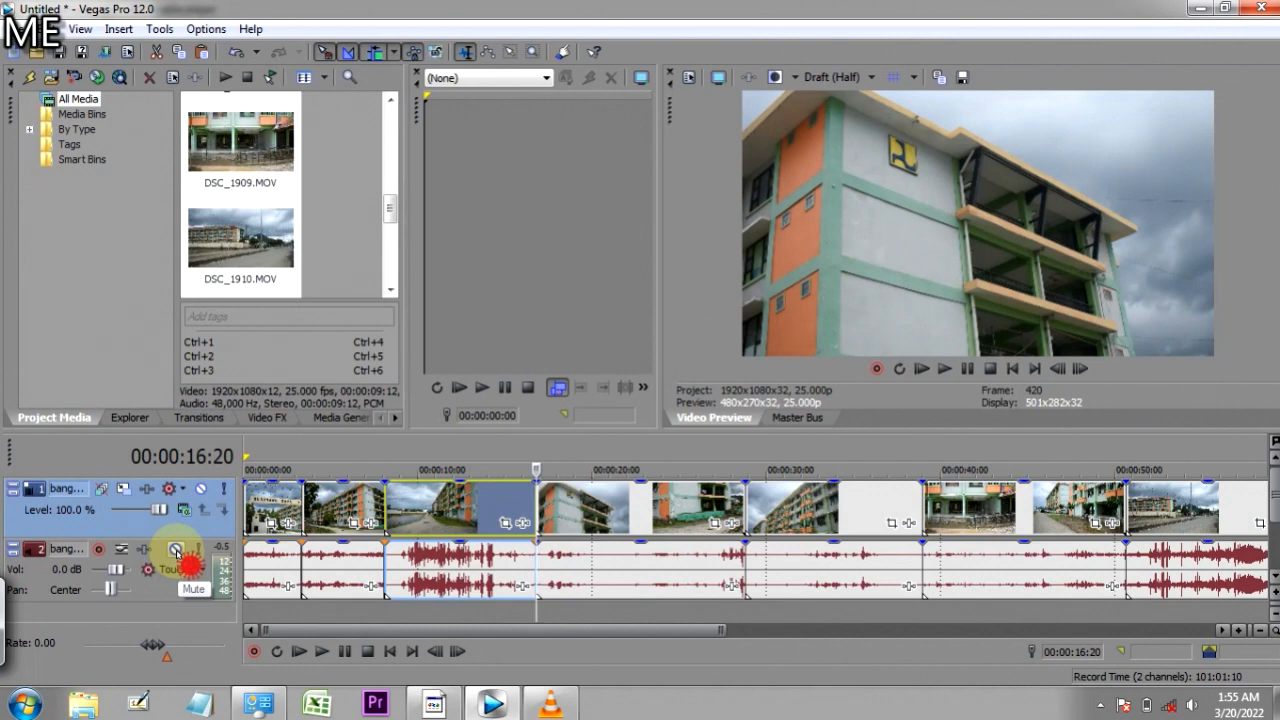
click(176, 549)
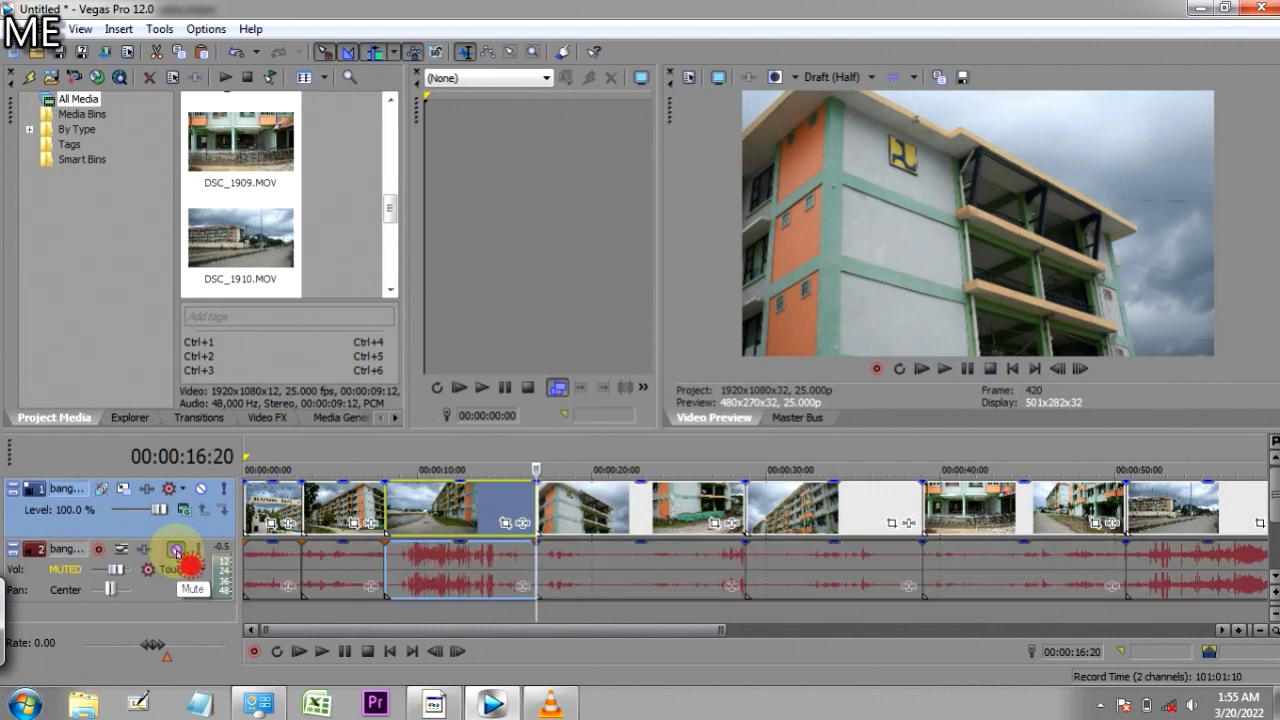
click(176, 549)
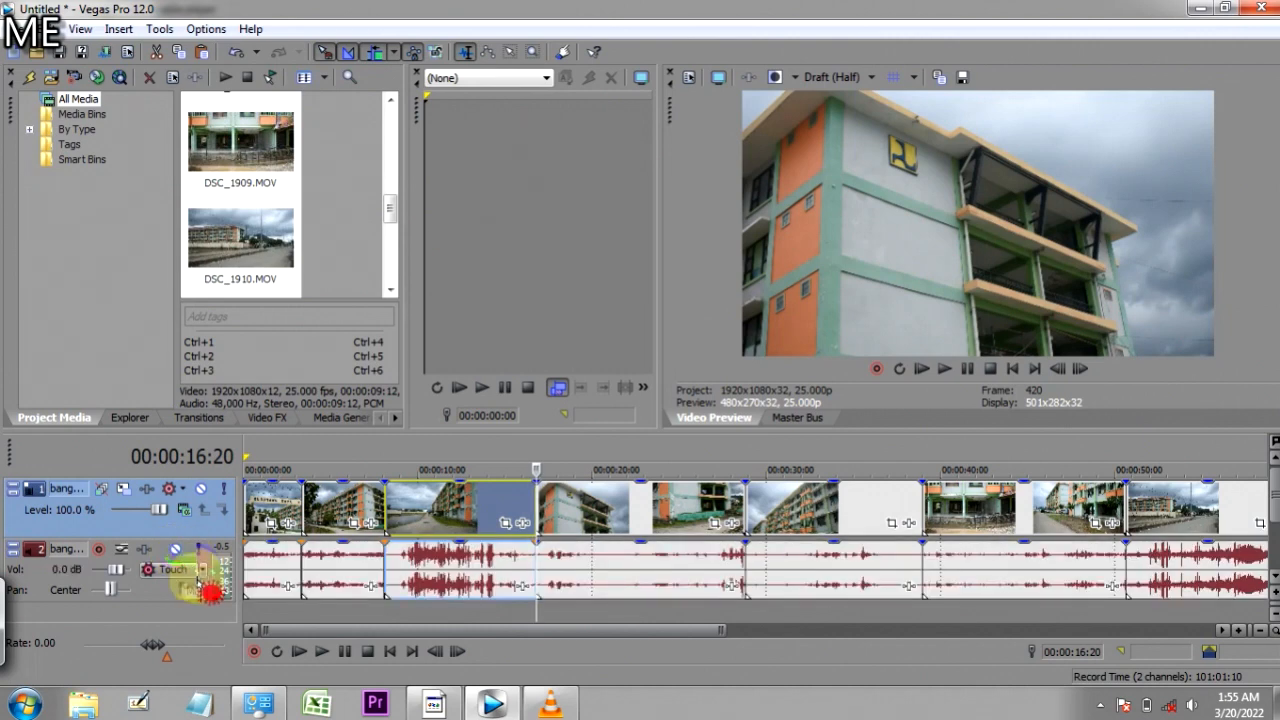
Step: Insert a Volume envelope on the audio track
right_click(186, 591)
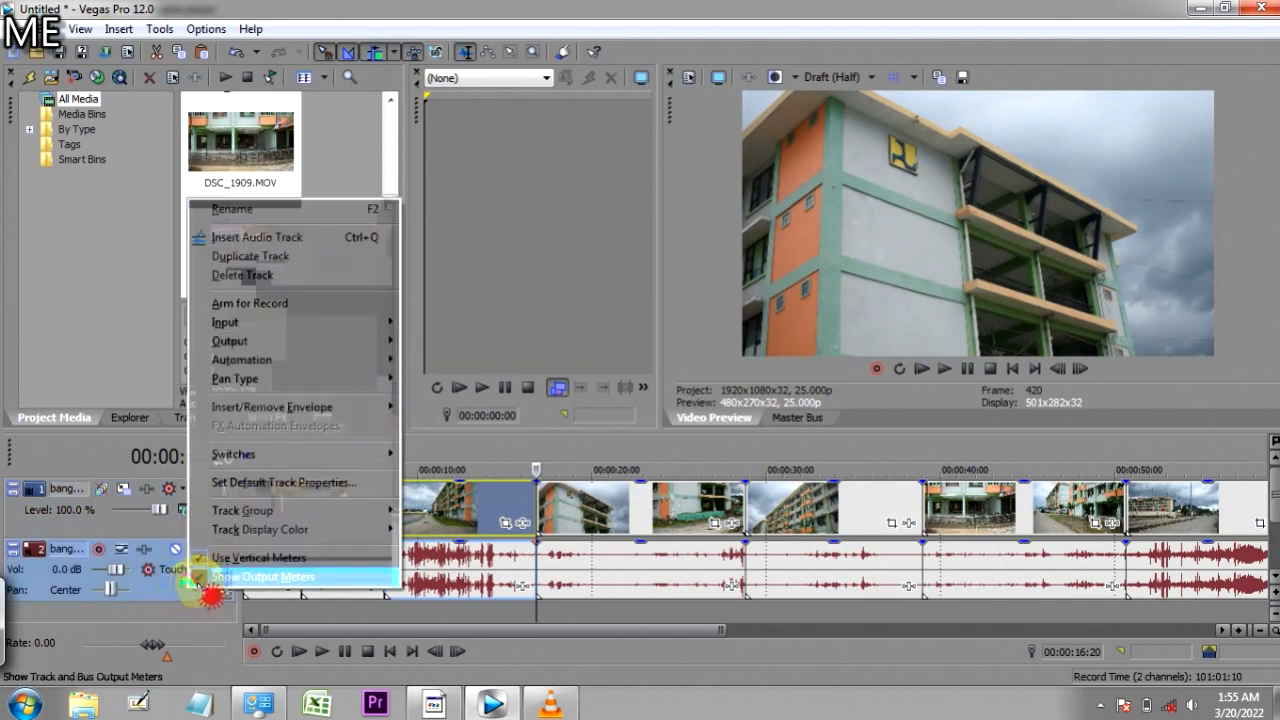
mouse_move(275, 388)
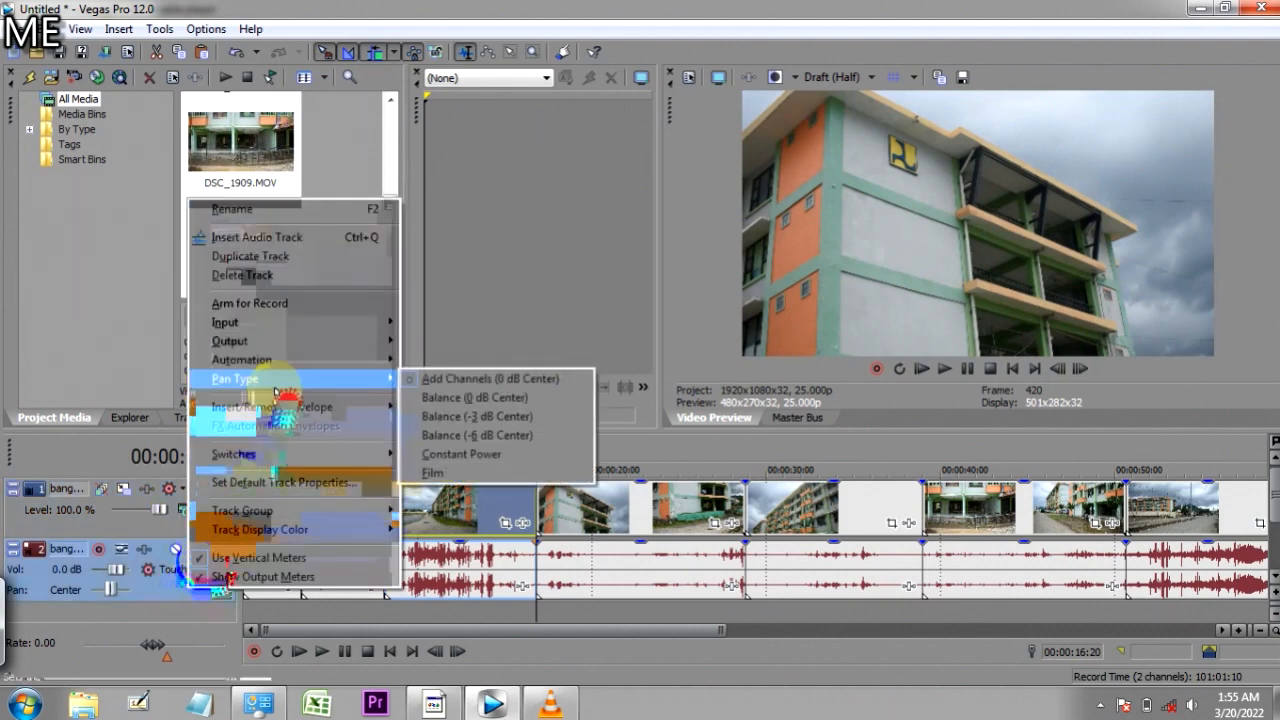
mouse_move(282, 410)
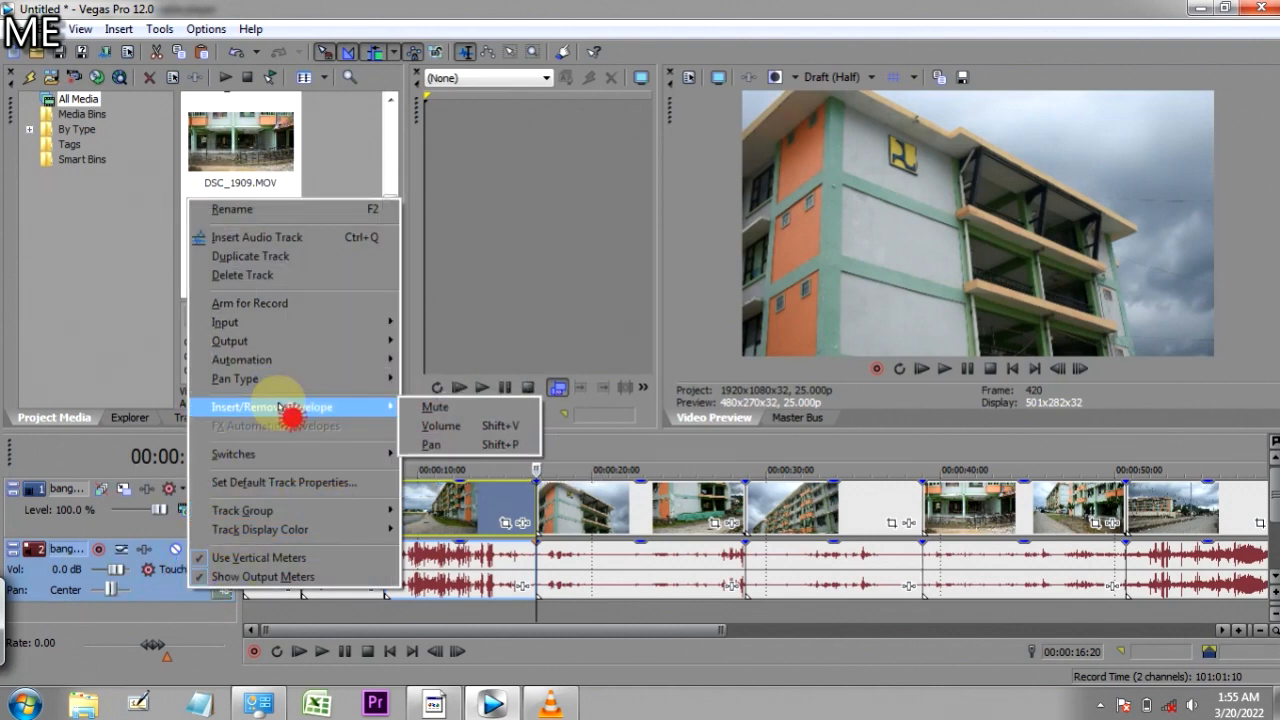
click(420, 427)
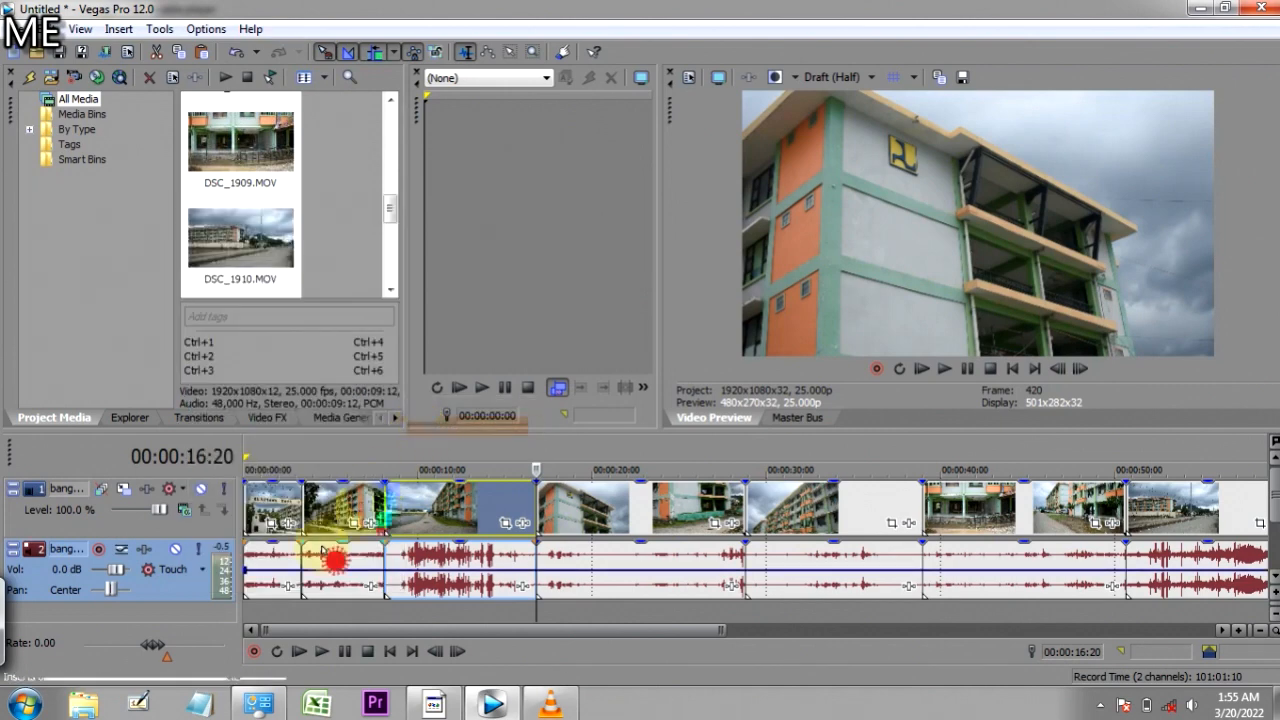
Step: Add four volume envelope points between about 00:00:02:09 and 00:00:04:13 and lower the inner pair to dip the sound at the first cut
double_click(286, 572)
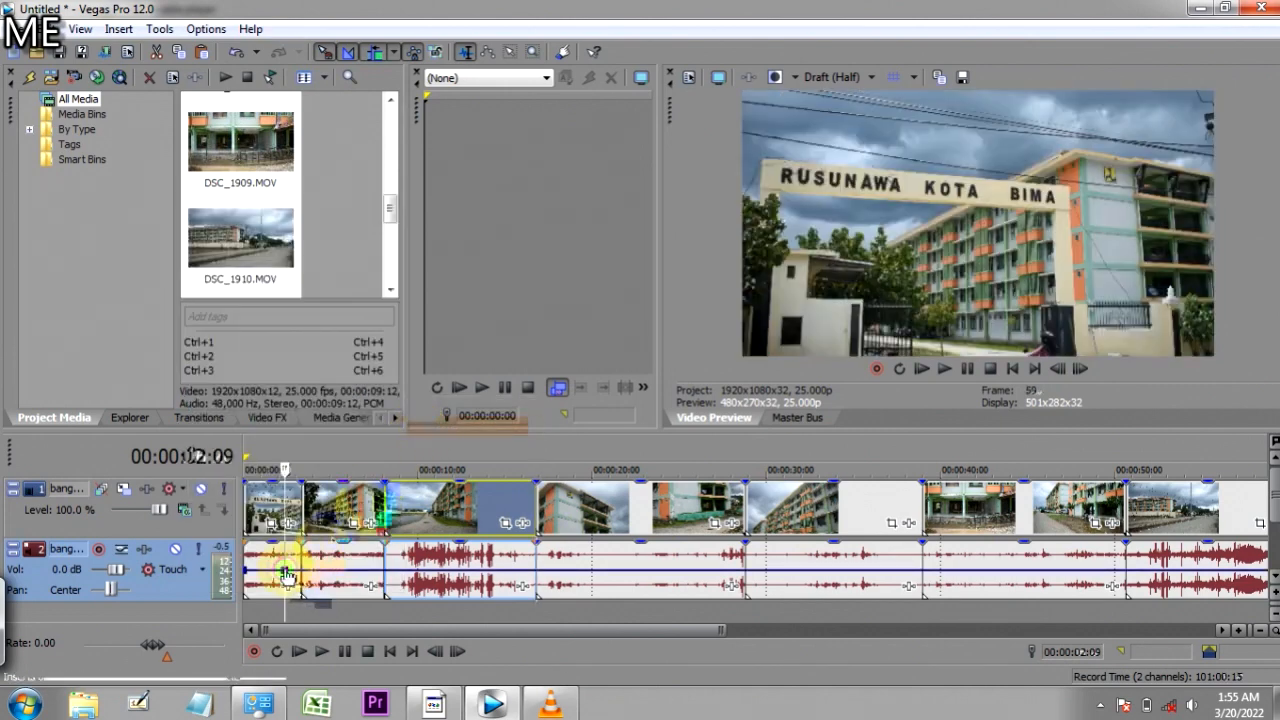
double_click(322, 572)
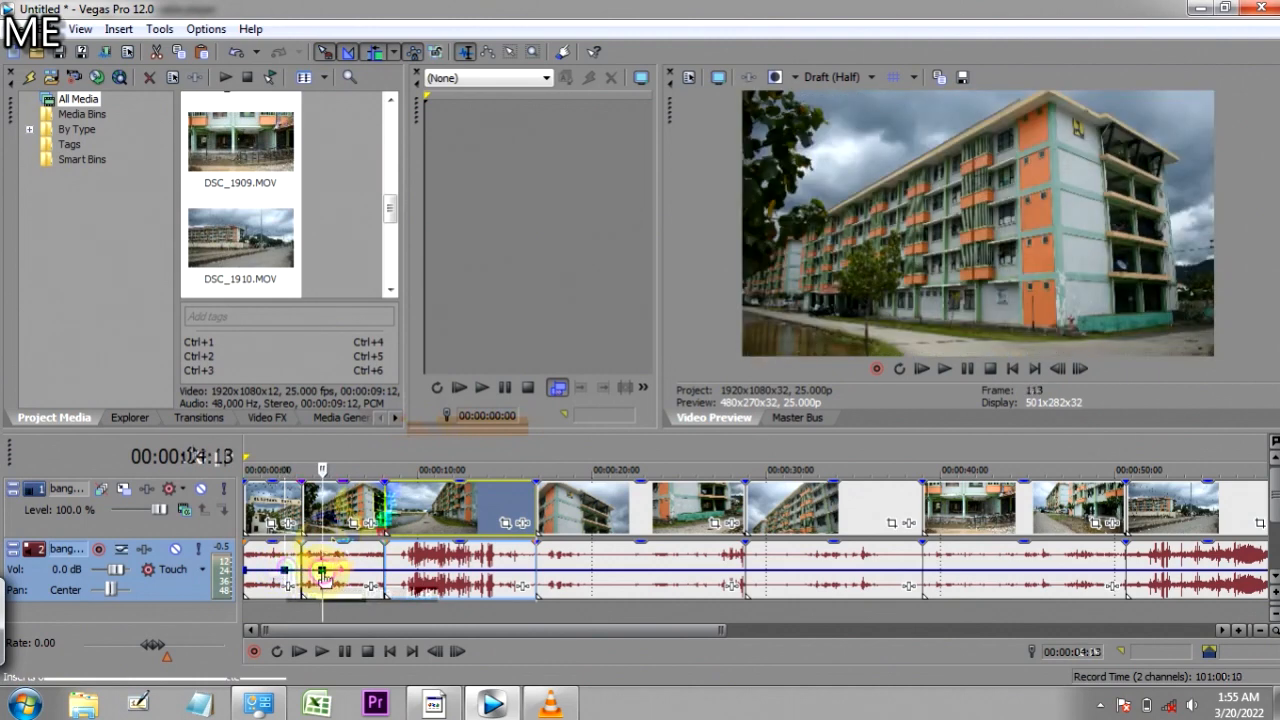
click(311, 573)
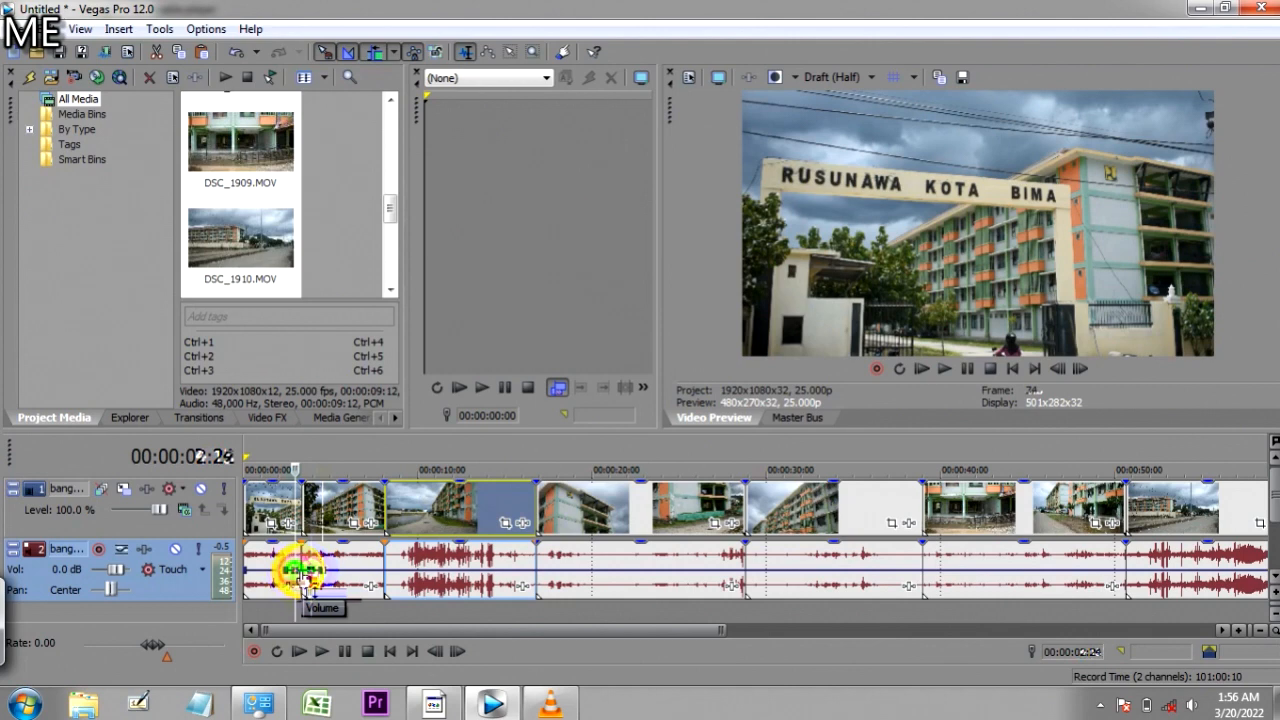
drag(302, 572, 304, 596)
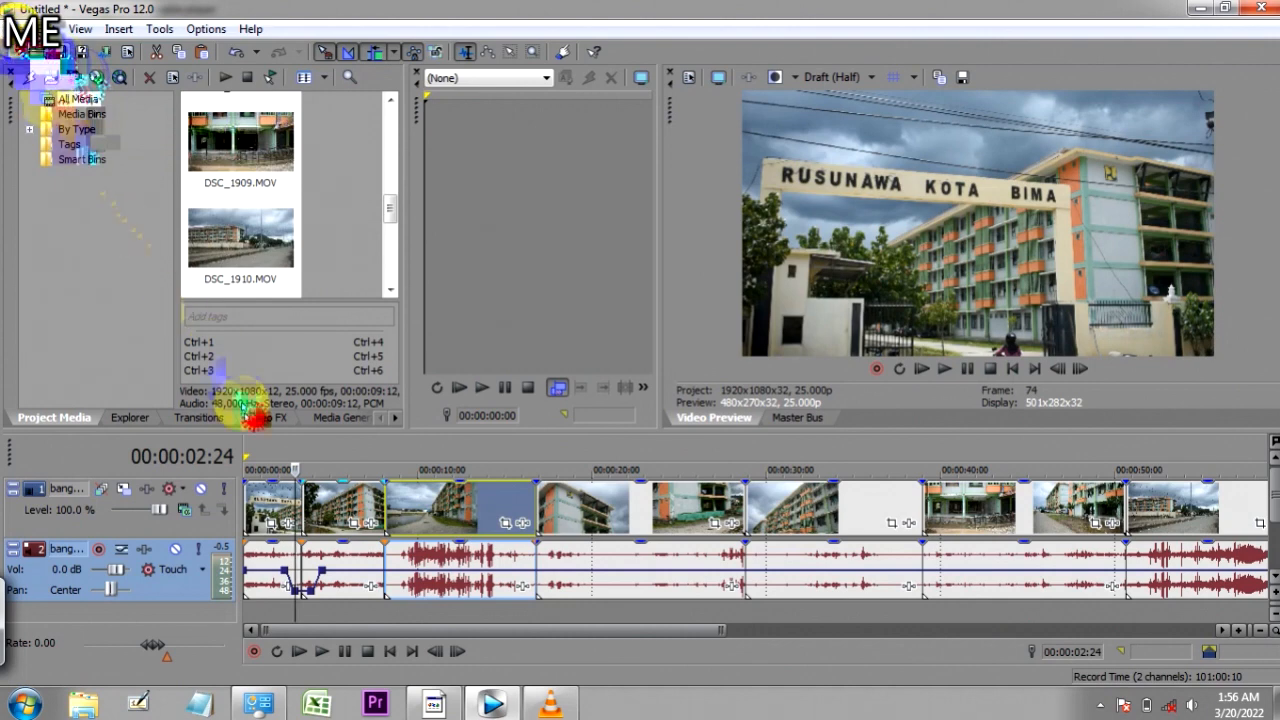
drag(286, 500, 352, 505)
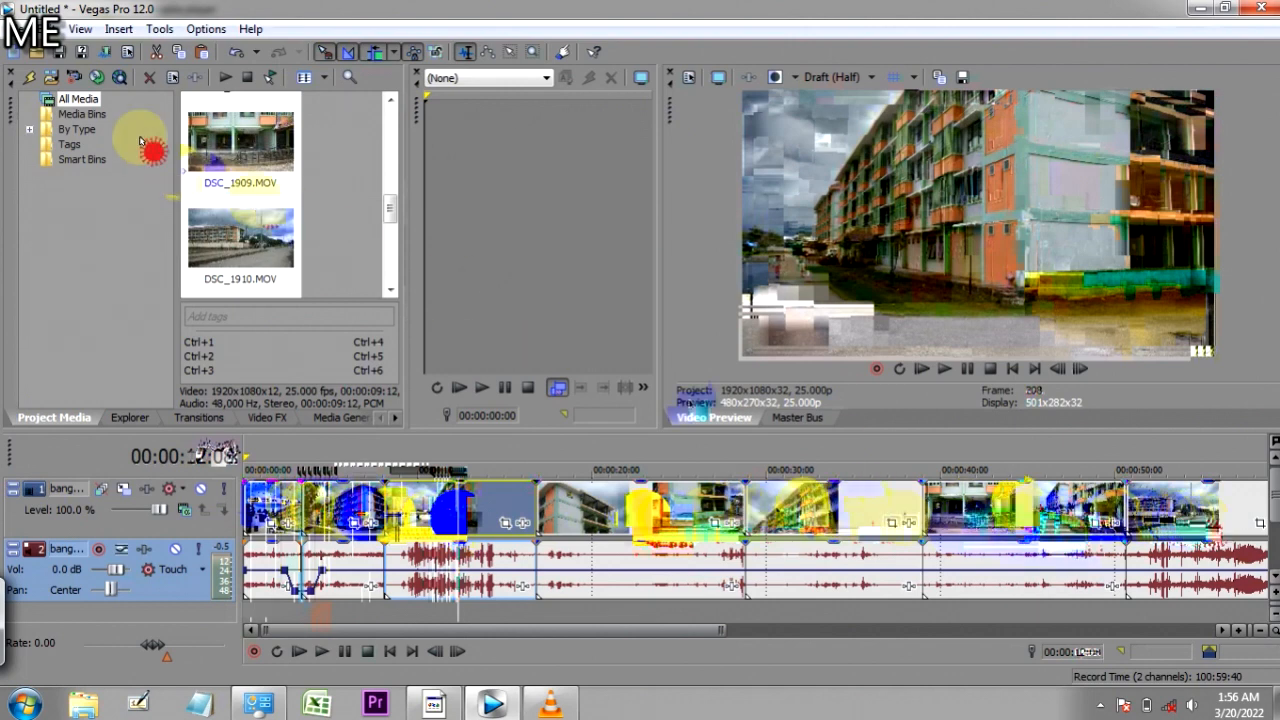
Step: Open the Render As settings for the project and name the output file "edit 1 gabung video"
key(alt+f)
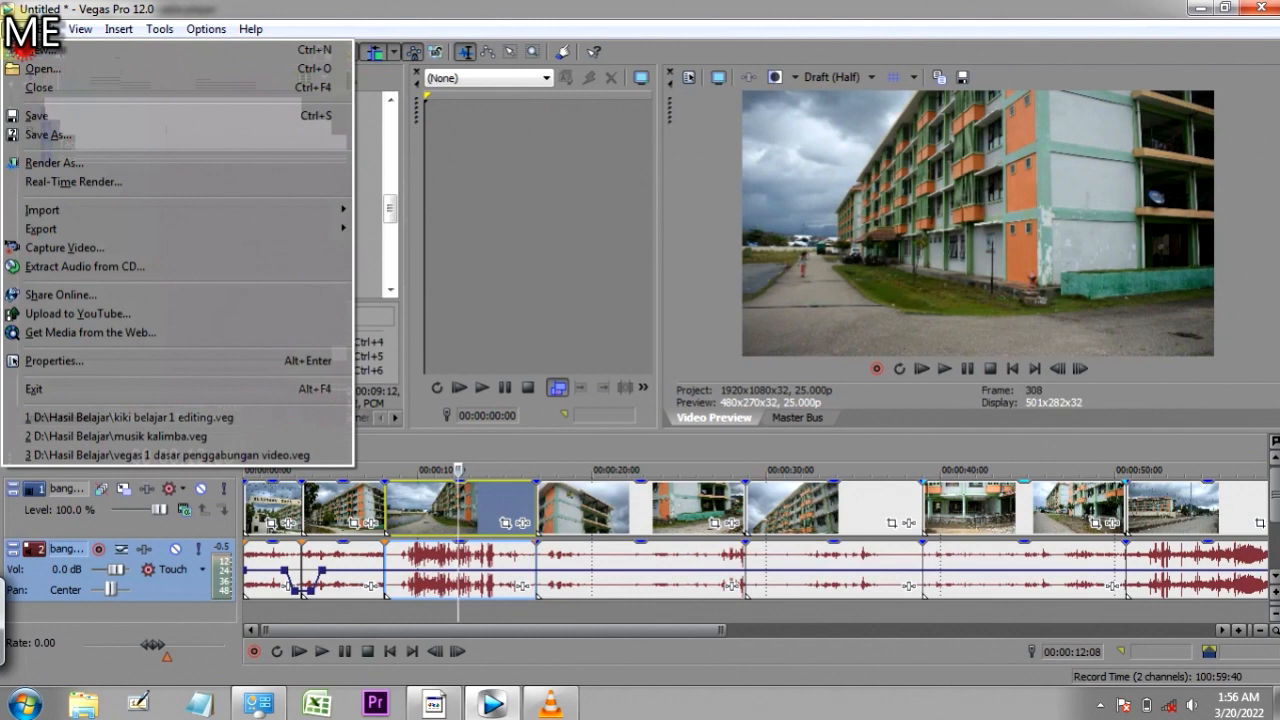
click(42, 170)
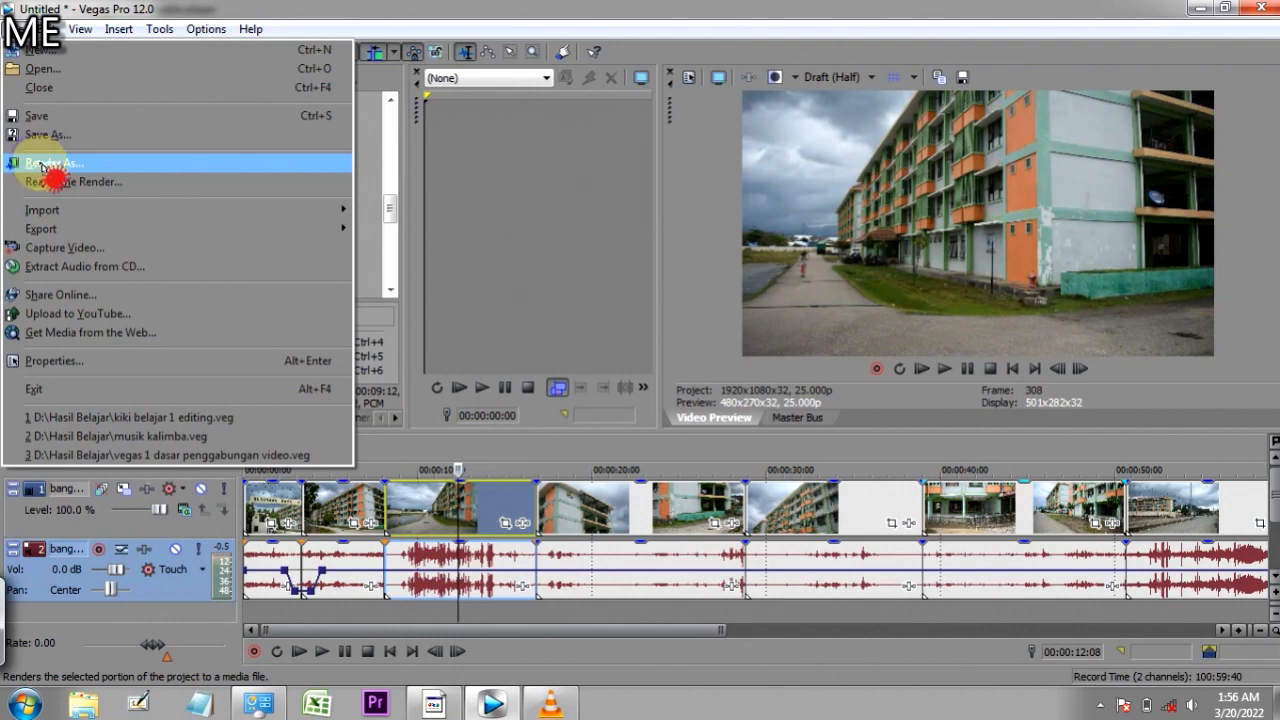
click(42, 164)
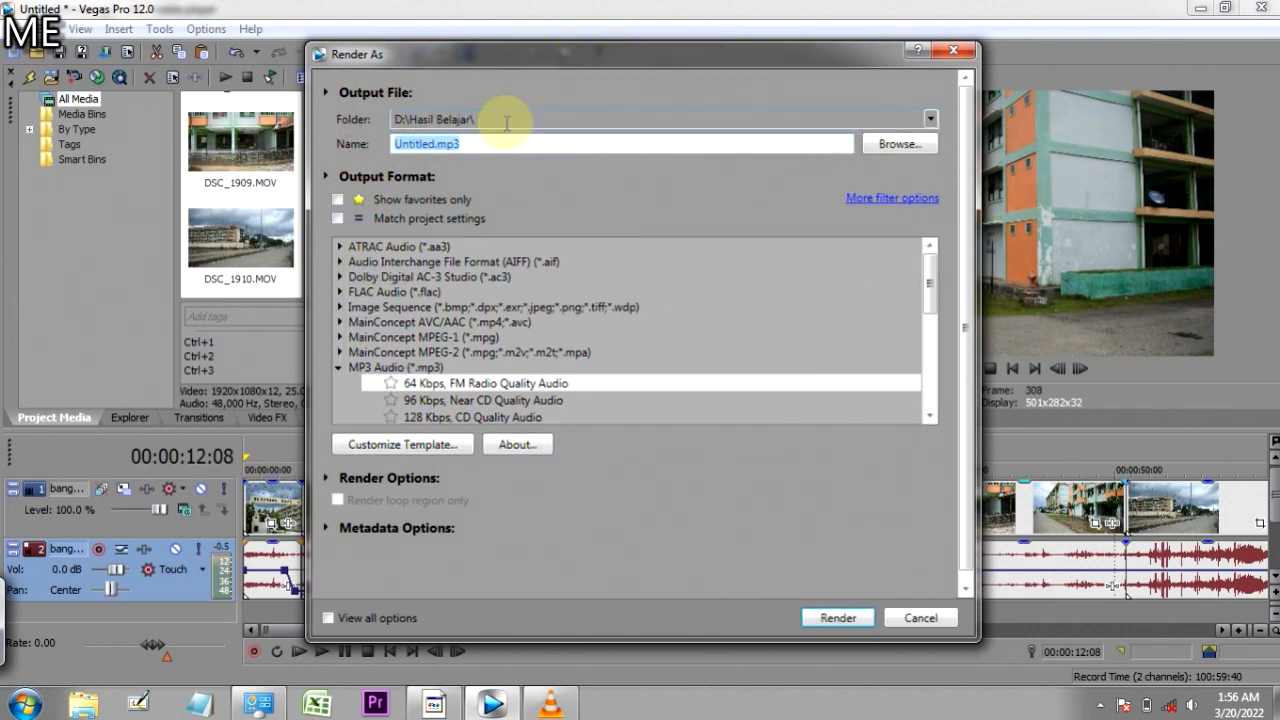
mouse_move(400, 143)
mouse_down()
mouse_move(500, 144)
mouse_move(394, 143)
mouse_up()
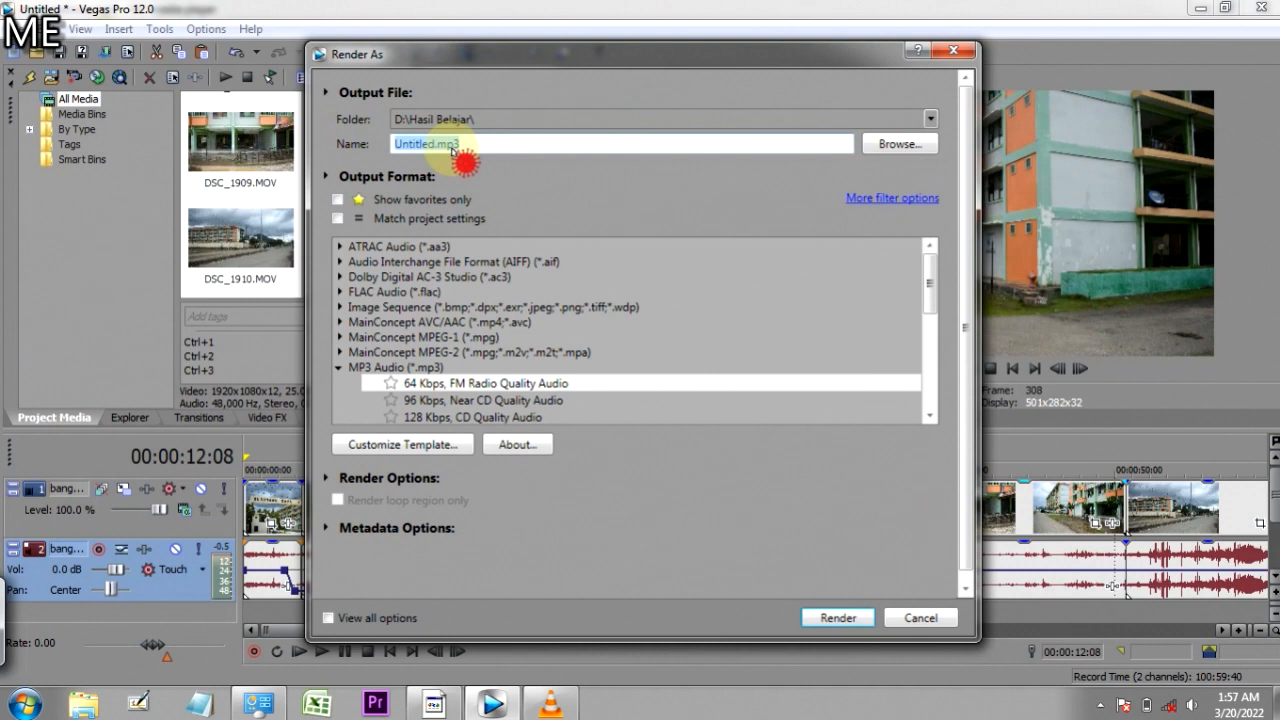
text(e)
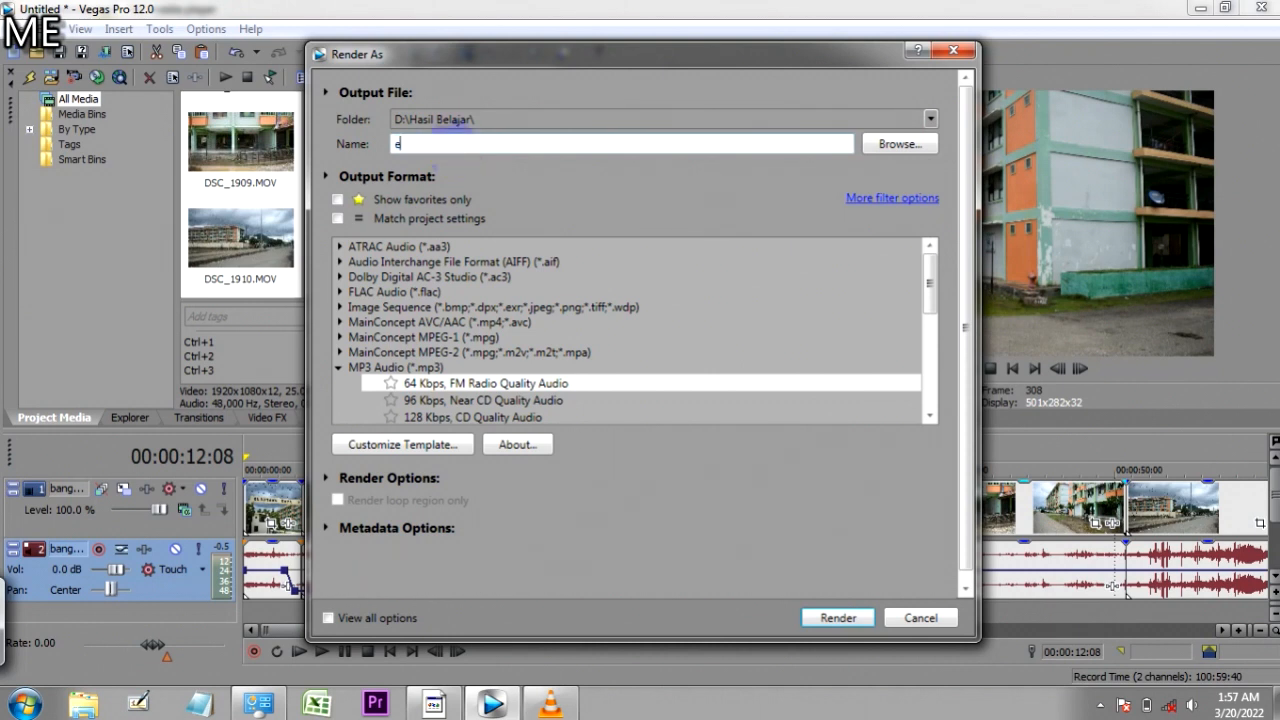
text(dit)
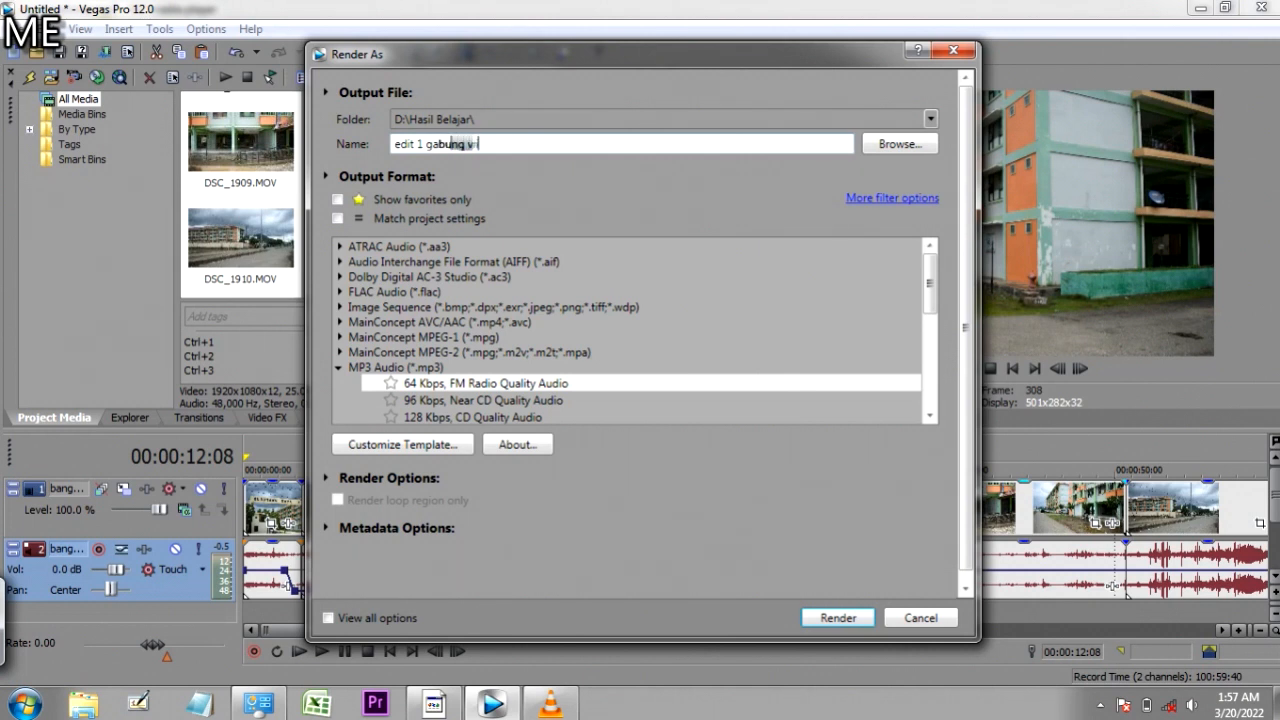
text(1 gabung video)
Step: Choose the Hasil Belajar folder on drive SARANA (D:) as the render destination, keeping the file name
click(897, 146)
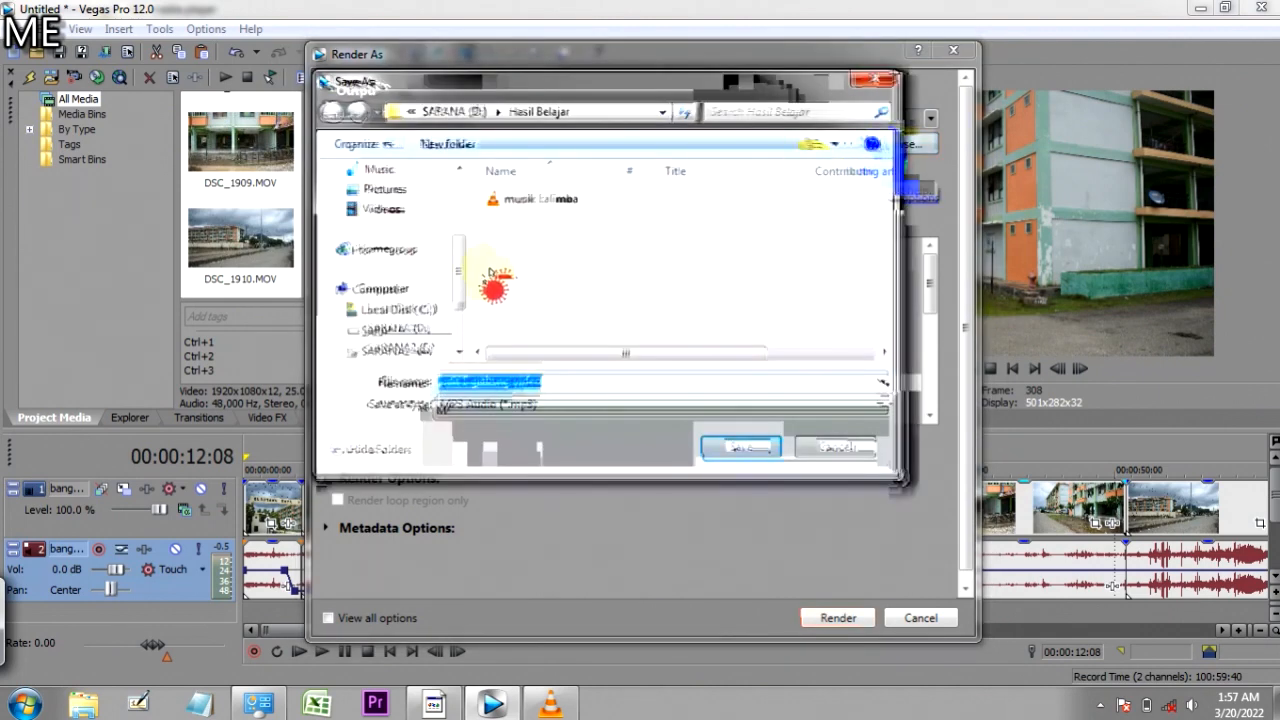
click(400, 328)
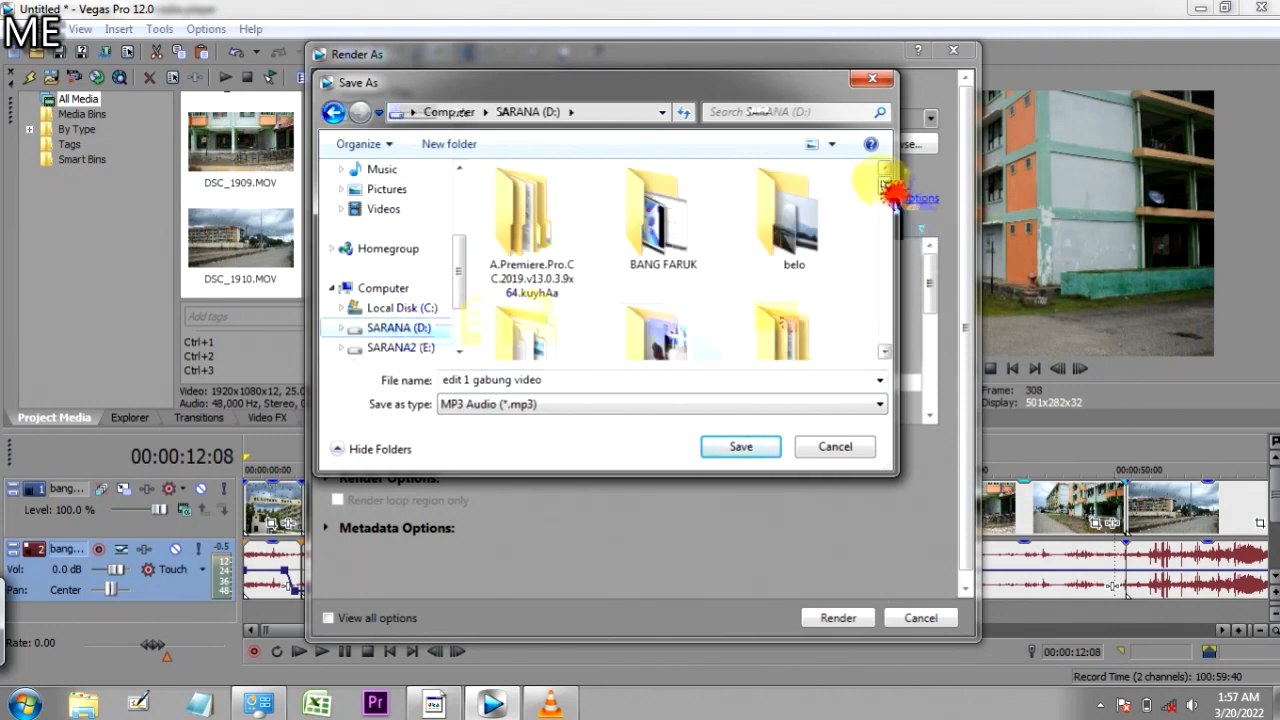
scroll(893, 190, down, 1)
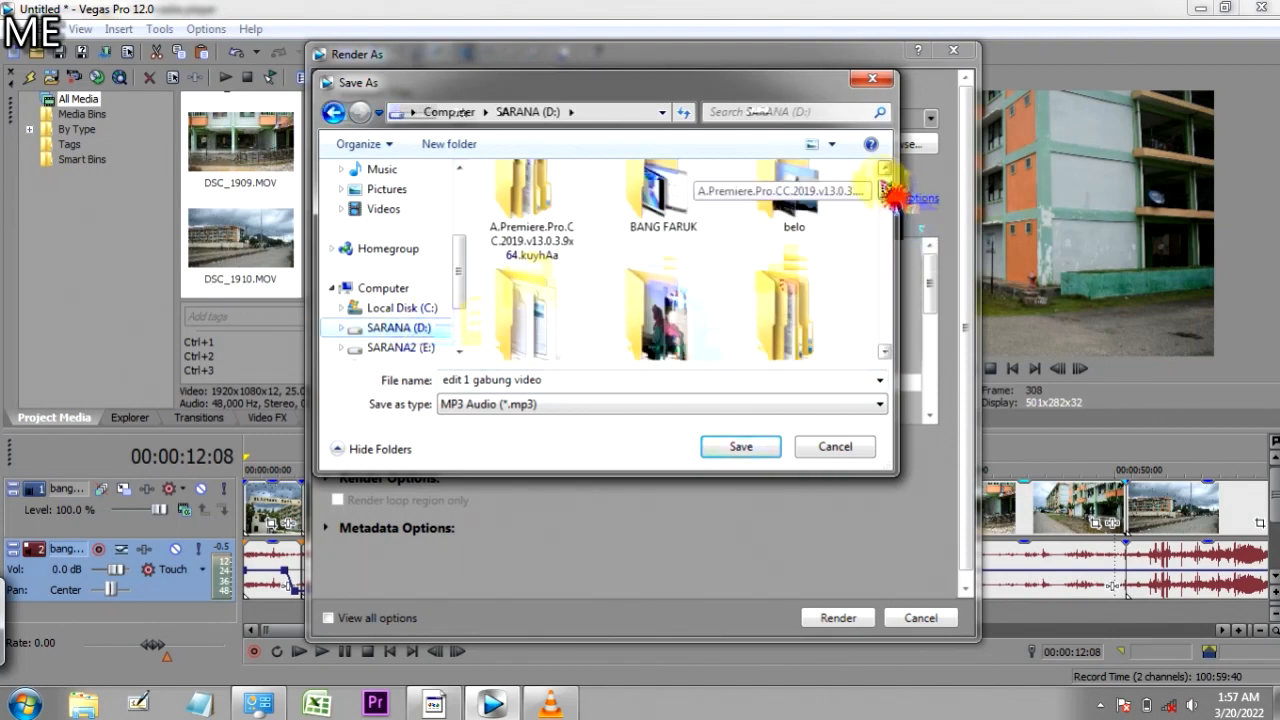
scroll(895, 200, down, 1)
scroll(893, 203, down, 1)
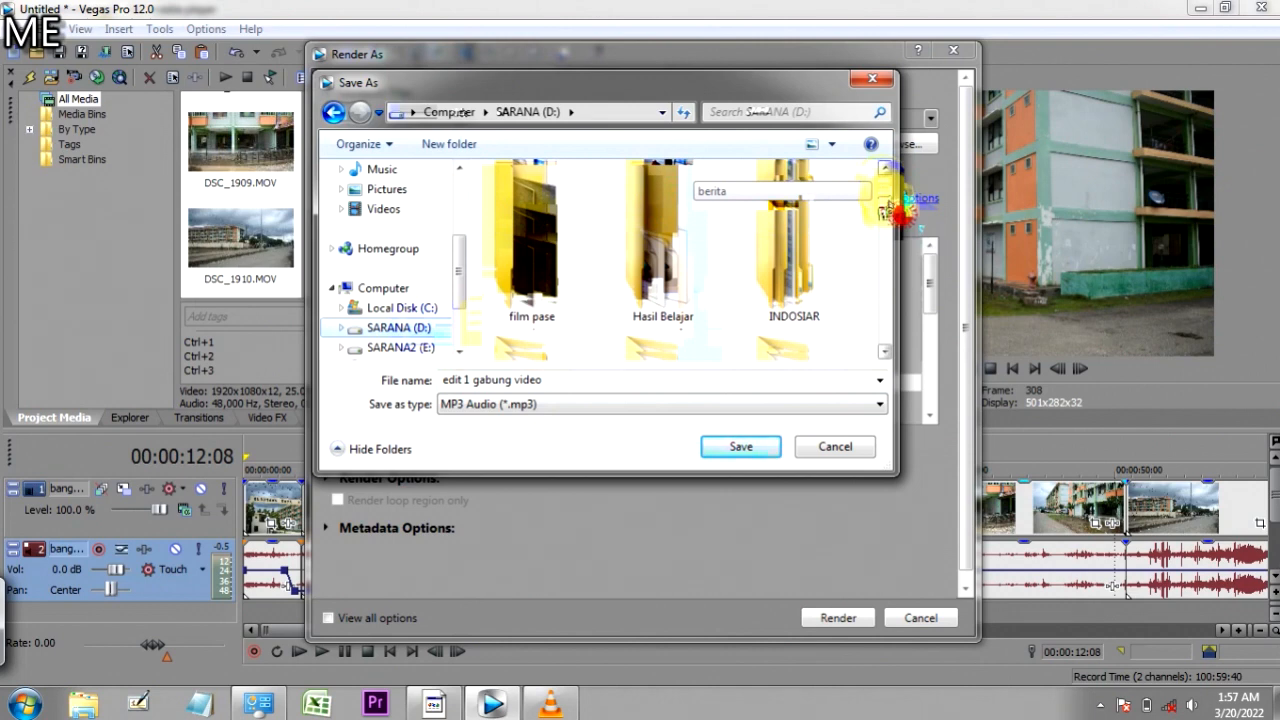
scroll(893, 205, up, 1)
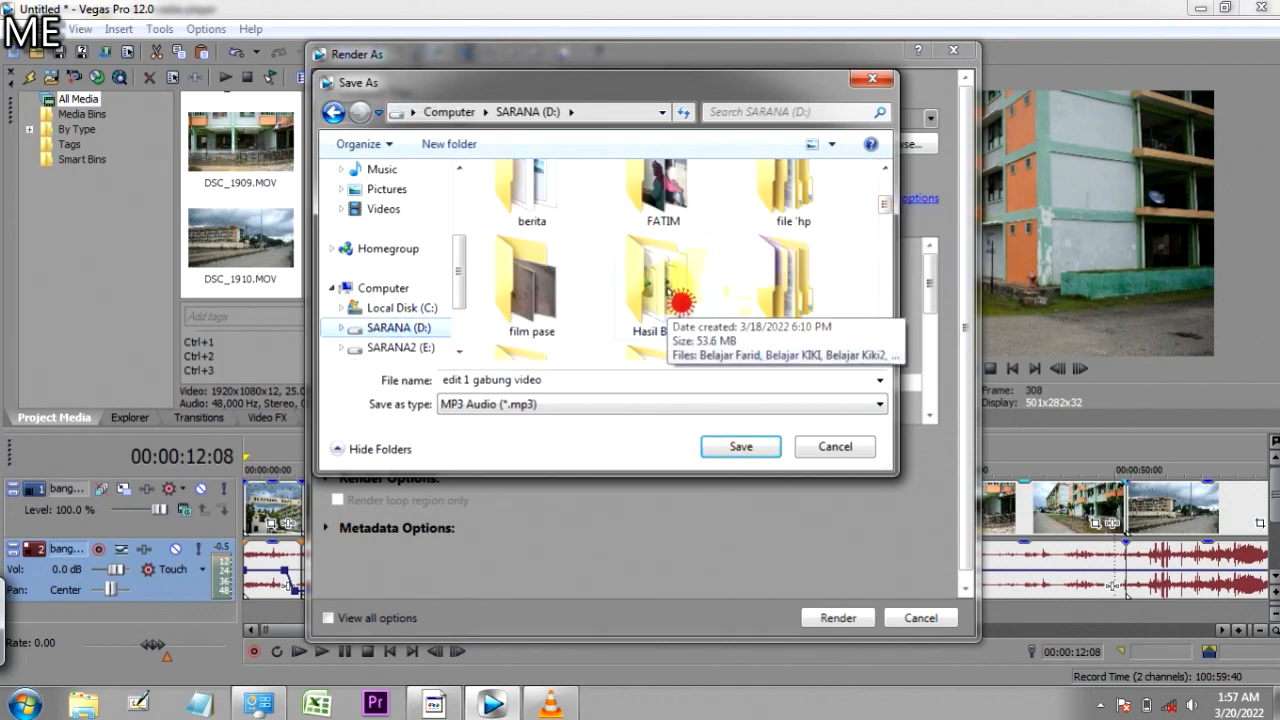
double_click(668, 292)
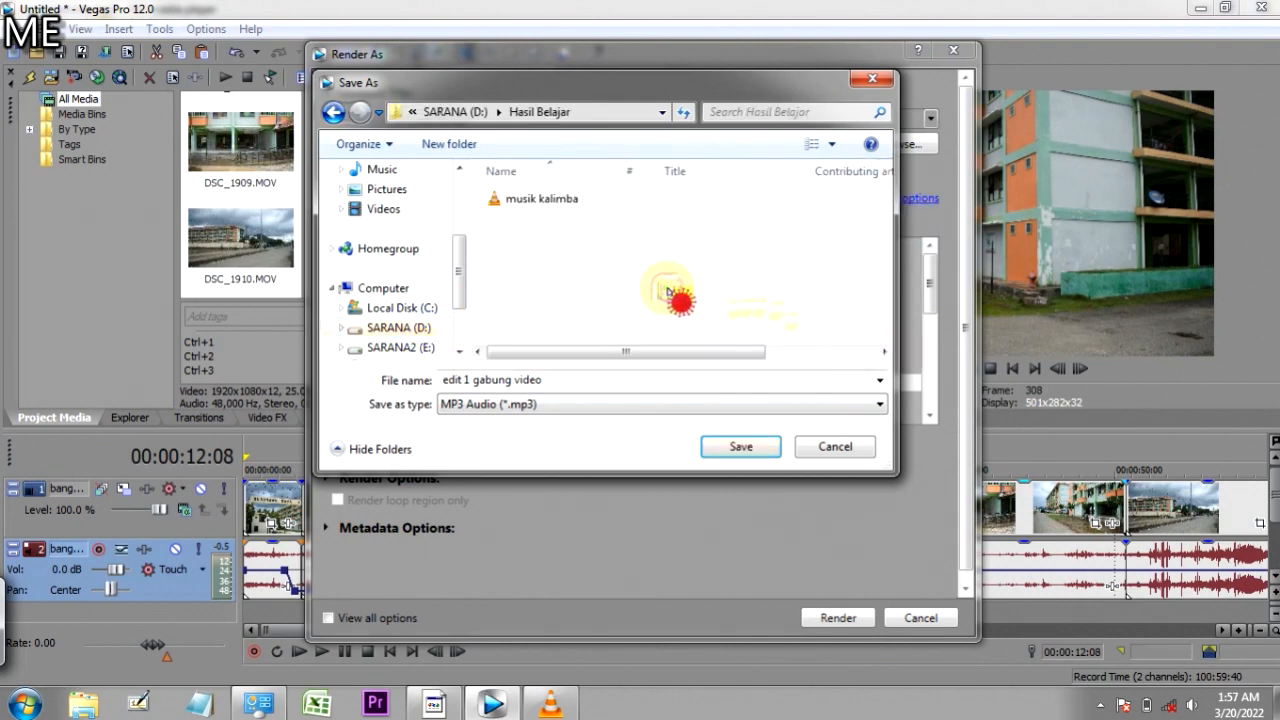
click(598, 379)
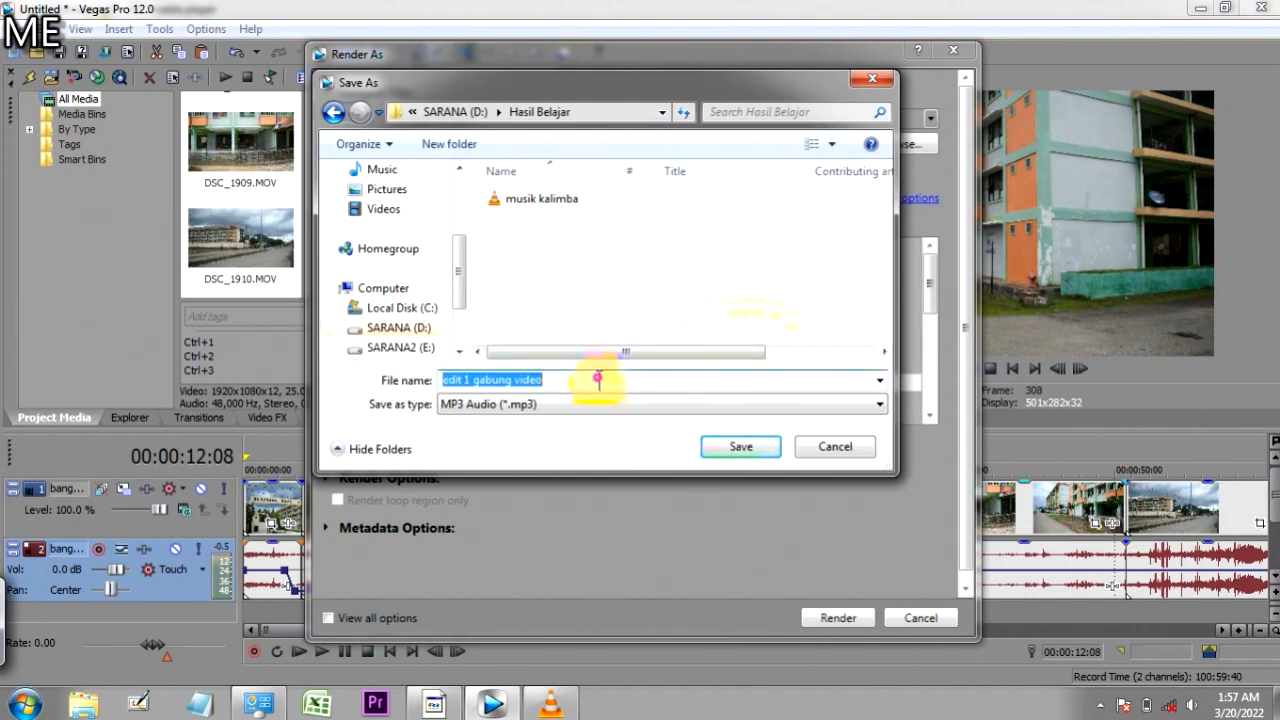
click(612, 380)
click(743, 447)
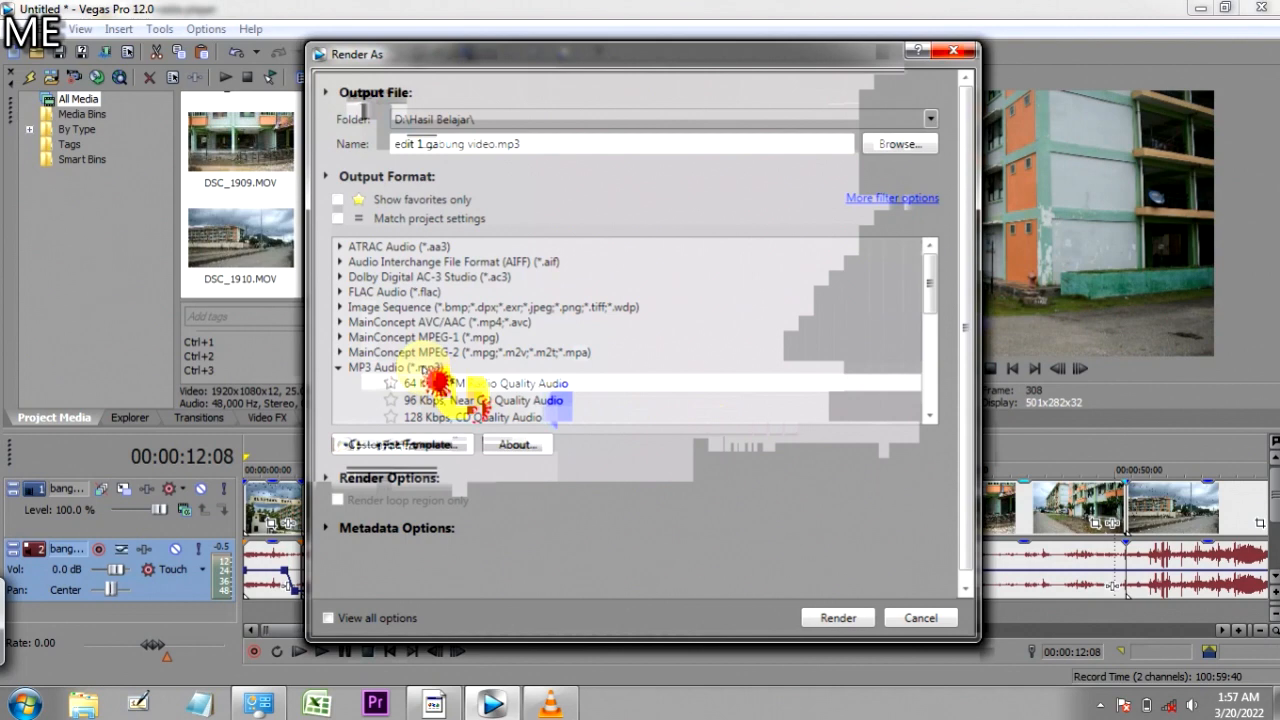
Step: Choose the Internet 1280x720-30p template under Sony AVC/MVC as the render format
click(752, 141)
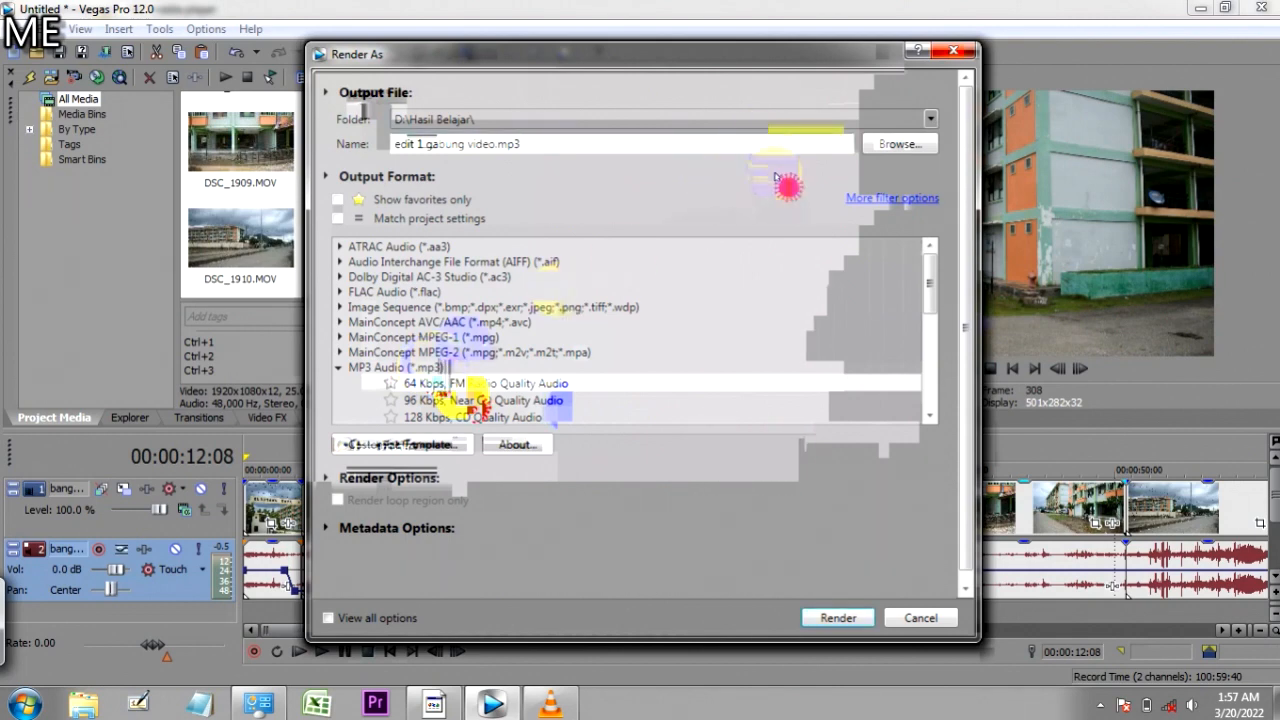
click(355, 380)
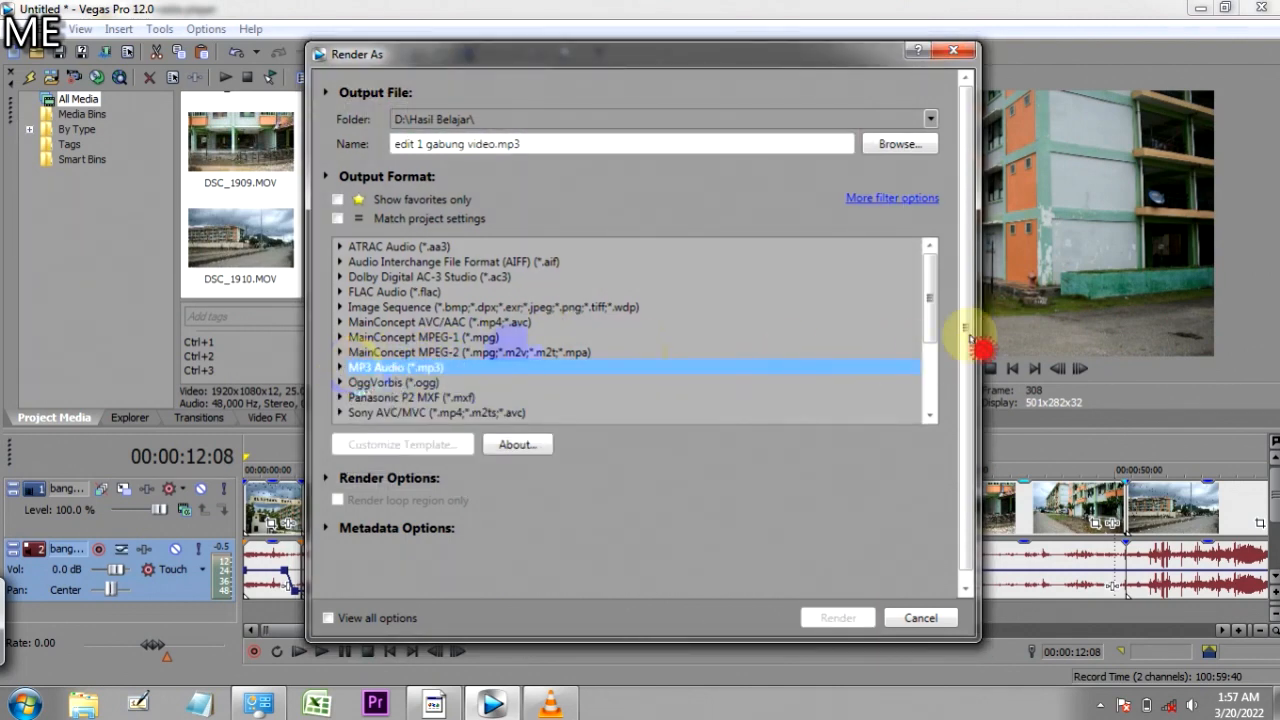
mouse_move(940, 310)
mouse_down()
mouse_move(923, 363)
mouse_move(935, 385)
mouse_move(930, 290)
mouse_up()
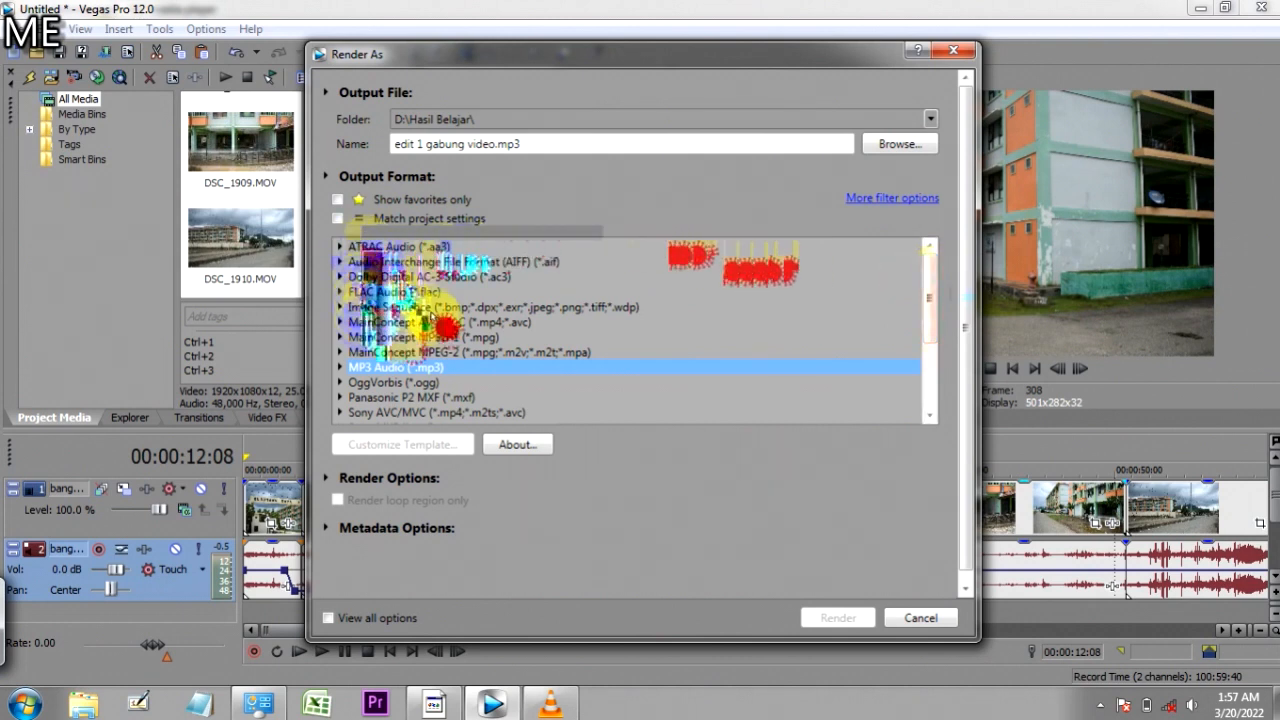
click(929, 289)
drag(929, 289, 937, 336)
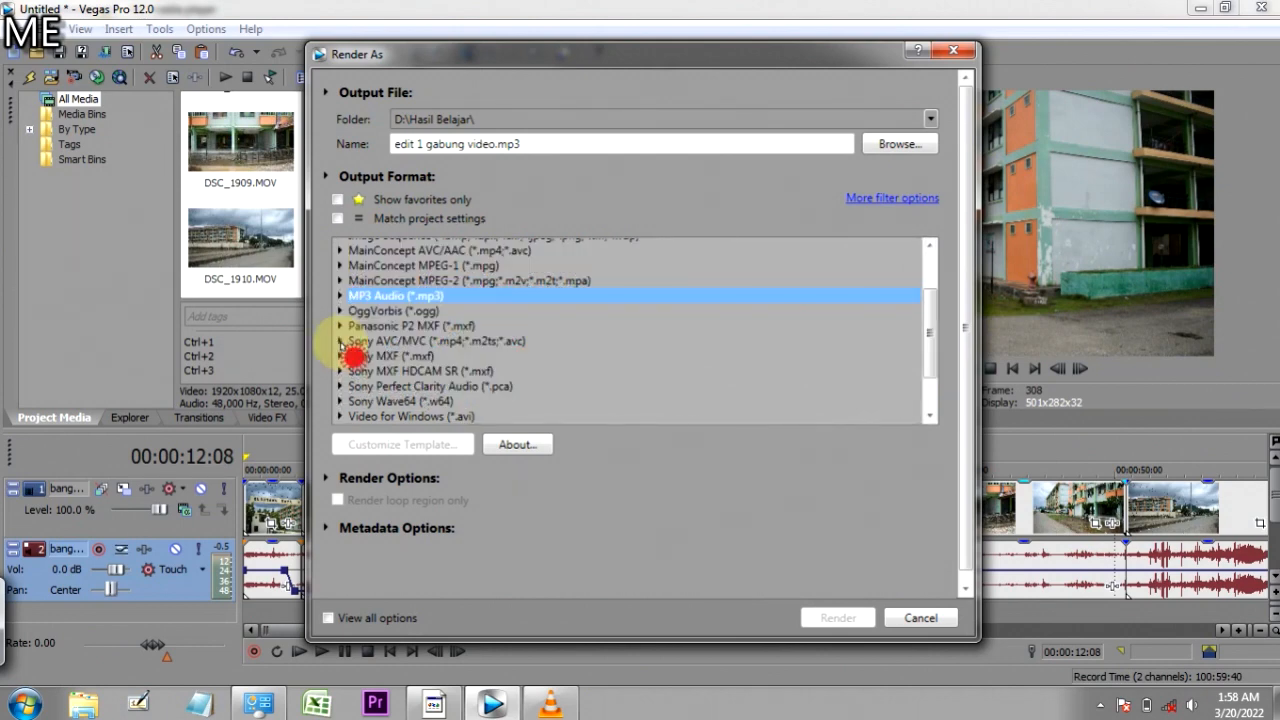
click(341, 342)
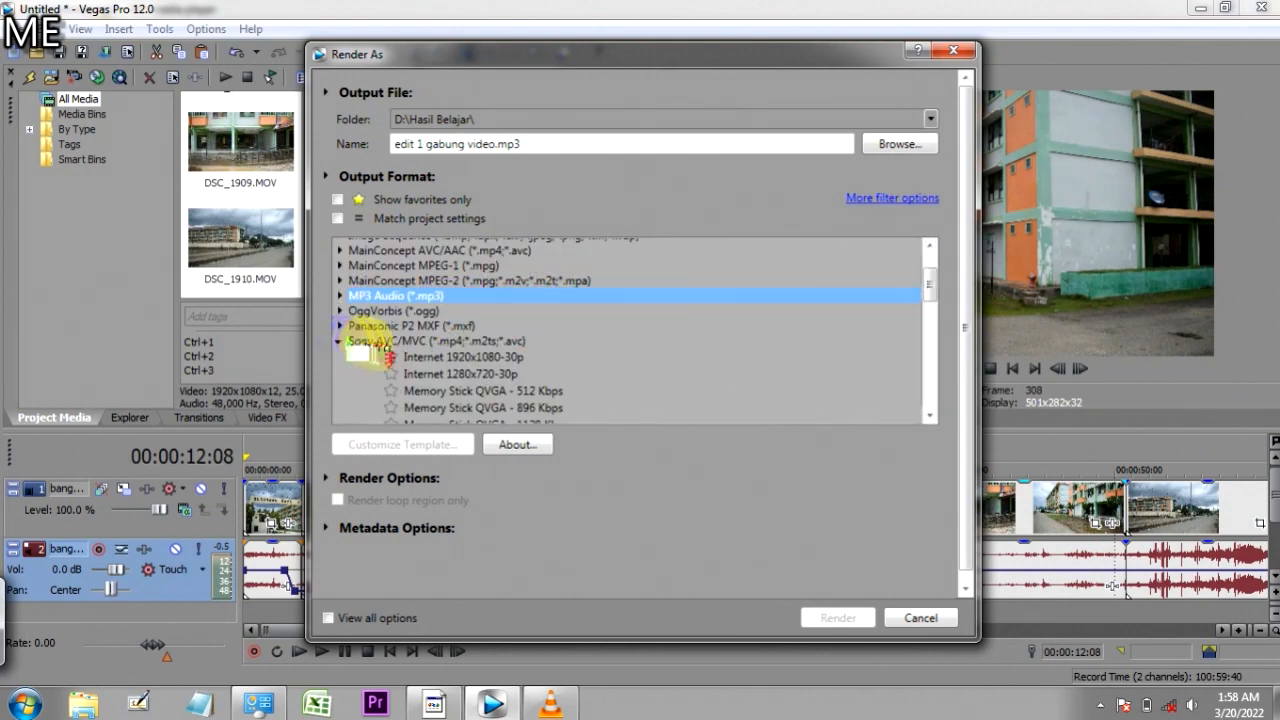
click(484, 374)
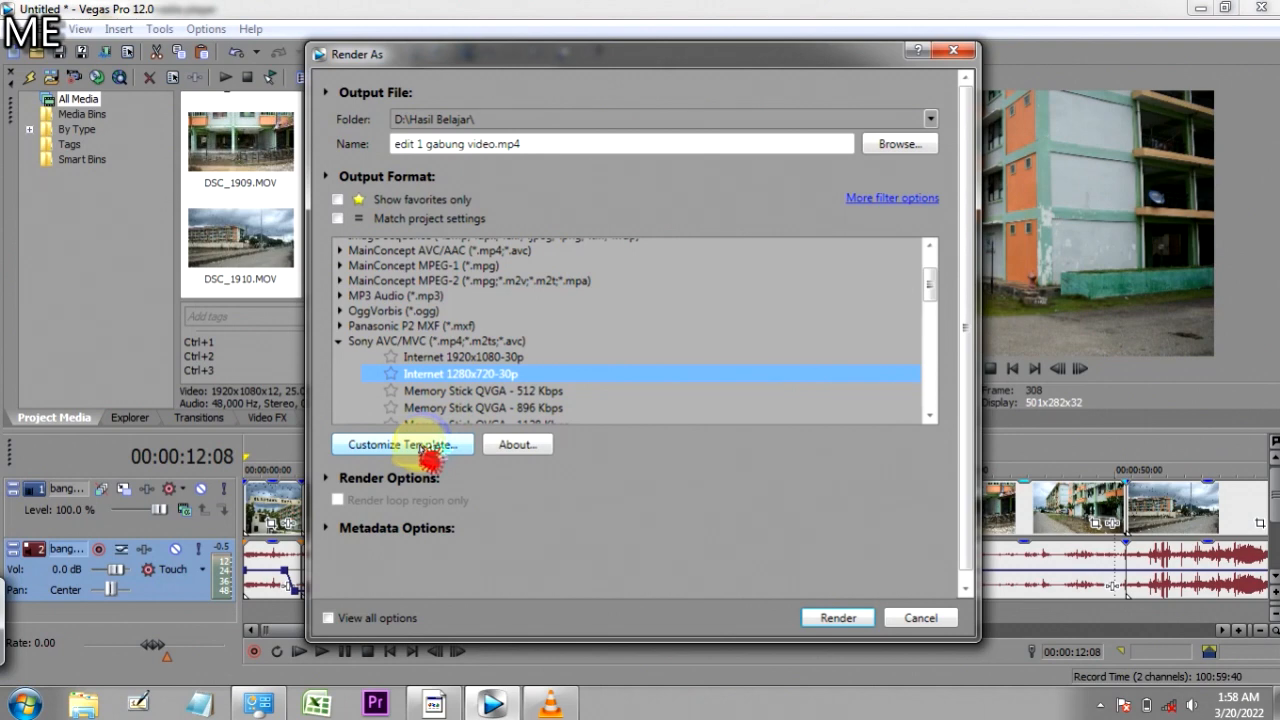
Step: Customize the render template's project settings by setting the video rendering quality to Preview
click(428, 452)
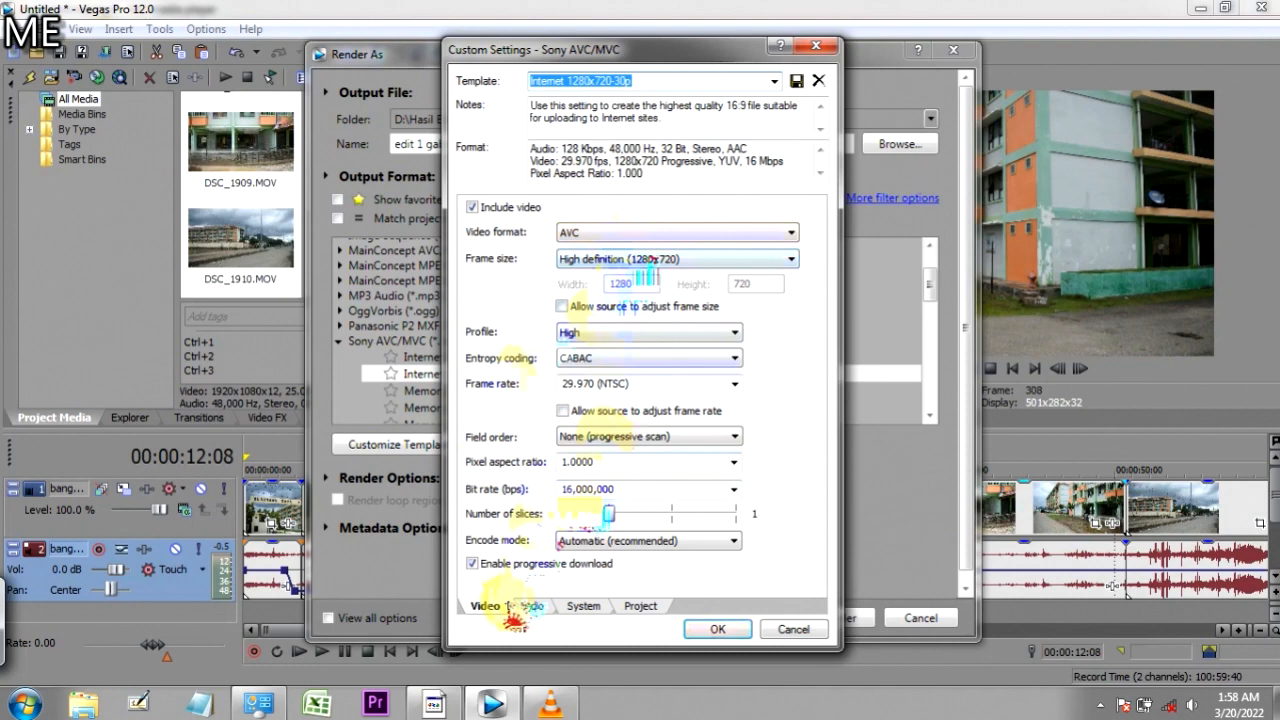
click(640, 607)
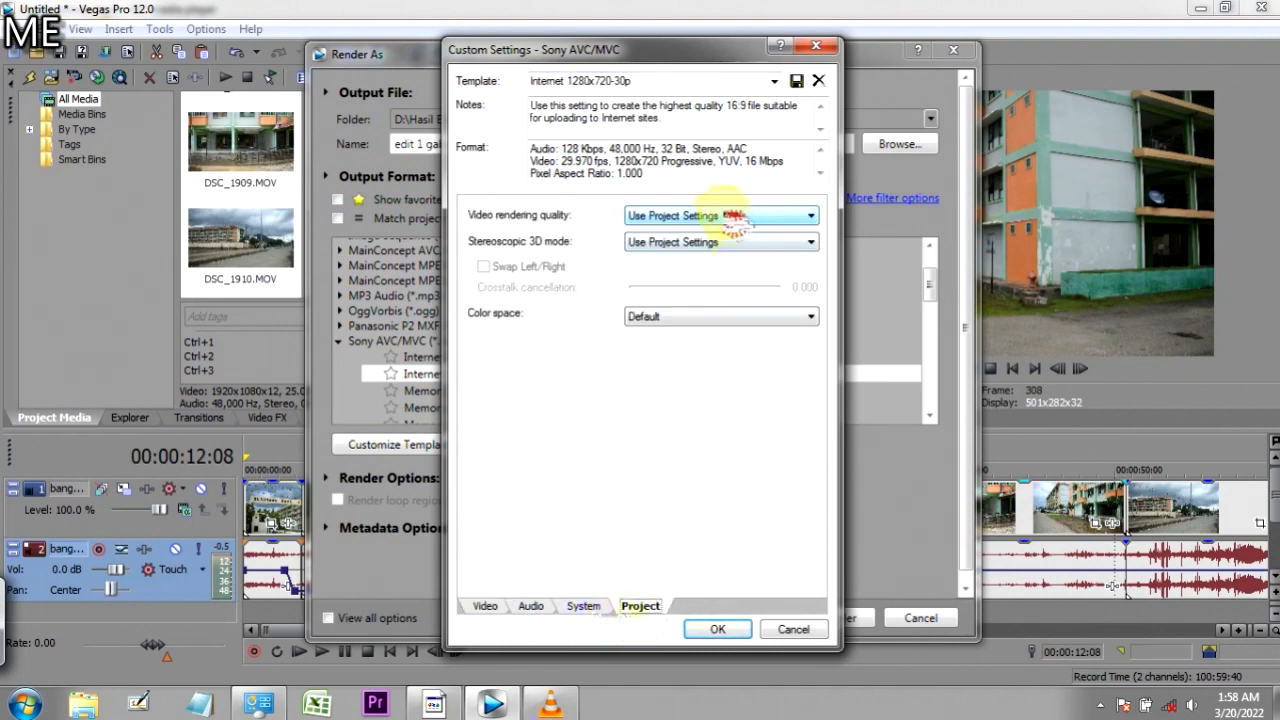
click(733, 215)
click(714, 265)
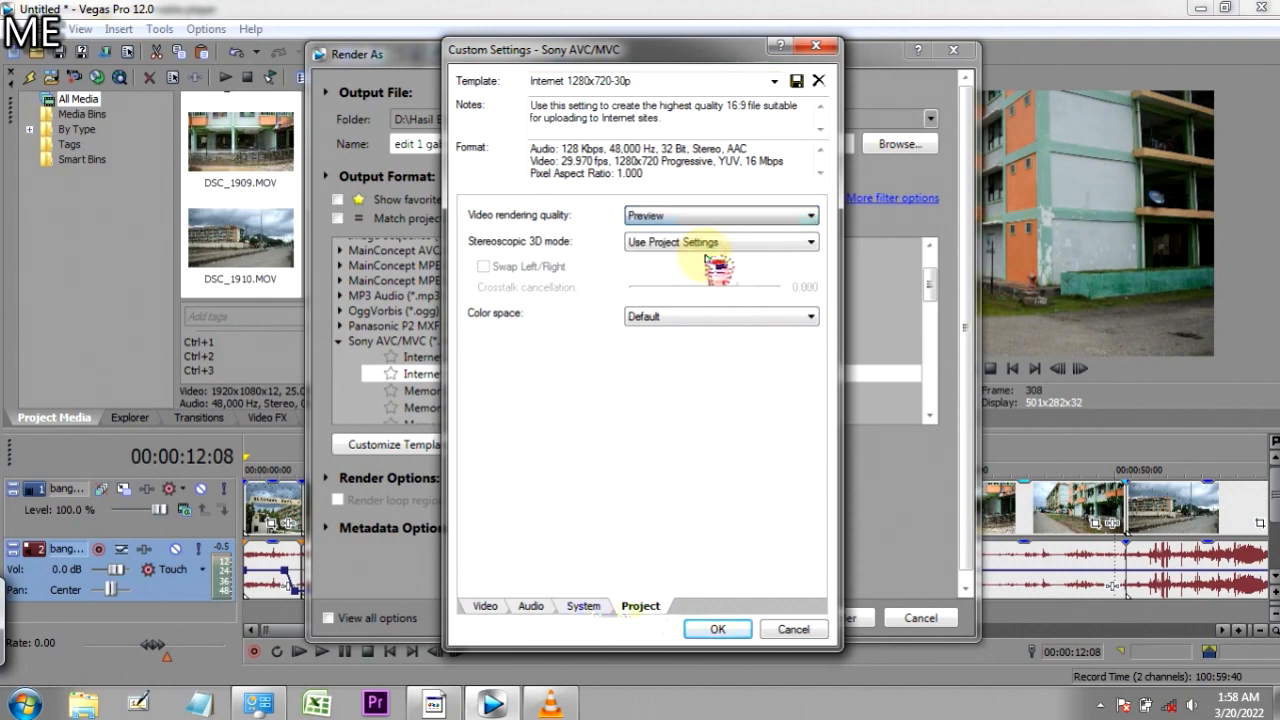
click(717, 629)
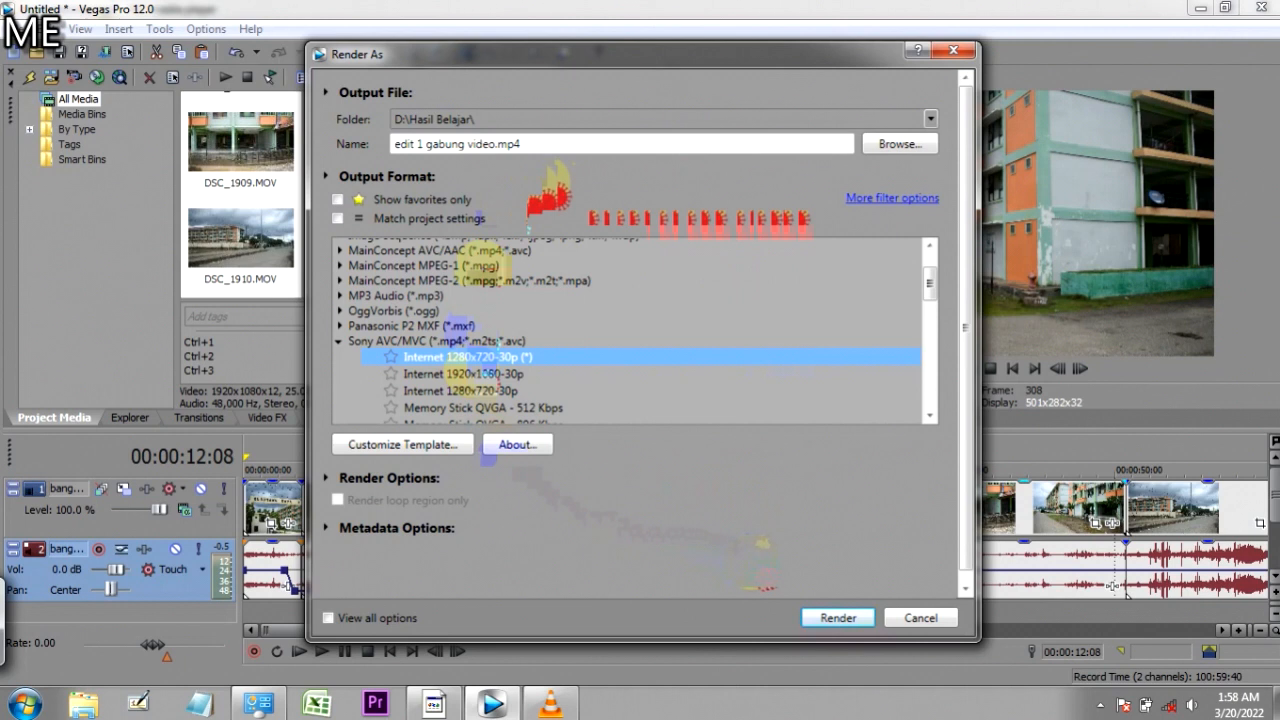
Step: Start rendering the video and toggle the option that closes the progress dialog when rendering completes
click(838, 619)
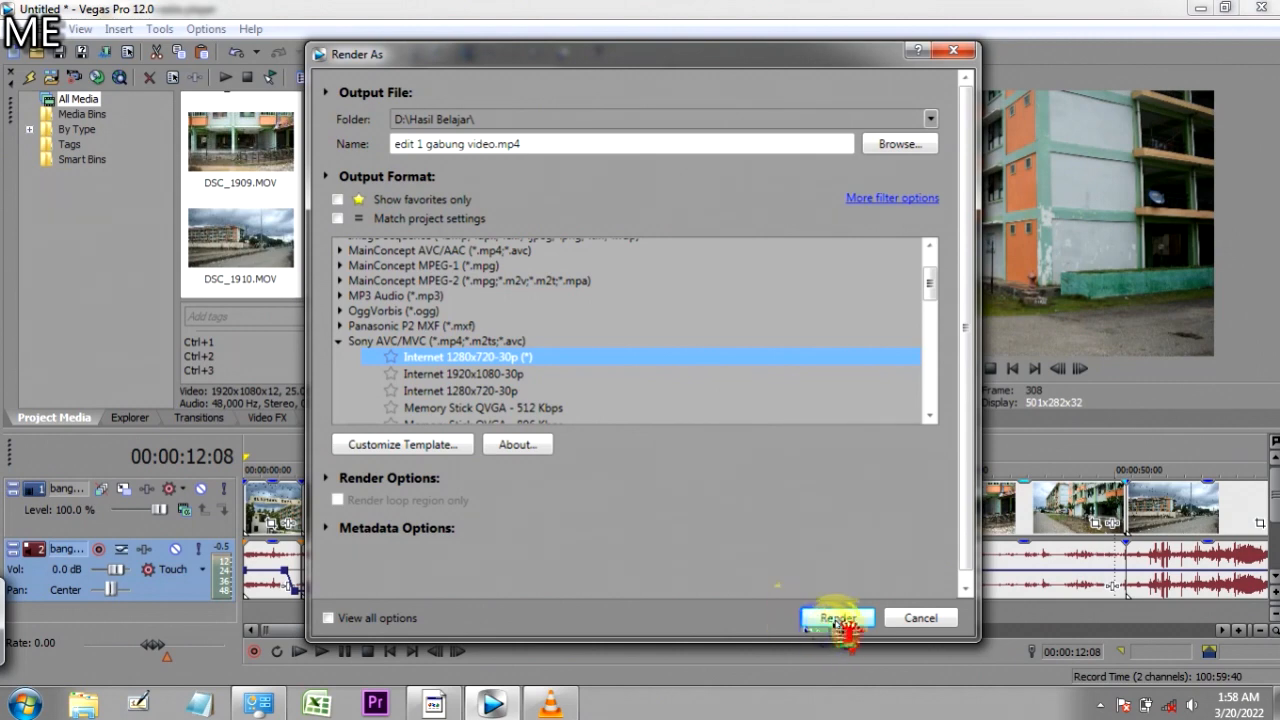
click(838, 618)
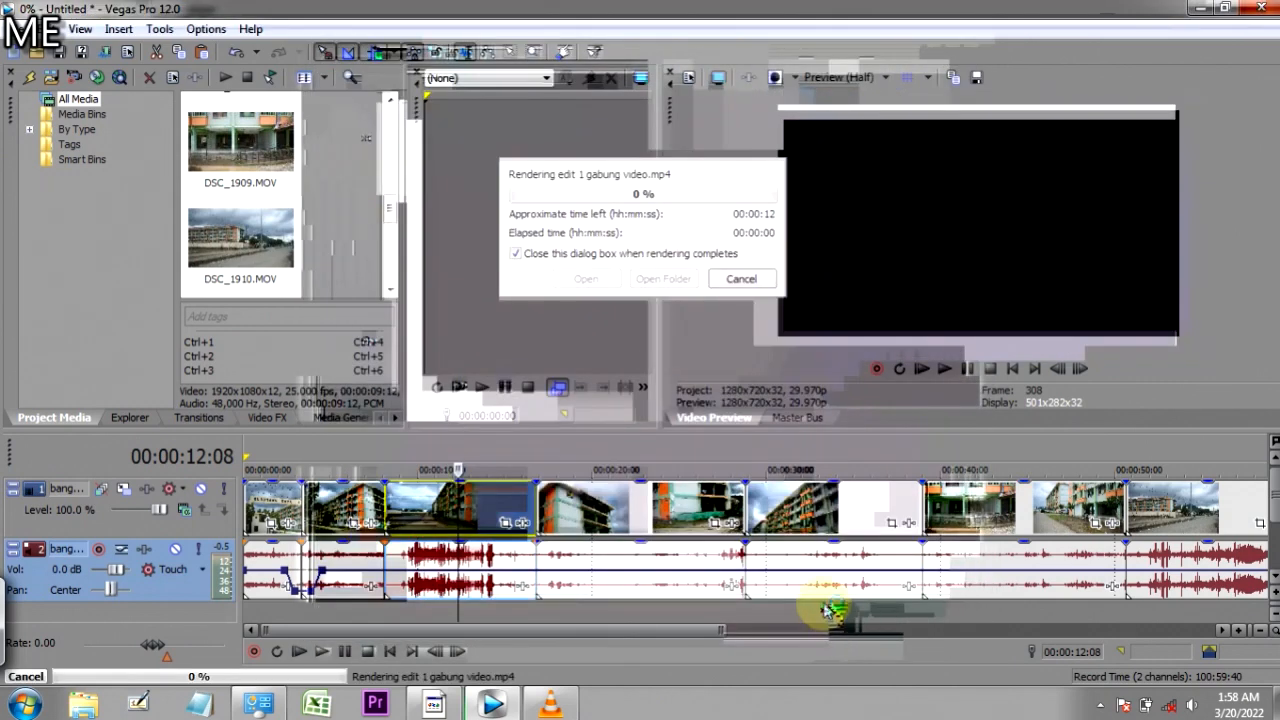
click(515, 254)
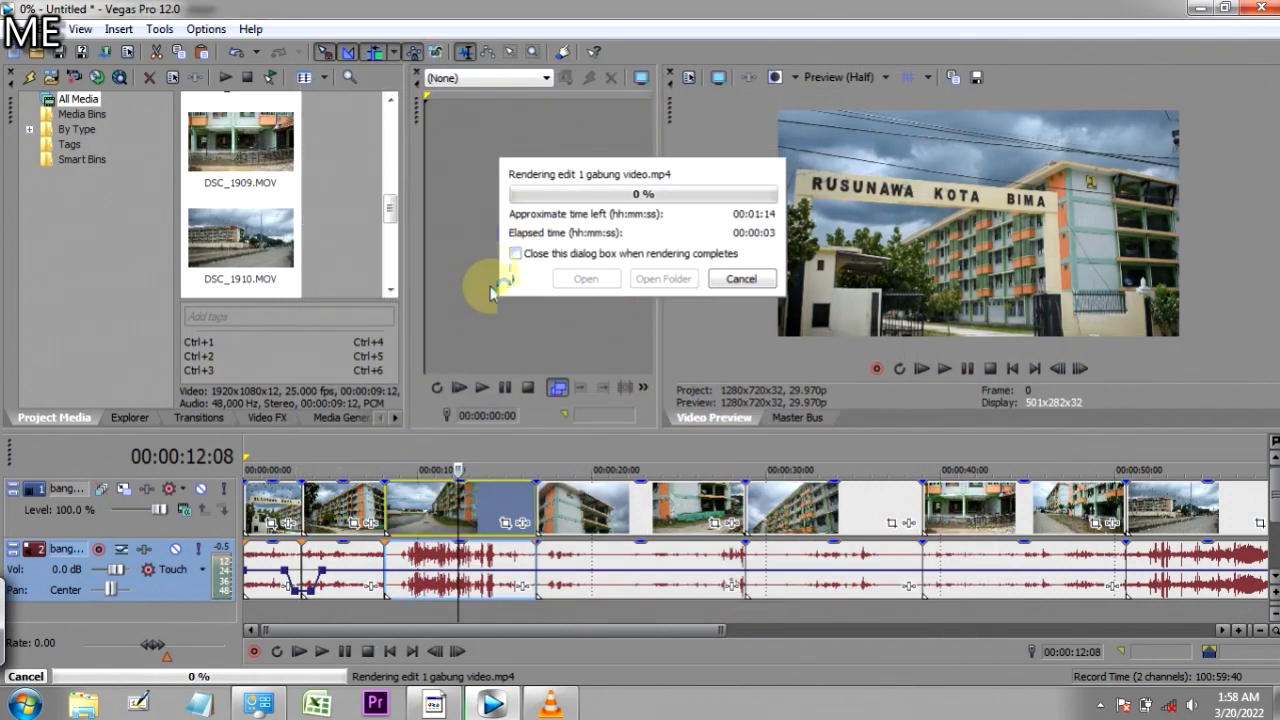
click(515, 254)
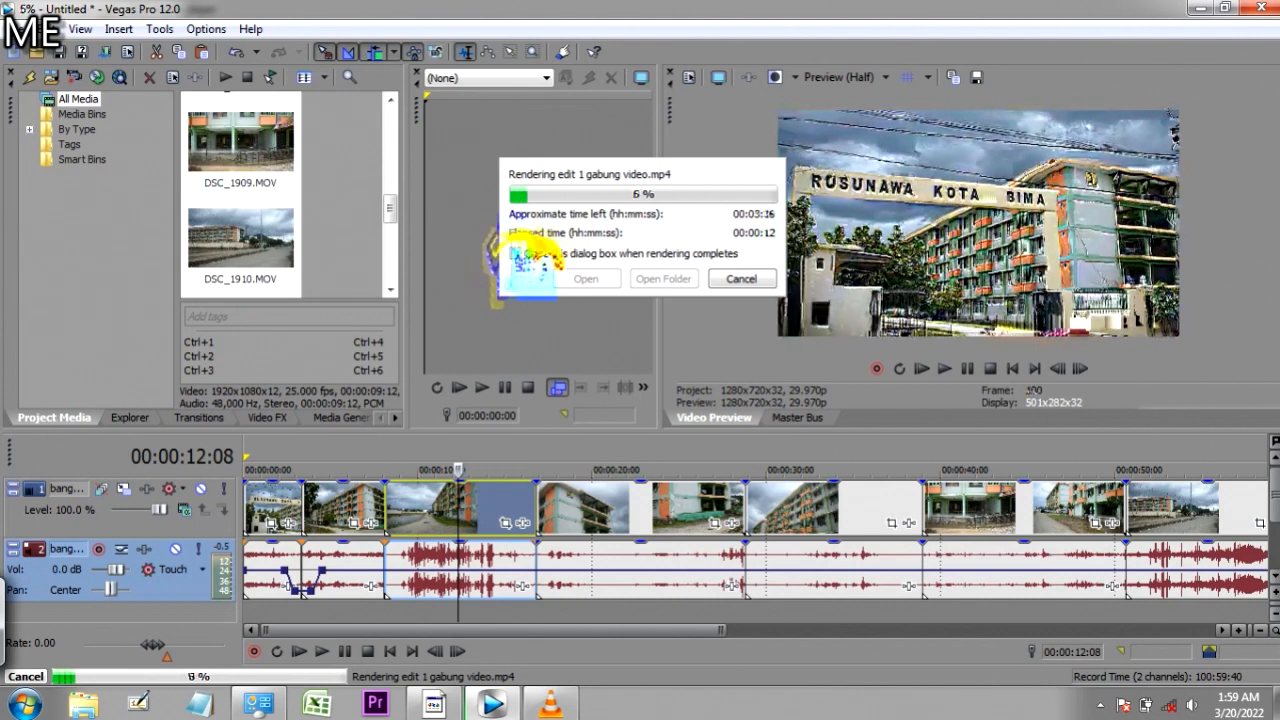
click(515, 254)
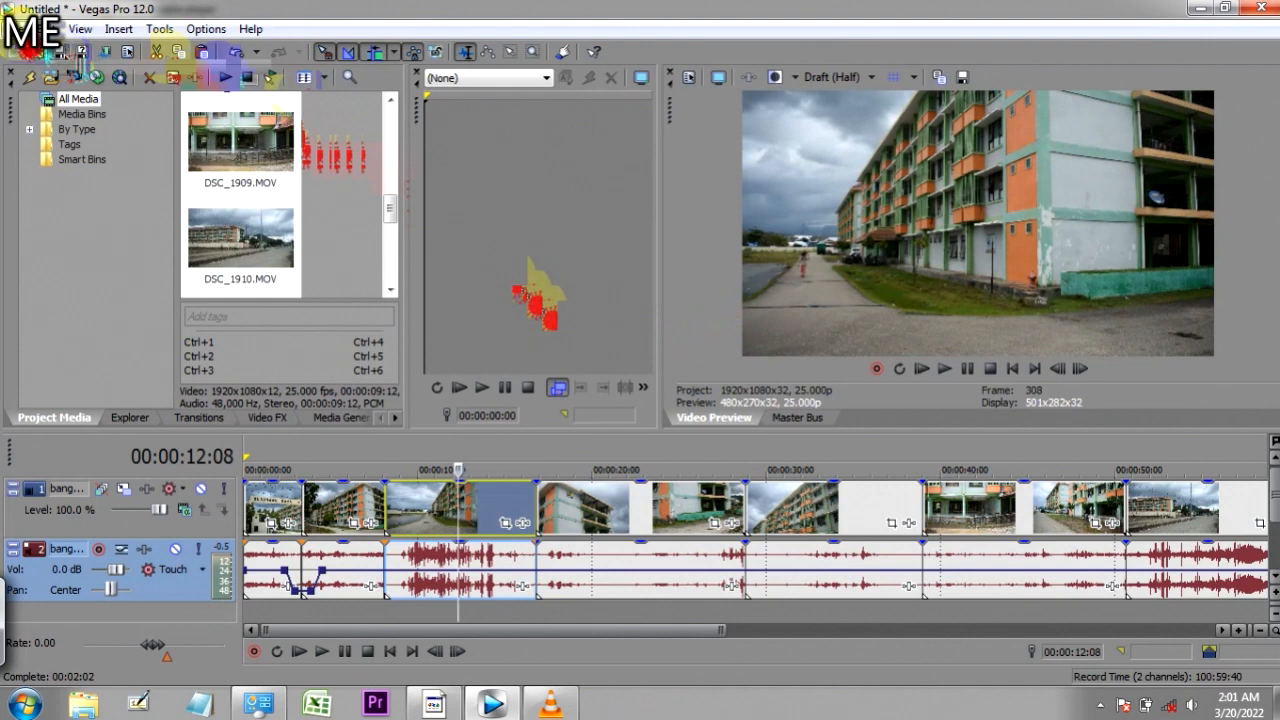
Step: Save the project in the Hasil Belajar folder under the file name "edit 1 video"
click(27, 30)
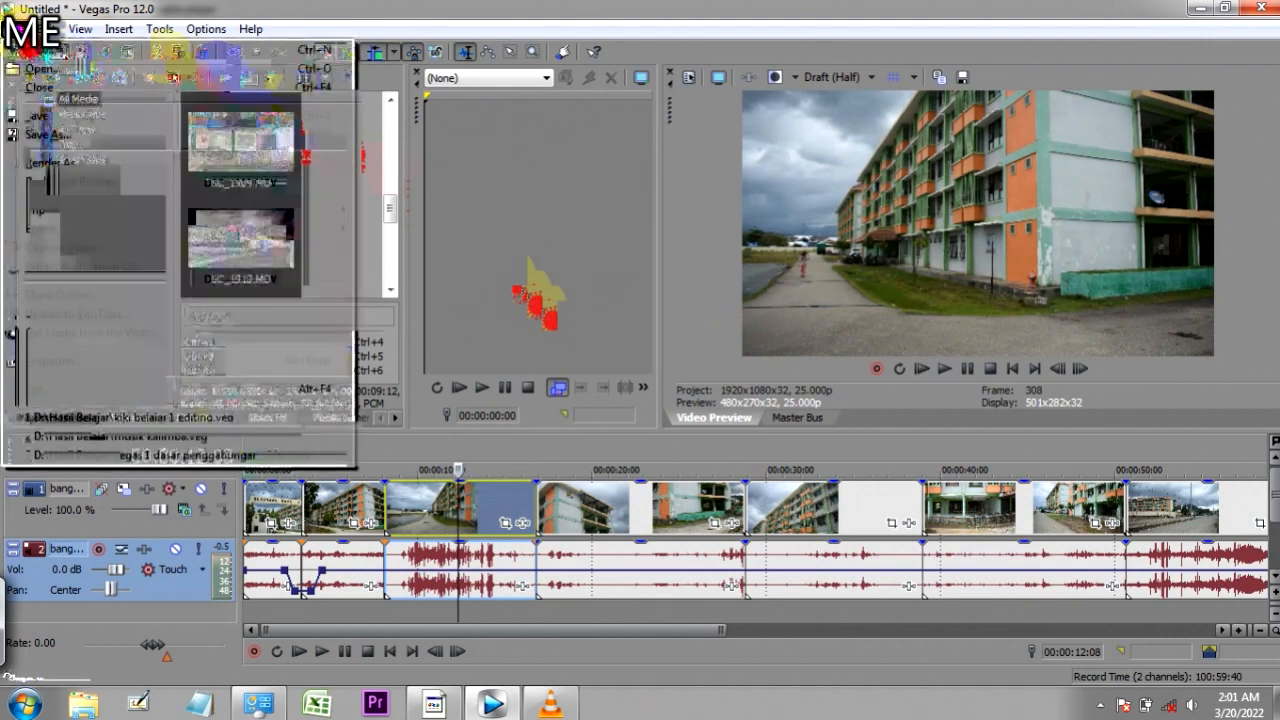
click(47, 116)
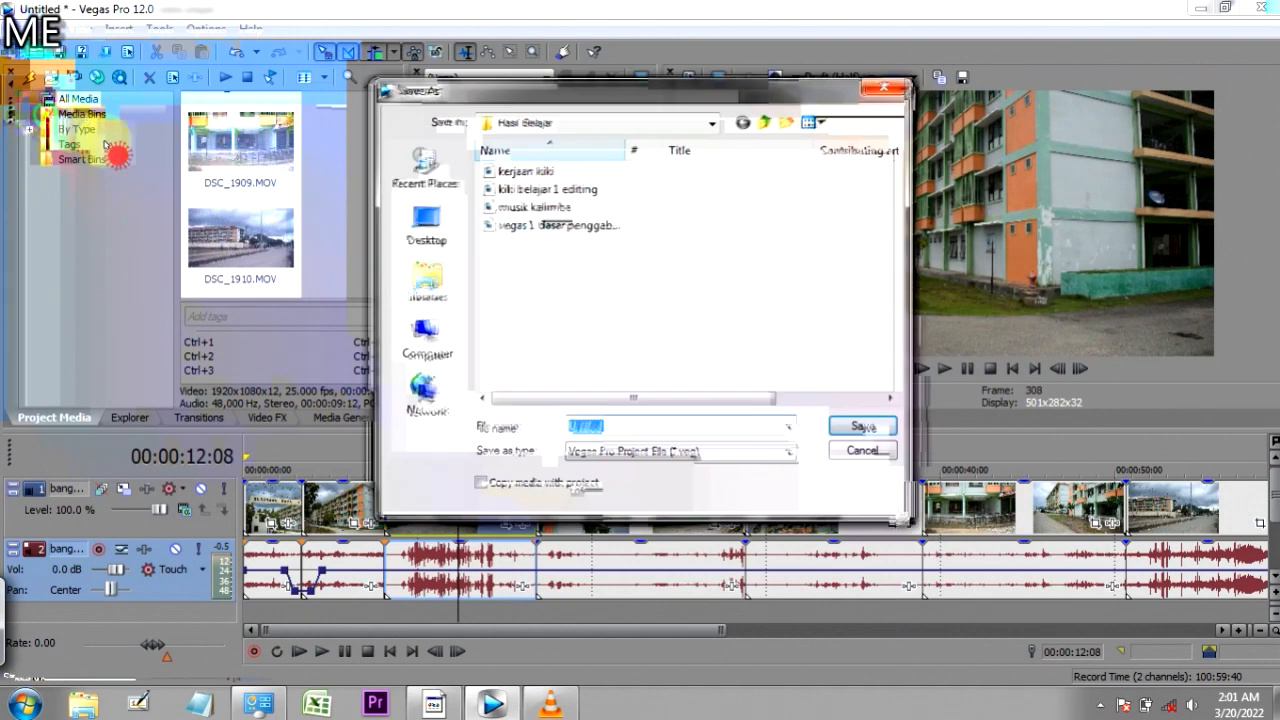
text(ed)
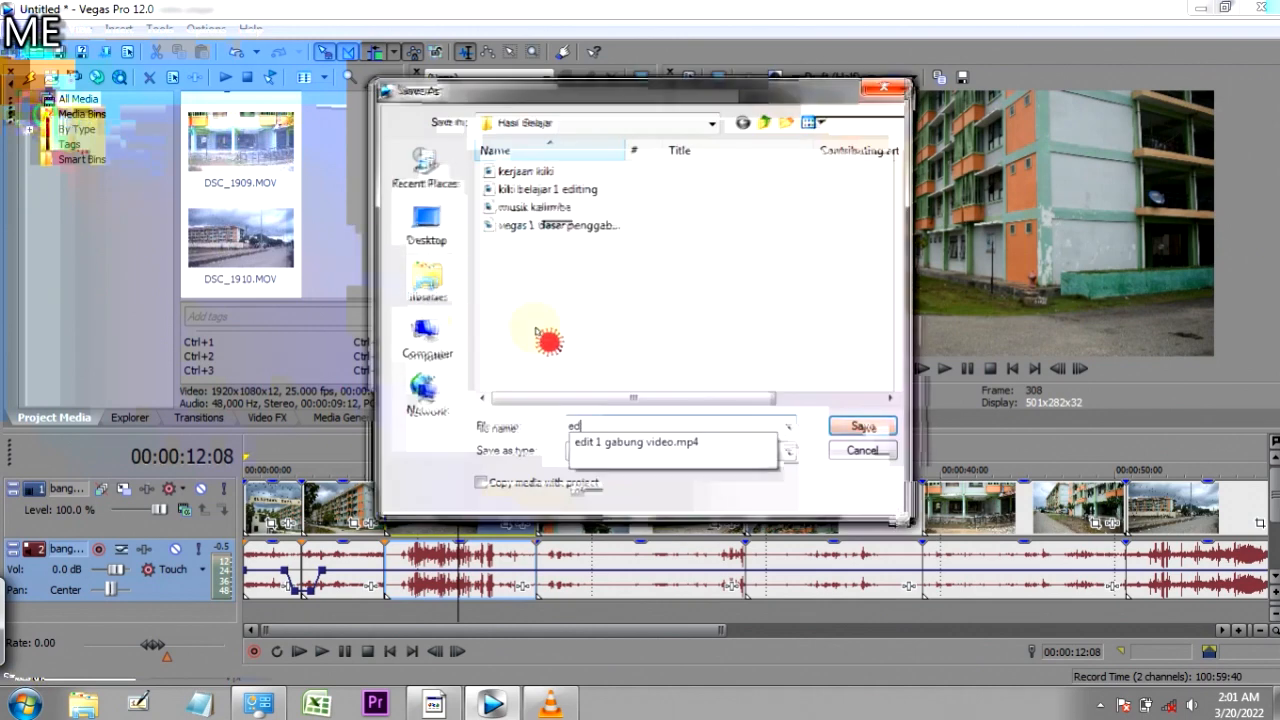
text(it 1)
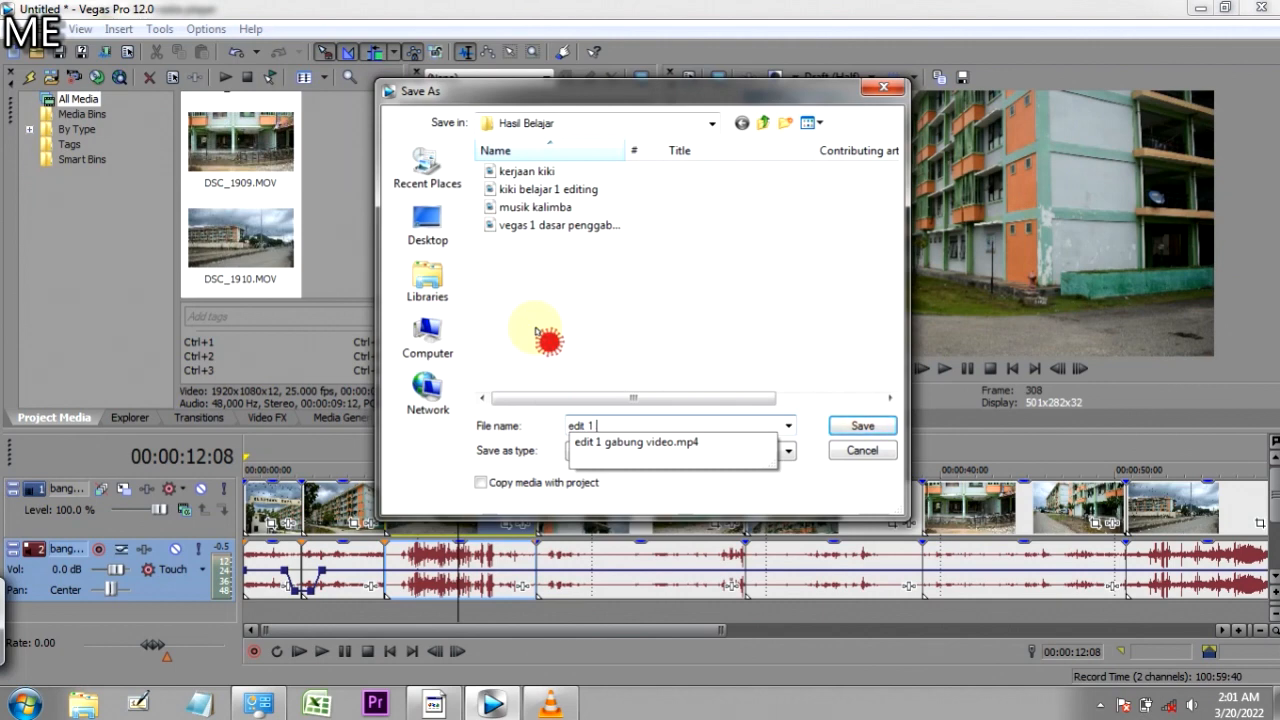
text( video)
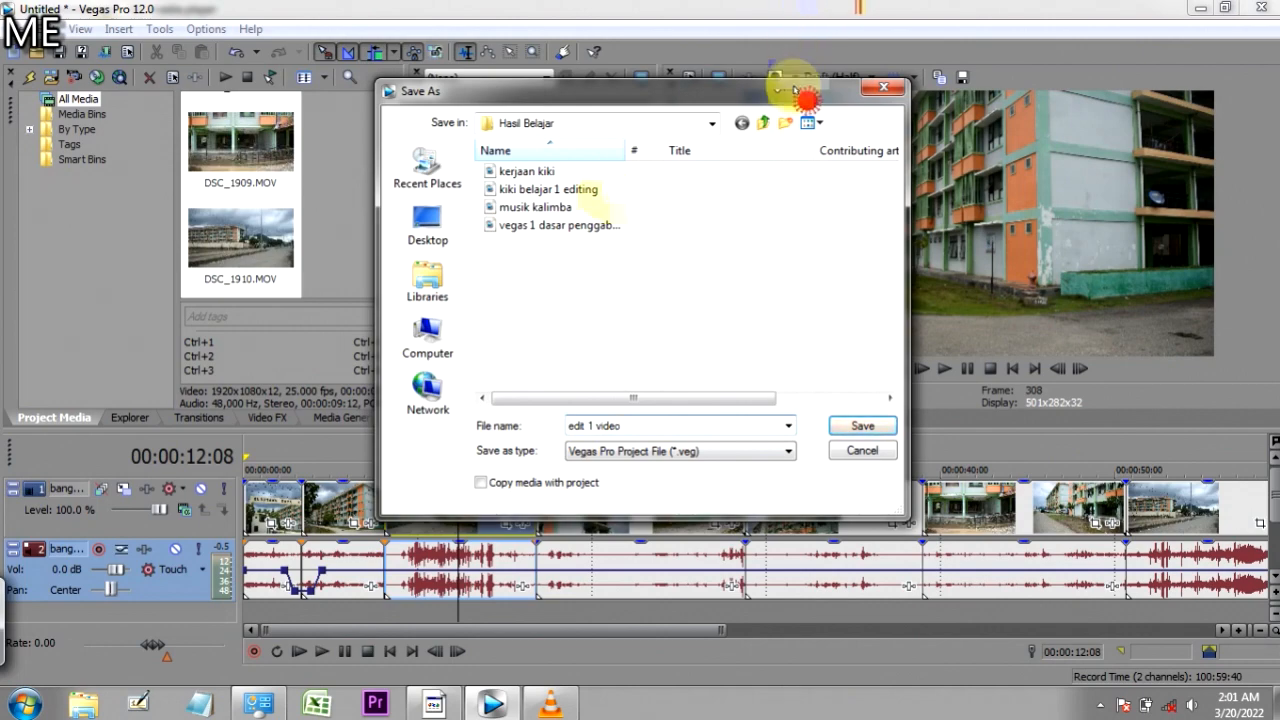
click(855, 427)
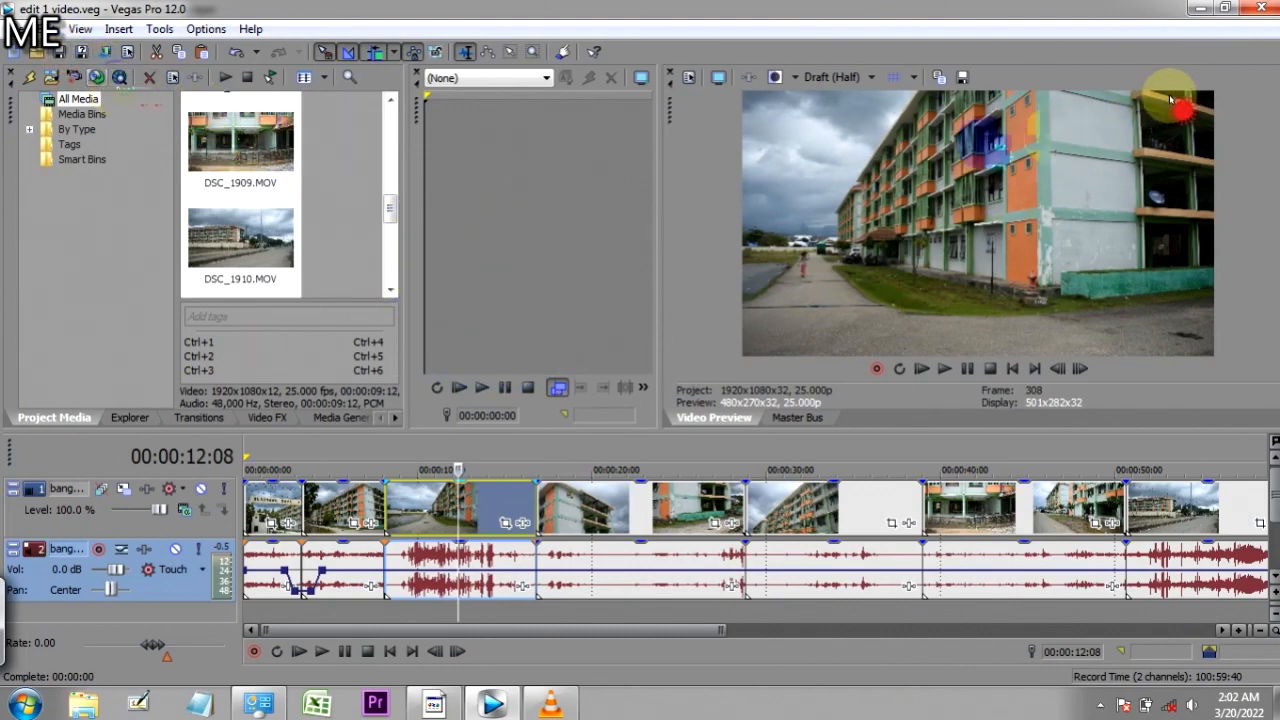
Step: Minimize Vegas Pro and open the Hasil Belajar folder on drive SARANA (D:) in Windows Explorer
click(1201, 9)
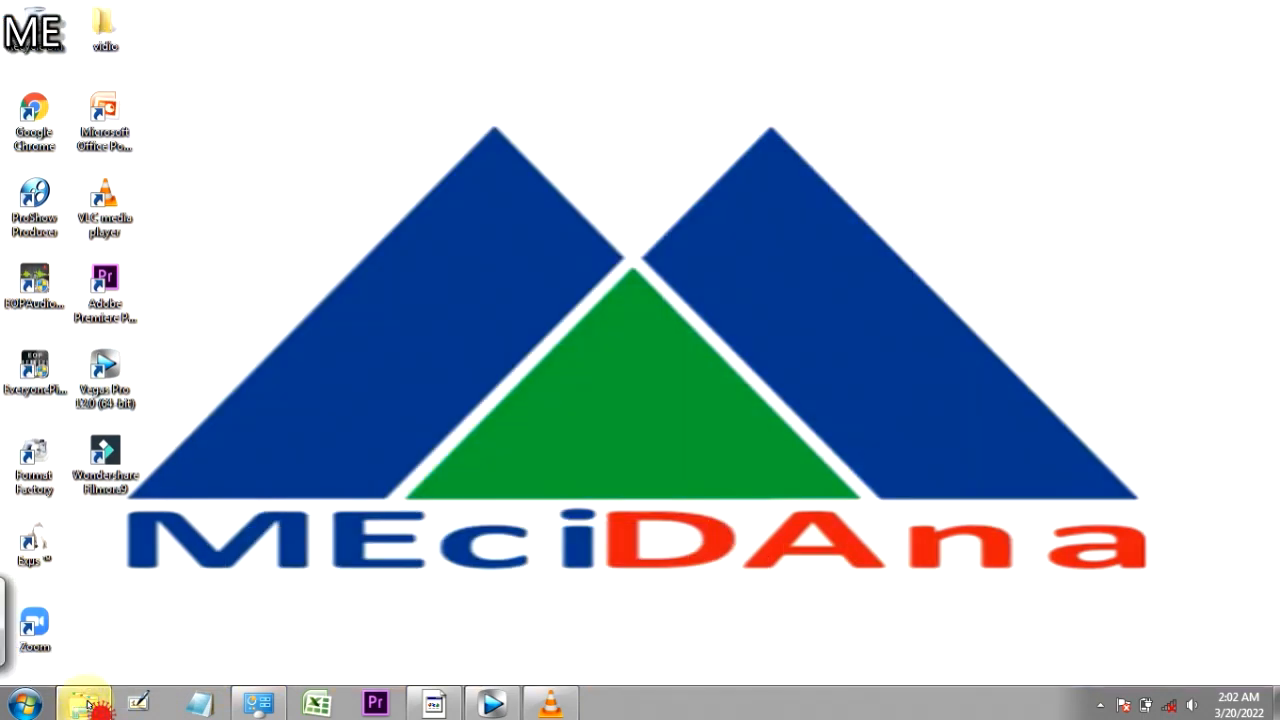
click(88, 705)
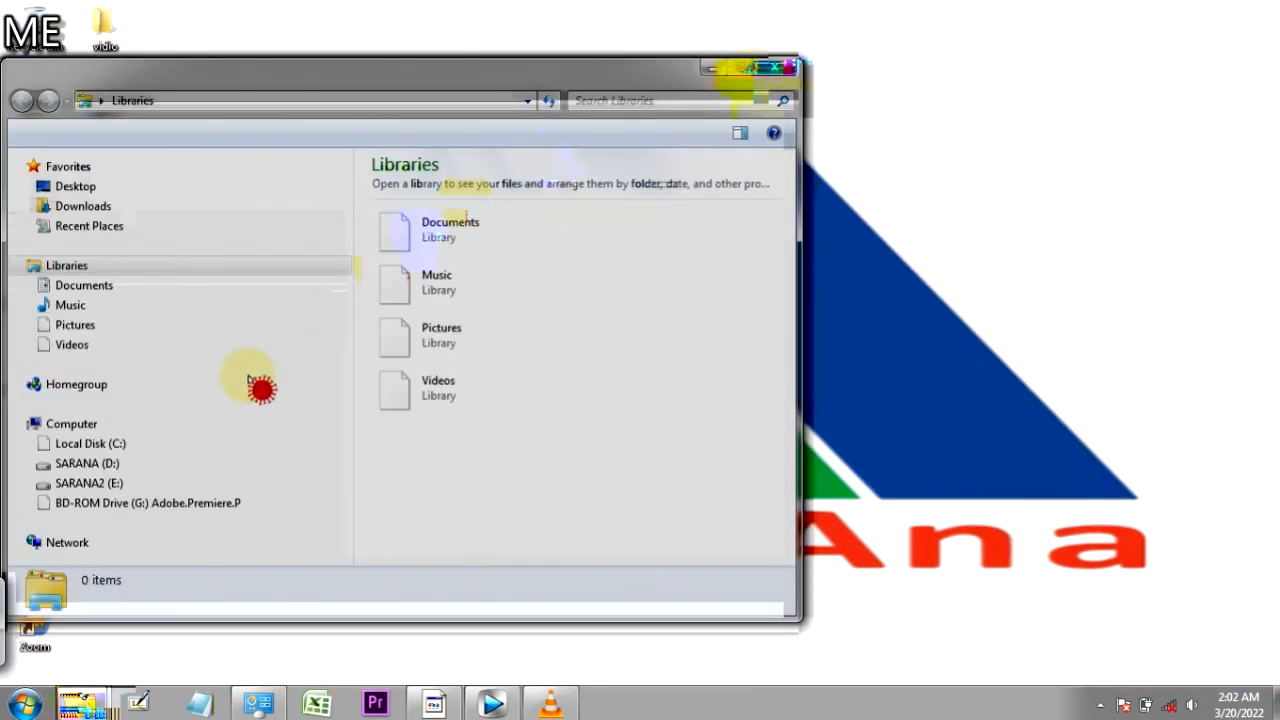
click(100, 464)
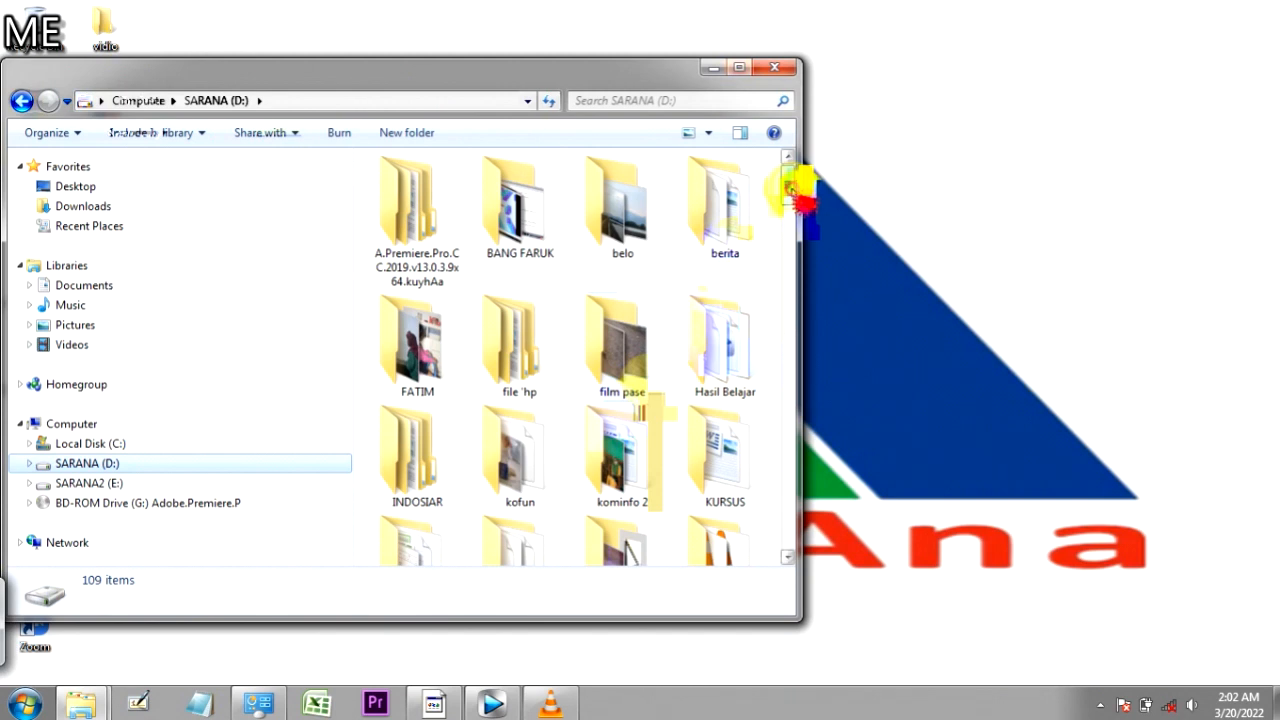
scroll(740, 270, down, 1)
click(738, 290)
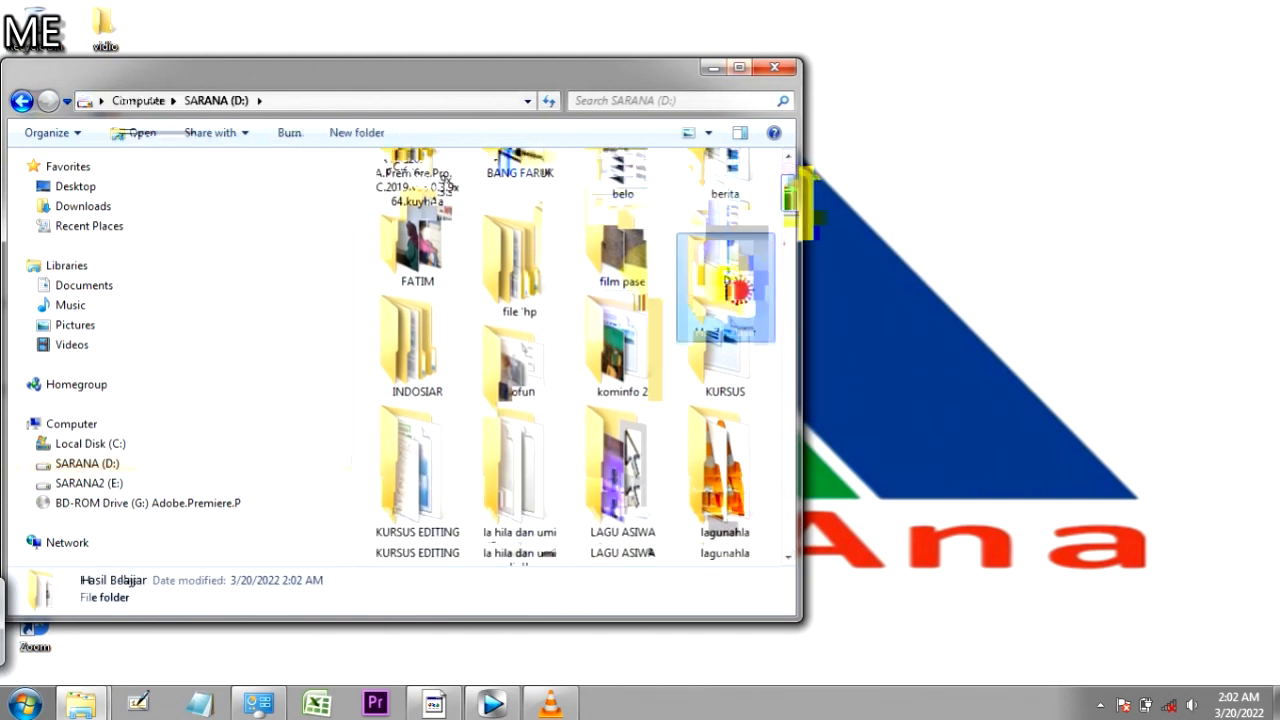
double_click(738, 290)
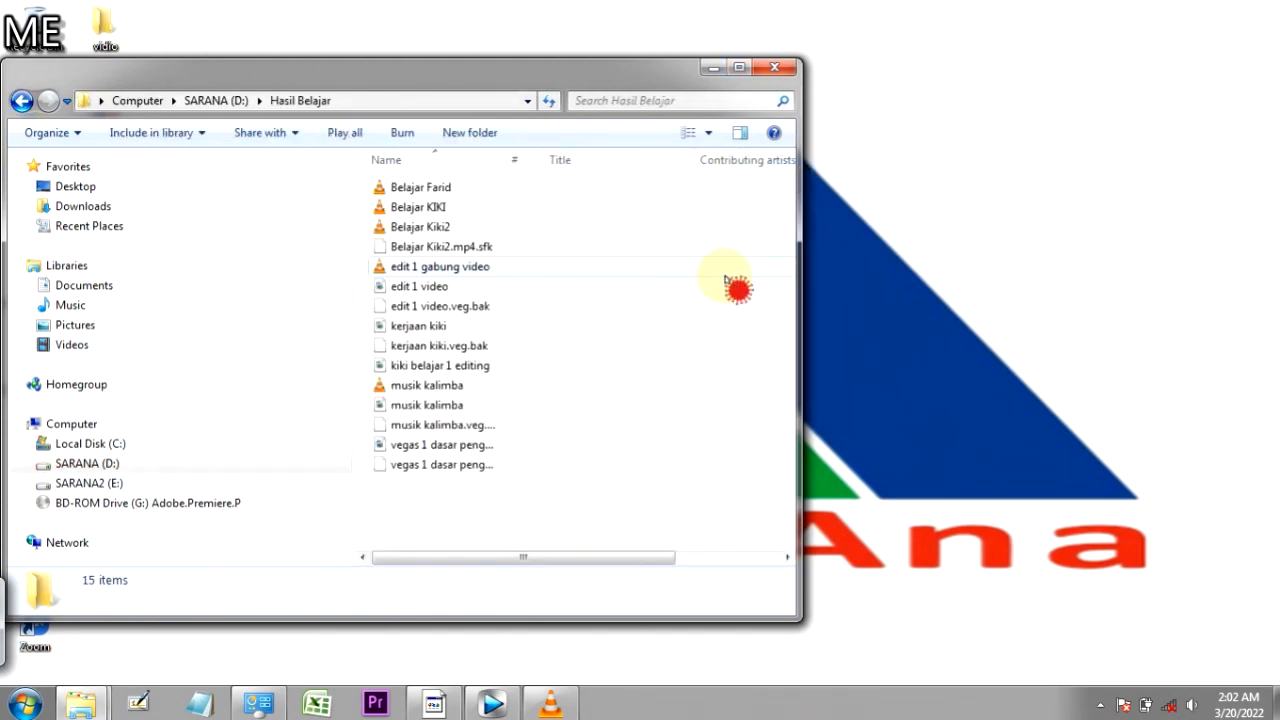
Step: Open the rendered "edit 1 gabung video" file in VLC to check it, and return to Vegas Pro
click(517, 266)
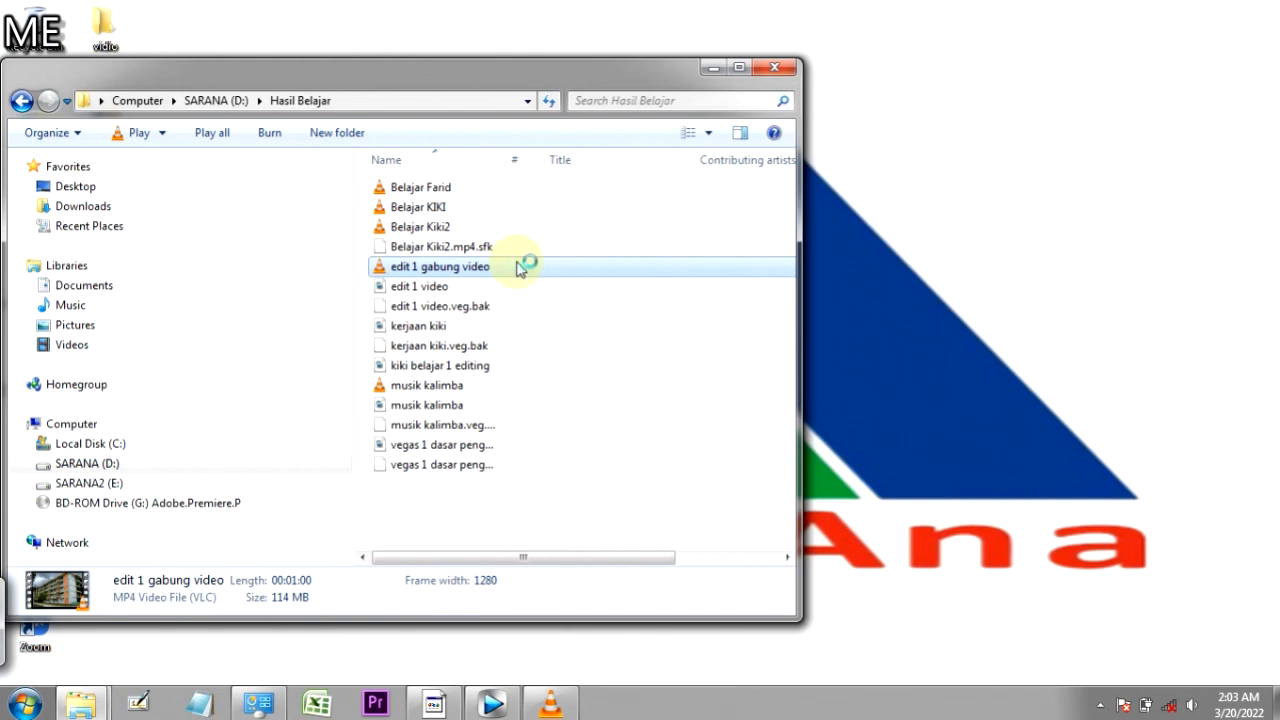
click(552, 704)
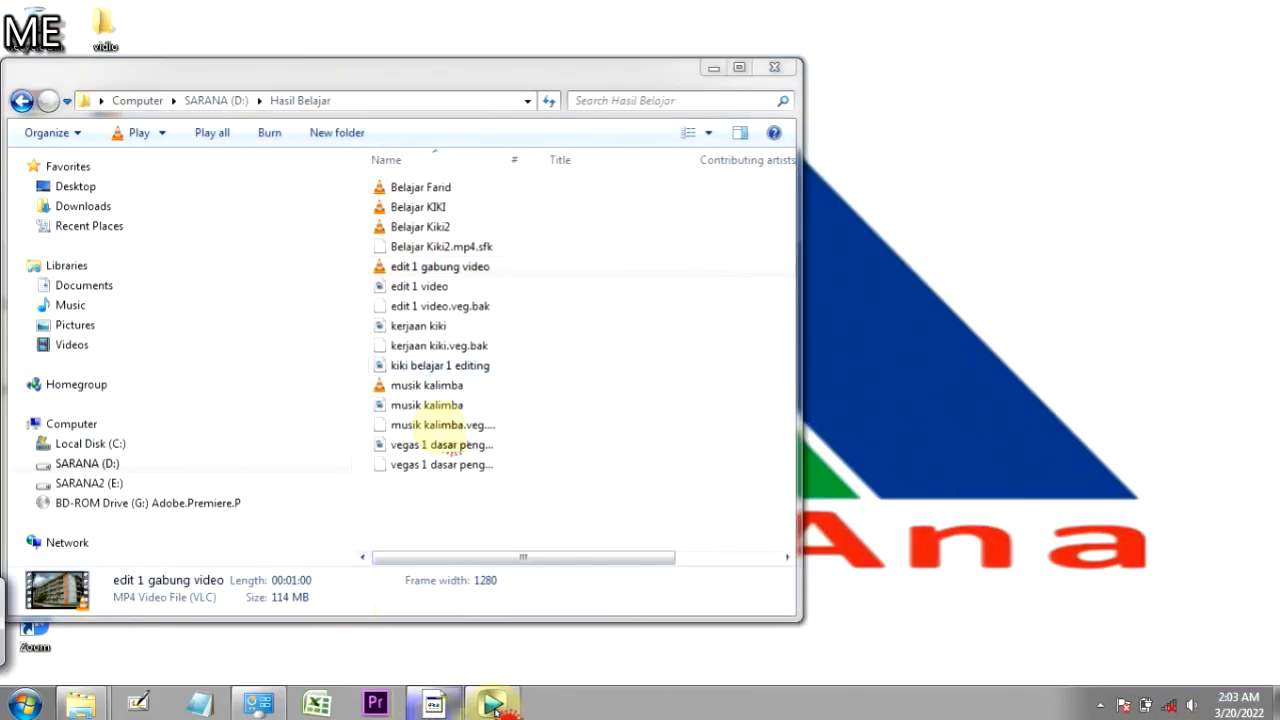
click(492, 704)
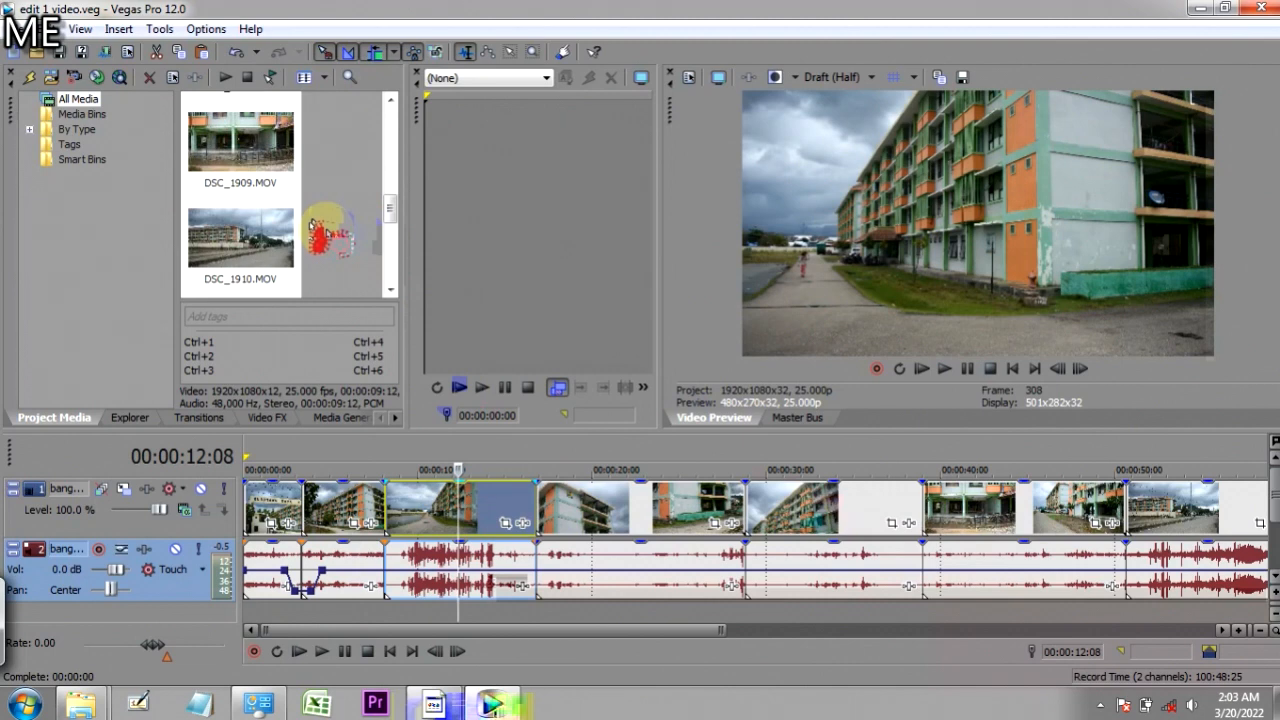
click(327, 233)
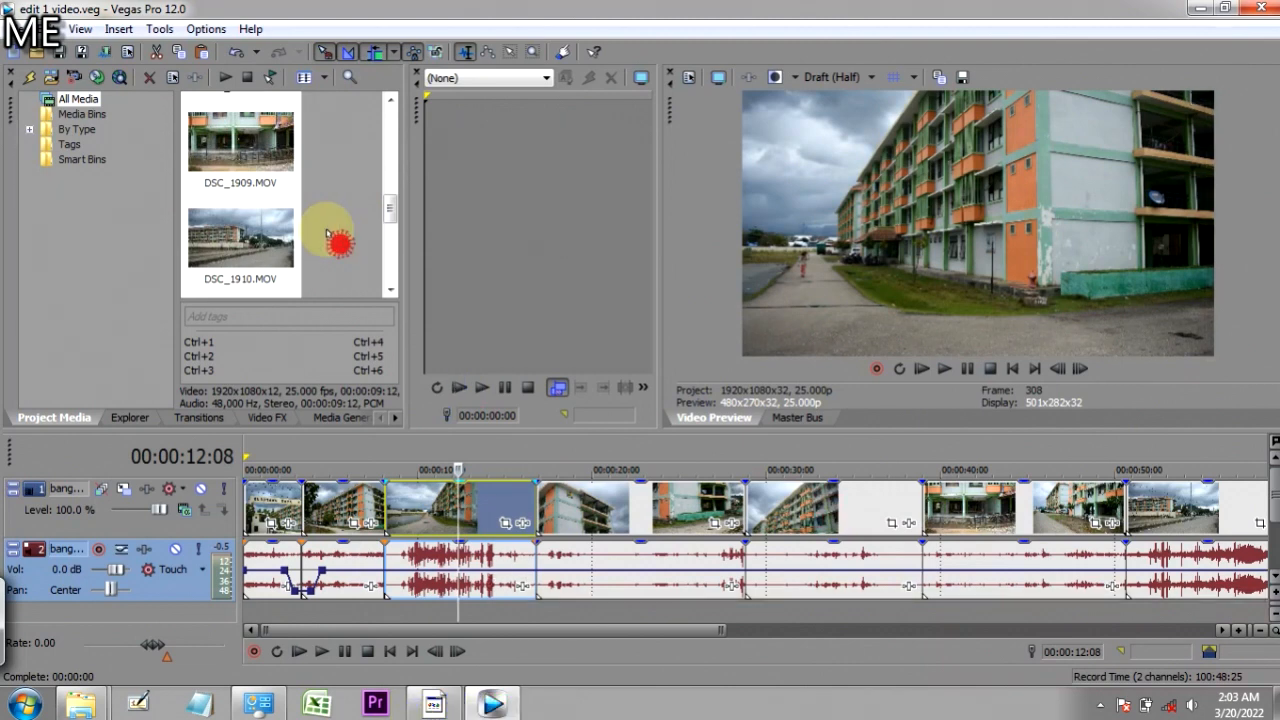